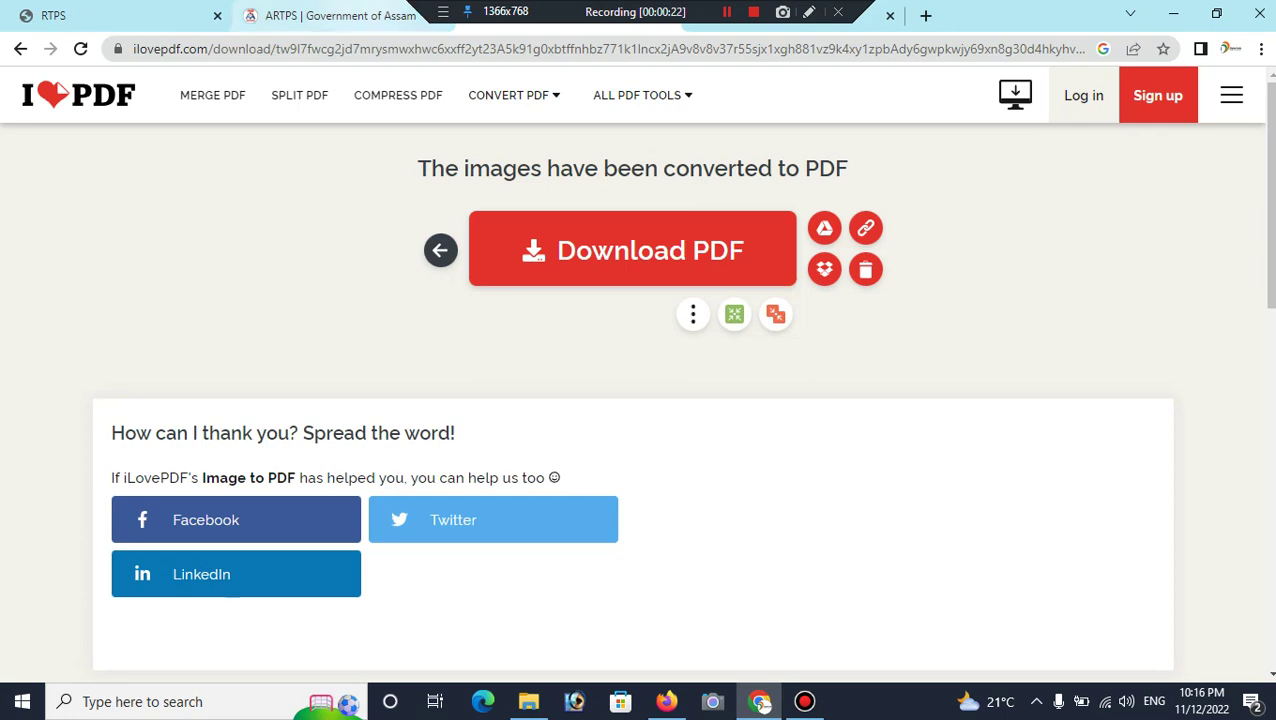
# Step: Switch to the ARTPS | Government of Assam tab showing rtps.assam.gov.in
pyautogui.click(330, 15)
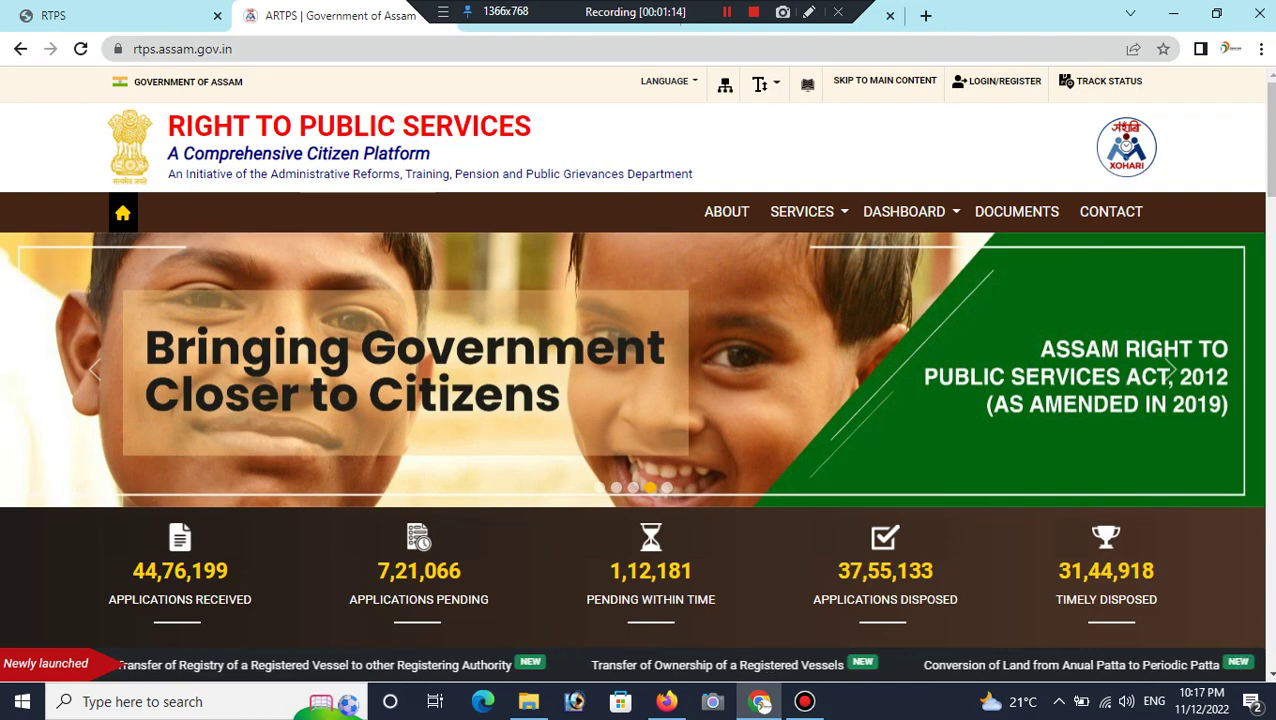
# Step: Open LOGIN/REGISTER to get the Transport/Land NOC or Other Services login choice
pyautogui.hotkey('ctrl', 'l')
pyautogui.press('End')
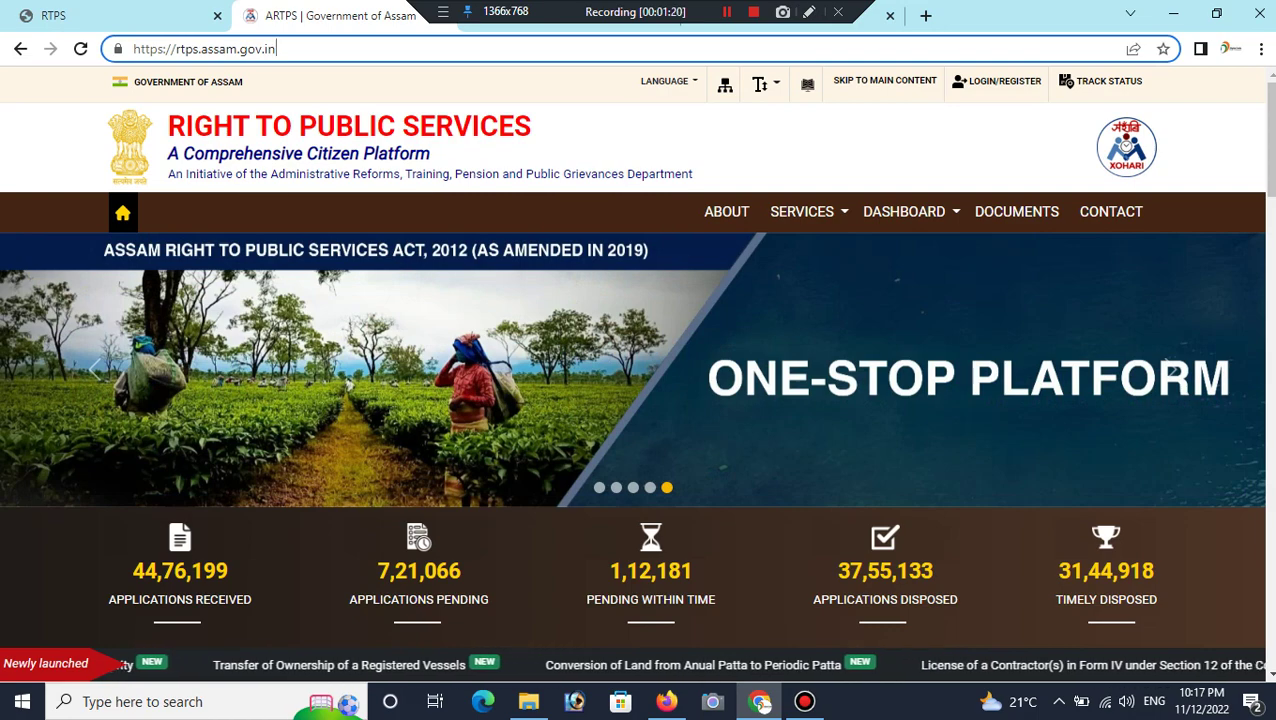
pyautogui.hotkey('ctrl', 'alt', 'd')
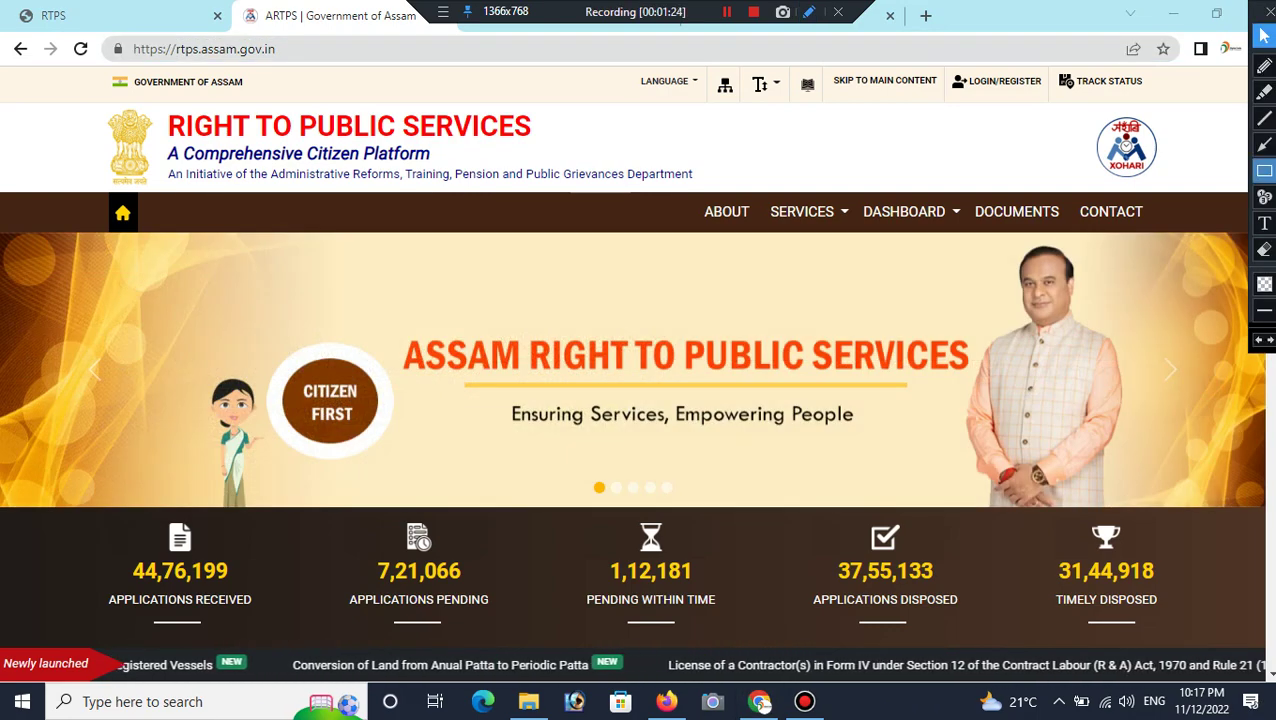
pyautogui.click(1264, 170)
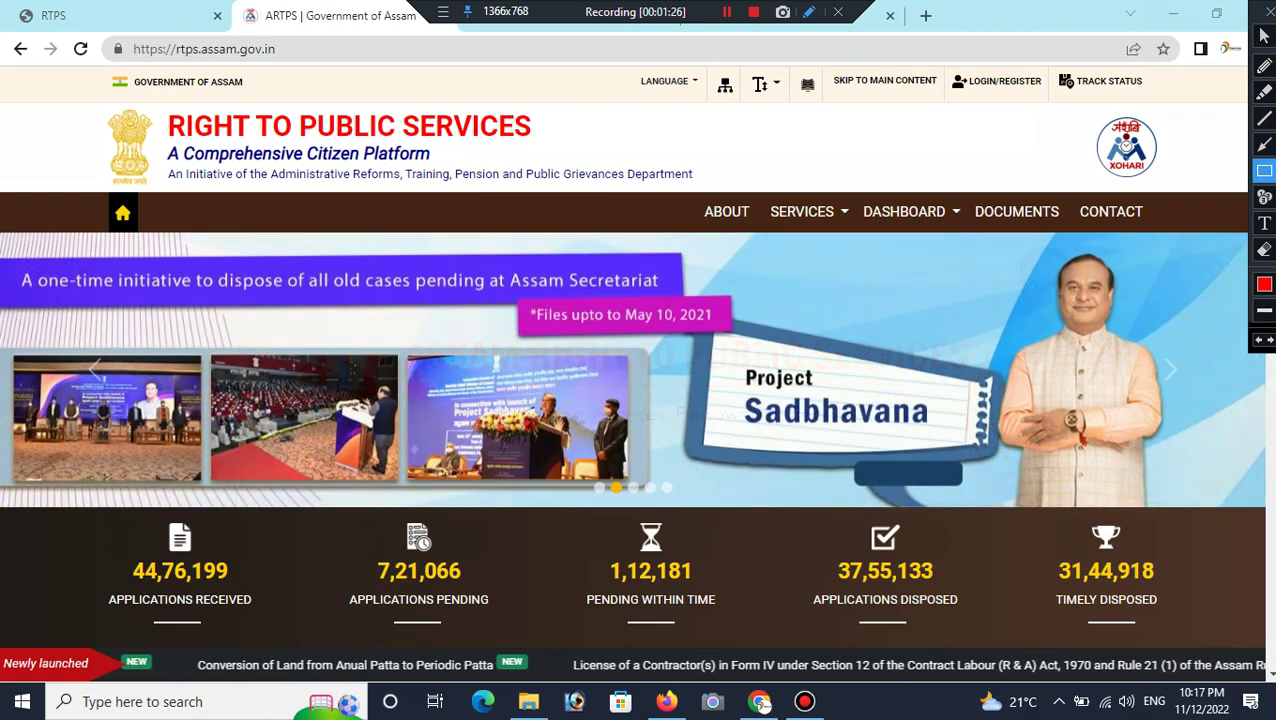
pyautogui.moveTo(942, 60)
pyautogui.mouseDown()
pyautogui.moveTo(958, 96)
pyautogui.moveTo(998, 124)
pyautogui.moveTo(1052, 109)
pyautogui.mouseUp()
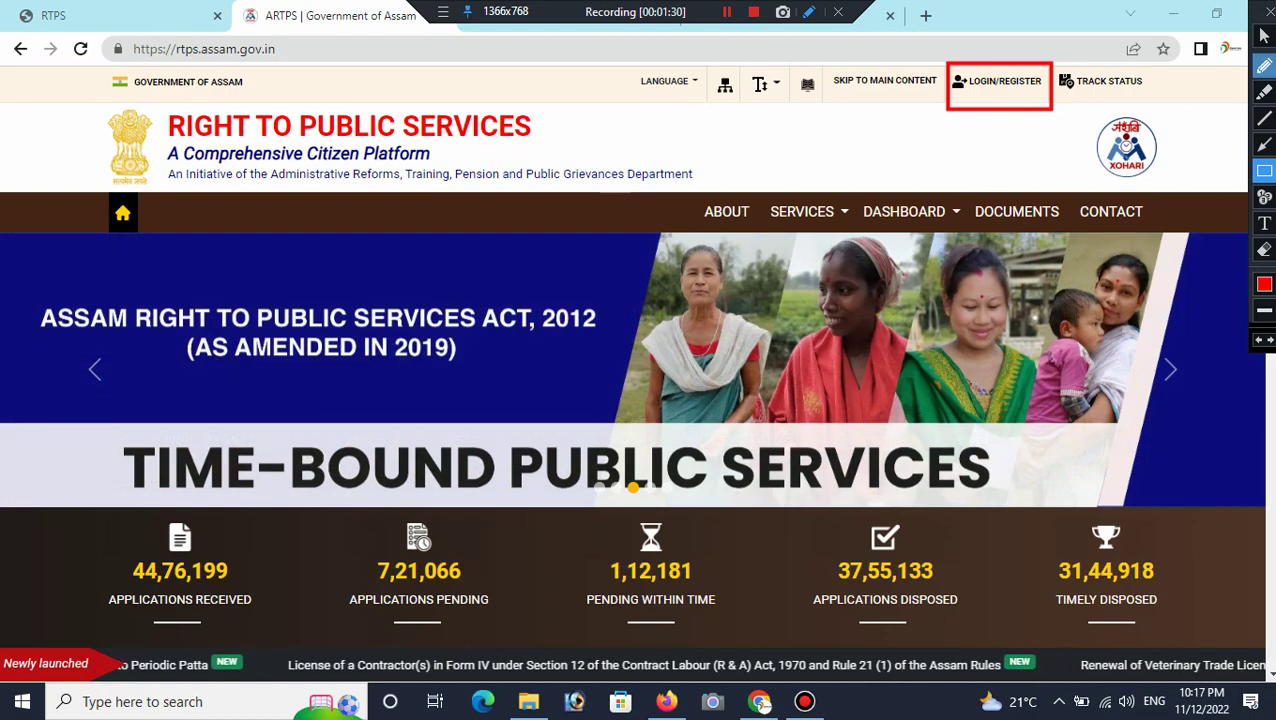
pyautogui.click(1264, 36)
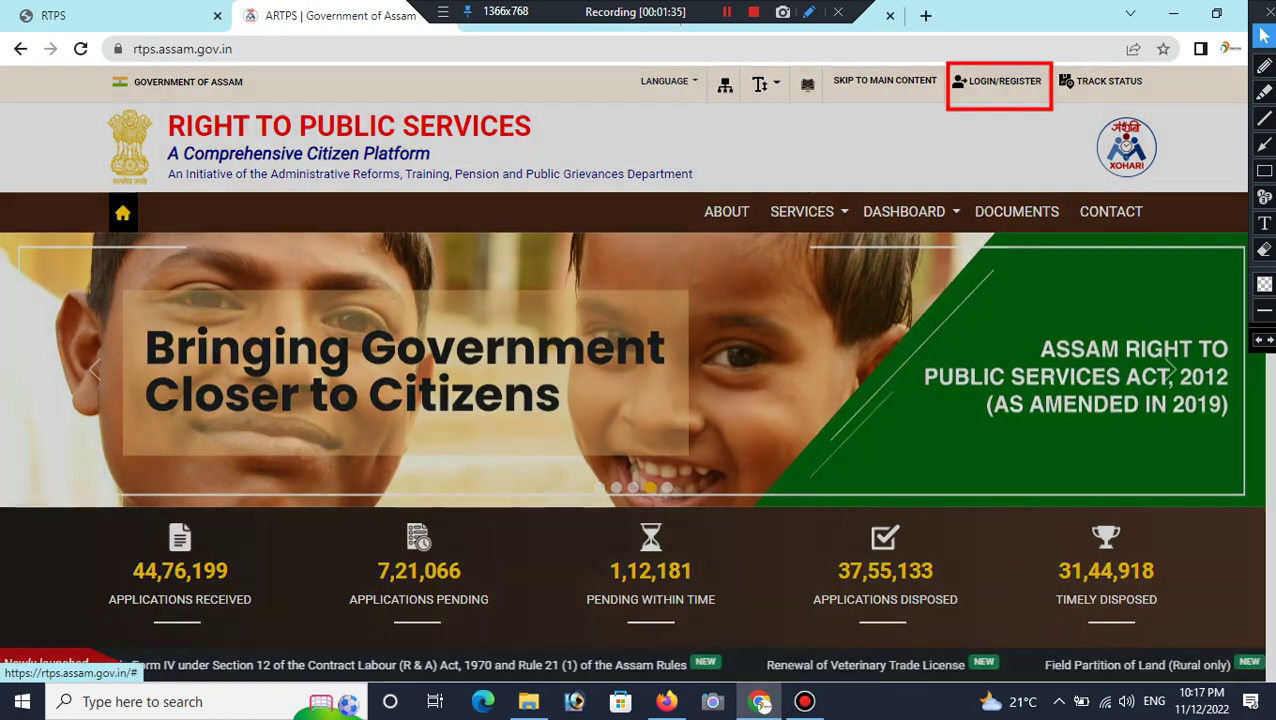
pyautogui.click(1000, 81)
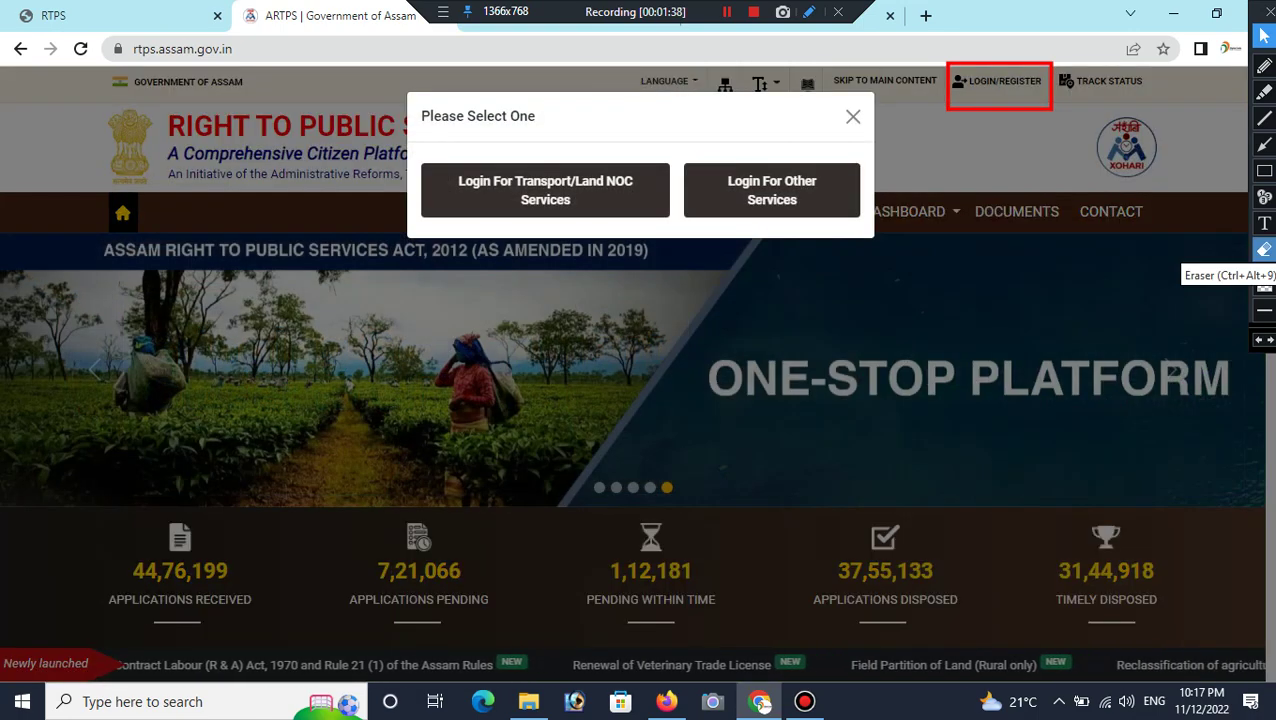
# Step: Choose Login For Other Services to reach the Login ID, OTP/Password and Captcha form
pyautogui.click(1264, 249)
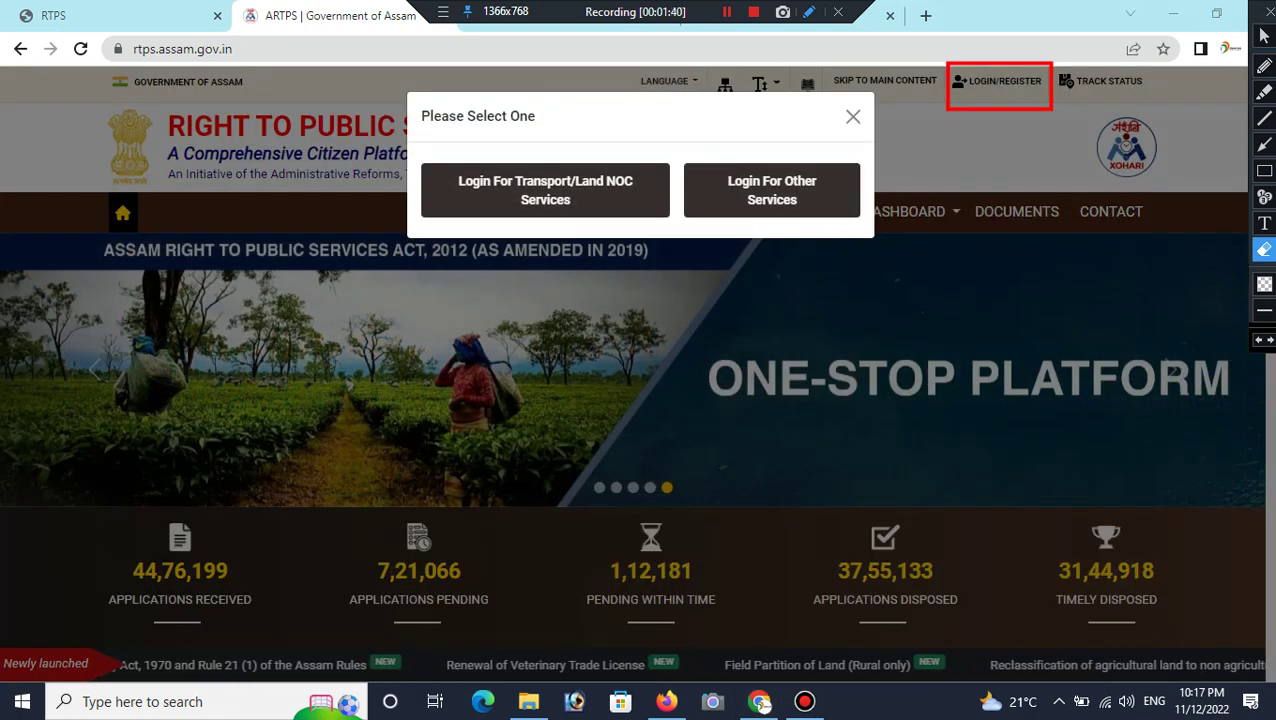
pyautogui.click(1000, 81)
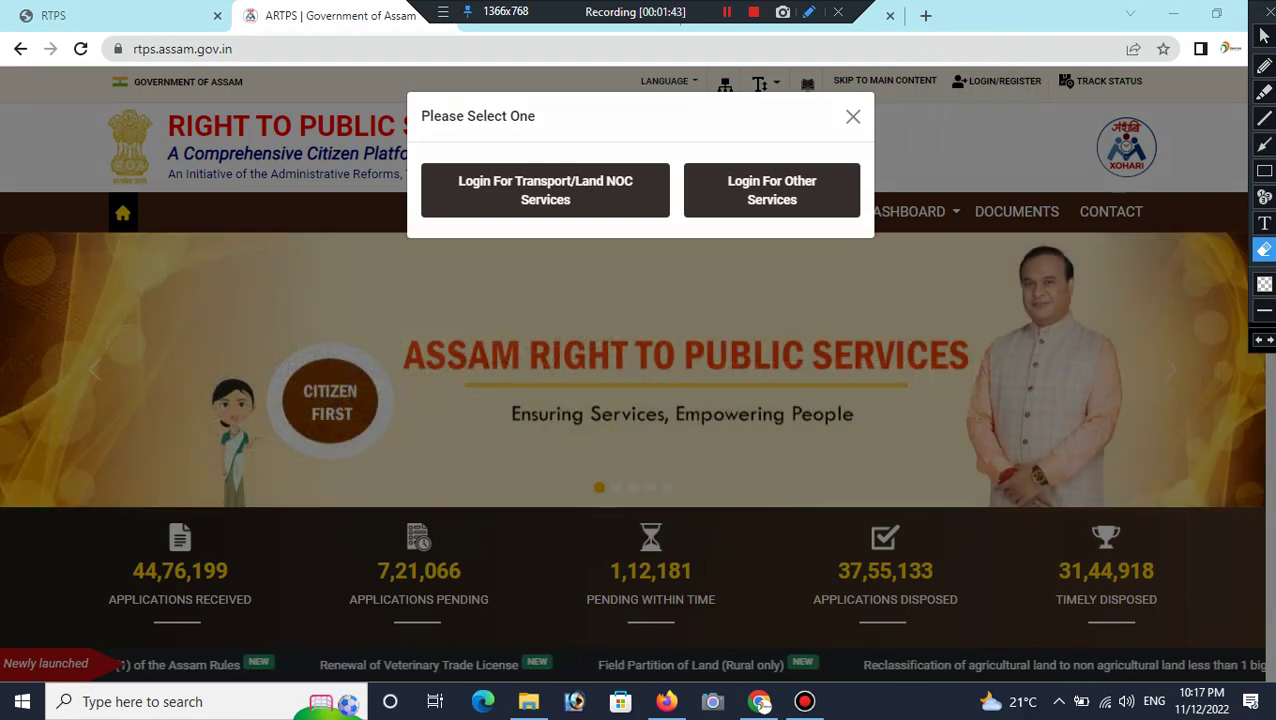
pyautogui.click(1264, 170)
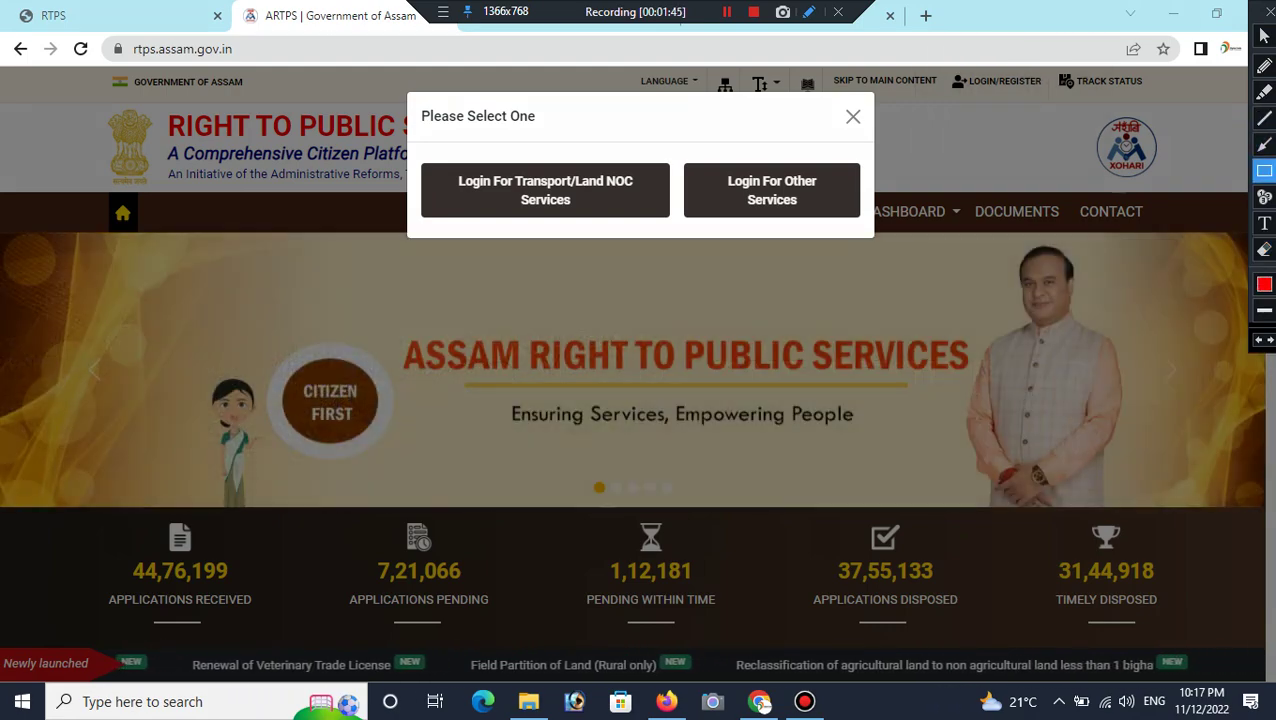
pyautogui.moveTo(684, 143)
pyautogui.mouseDown()
pyautogui.moveTo(705, 214)
pyautogui.moveTo(797, 240)
pyautogui.moveTo(882, 234)
pyautogui.mouseUp()
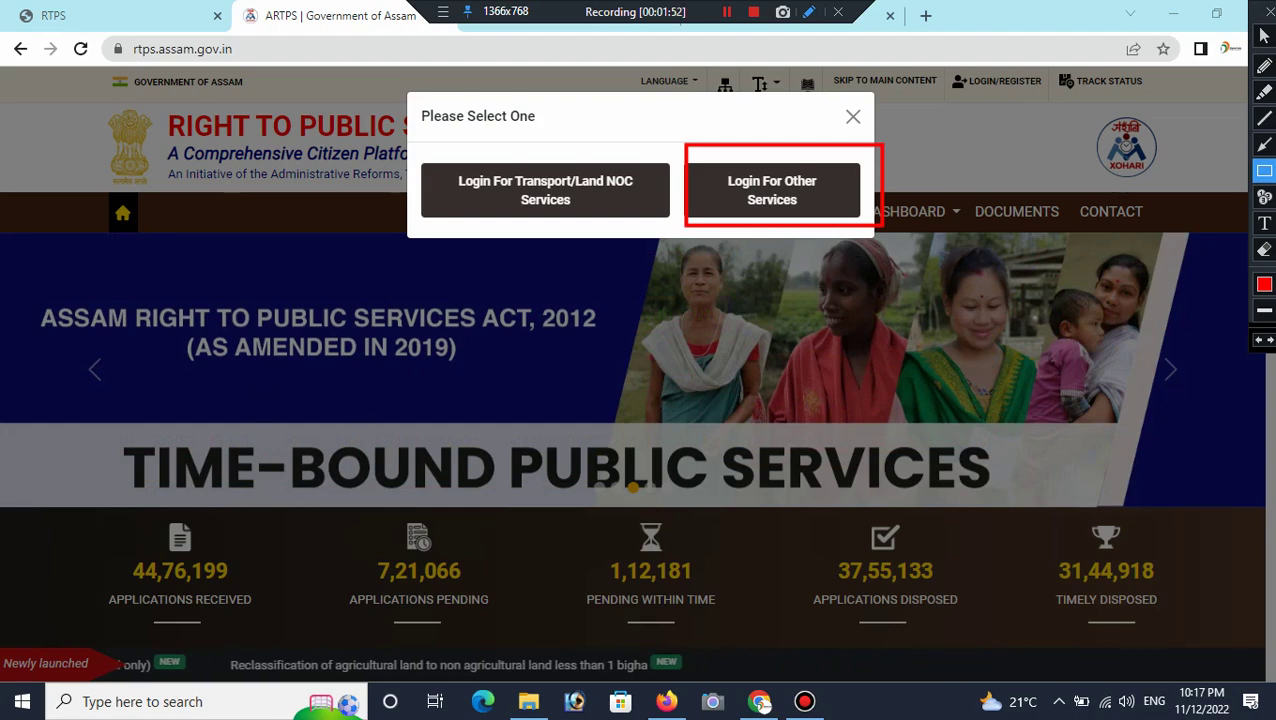
pyautogui.click(1264, 35)
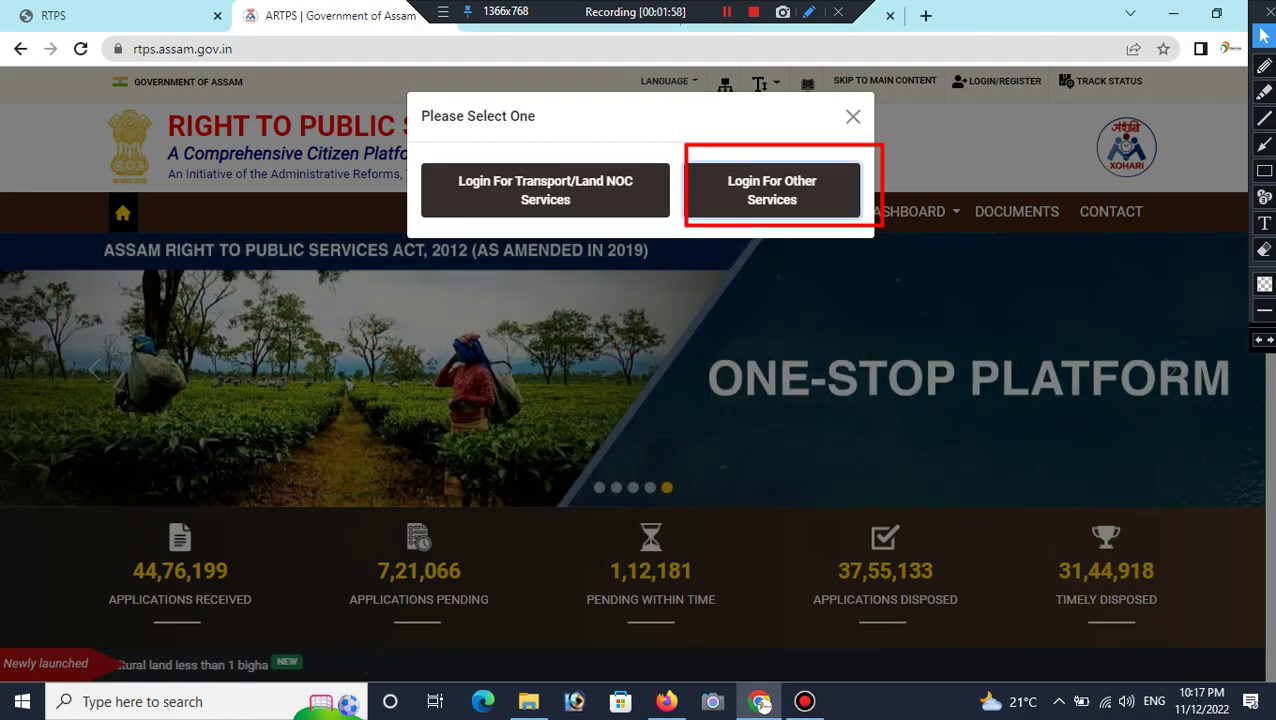
pyautogui.press('Escape')
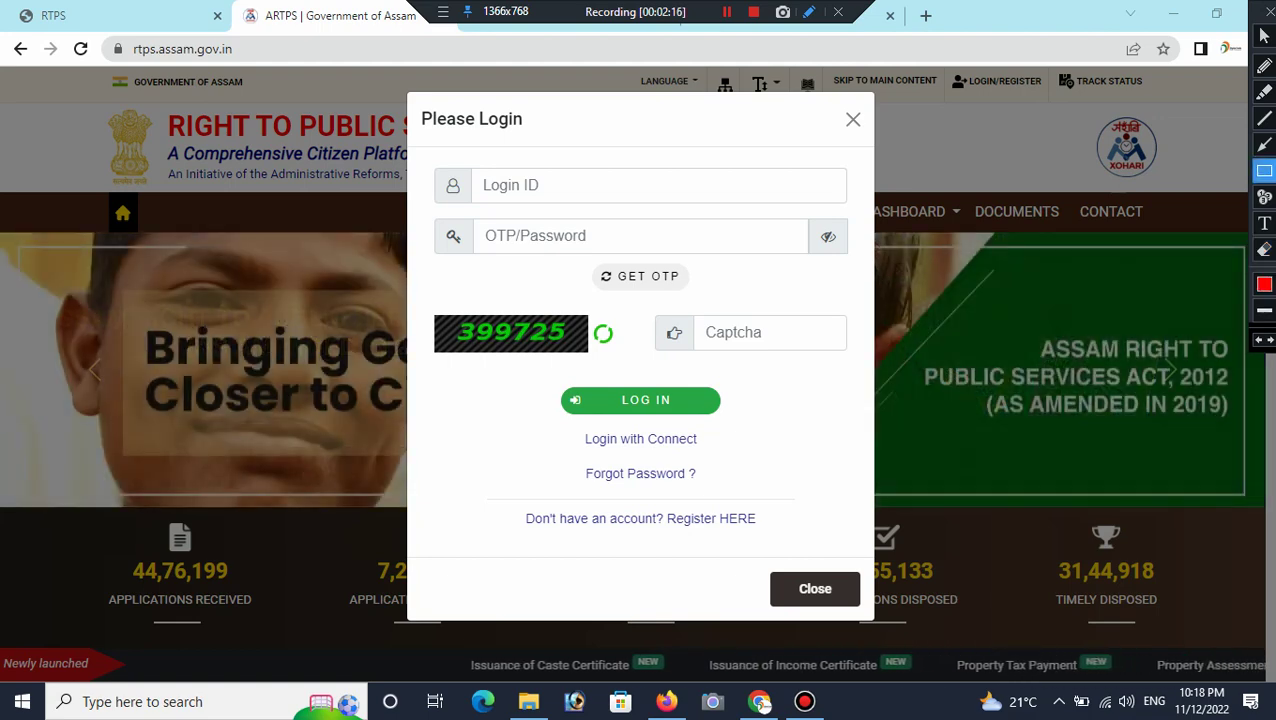
# Step: Sign in with Login with Connect to land on the ServicePlus About ARTPS page
pyautogui.moveTo(571, 421)
pyautogui.mouseDown()
pyautogui.moveTo(592, 455)
pyautogui.moveTo(717, 483)
pyautogui.moveTo(712, 457)
pyautogui.mouseUp()
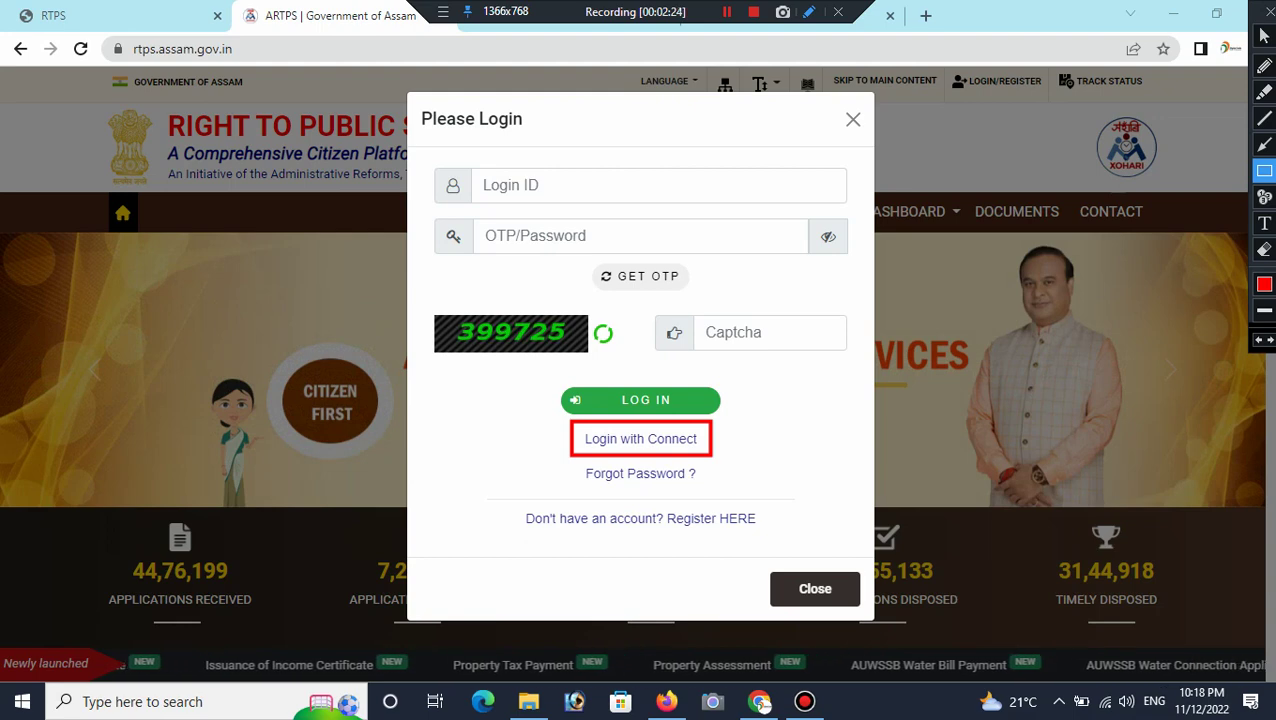
pyautogui.moveTo(468, 165); pyautogui.dragTo(627, 220)
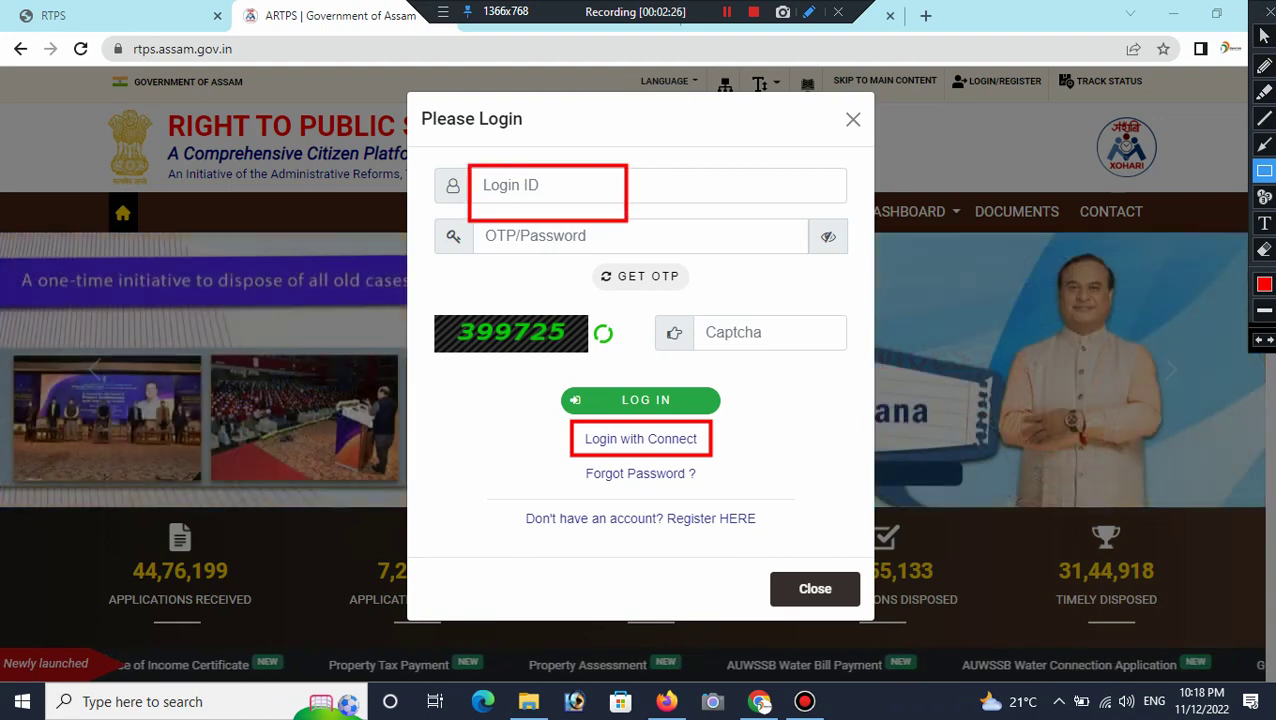
pyautogui.moveTo(482, 222); pyautogui.dragTo(588, 260)
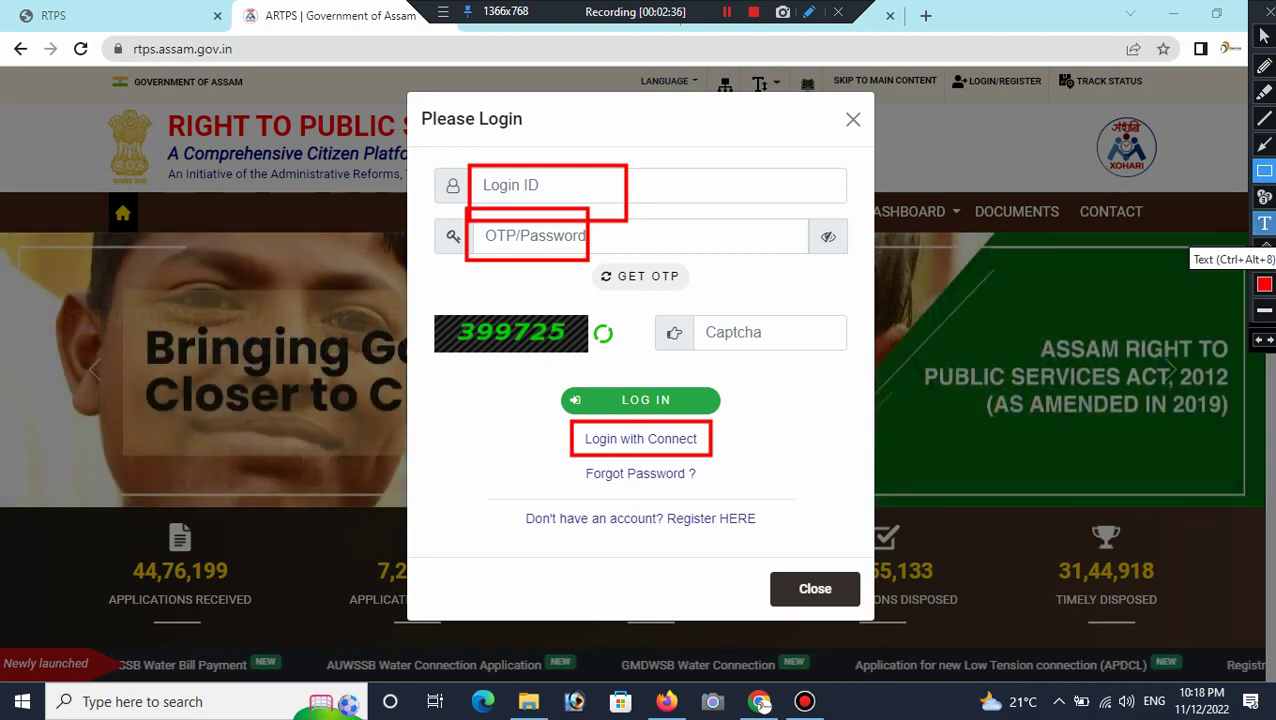
pyautogui.click(1264, 249)
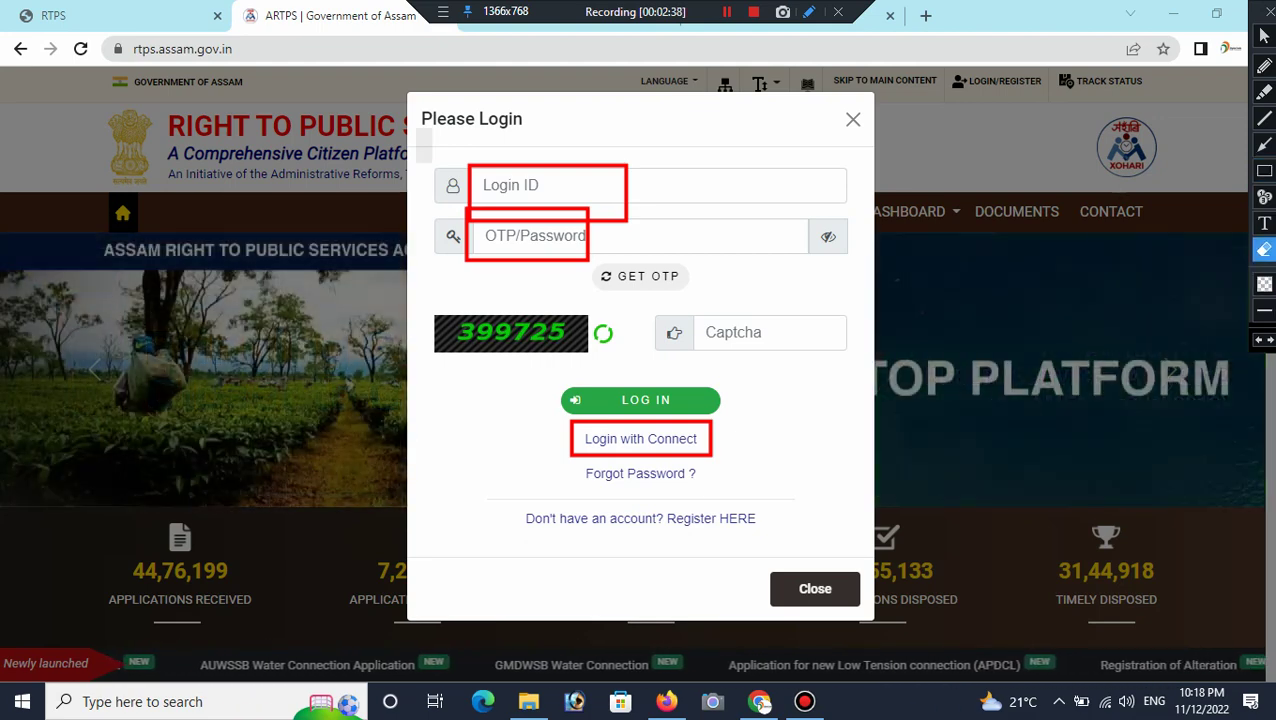
pyautogui.moveTo(416, 128)
pyautogui.mouseDown()
pyautogui.moveTo(714, 506)
pyautogui.moveTo(730, 568)
pyautogui.mouseUp()
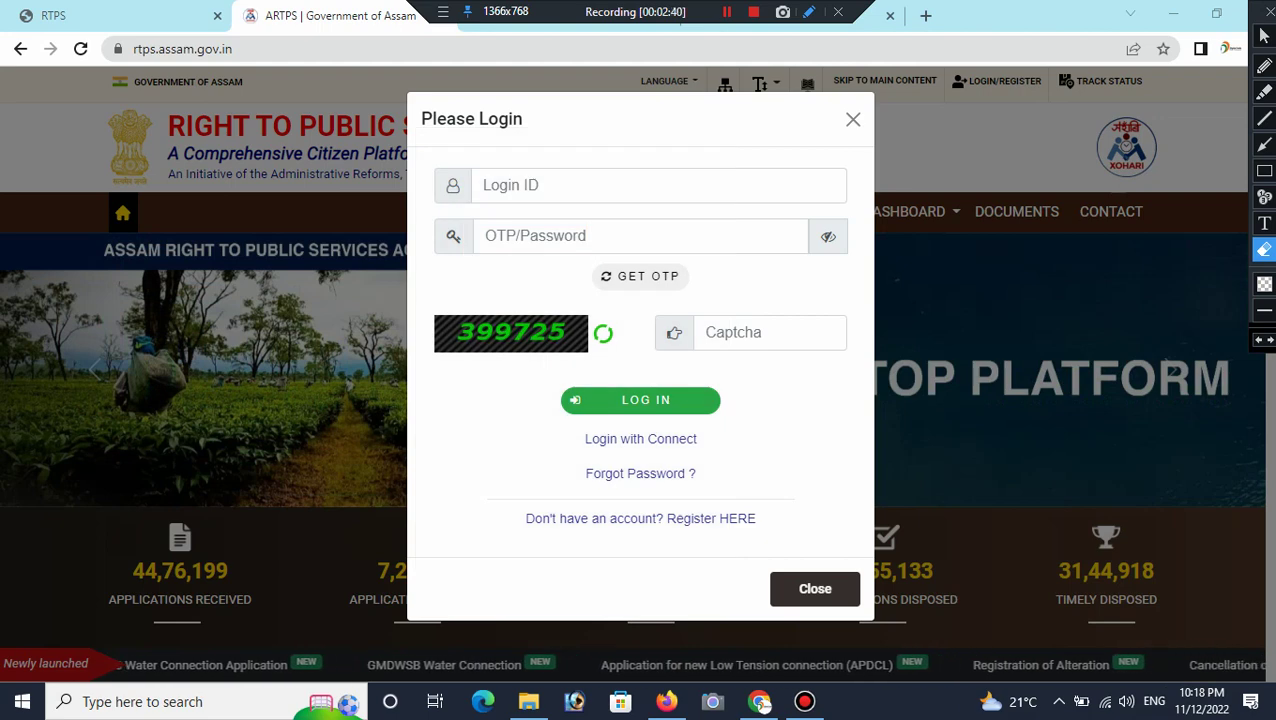
pyautogui.click(1264, 35)
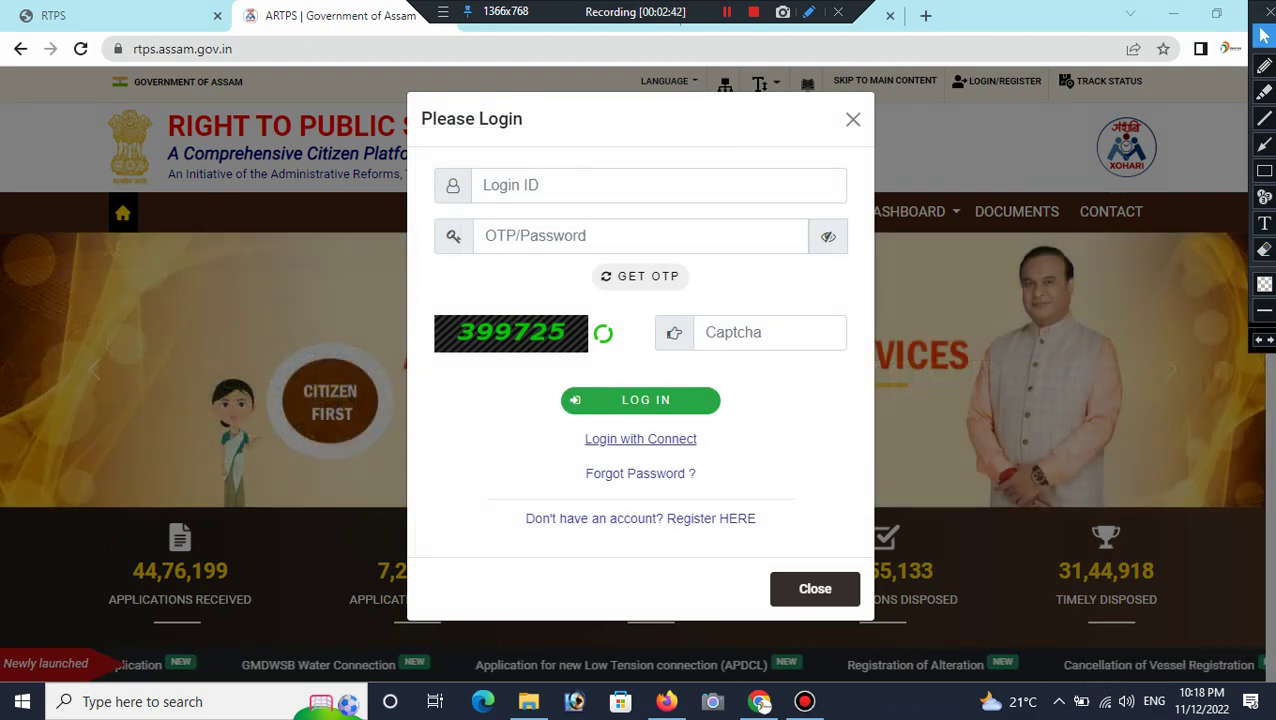
pyautogui.click(640, 439)
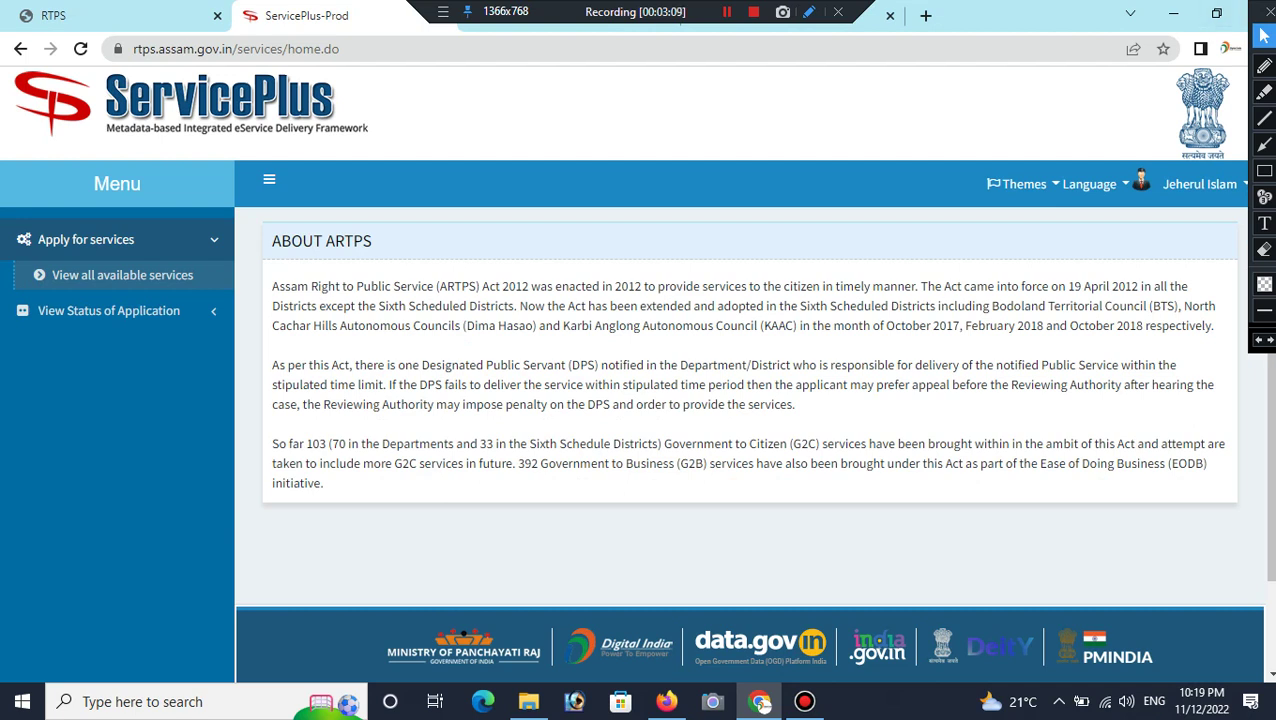
# Step: Expand Apply for services in the left Menu and choose View all available services
pyautogui.moveTo(1264, 30); pyautogui.dragTo(1057, 27)
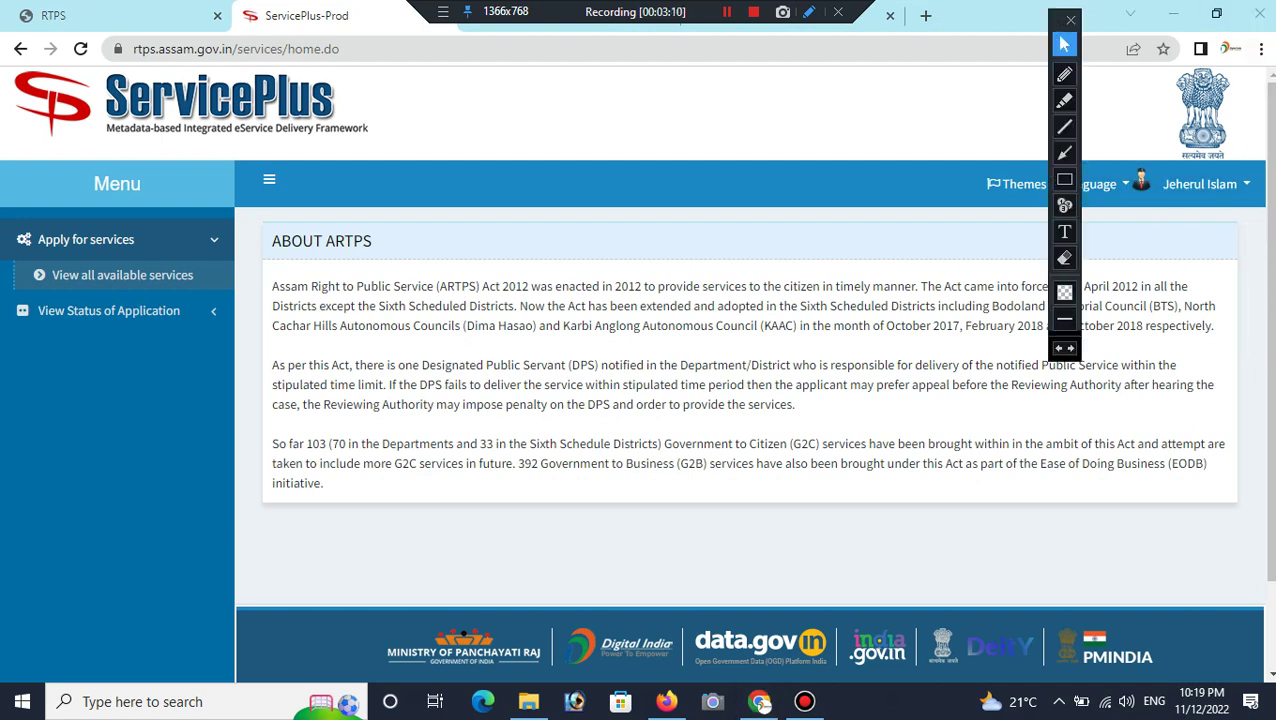
pyautogui.click(1064, 179)
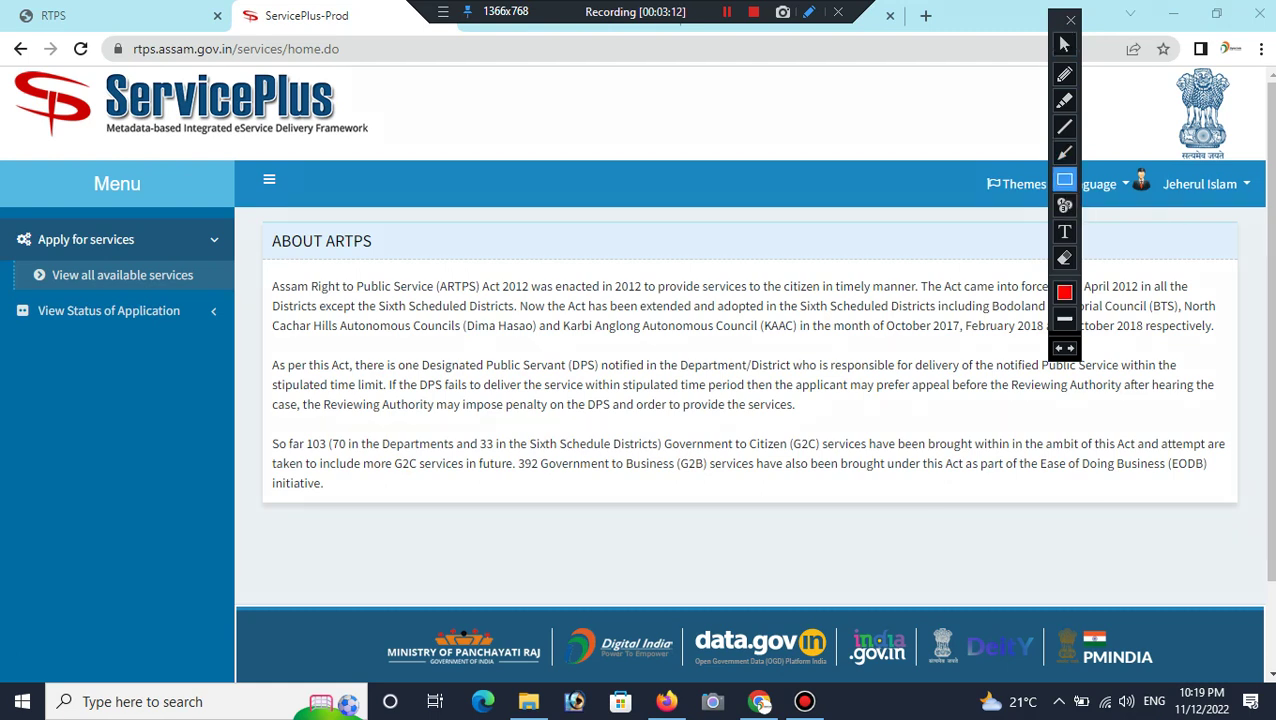
pyautogui.moveTo(1134, 126)
pyautogui.mouseDown()
pyautogui.moveTo(1172, 262)
pyautogui.moveTo(1262, 248)
pyautogui.moveTo(1108, 63)
pyautogui.moveTo(1143, 106)
pyautogui.mouseUp()
pyautogui.click(1064, 258)
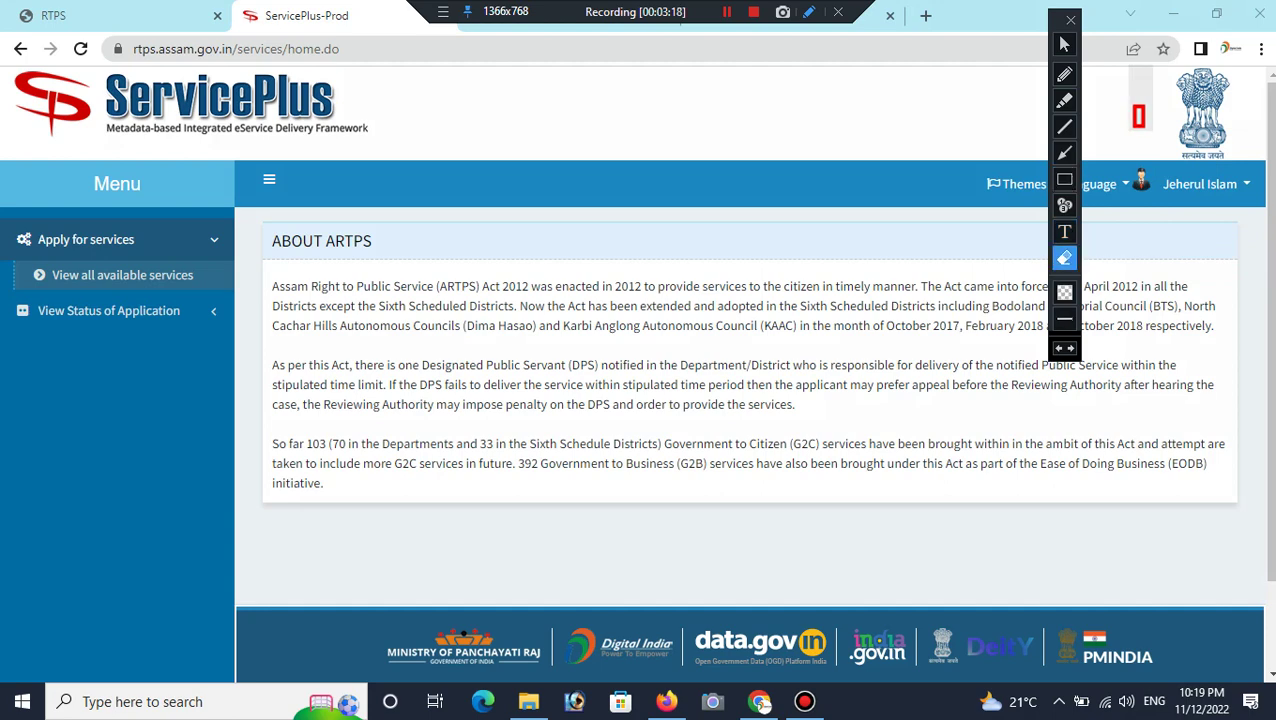
pyautogui.click(1138, 117)
pyautogui.moveTo(1058, 26)
pyautogui.mouseDown()
pyautogui.moveTo(1185, 46)
pyautogui.moveTo(1250, 20)
pyautogui.moveTo(1216, 6)
pyautogui.moveTo(1238, 12)
pyautogui.moveTo(1228, 32)
pyautogui.mouseUp()
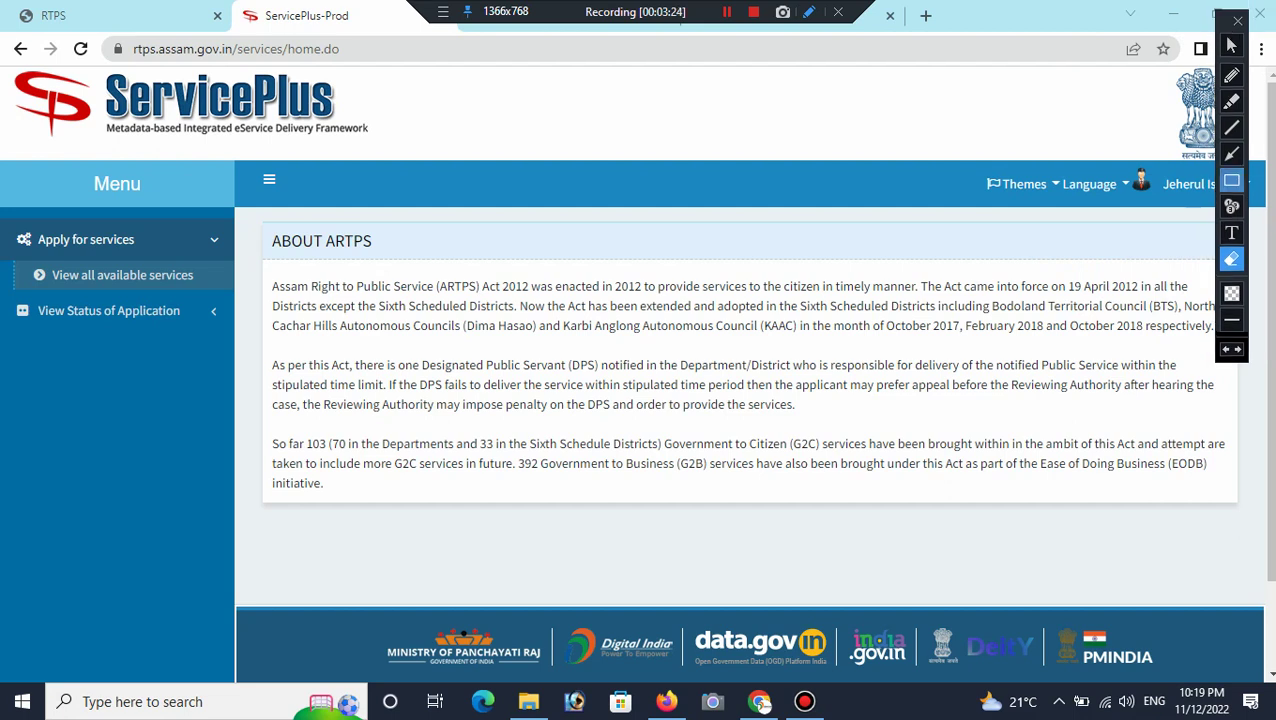
pyautogui.click(1232, 180)
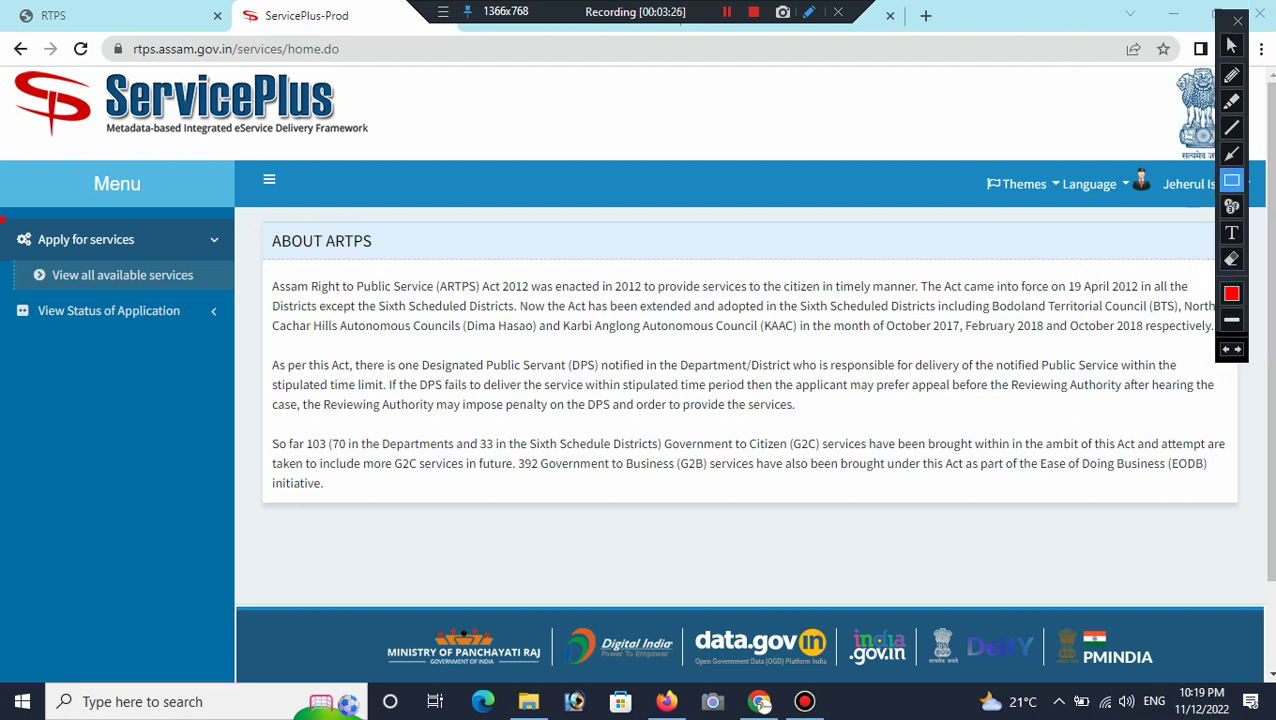
pyautogui.moveTo(2, 220)
pyautogui.mouseDown()
pyautogui.moveTo(149, 372)
pyautogui.moveTo(230, 362)
pyautogui.mouseUp()
pyautogui.click(1231, 258)
pyautogui.moveTo(19, 193)
pyautogui.mouseDown()
pyautogui.moveTo(74, 193)
pyautogui.moveTo(210, 320)
pyautogui.mouseUp()
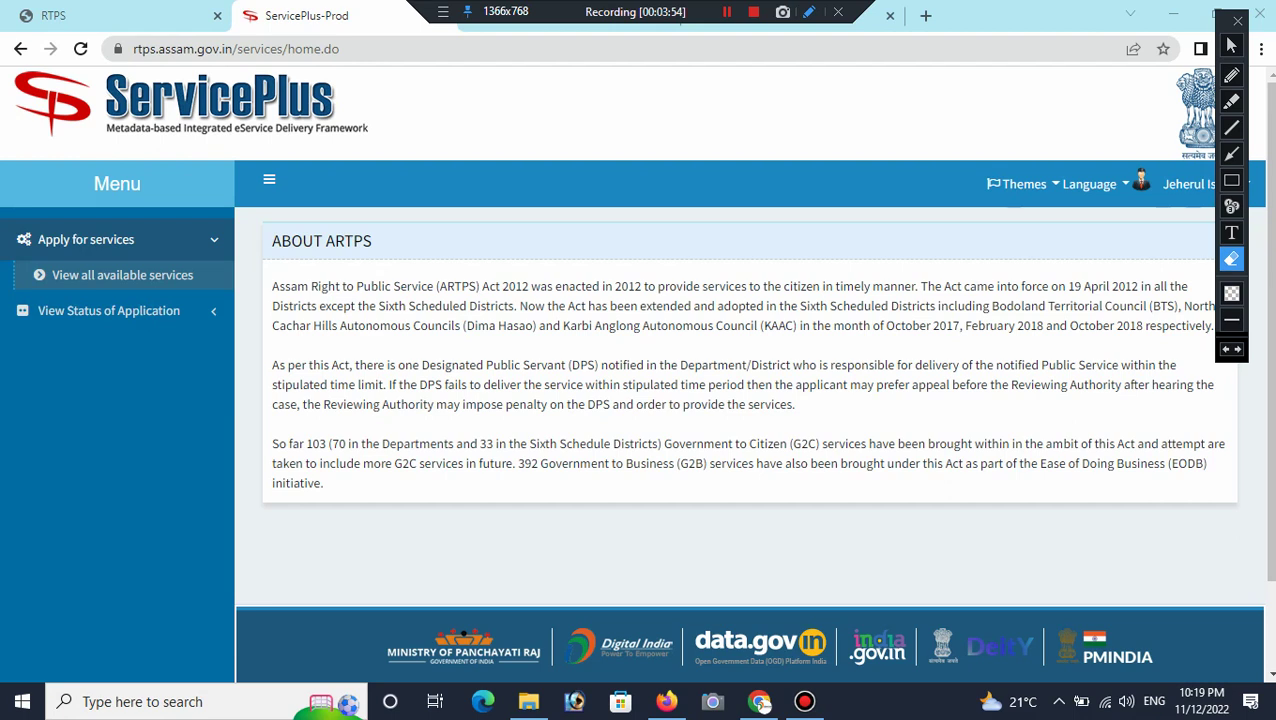
pyautogui.click(1231, 45)
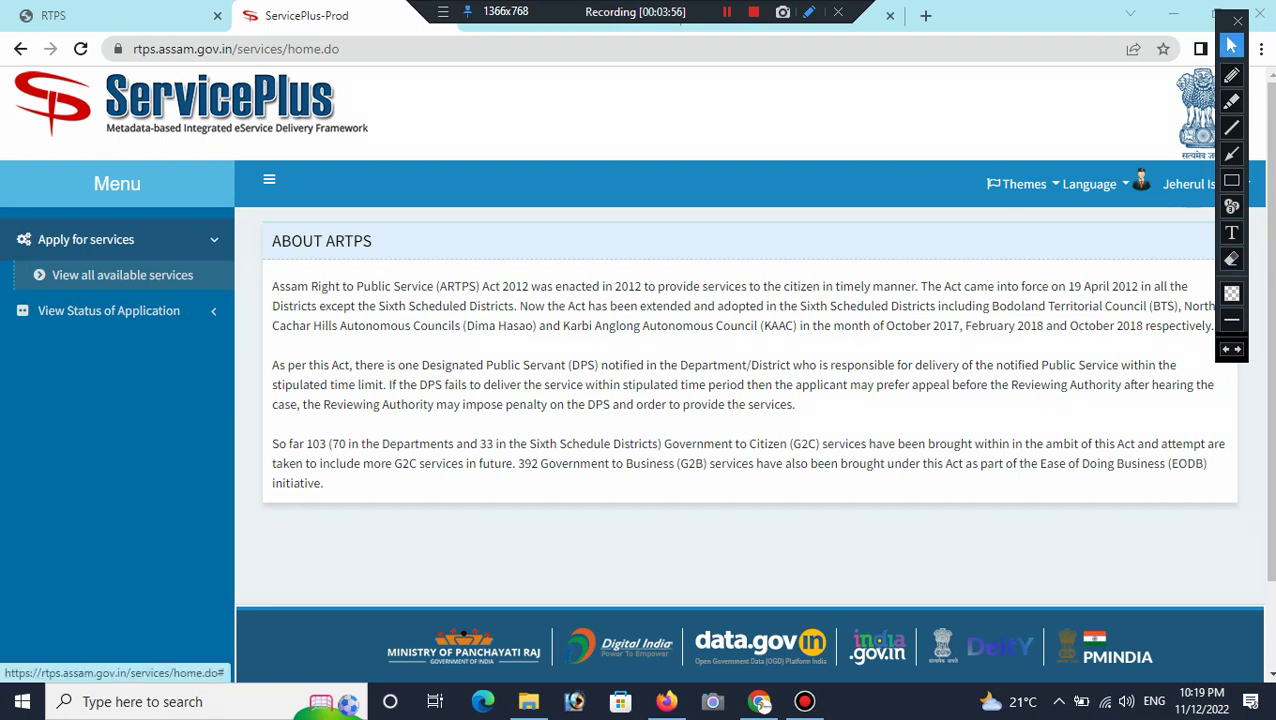
pyautogui.click(86, 239)
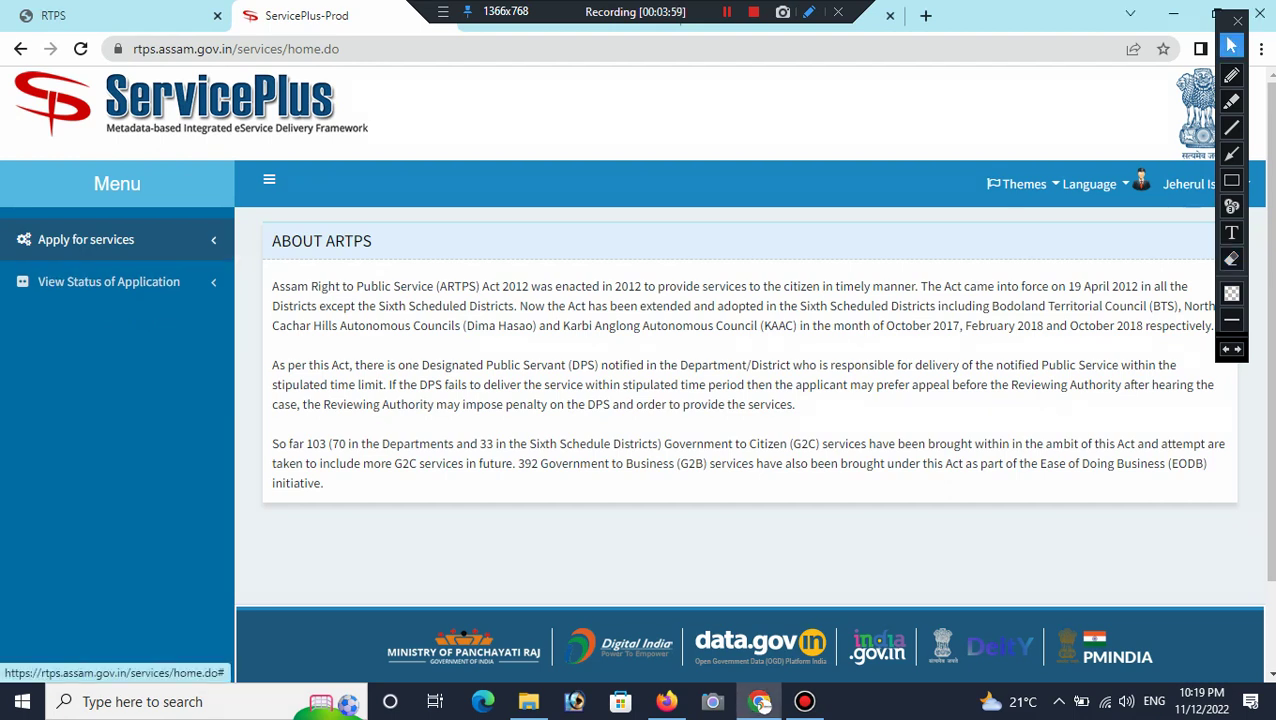
pyautogui.click(86, 239)
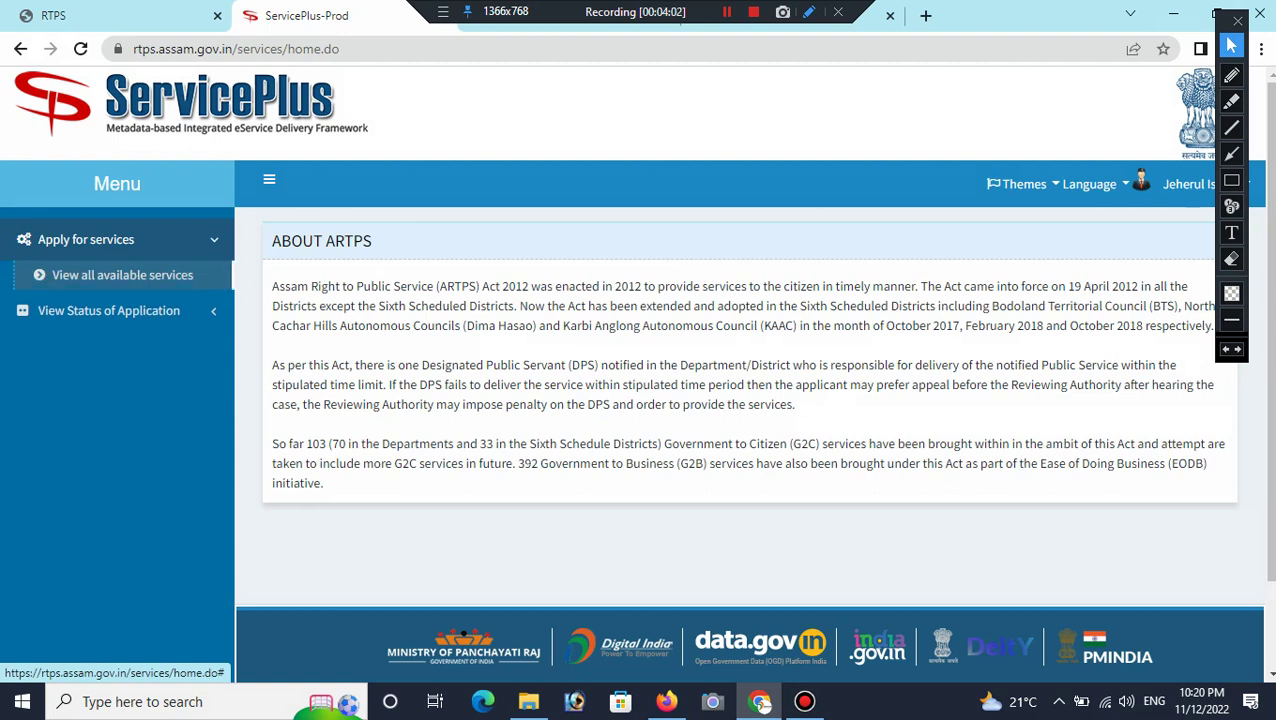
pyautogui.click(122, 274)
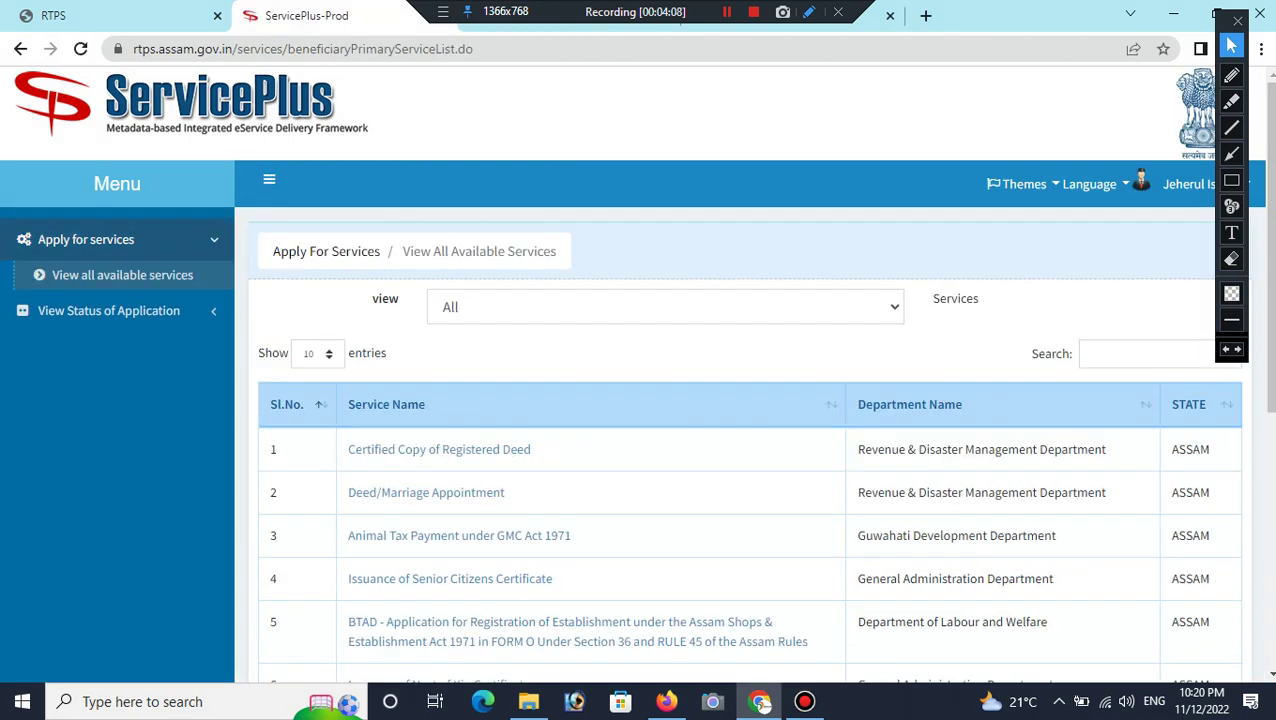
pyautogui.moveTo(1232, 30)
pyautogui.mouseDown()
pyautogui.moveTo(1085, 8)
pyautogui.moveTo(1266, 8)
pyautogui.moveTo(1187, 8)
pyautogui.moveTo(1208, 11)
pyautogui.moveTo(1213, 28)
pyautogui.mouseUp()
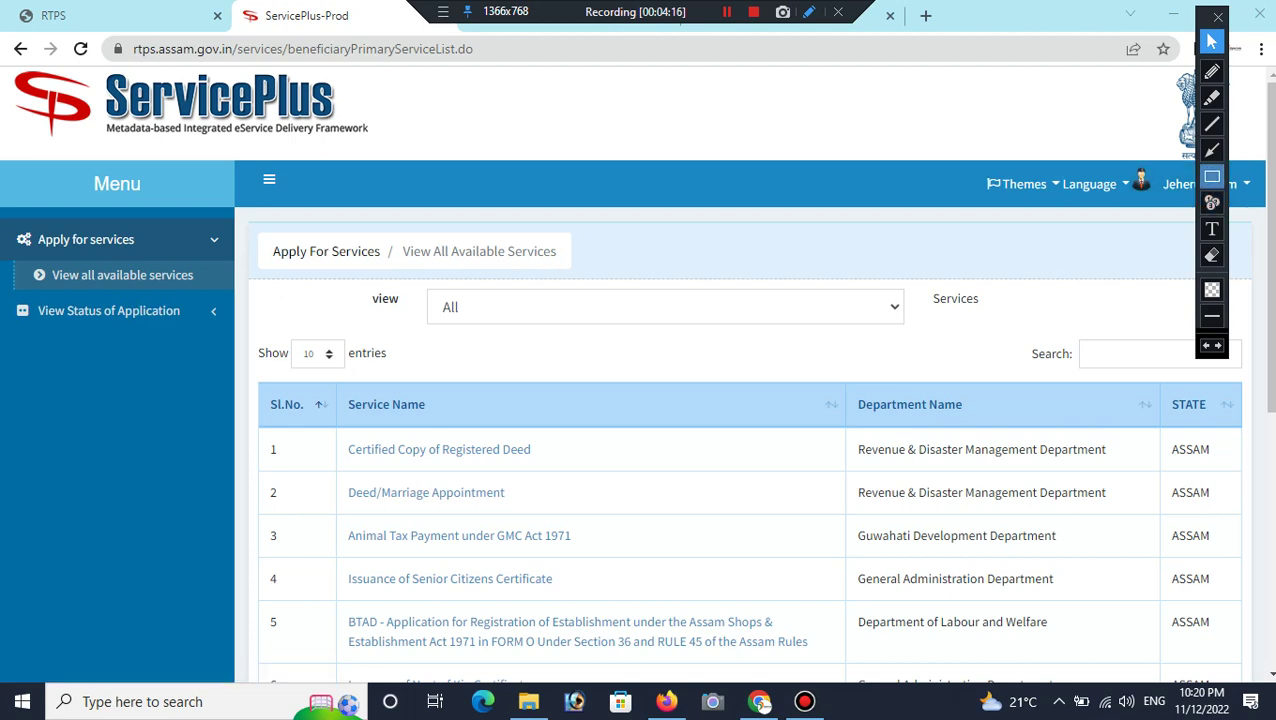
pyautogui.click(1212, 176)
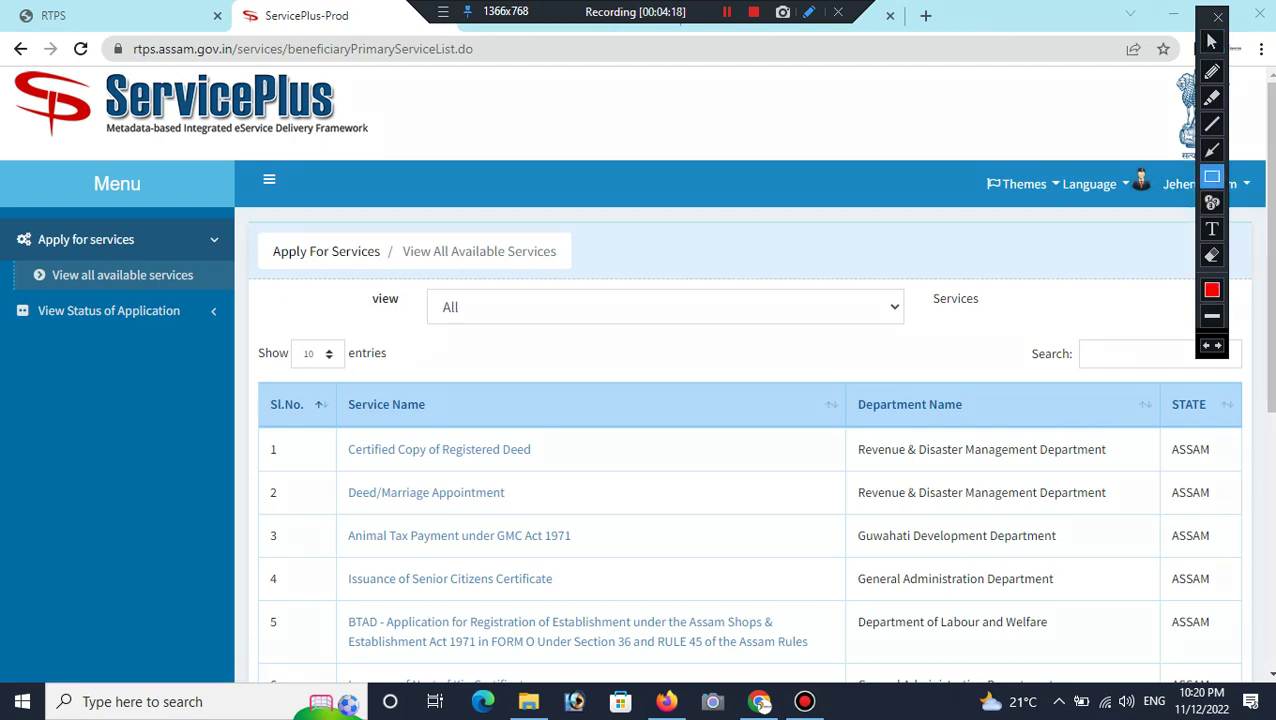
pyautogui.moveTo(1060, 308)
pyautogui.mouseDown()
pyautogui.moveTo(1091, 418)
pyautogui.moveTo(1168, 418)
pyautogui.moveTo(1196, 381)
pyautogui.moveTo(1215, 383)
pyautogui.mouseUp()
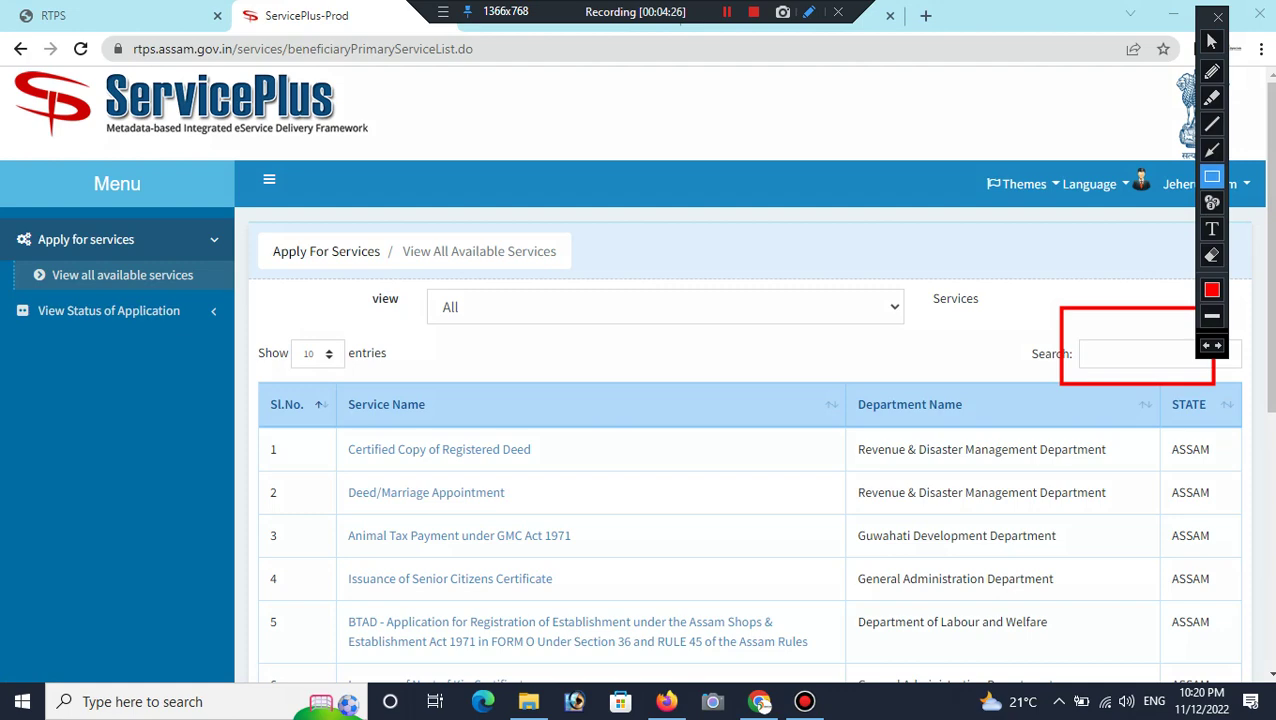
pyautogui.click(1211, 41)
pyautogui.scroll(-3, 1267, 300)
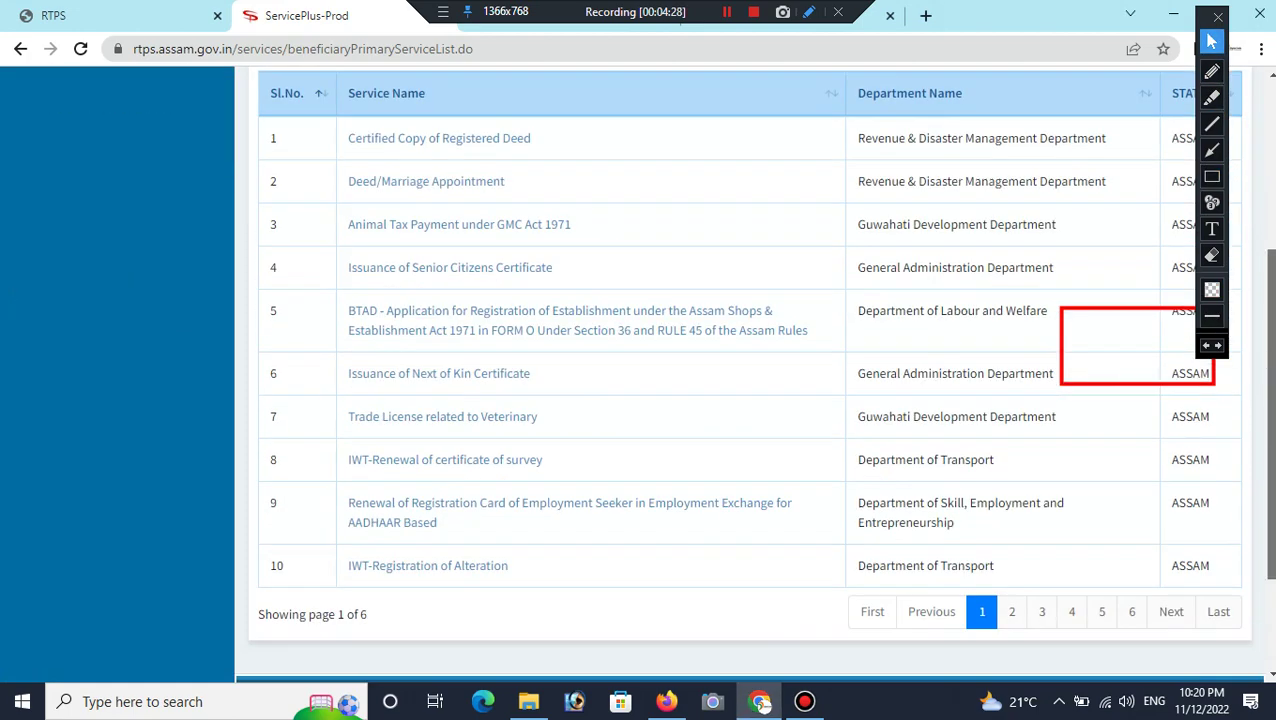
pyautogui.scroll(-2, 753, 374)
pyautogui.scroll(1, 753, 374)
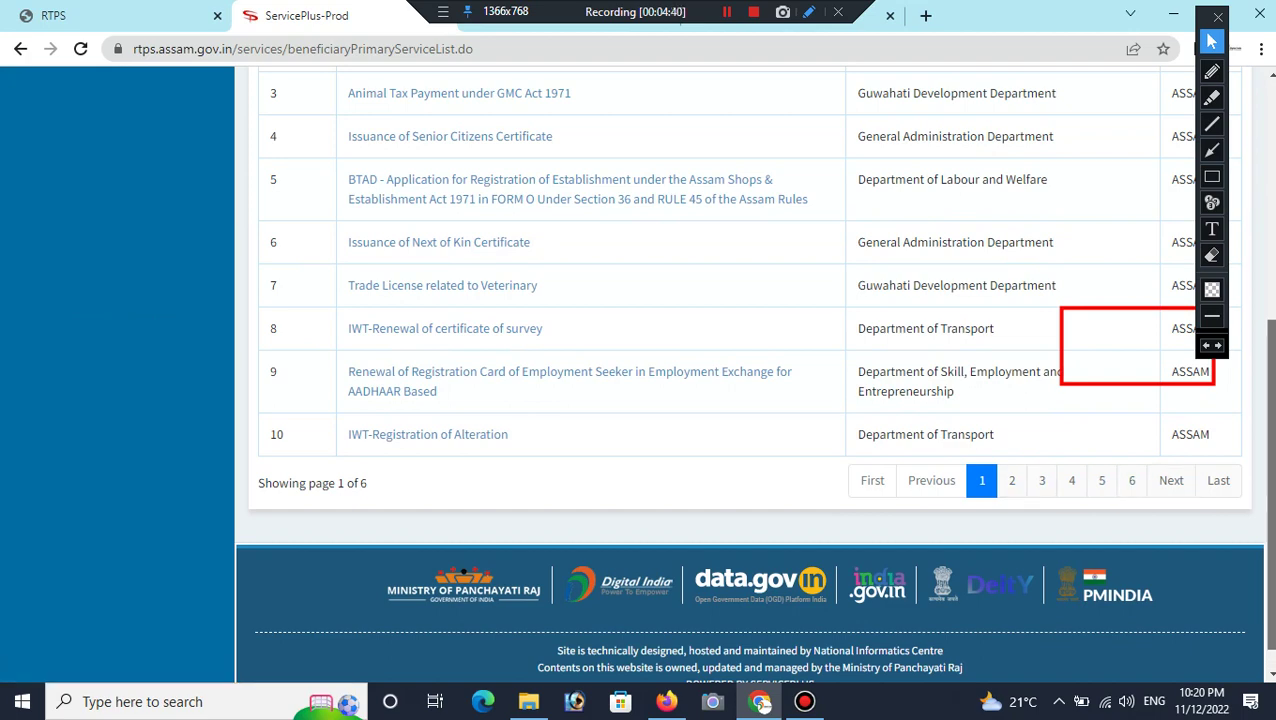
pyautogui.scroll(5, 640, 370)
pyautogui.scroll(1, 640, 370)
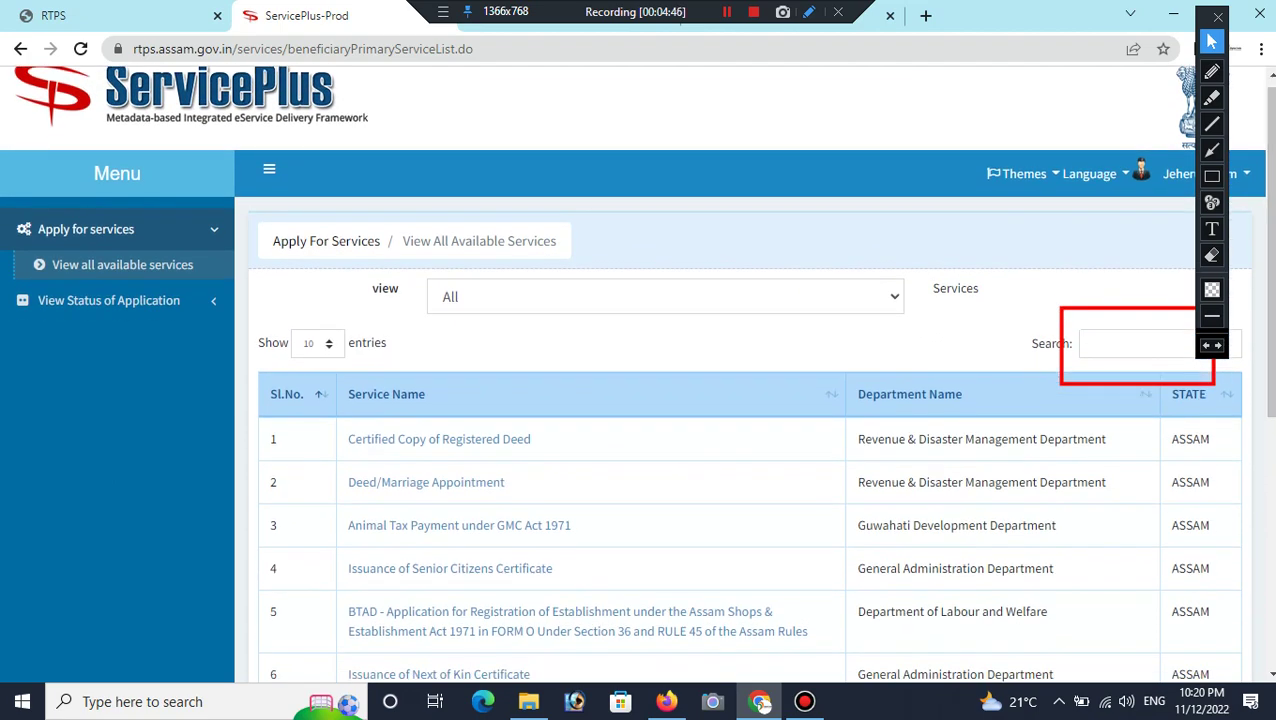
# Step: Filter the services with 'MAR' and pick Application for Marriage Registration
pyautogui.click(1130, 343)
pyautogui.write('MAR')
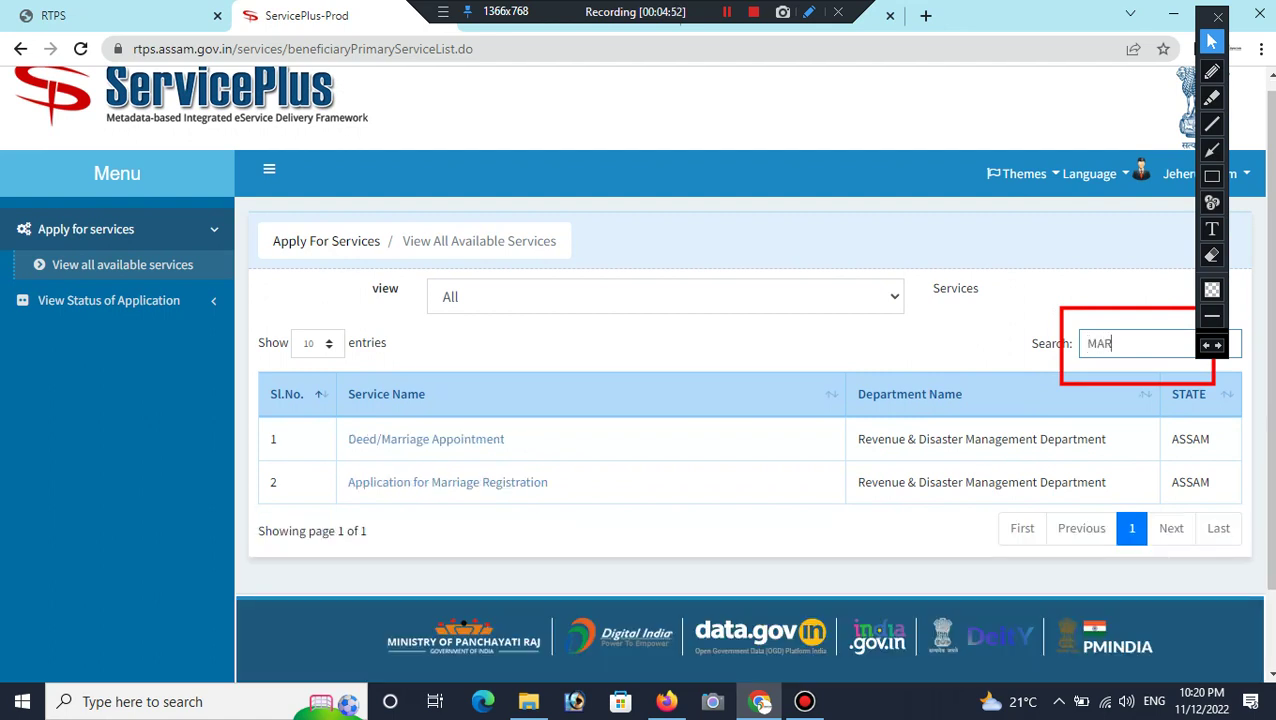
pyautogui.click(1211, 255)
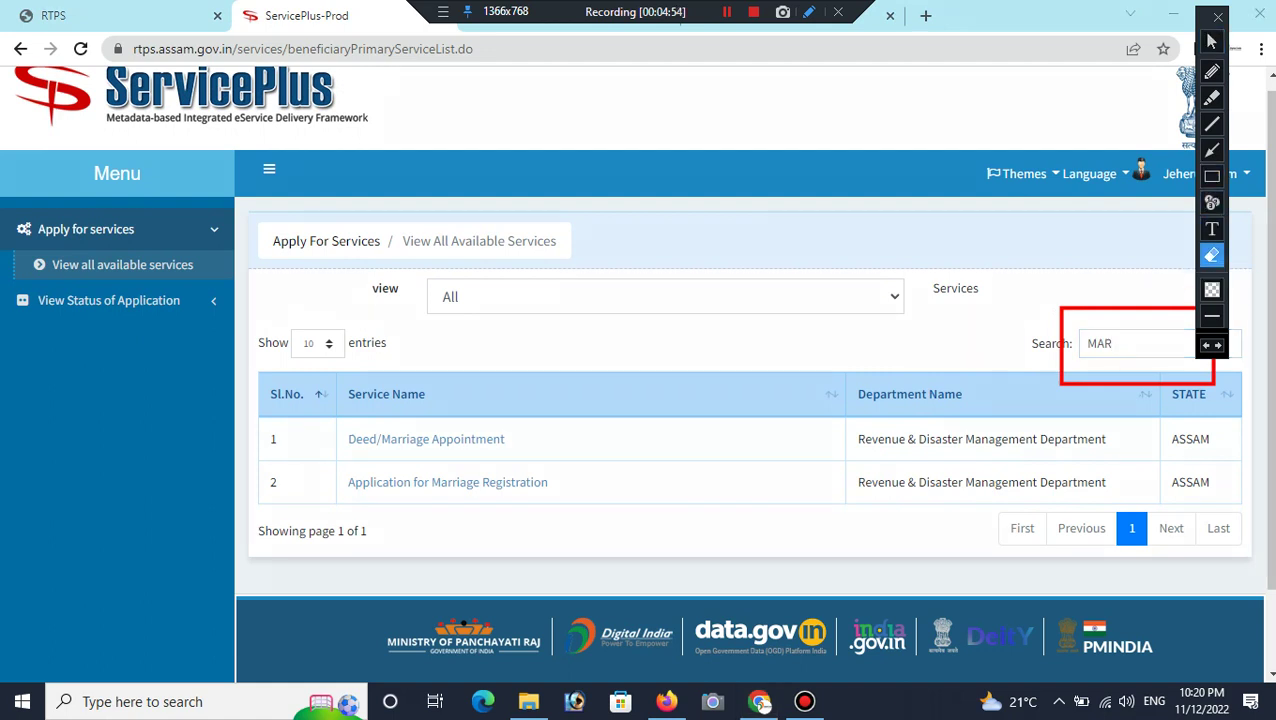
pyautogui.click(1062, 345)
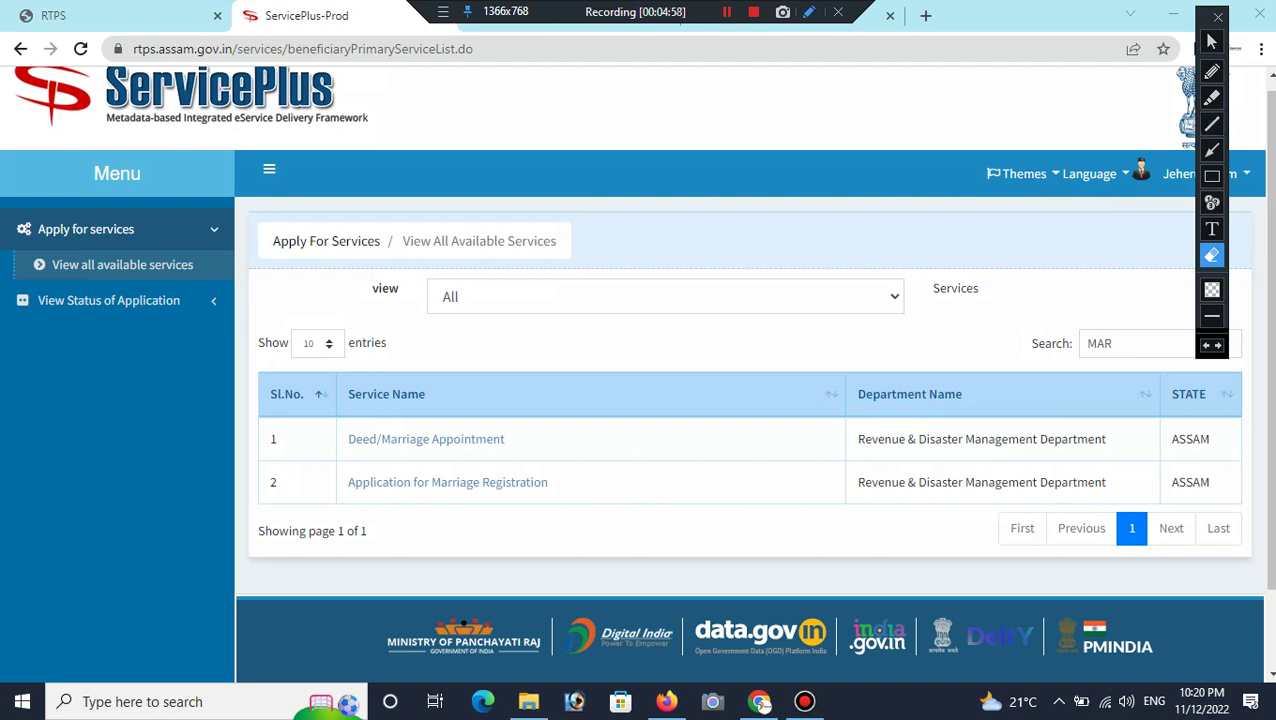
pyautogui.click(1211, 175)
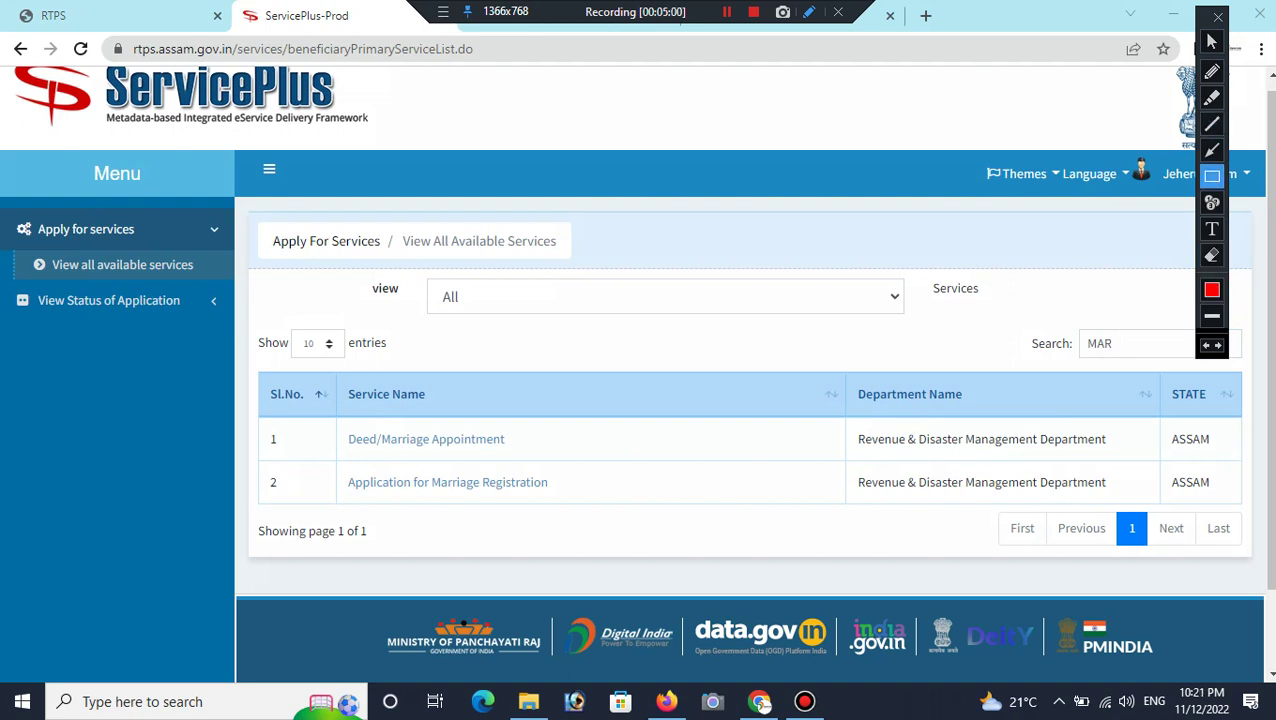
pyautogui.moveTo(325, 460)
pyautogui.mouseDown()
pyautogui.moveTo(421, 518)
pyautogui.moveTo(597, 512)
pyautogui.mouseUp()
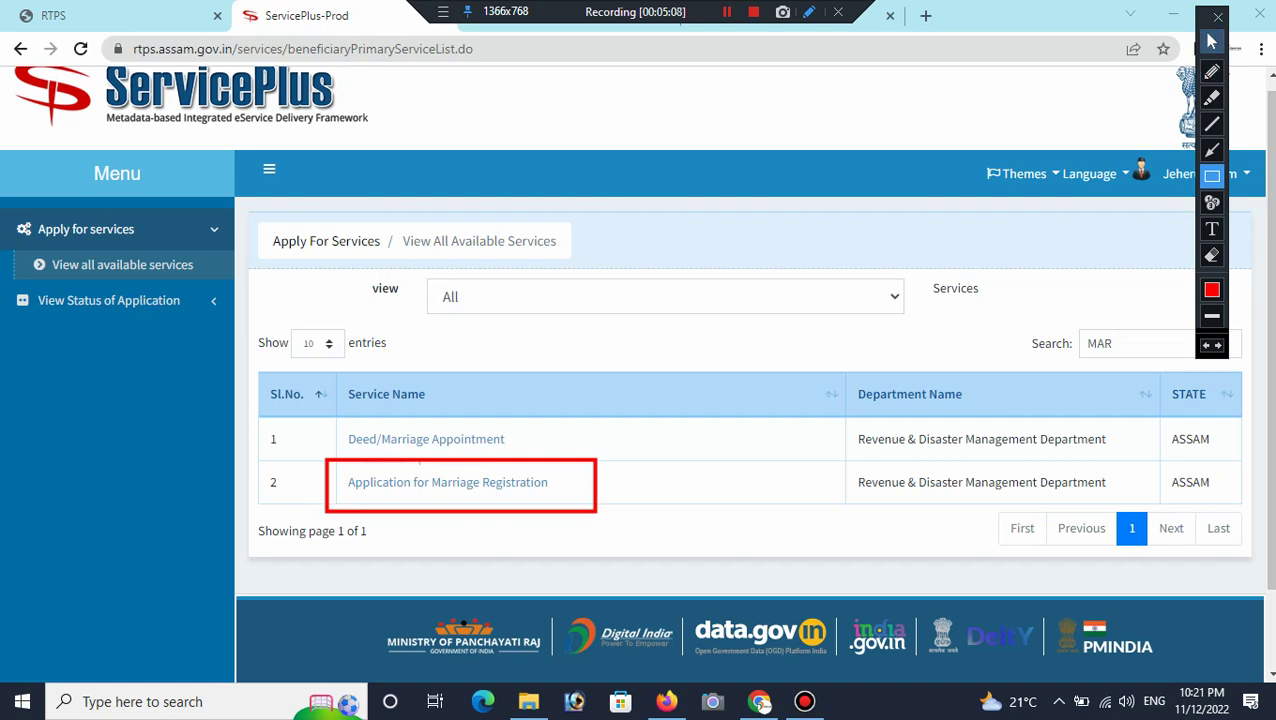
pyautogui.click(1211, 41)
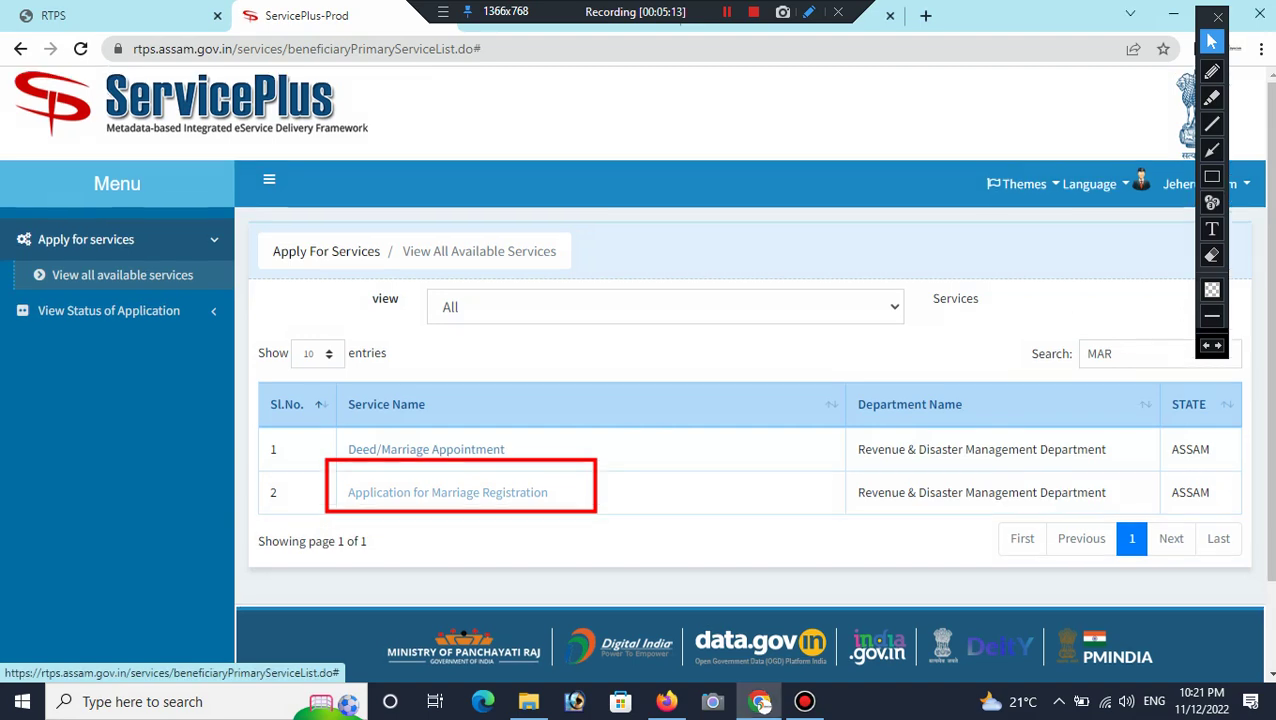
pyautogui.click(448, 482)
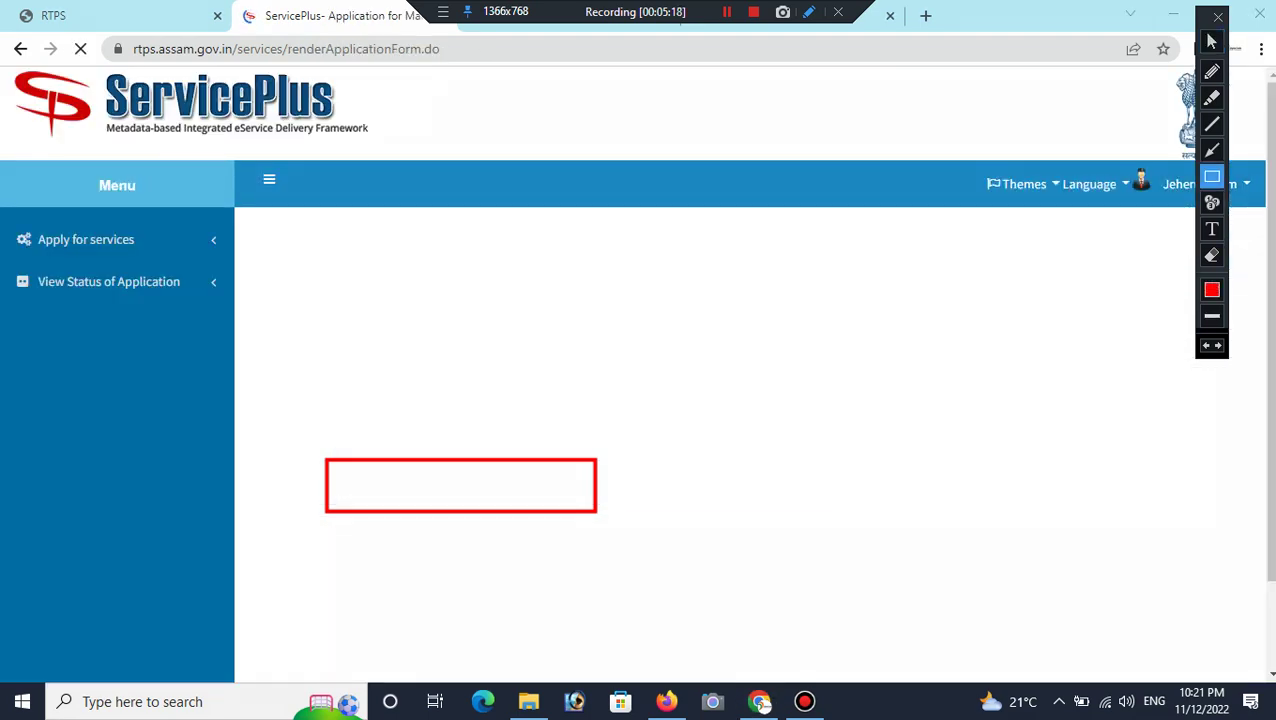
# Step: Let the Marriage Registration page load and read its 'moved to the new version' notice
pyautogui.moveTo(301, 426)
pyautogui.mouseDown()
pyautogui.moveTo(416, 624)
pyautogui.moveTo(644, 592)
pyautogui.moveTo(636, 540)
pyautogui.mouseUp()
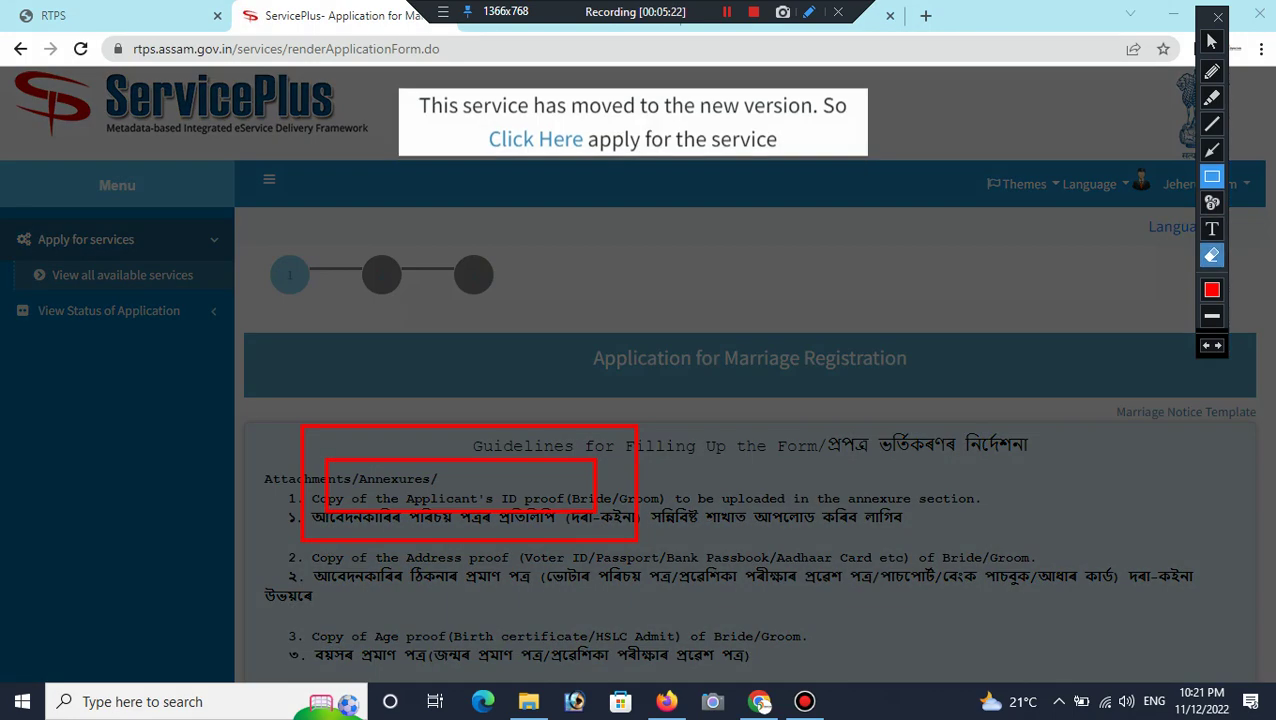
pyautogui.click(1212, 255)
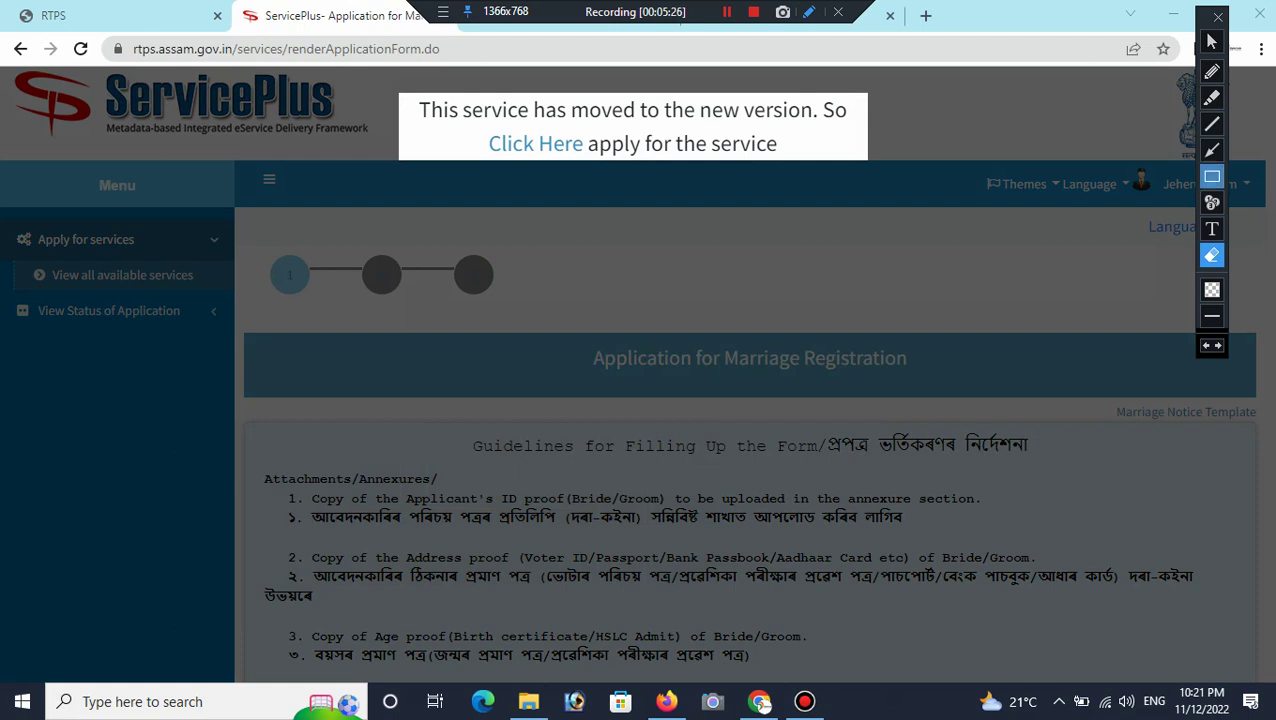
pyautogui.click(1211, 176)
pyautogui.moveTo(384, 80)
pyautogui.mouseDown()
pyautogui.moveTo(498, 166)
pyautogui.moveTo(622, 186)
pyautogui.moveTo(880, 186)
pyautogui.mouseUp()
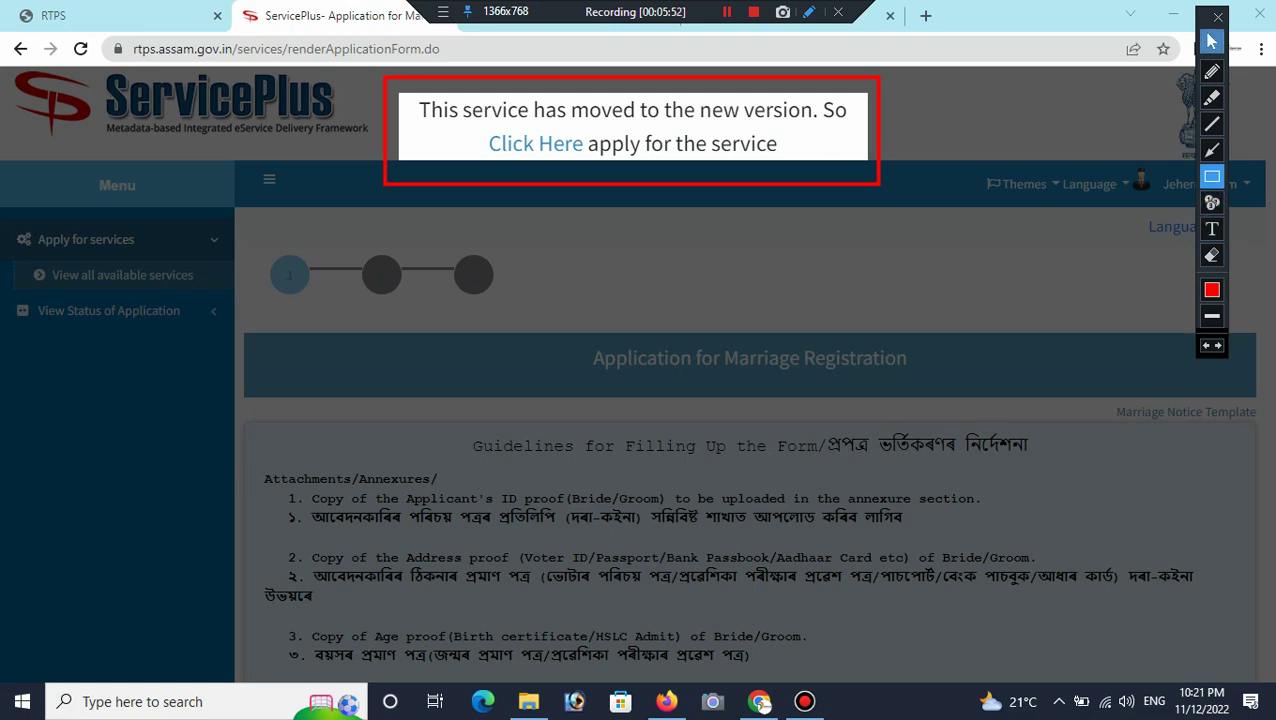
pyautogui.click(1211, 41)
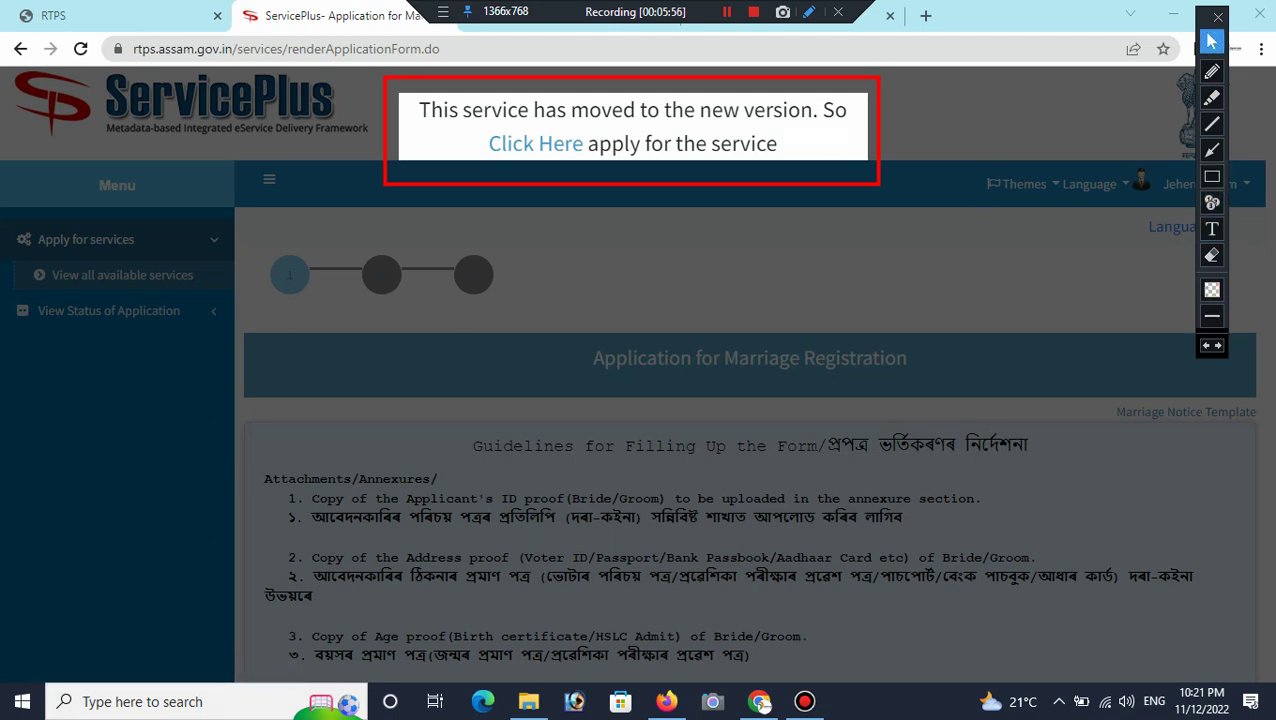
pyautogui.click(1211, 176)
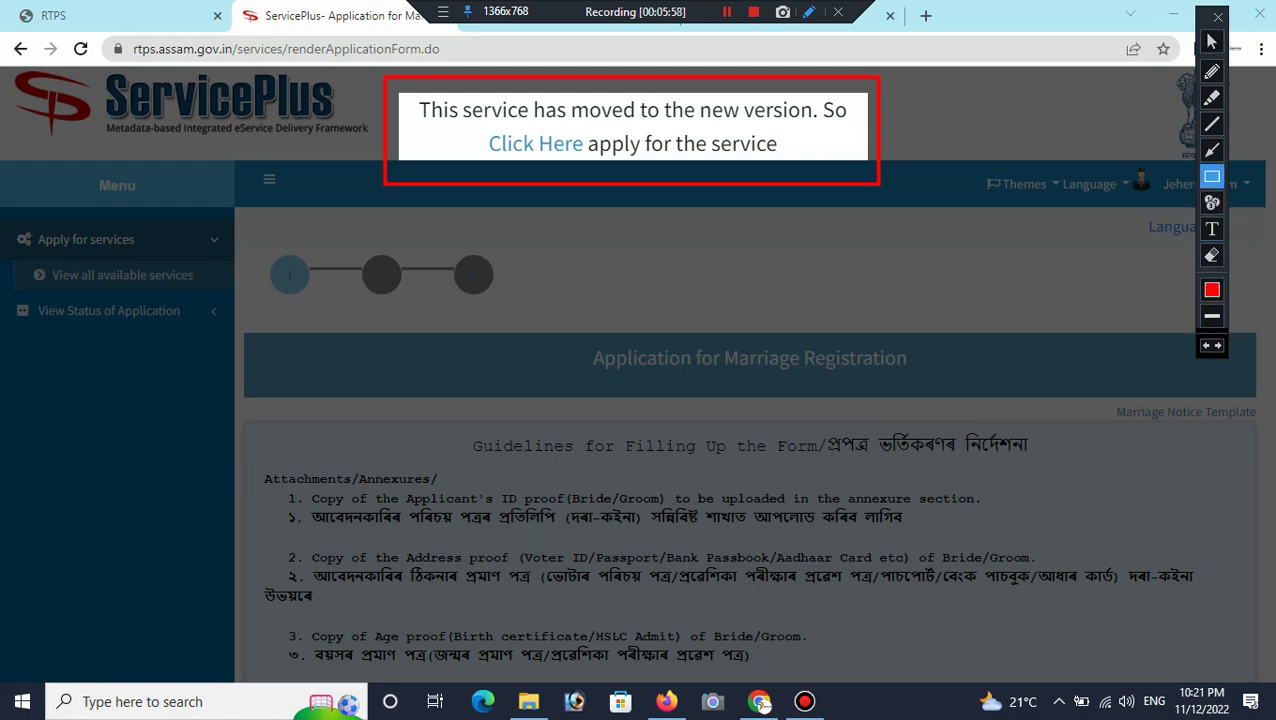
pyautogui.moveTo(480, 129)
pyautogui.mouseDown()
pyautogui.moveTo(556, 188)
pyautogui.moveTo(590, 167)
pyautogui.mouseUp()
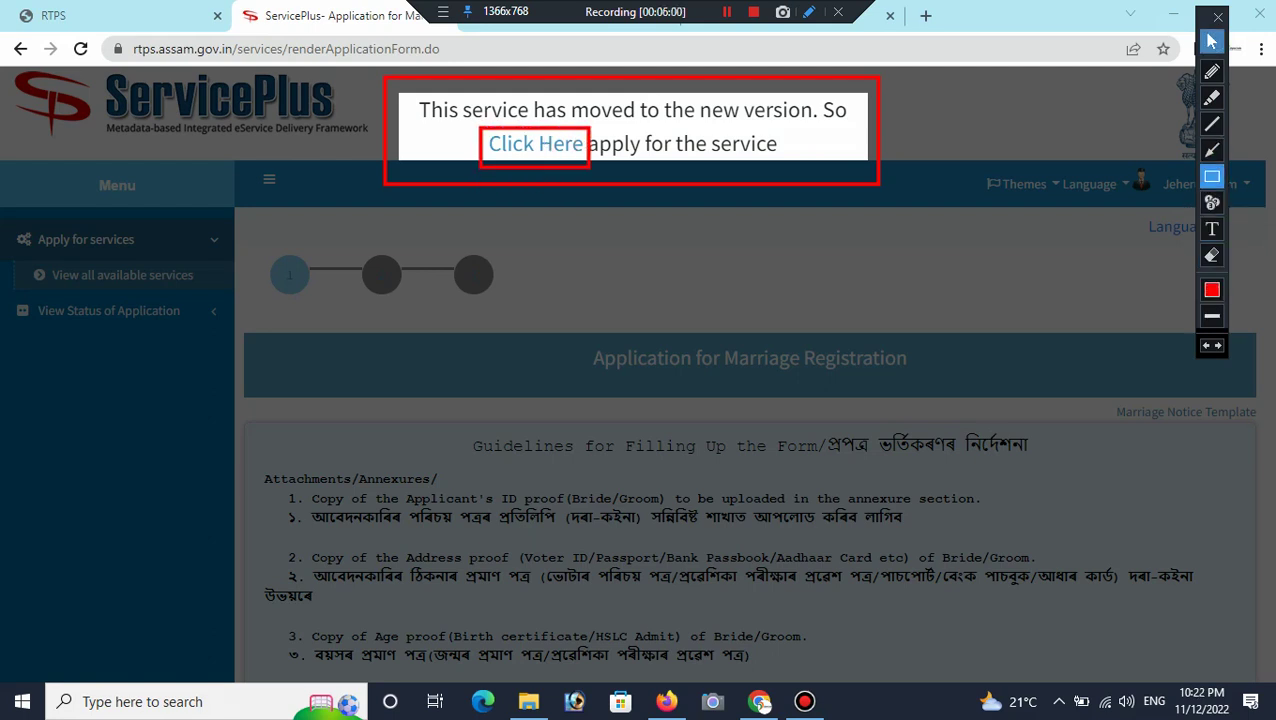
pyautogui.click(1211, 41)
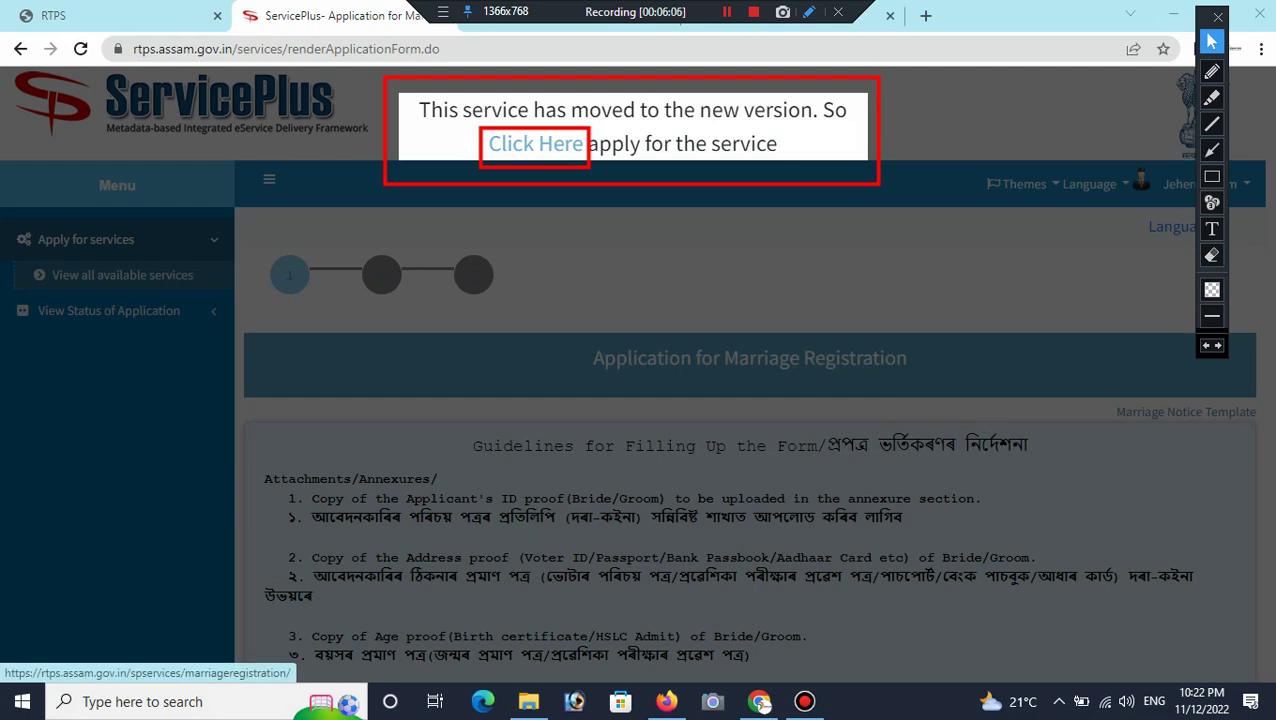
# Step: Follow the Click Here link to the new version and scroll through its guidelines
pyautogui.click(535, 144)
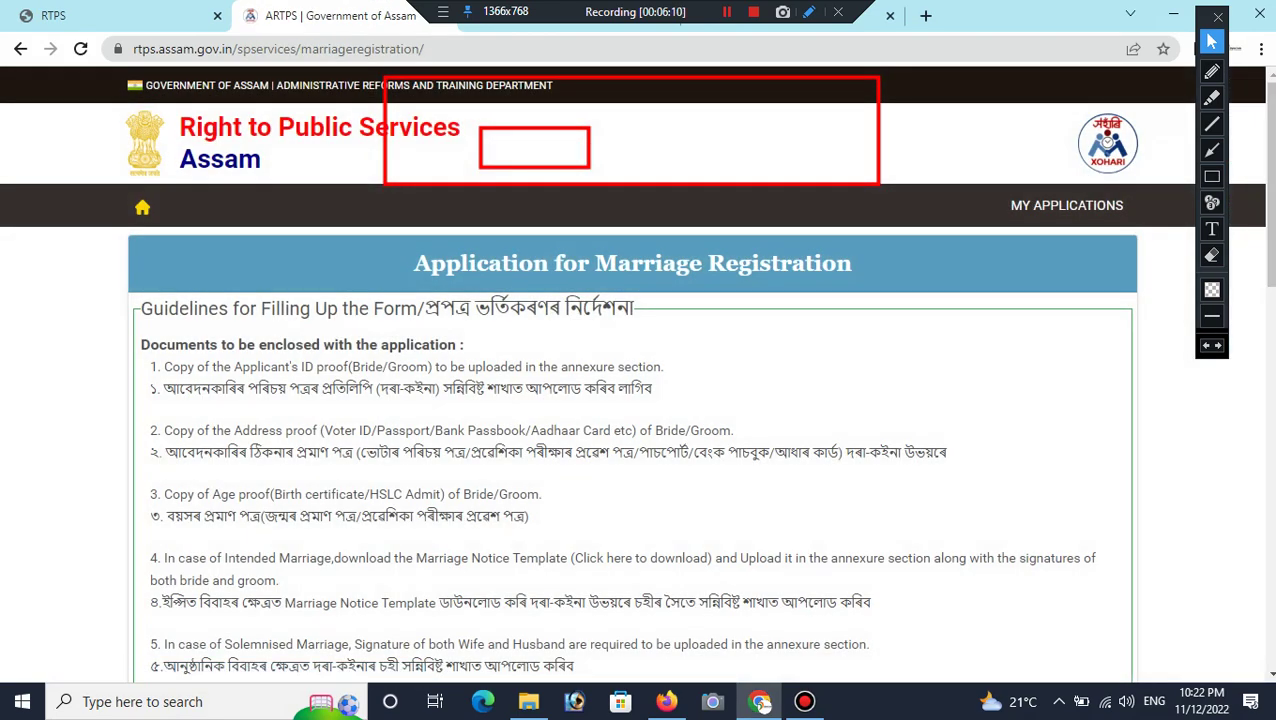
pyautogui.click(1211, 255)
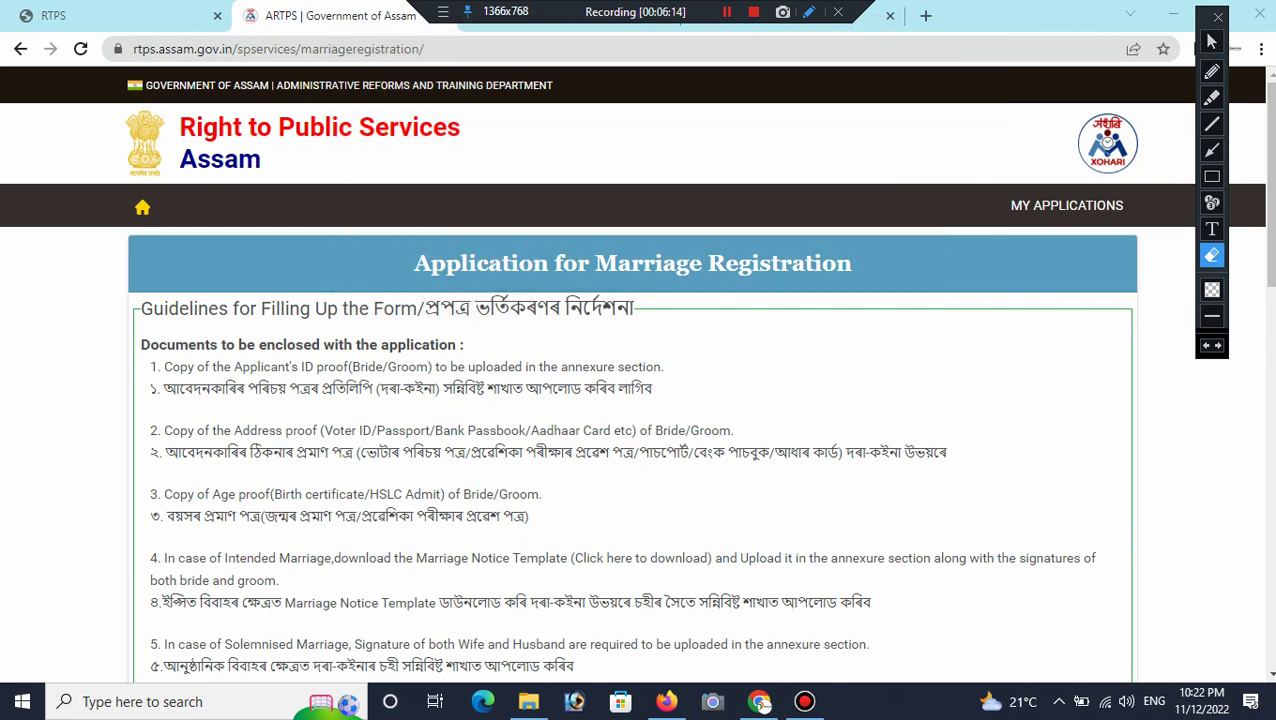
pyautogui.click(1211, 41)
pyautogui.scroll(-1, 640, 400)
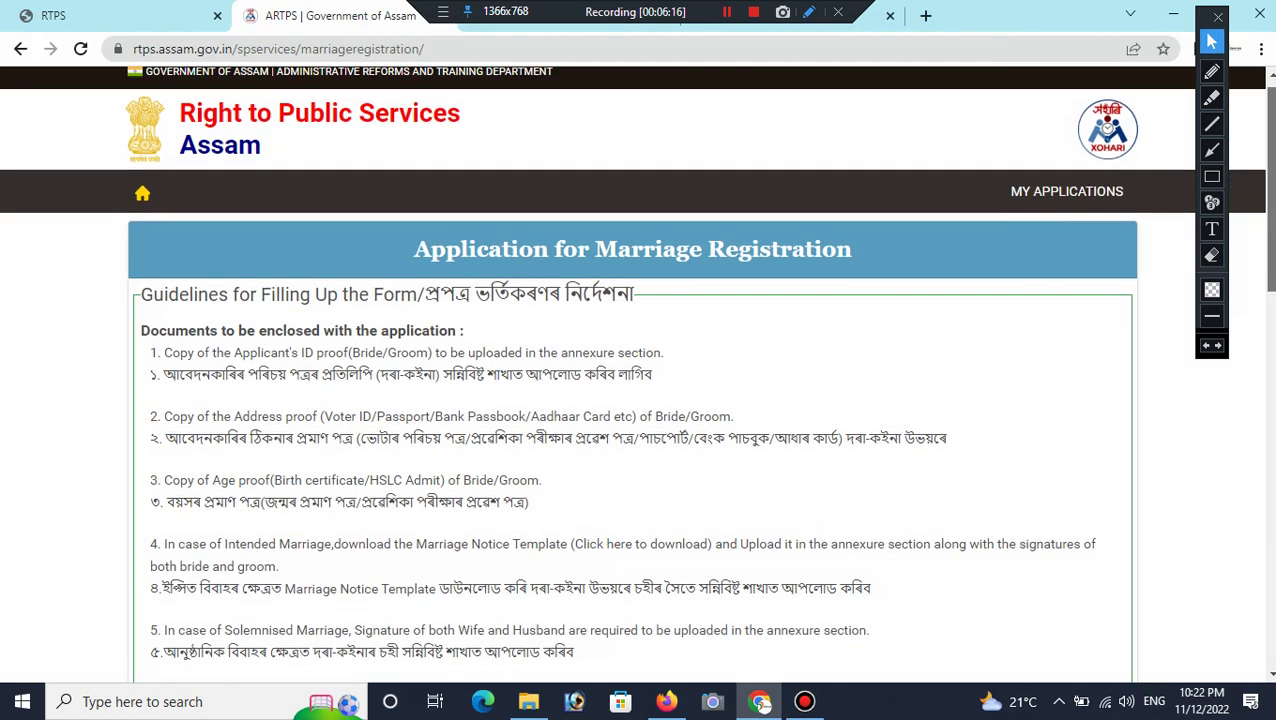
pyautogui.scroll(-2, 640, 400)
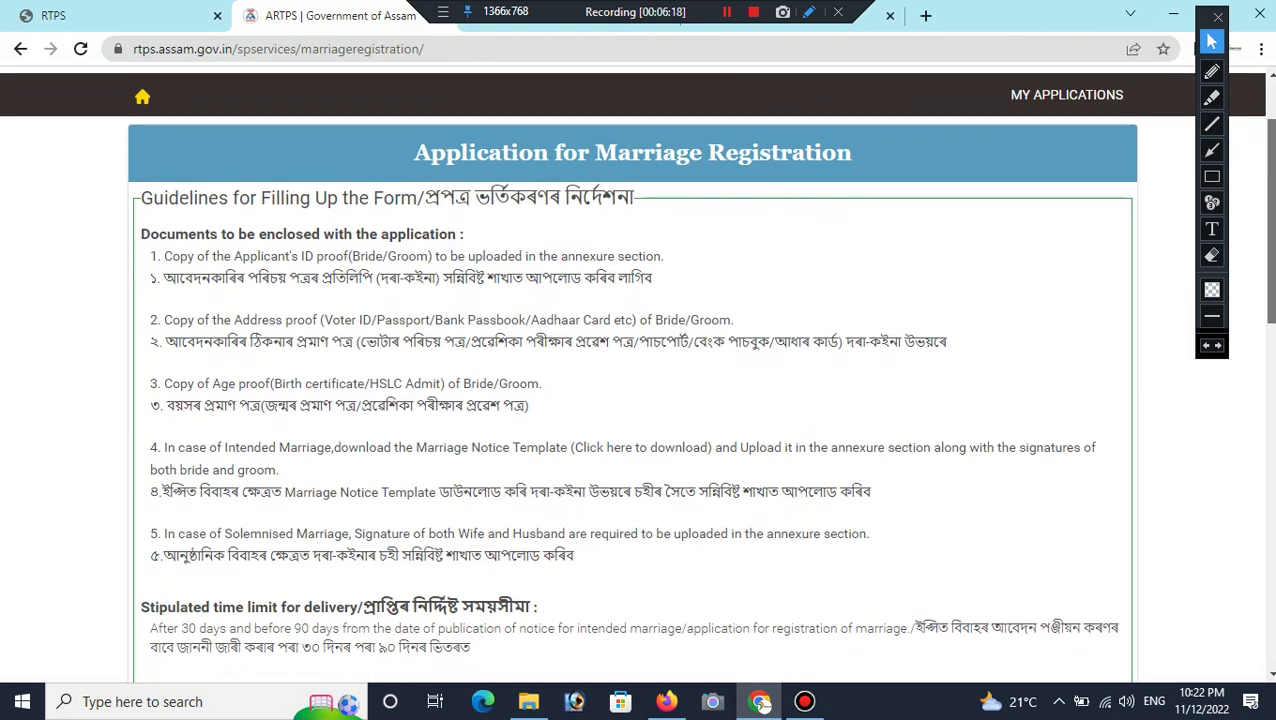
pyautogui.scroll(-1, 640, 400)
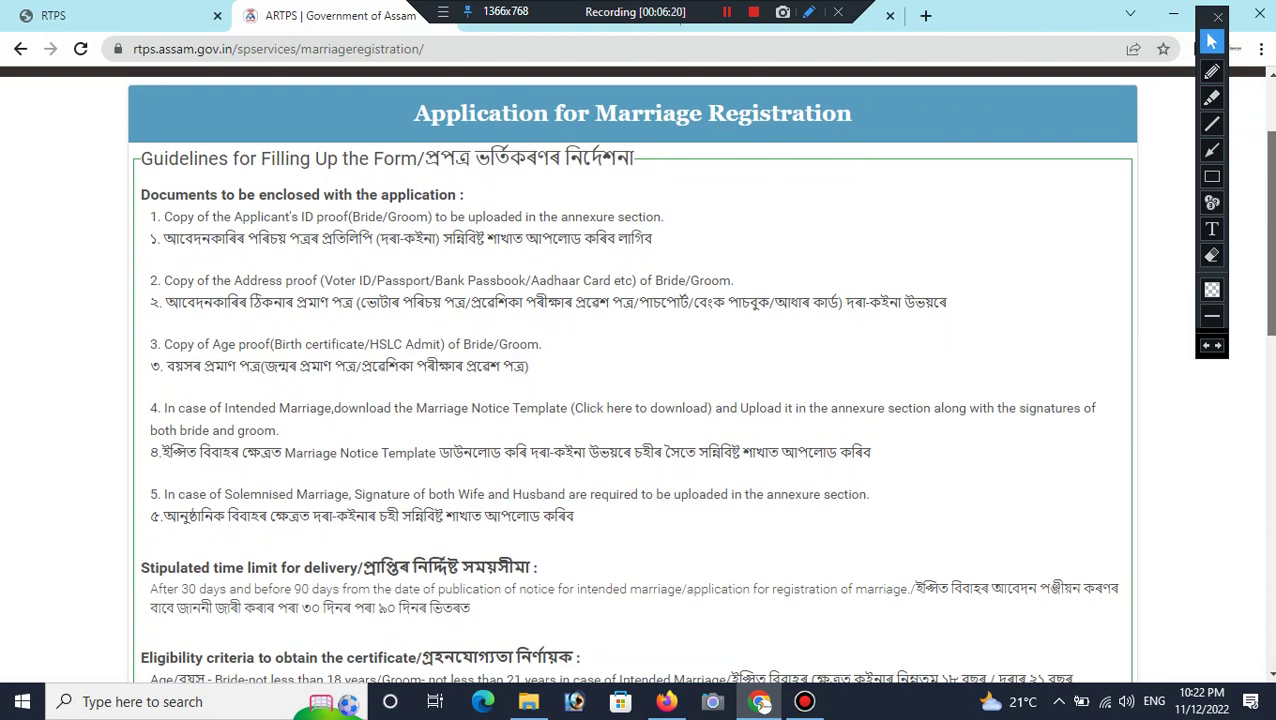
pyautogui.scroll(-1, 640, 400)
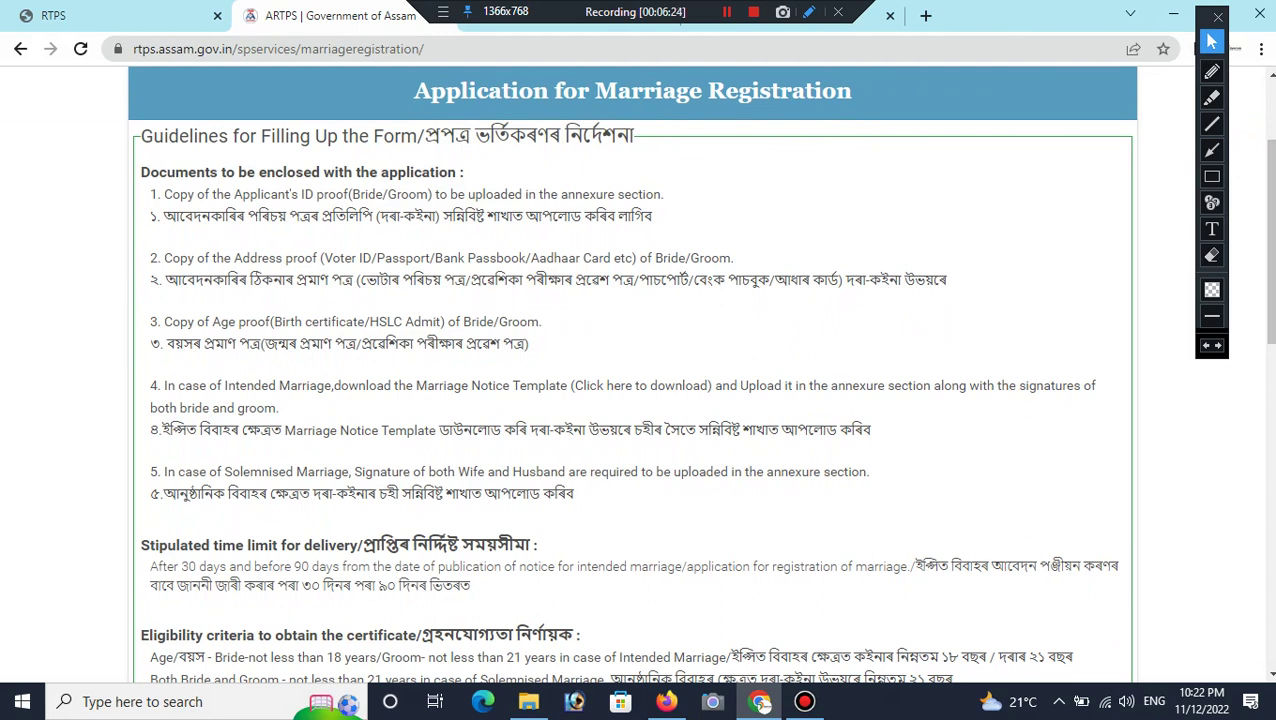
pyautogui.click(1211, 176)
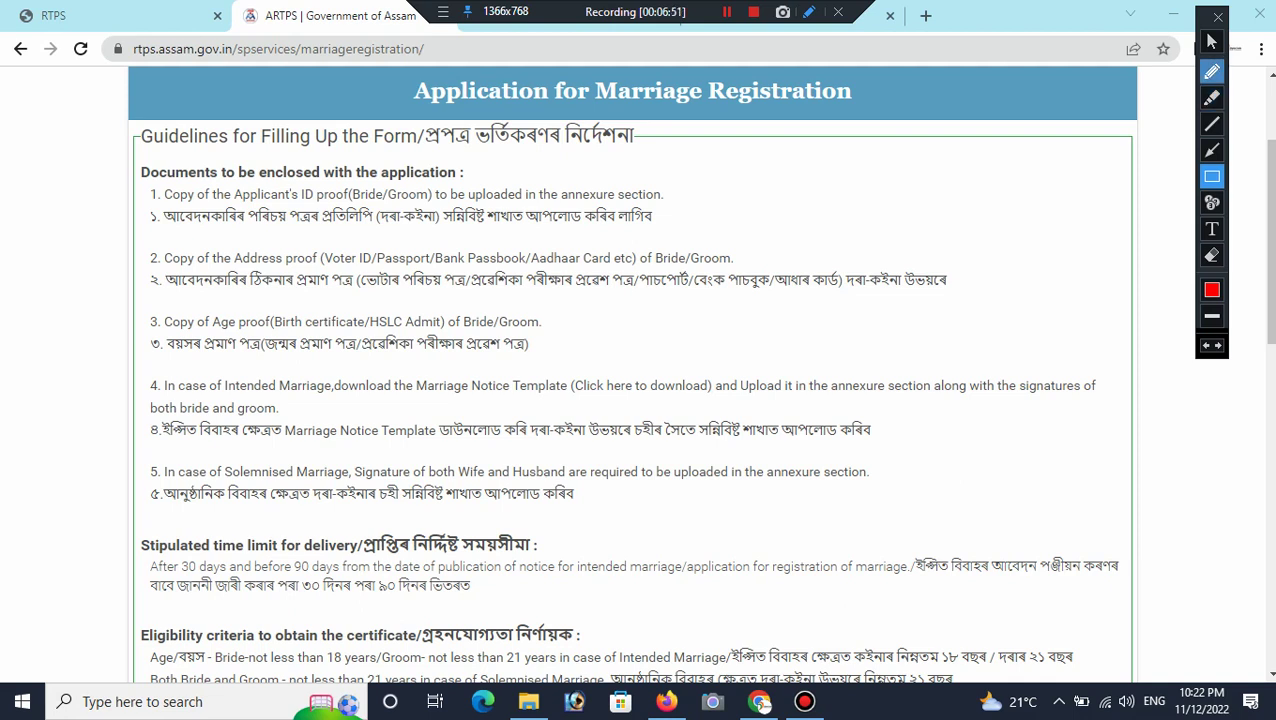
pyautogui.click(1212, 42)
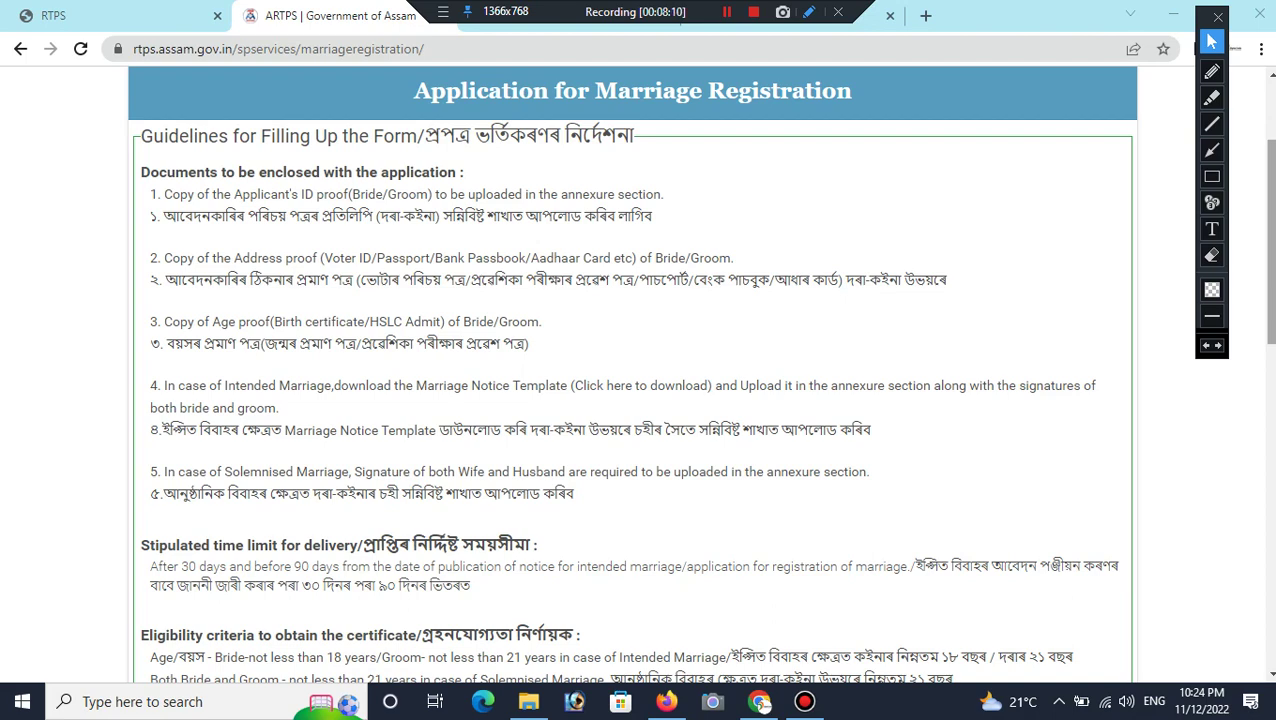
pyautogui.scroll(-2, 632, 380)
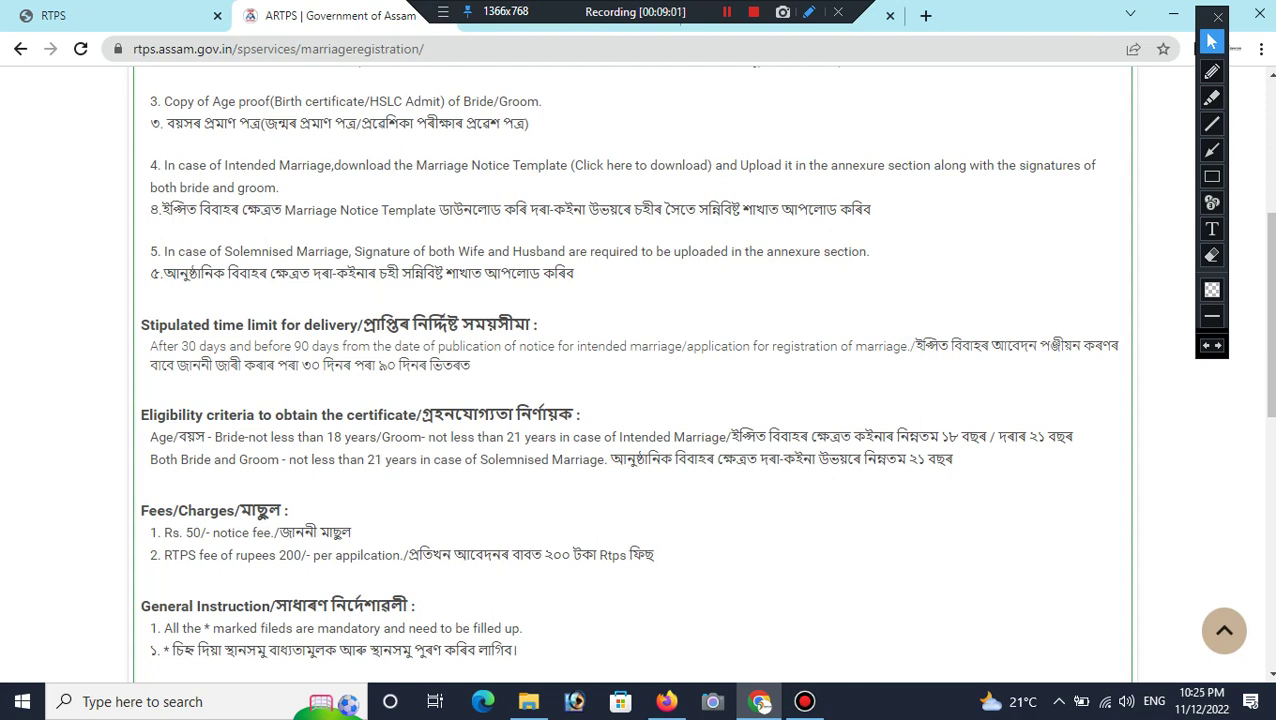
# Step: Scroll past the Fees and General Instruction sections down to the application form
pyautogui.scroll(-1, 633, 370)
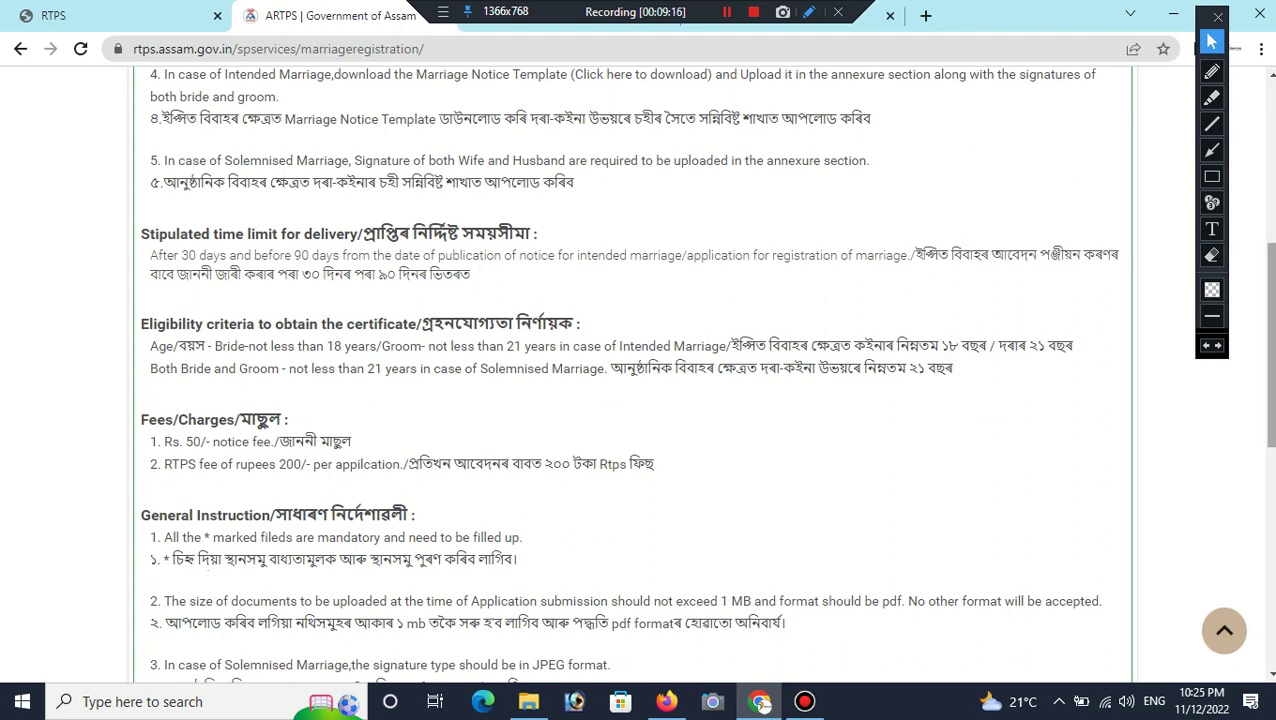
pyautogui.scroll(-1, 636, 374)
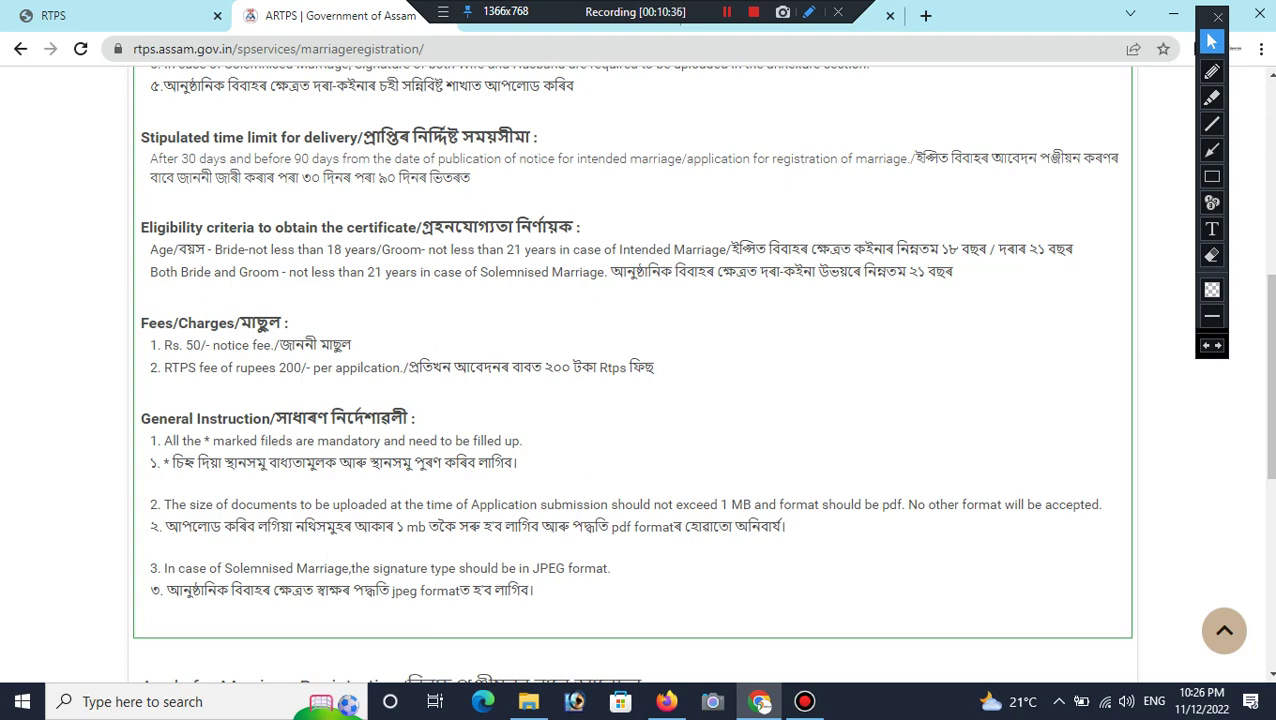
pyautogui.scroll(-4, 1268, 480)
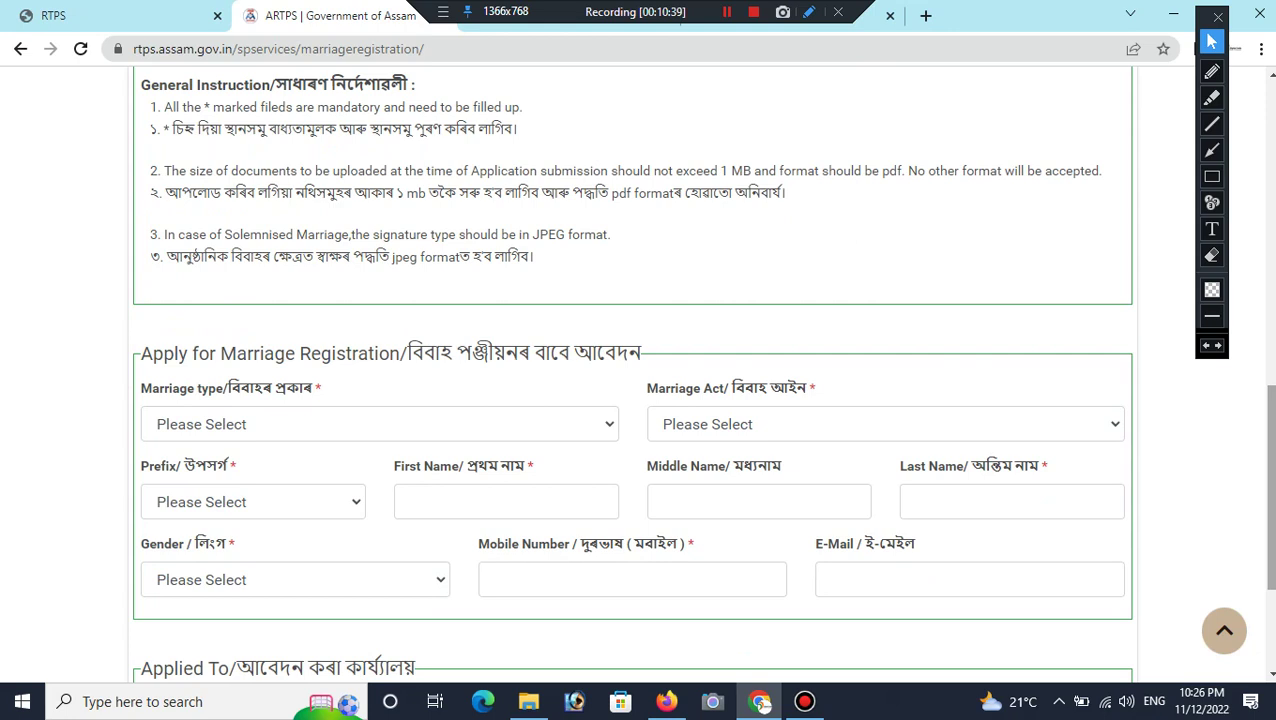
# Step: Select Intended Marriage as marriage type and The Special Marriage Act, 1954 as the act
pyautogui.scroll(-1, 1268, 500)
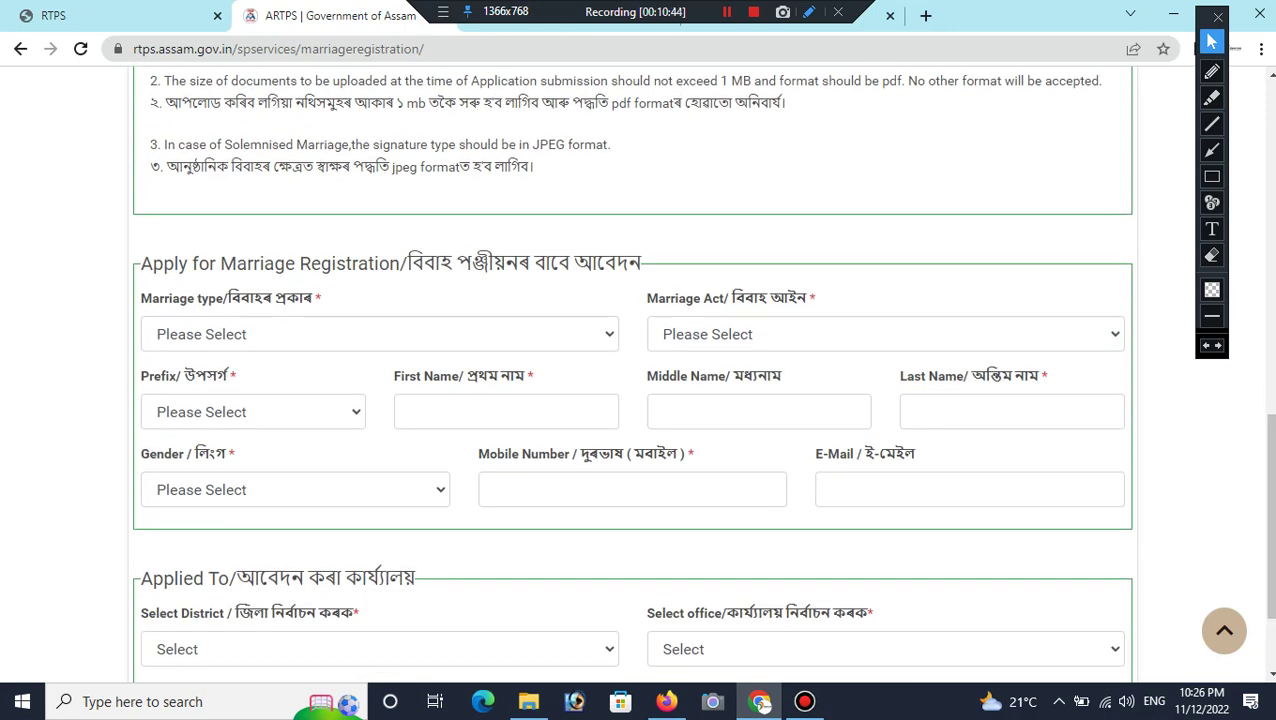
pyautogui.click(380, 334)
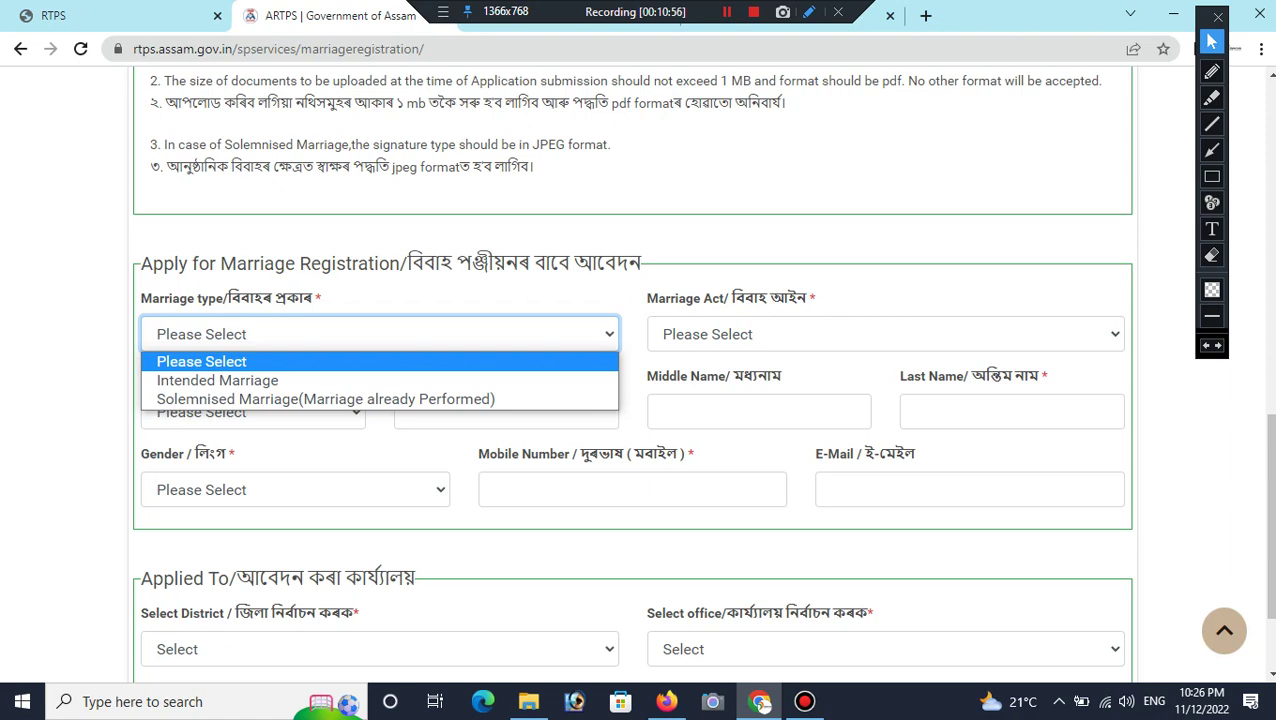
pyautogui.press('Down')
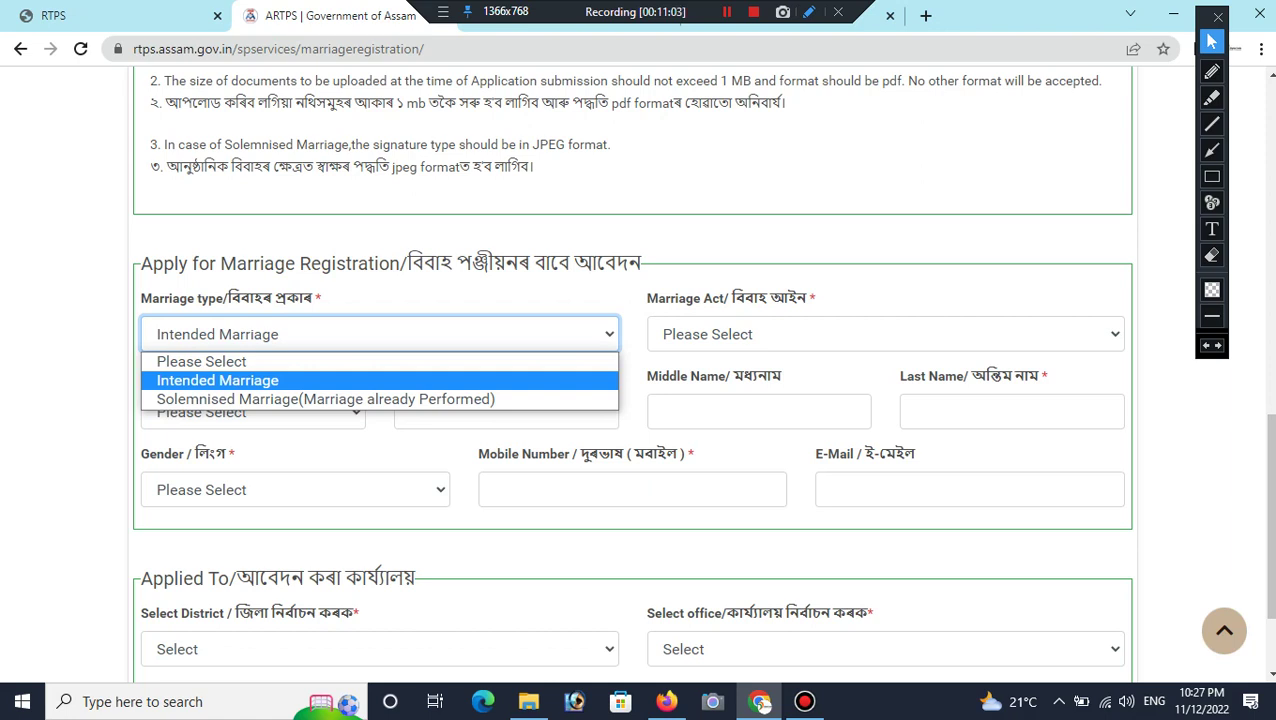
pyautogui.press('Return')
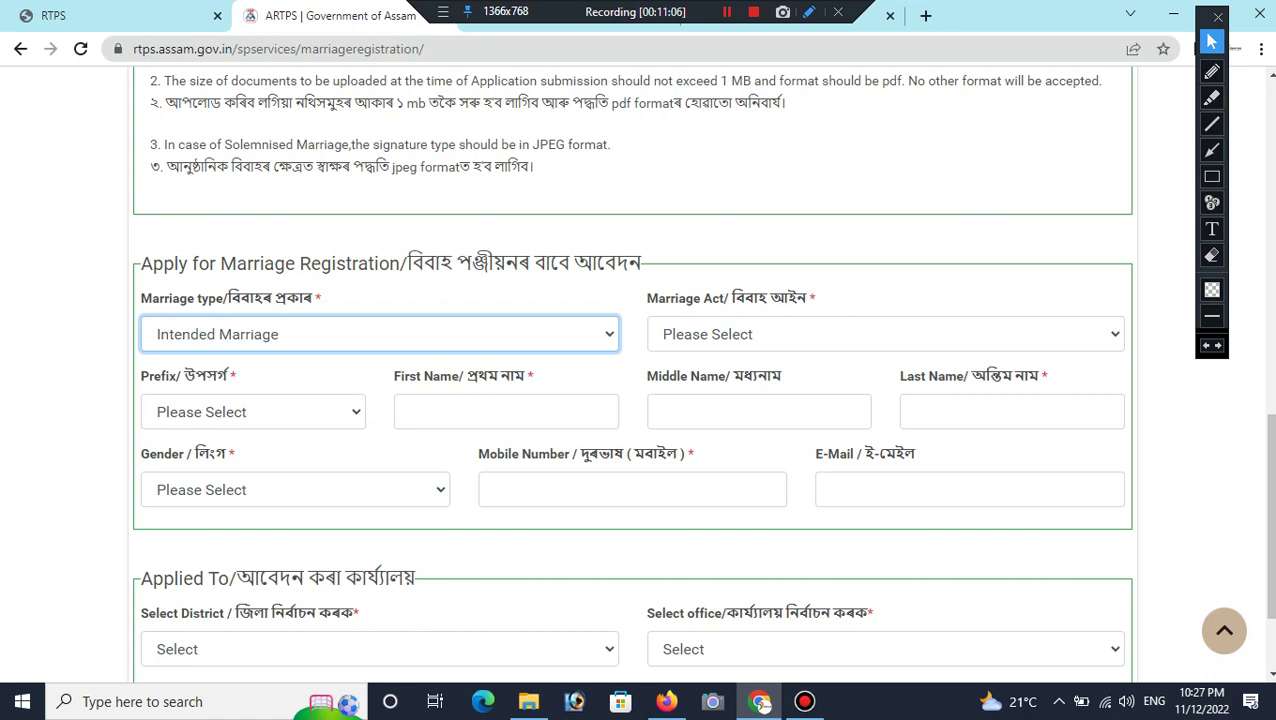
pyautogui.click(885, 334)
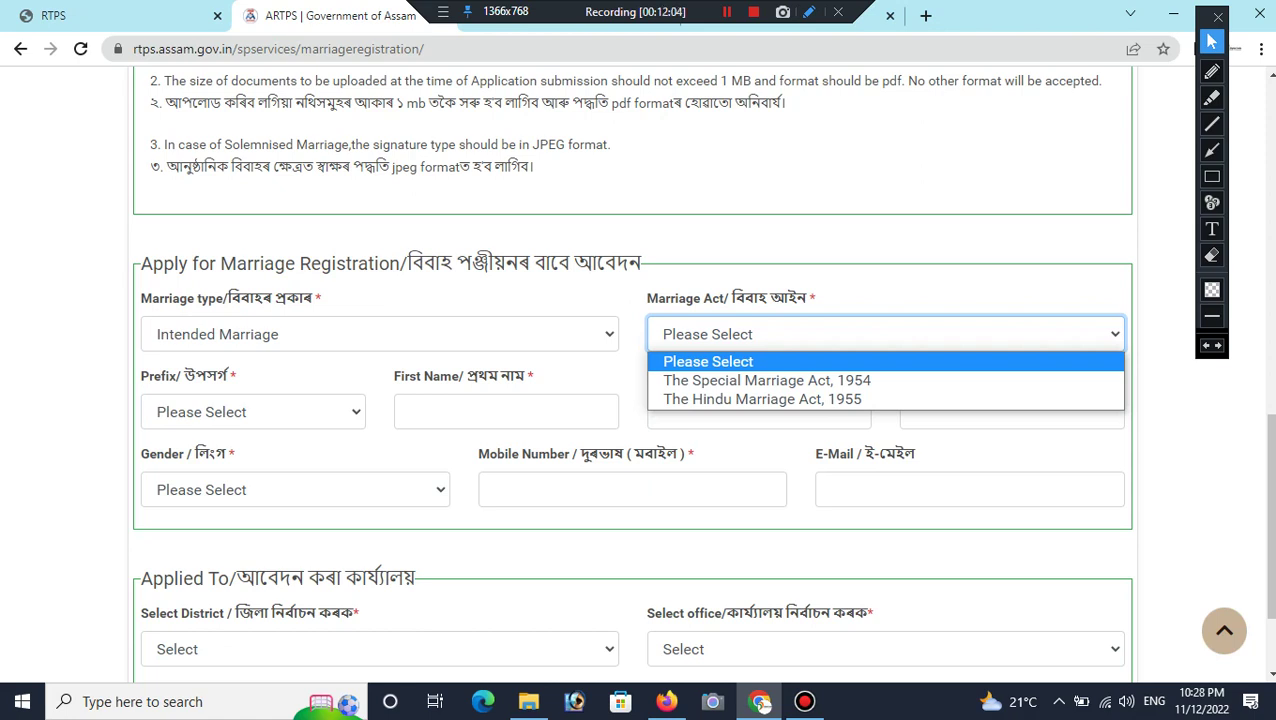
pyautogui.press('Down')
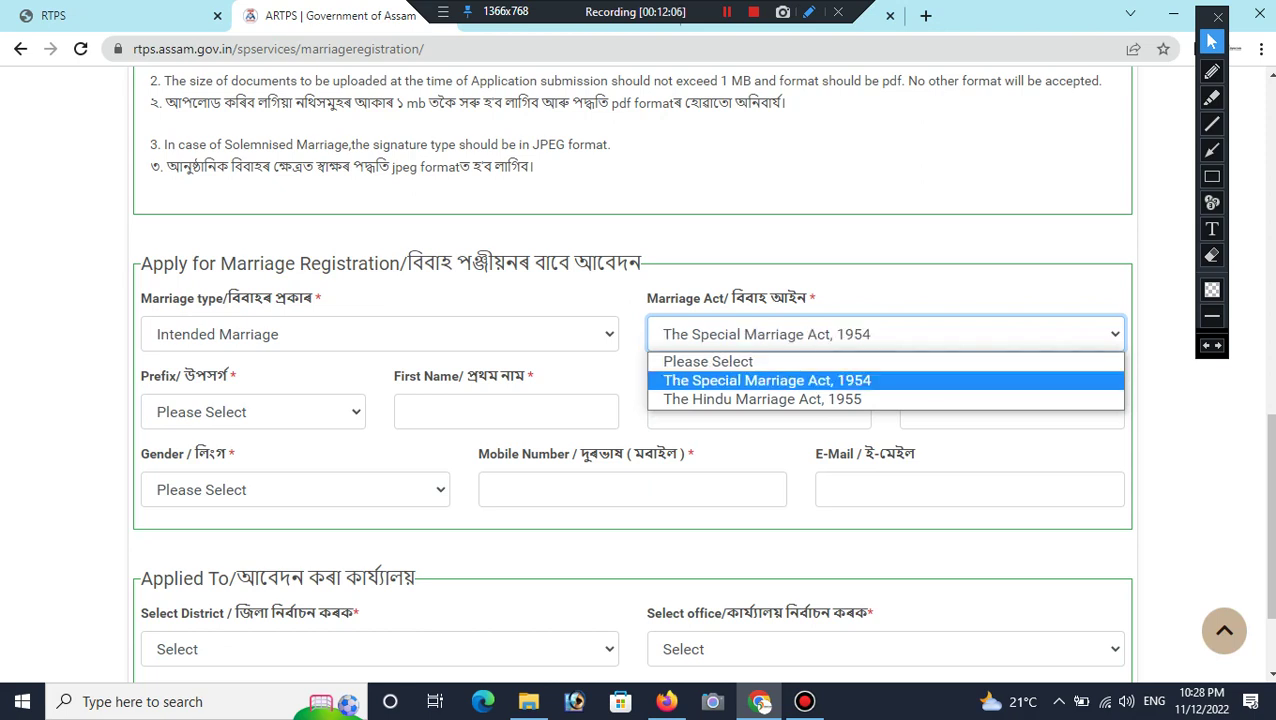
pyautogui.press('Return')
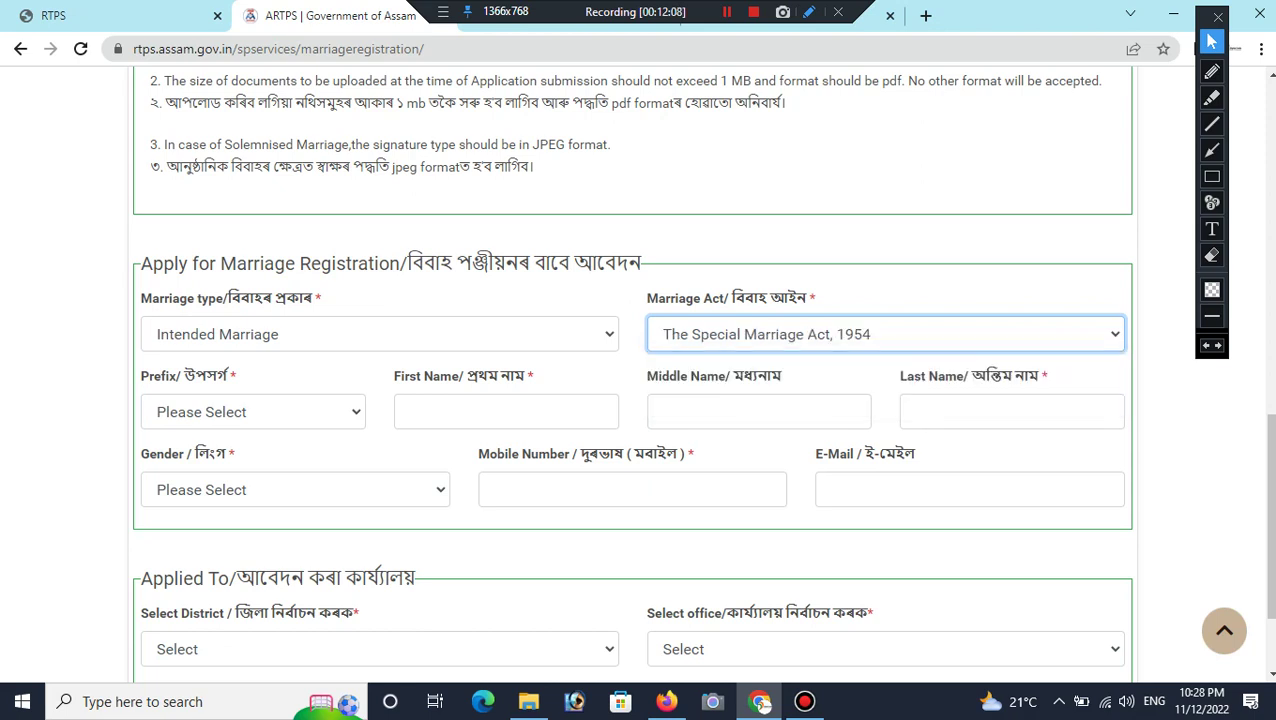
pyautogui.click(253, 412)
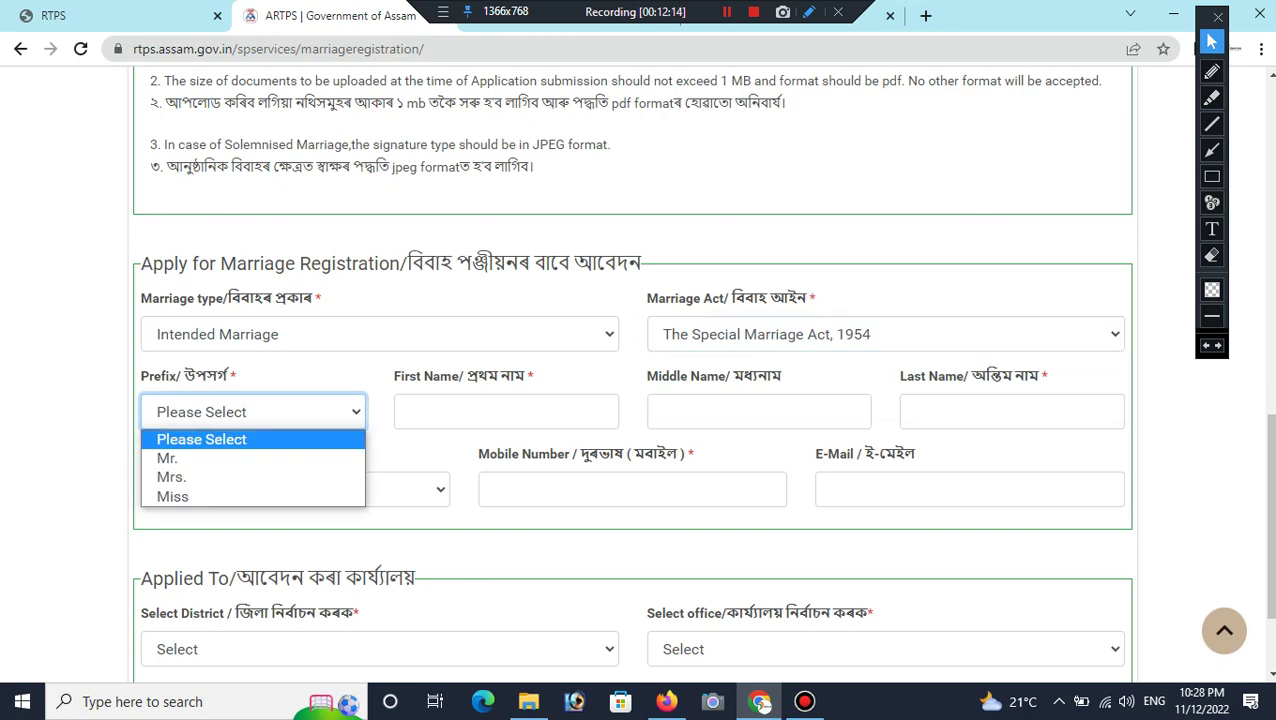
# Step: Set the applicant's prefix to Mr. and enter the applicant's first name
pyautogui.press('Down')
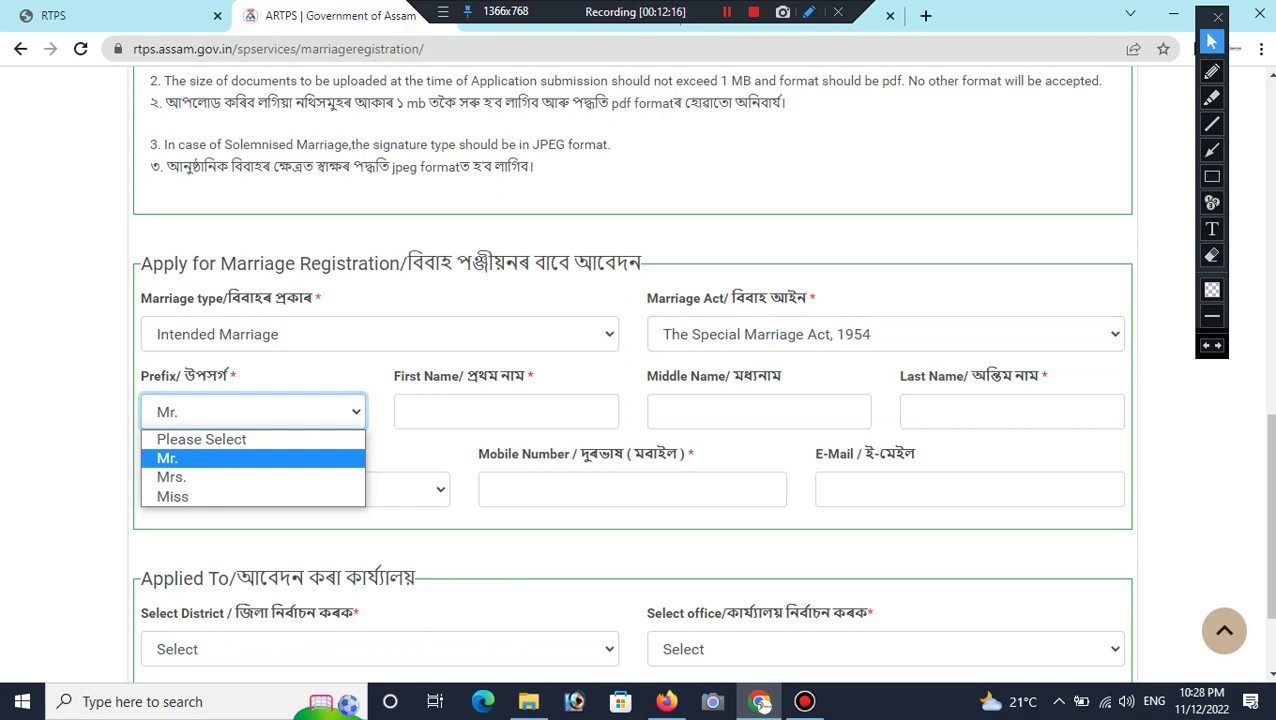
pyautogui.press('Return')
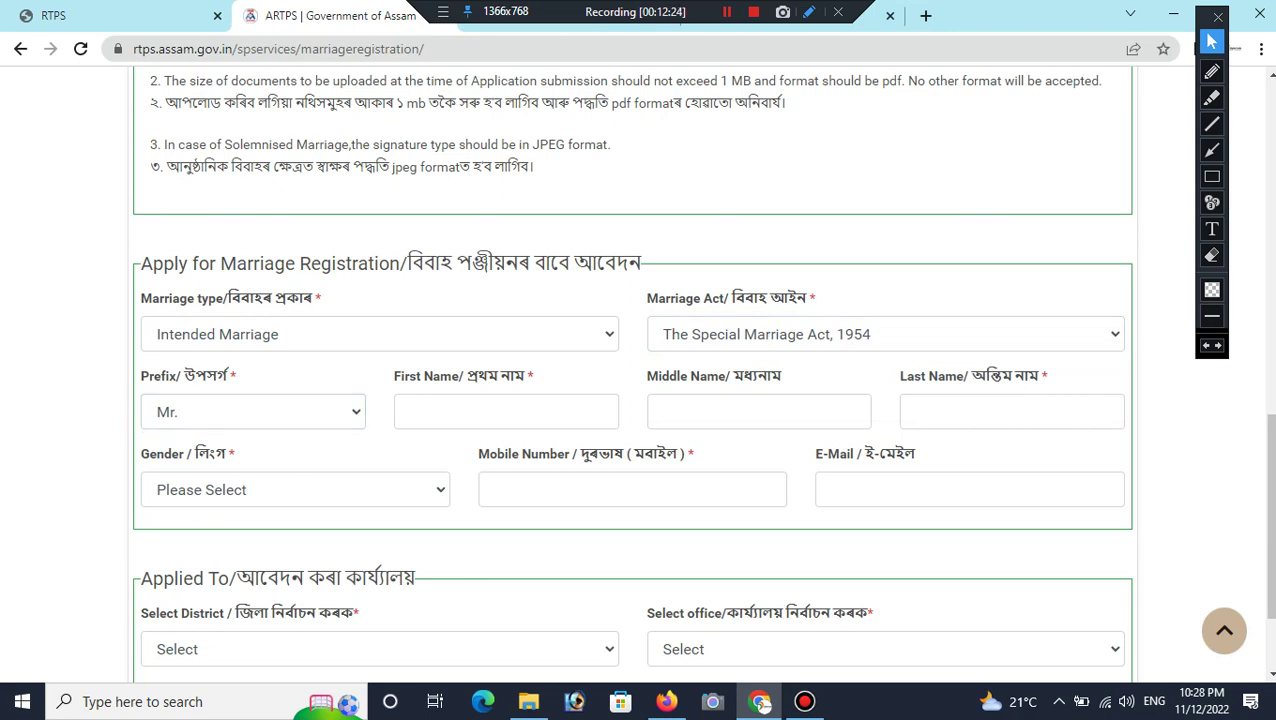
pyautogui.click(506, 411)
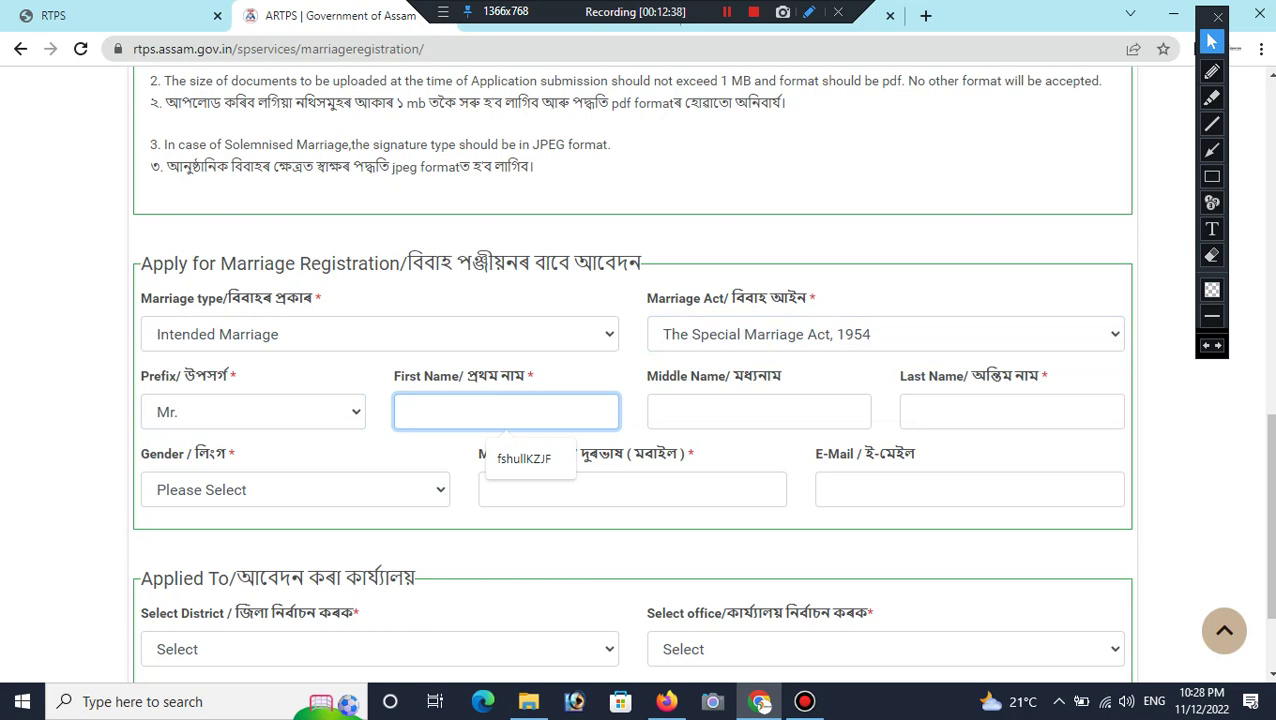
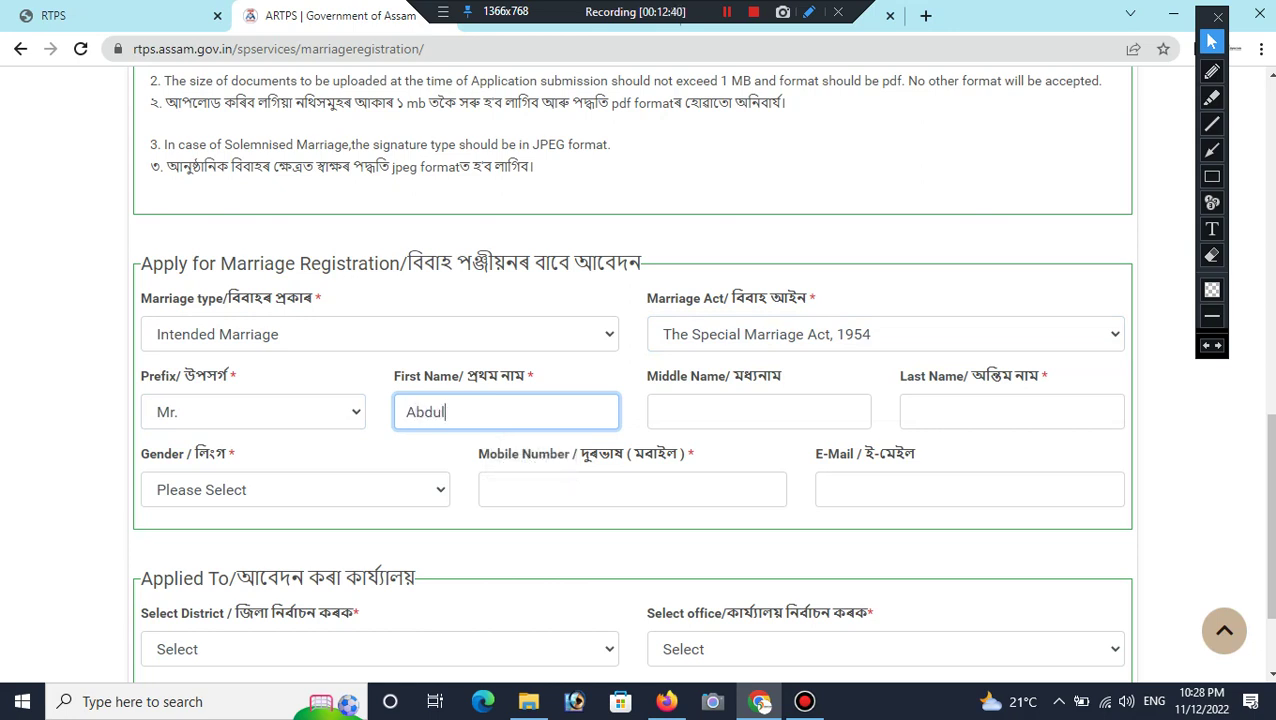
# Step: Enter the applicant's last name and set gender to Male
pyautogui.click(738, 411)
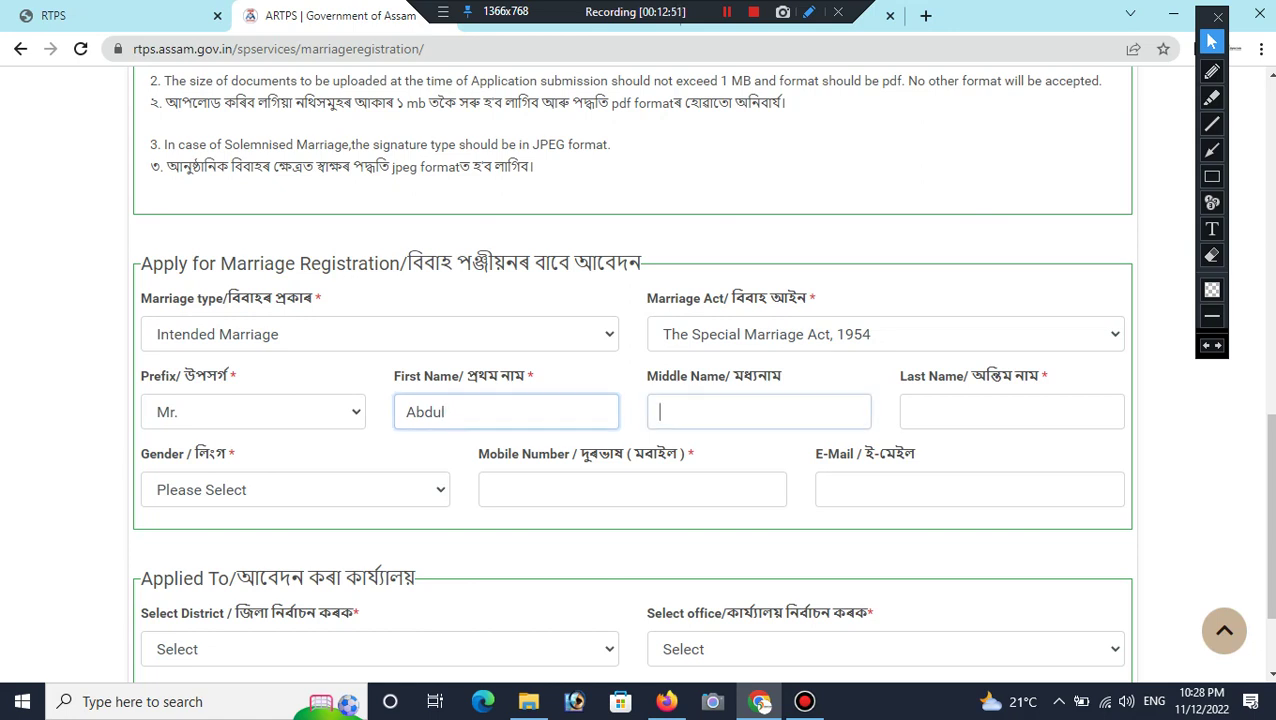
pyautogui.click(912, 411)
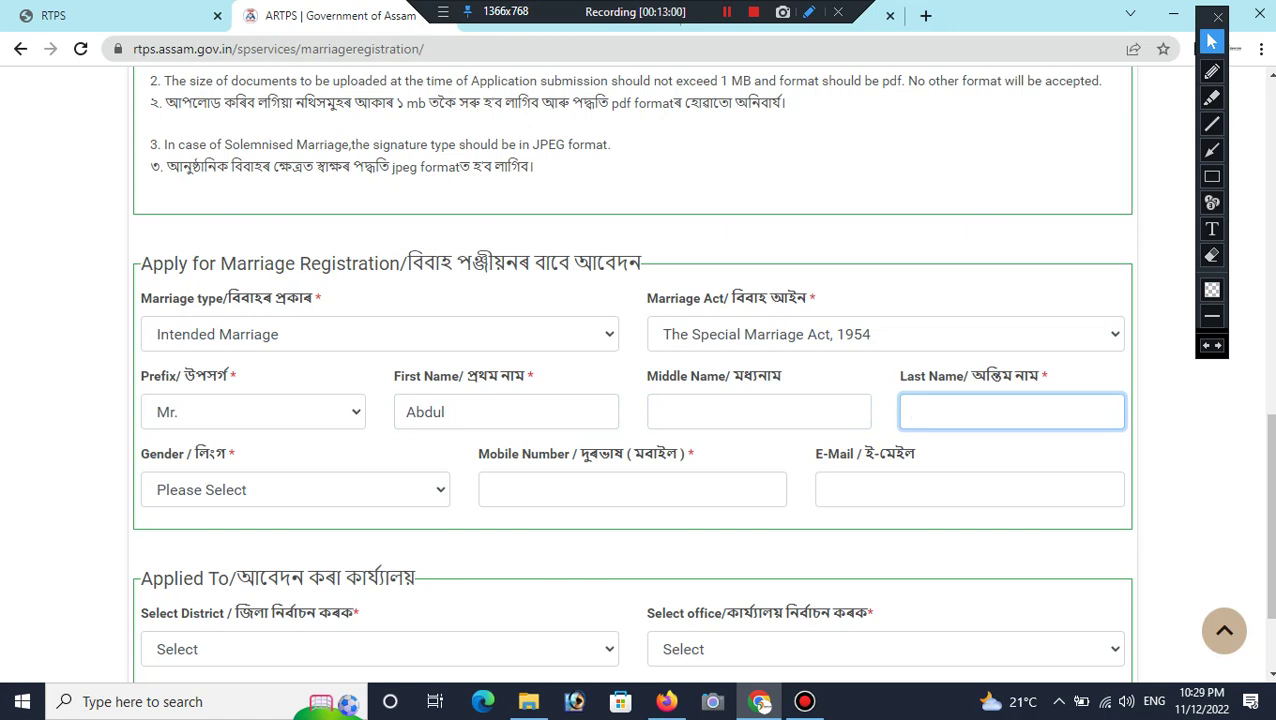
pyautogui.write('kader')
pyautogui.press('Tab')
pyautogui.hotkey('alt', 'Down')
pyautogui.press('Down')
pyautogui.press('Return')
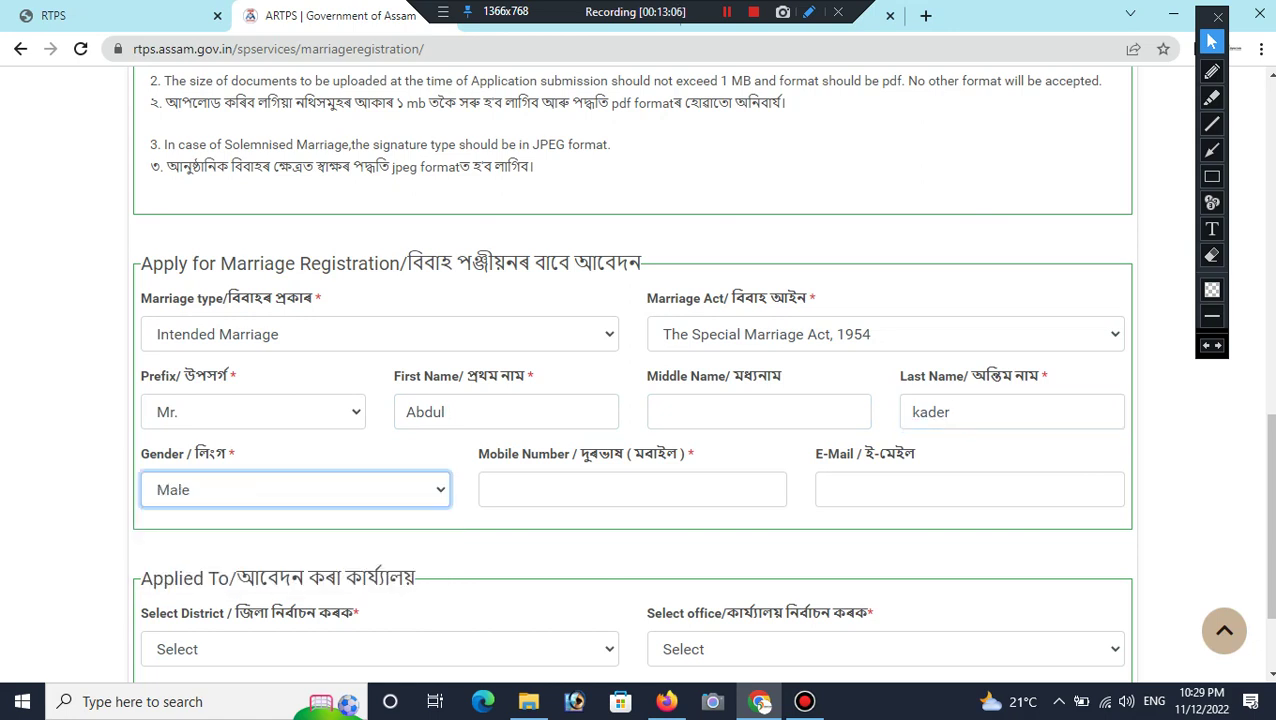
pyautogui.press('Tab')
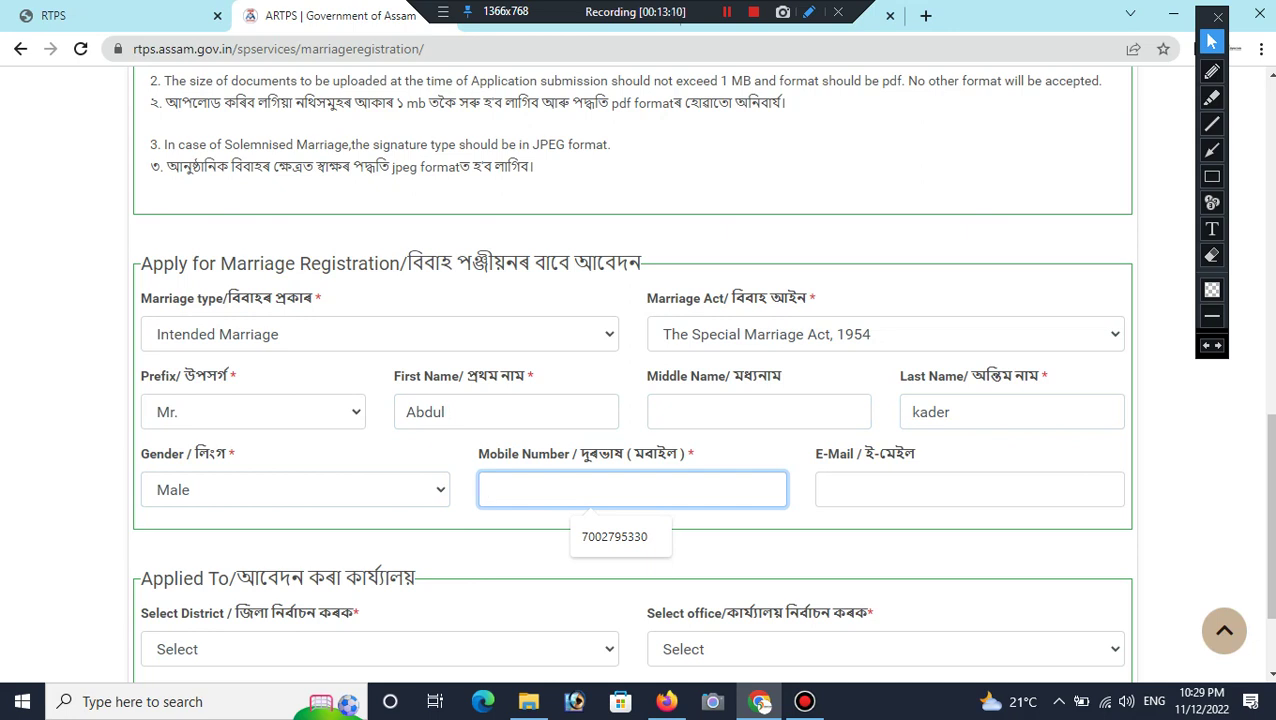
# Step: Choose KAMRUP district and Sub Registrar Office Hajo, then save the details
pyautogui.scroll(-2, 638, 380)
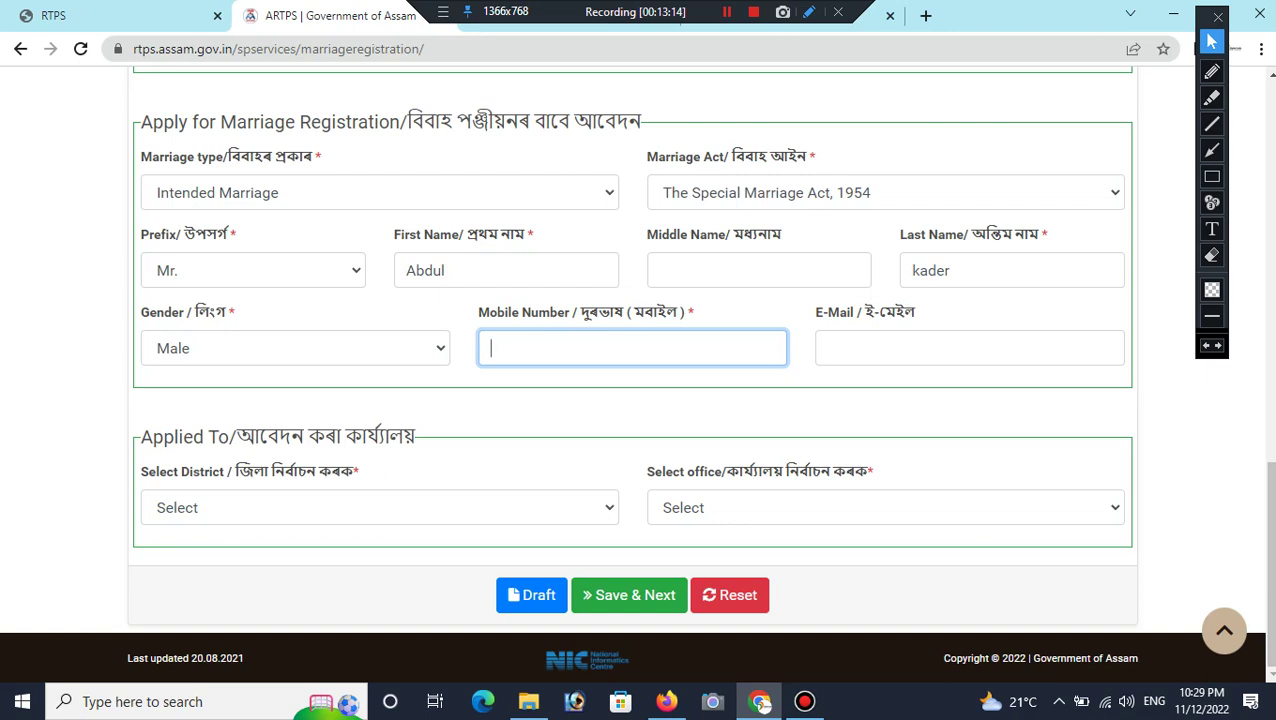
pyautogui.click(380, 507)
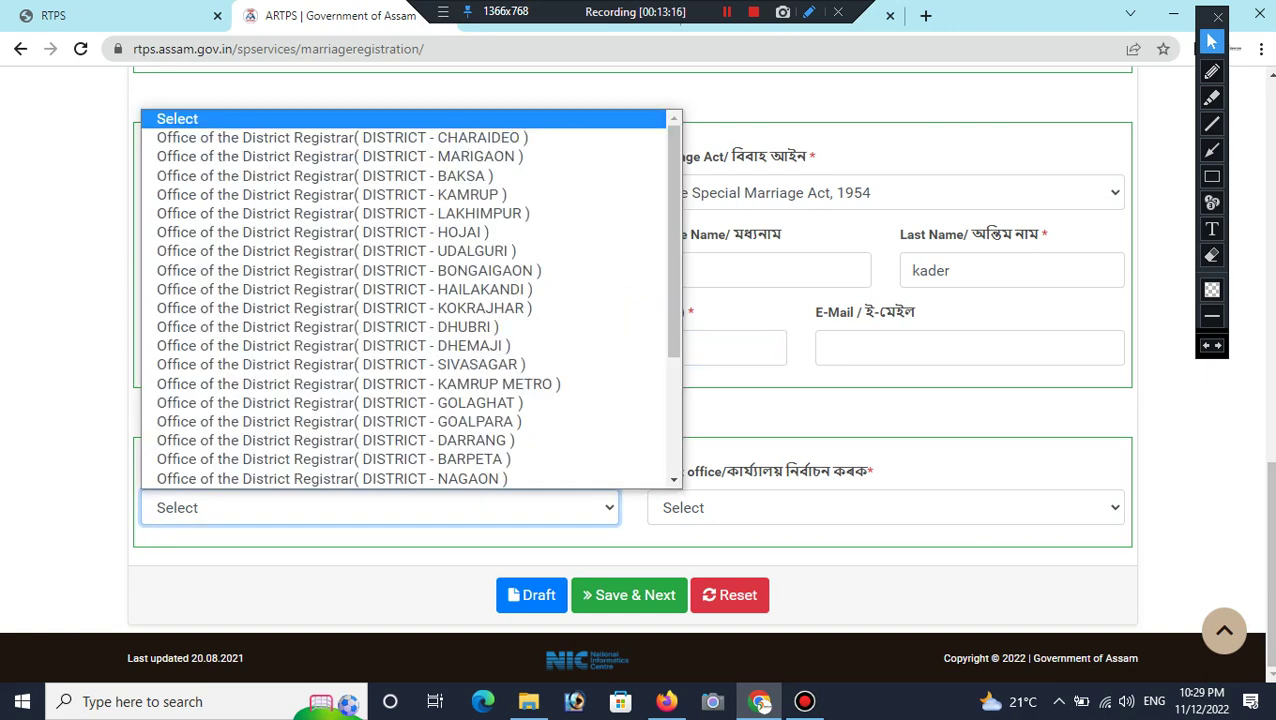
pyautogui.press('Down')
pyautogui.press('Down')
pyautogui.press('Down')
pyautogui.press('Down')
pyautogui.press('Down')
pyautogui.press('Down')
pyautogui.press('Down')
pyautogui.press('Down')
pyautogui.press('Down')
pyautogui.press('Down')
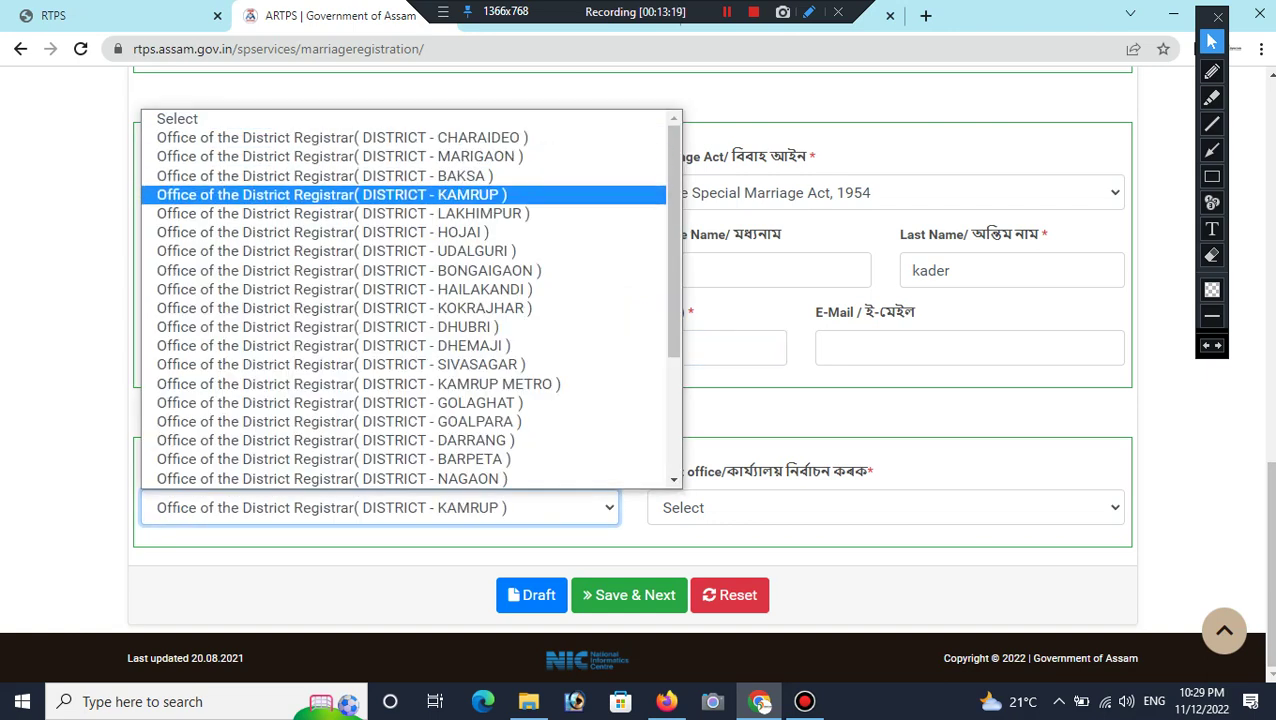
pyautogui.press('Down')
pyautogui.press('Down')
pyautogui.press('Down')
pyautogui.press('Down')
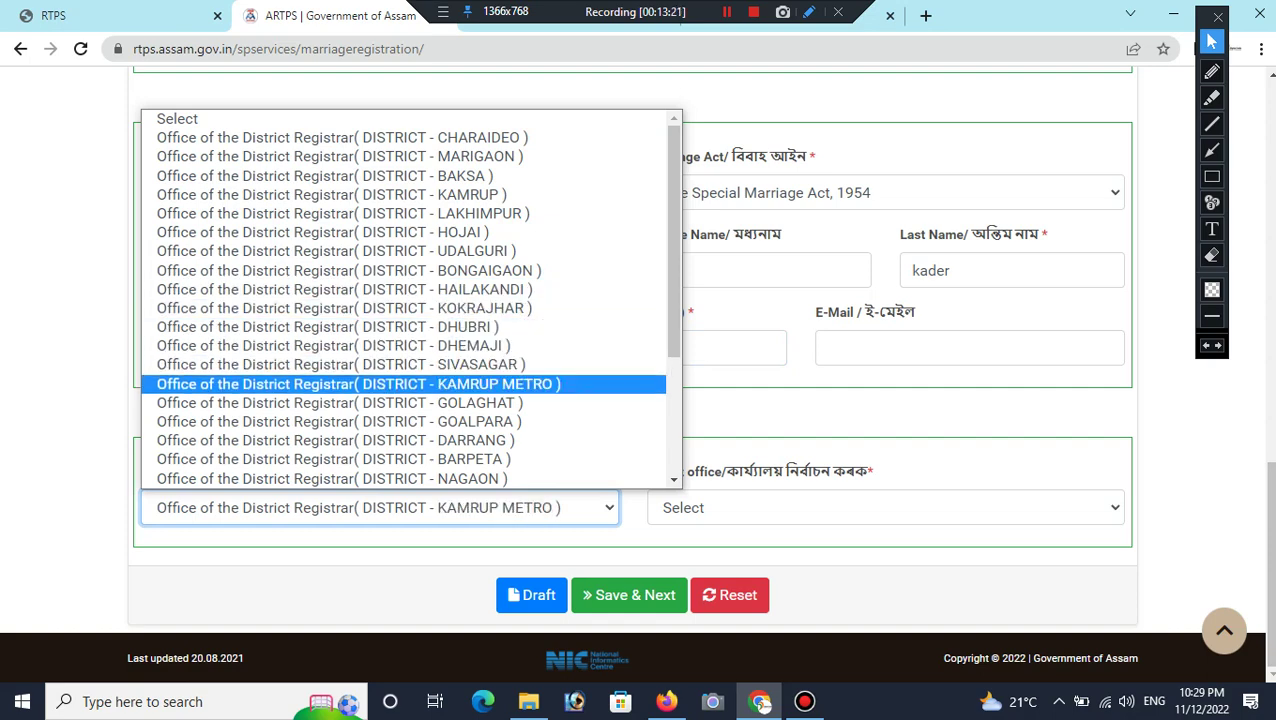
pyautogui.press('Up')
pyautogui.press('Up')
pyautogui.press('Up')
pyautogui.press('Up')
pyautogui.press('Up')
pyautogui.press('Up')
pyautogui.press('Up')
pyautogui.press('Up')
pyautogui.press('Up')
pyautogui.press('Up')
pyautogui.press('Up')
pyautogui.press('Down')
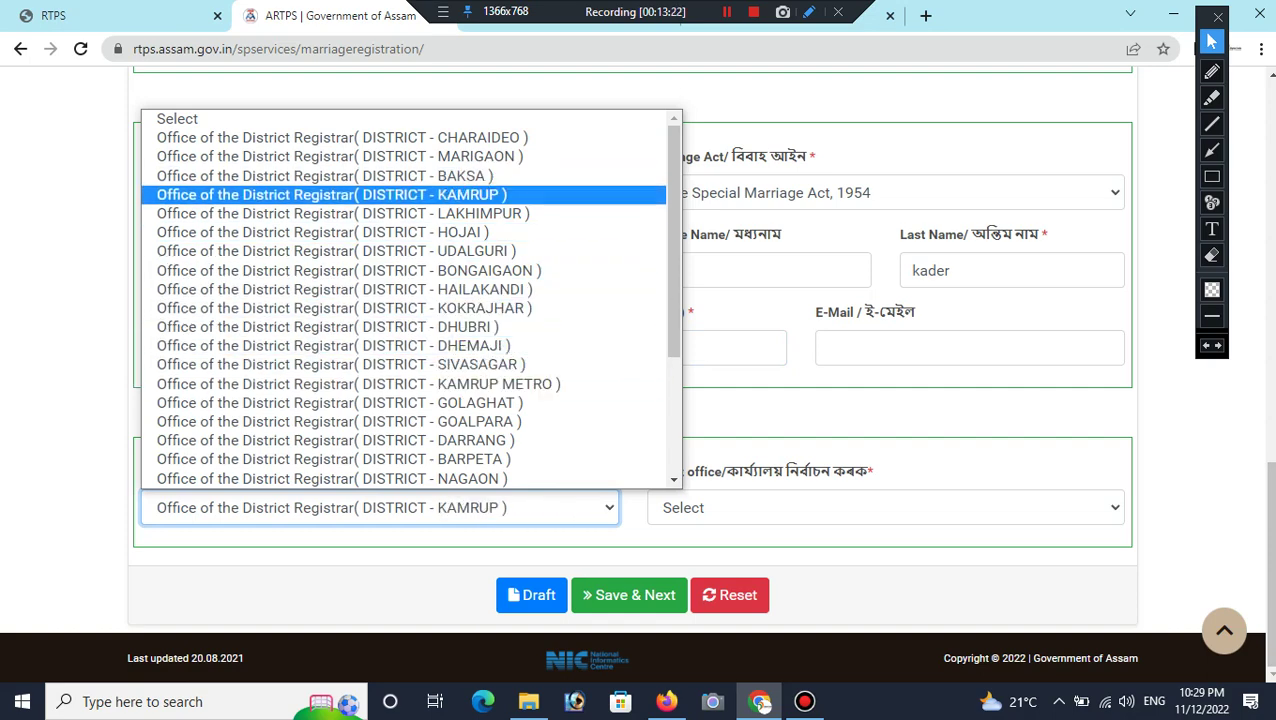
pyautogui.press('Return')
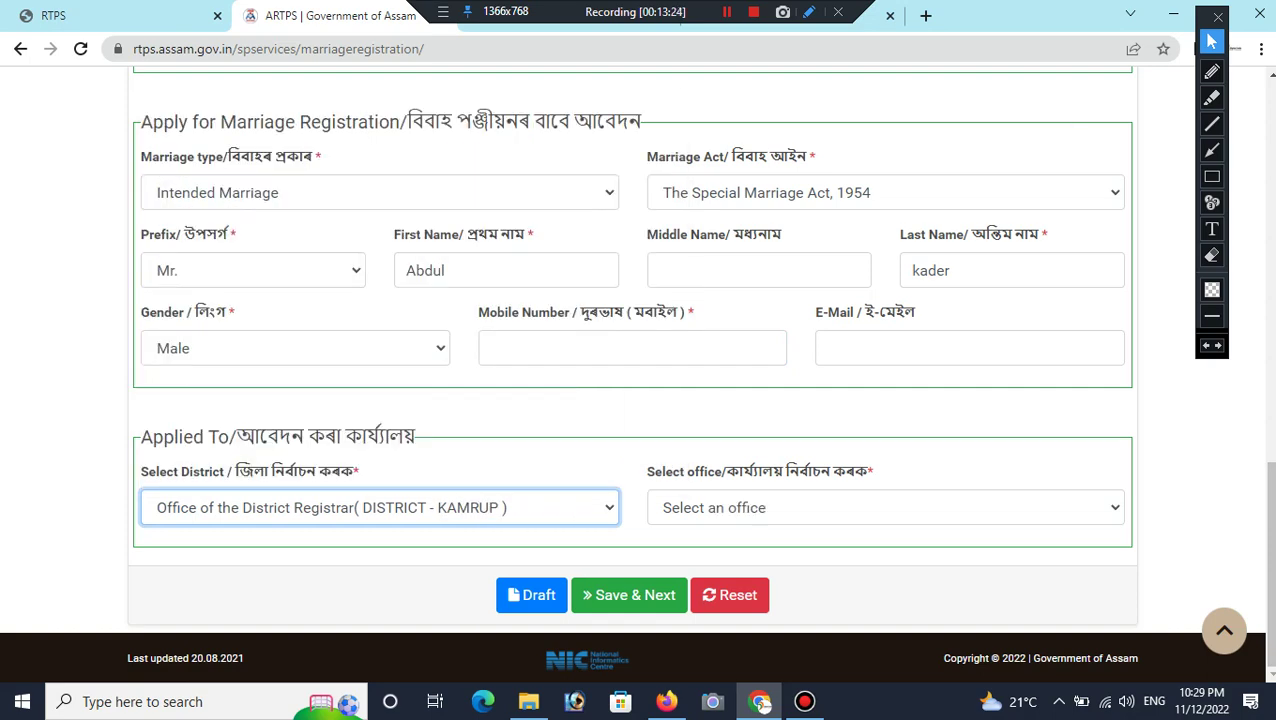
pyautogui.press('Tab')
pyautogui.hotkey('alt', 'Down')
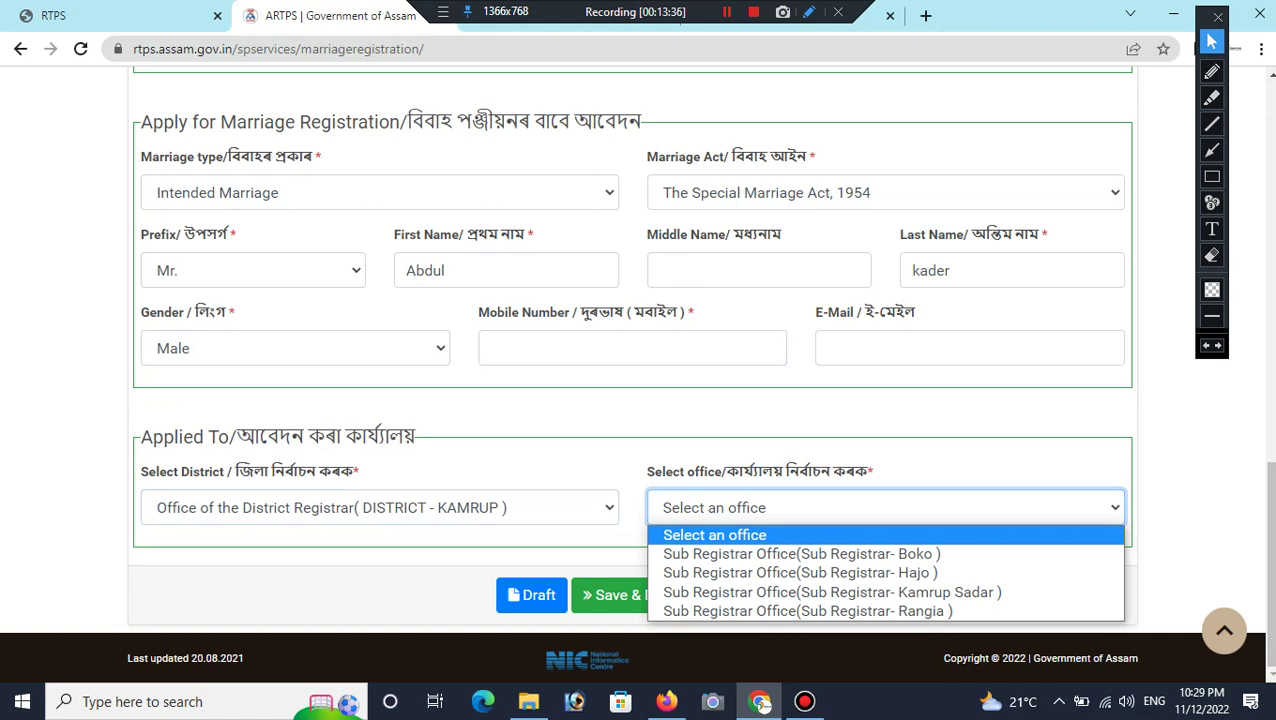
pyautogui.press('Down')
pyautogui.press('Down')
pyautogui.press('Return')
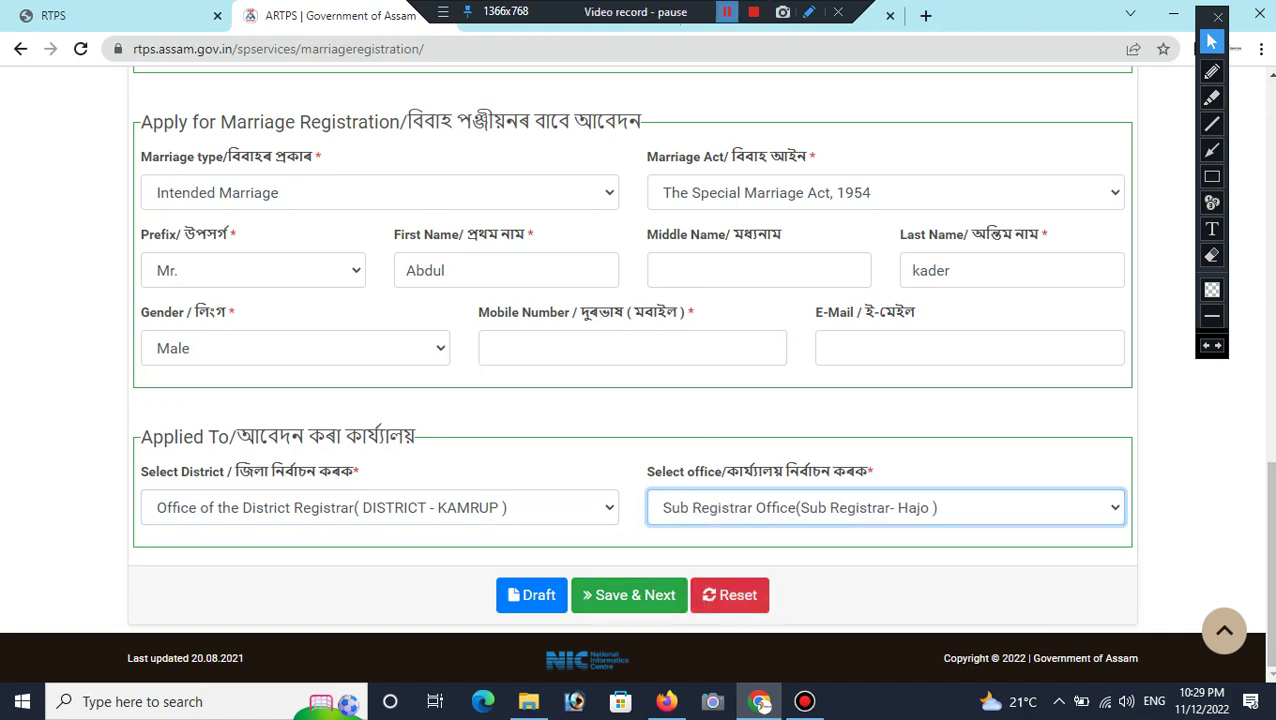
pyautogui.click(629, 595)
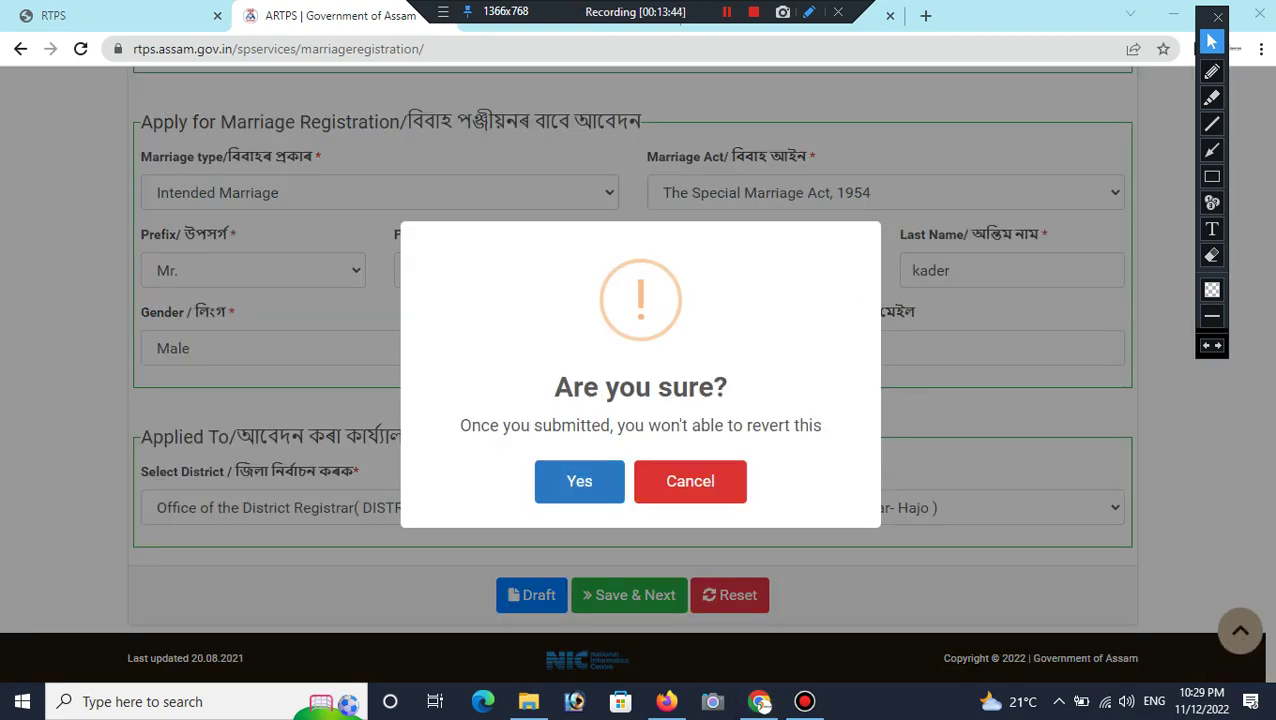
# Step: Confirm Yes to save the applicant details and open Bride Details
pyautogui.click(579, 481)
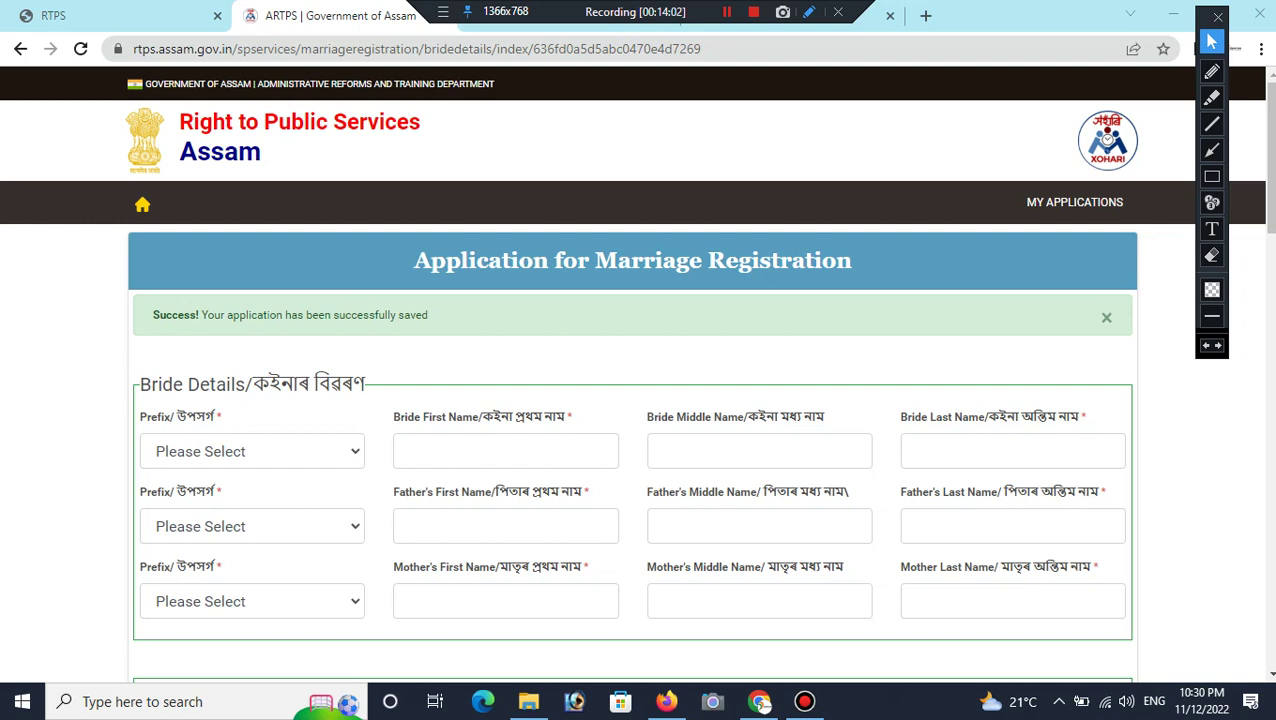
# Step: Set the bride's prefix to Miss. and go through her name fields
pyautogui.click(252, 451)
pyautogui.press('Down')
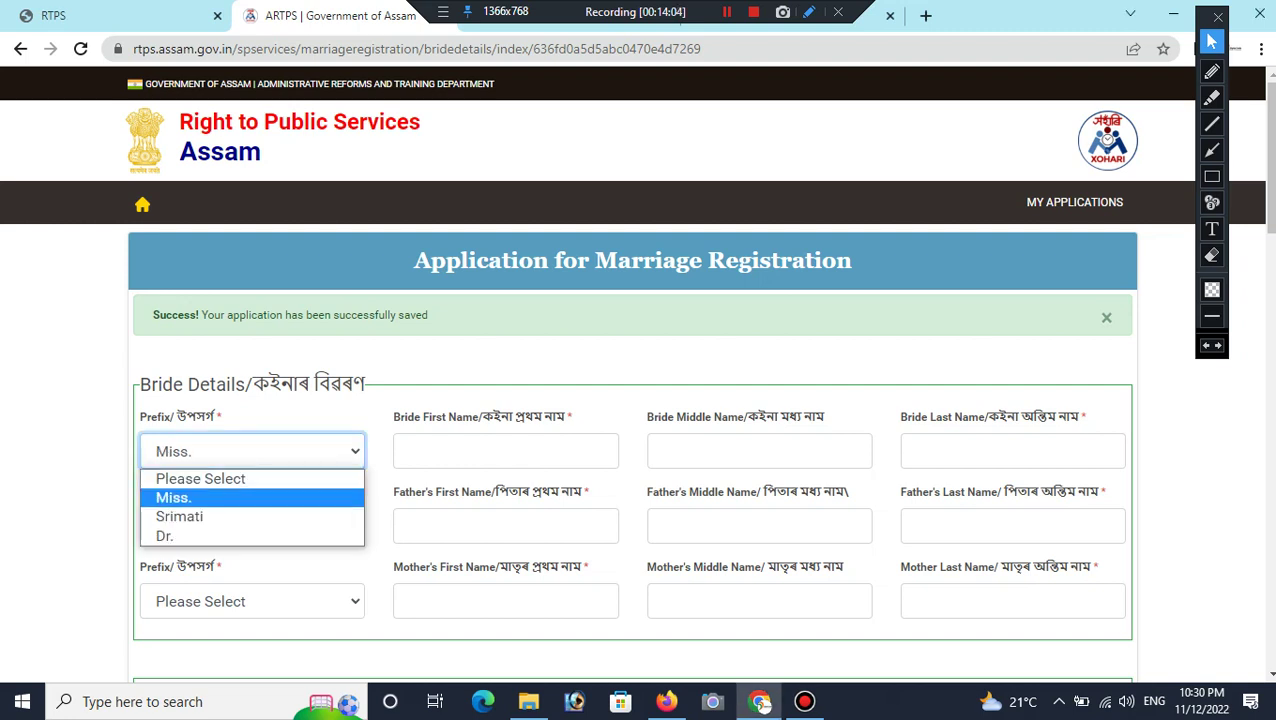
pyautogui.press('Return')
pyautogui.click(505, 451)
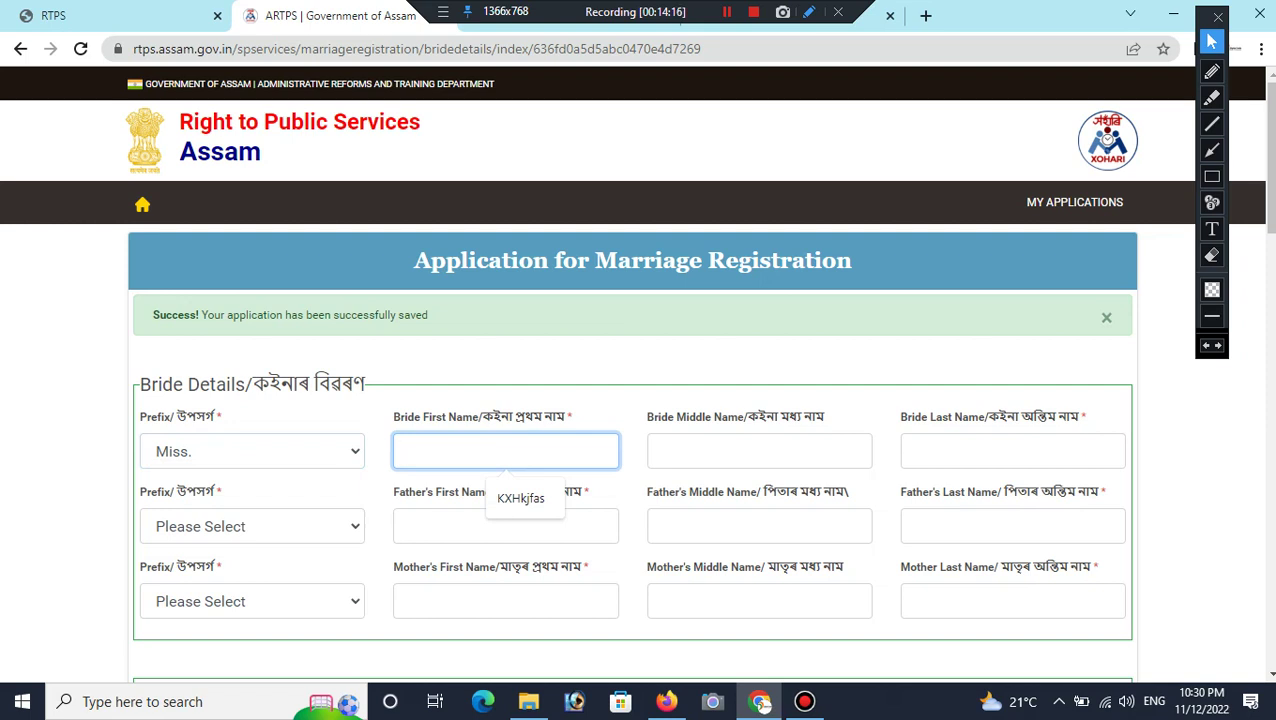
pyautogui.click(759, 451)
pyautogui.click(1012, 451)
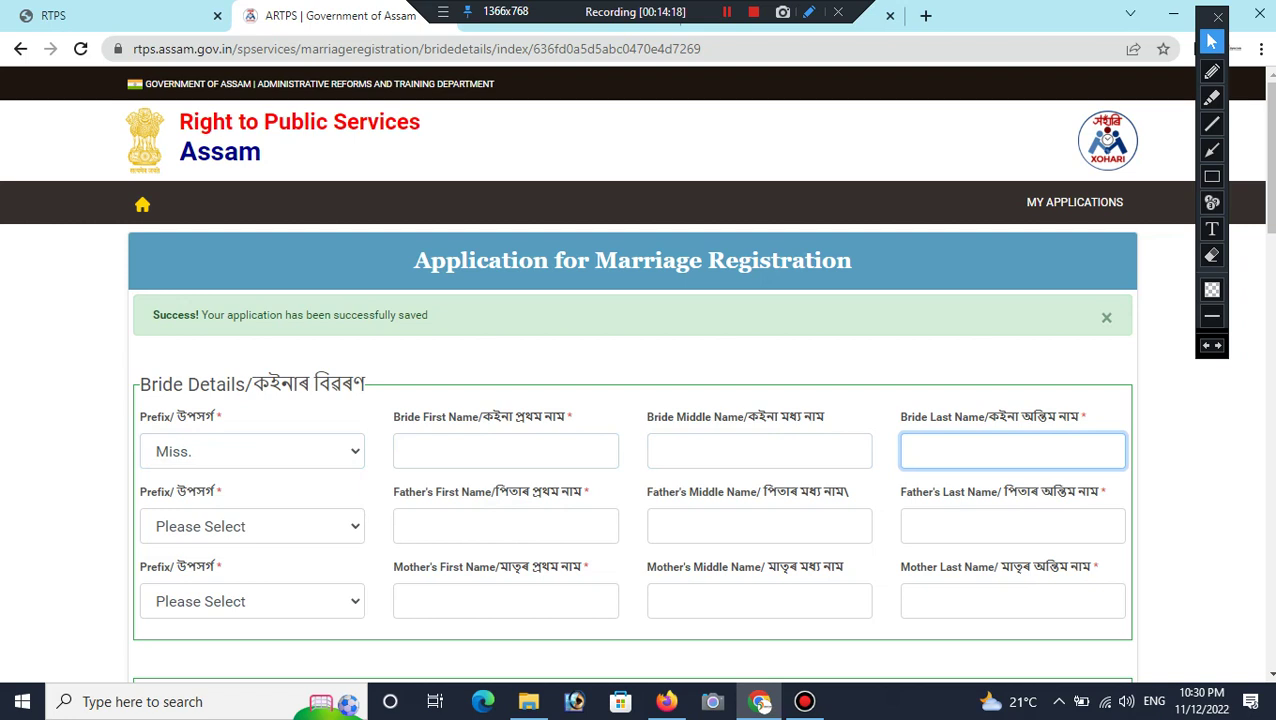
# Step: Set the father's prefix to Mr. and the mother's prefix to Miss
pyautogui.click(252, 526)
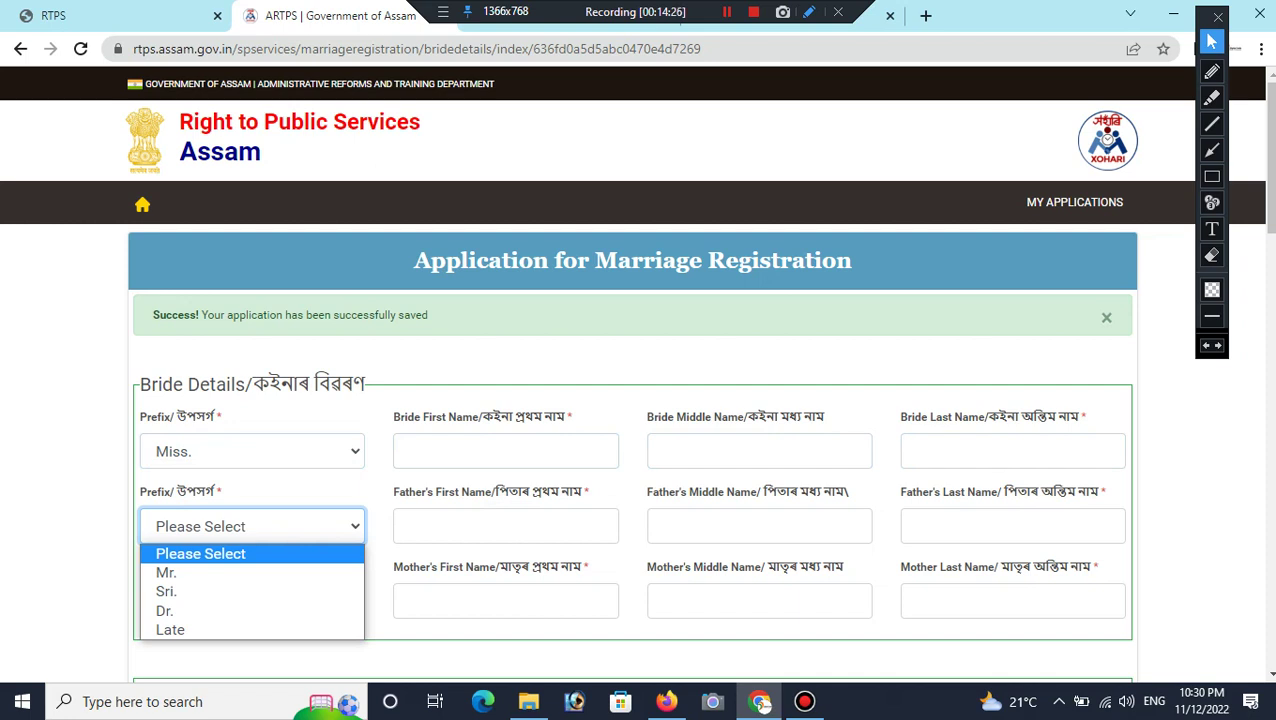
pyautogui.press('Down')
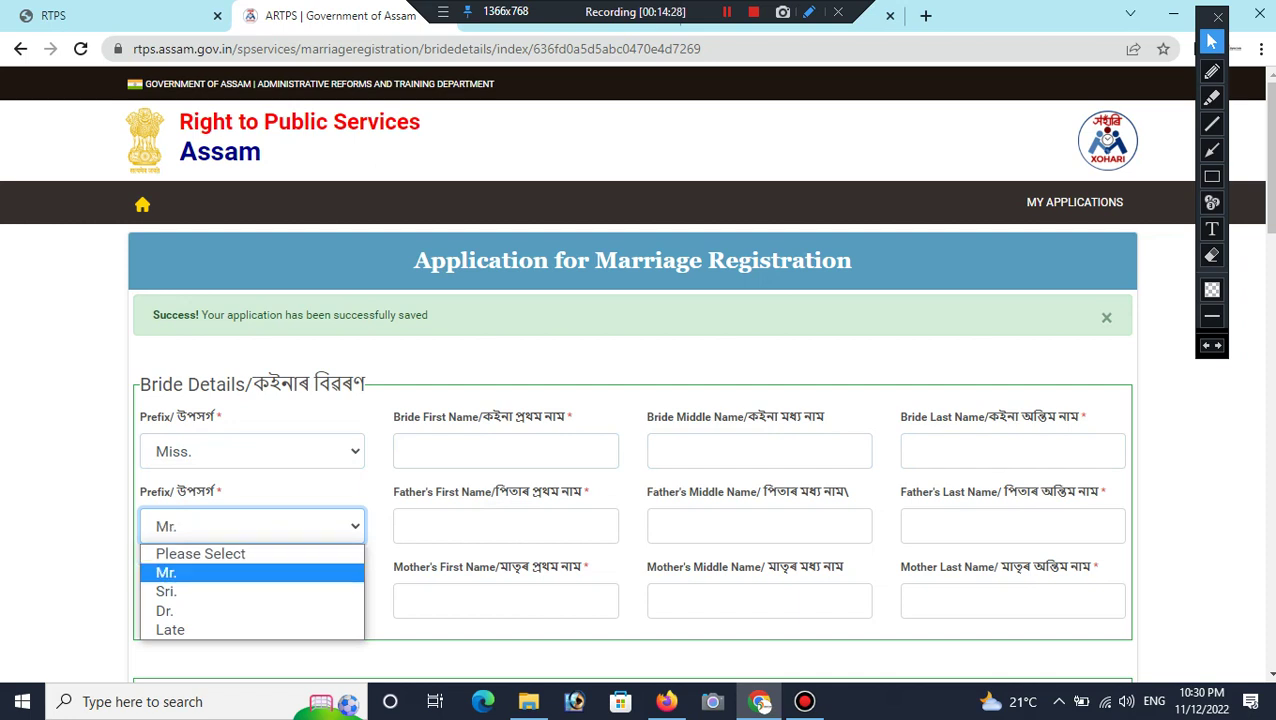
pyautogui.press('Return')
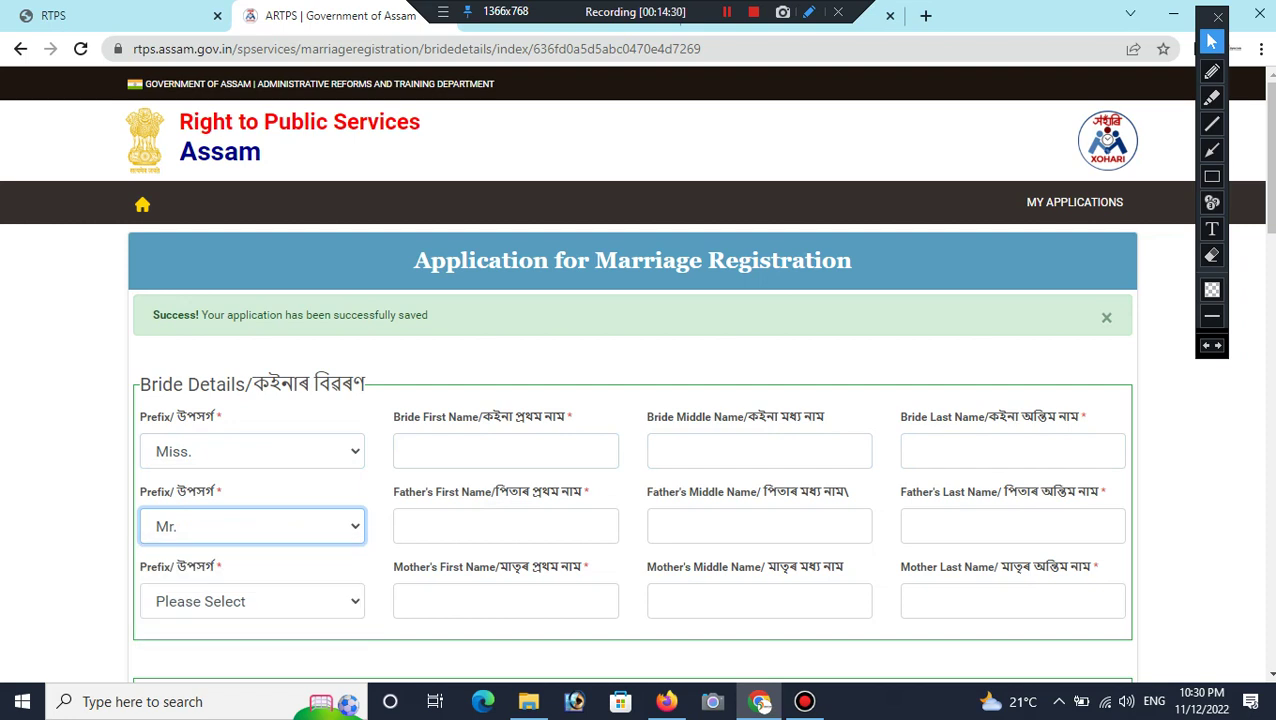
pyautogui.click(252, 601)
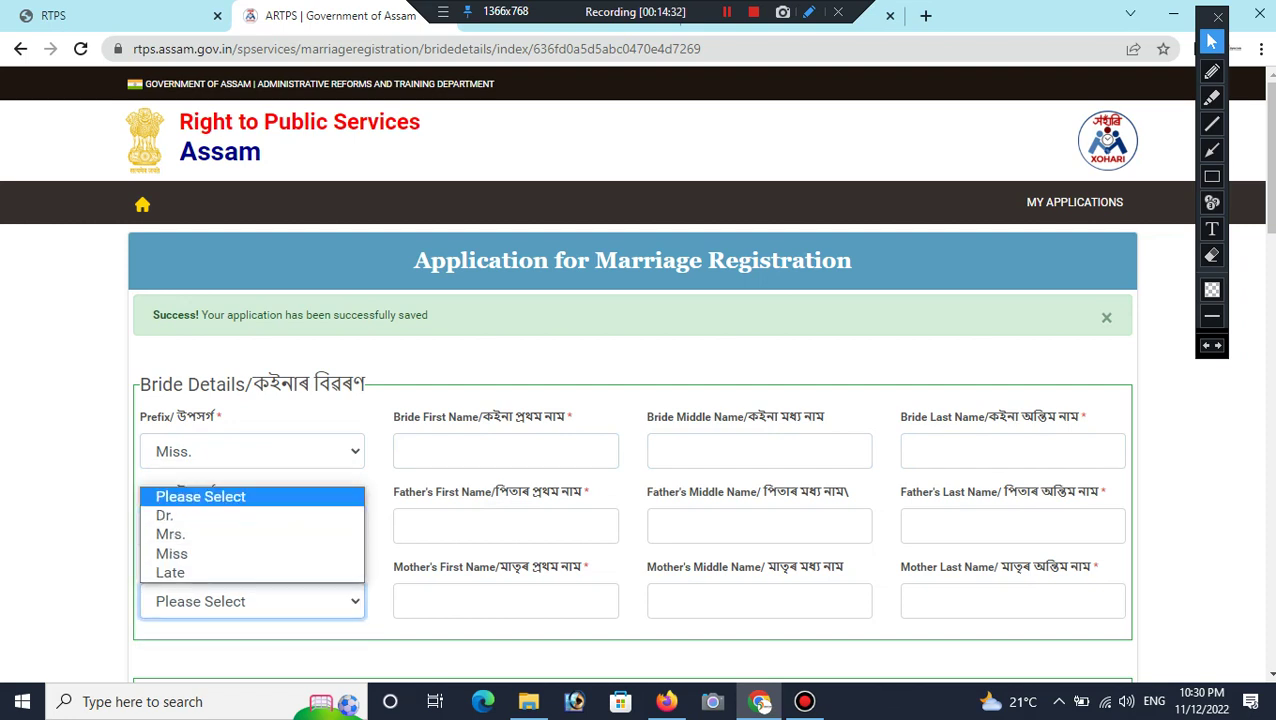
pyautogui.press('Down')
pyautogui.press('Down')
pyautogui.press('Down')
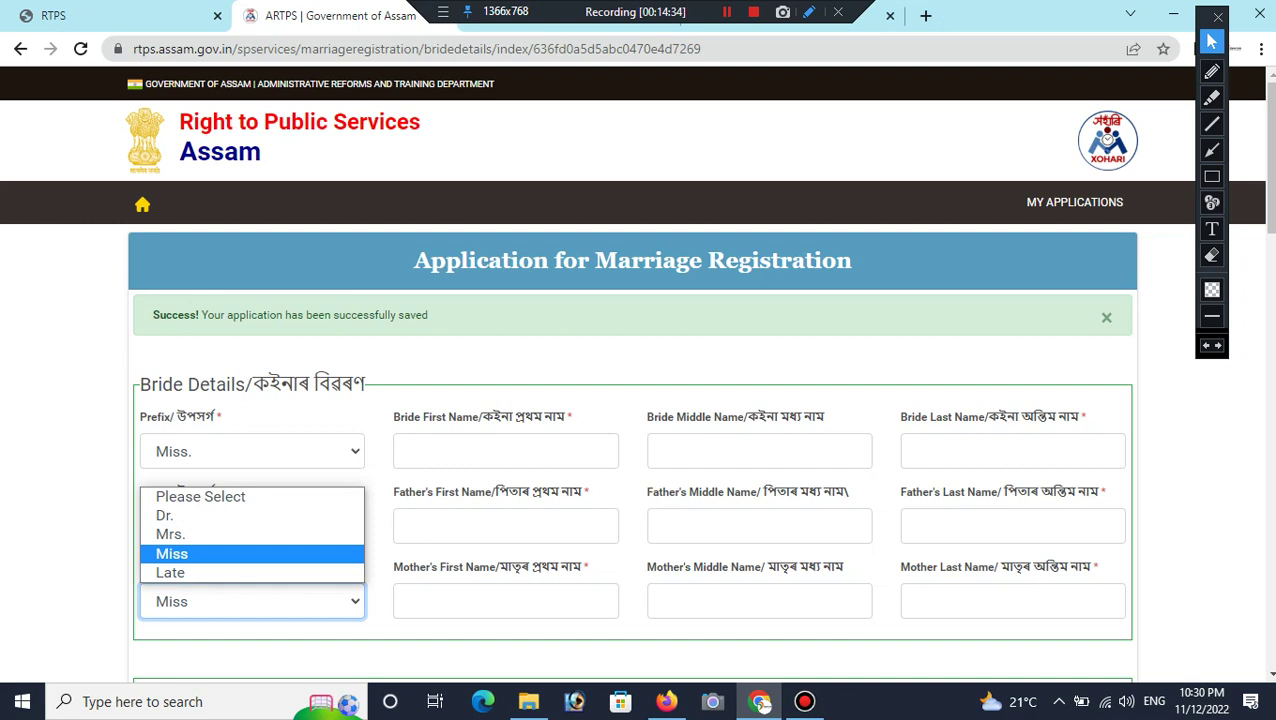
pyautogui.press('Return')
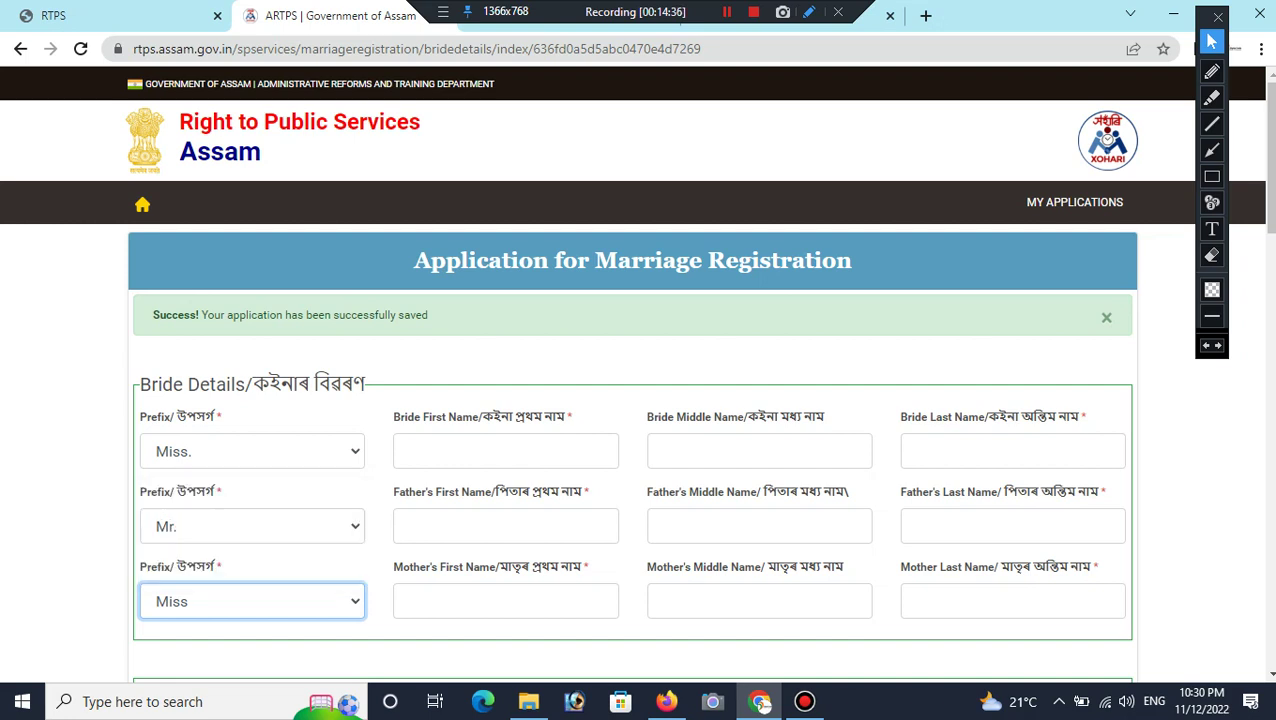
pyautogui.press('Tab')
pyautogui.press('Tab')
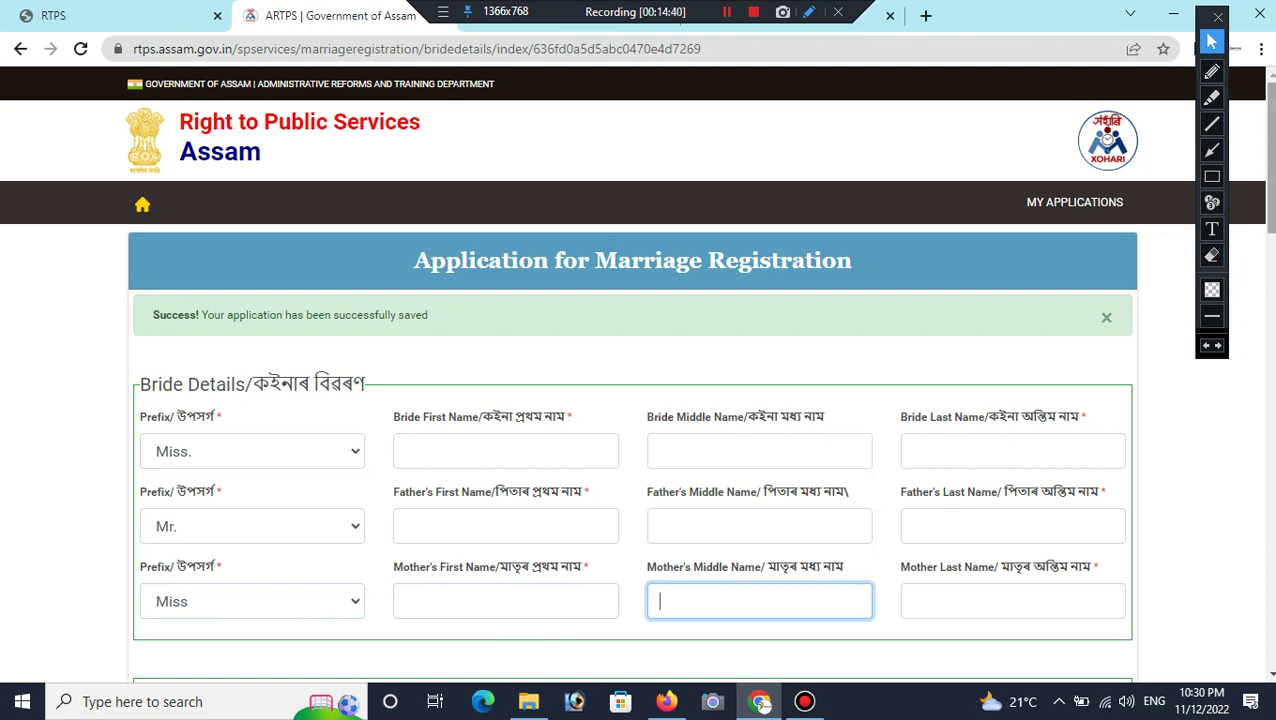
pyautogui.scroll(-3, 636, 380)
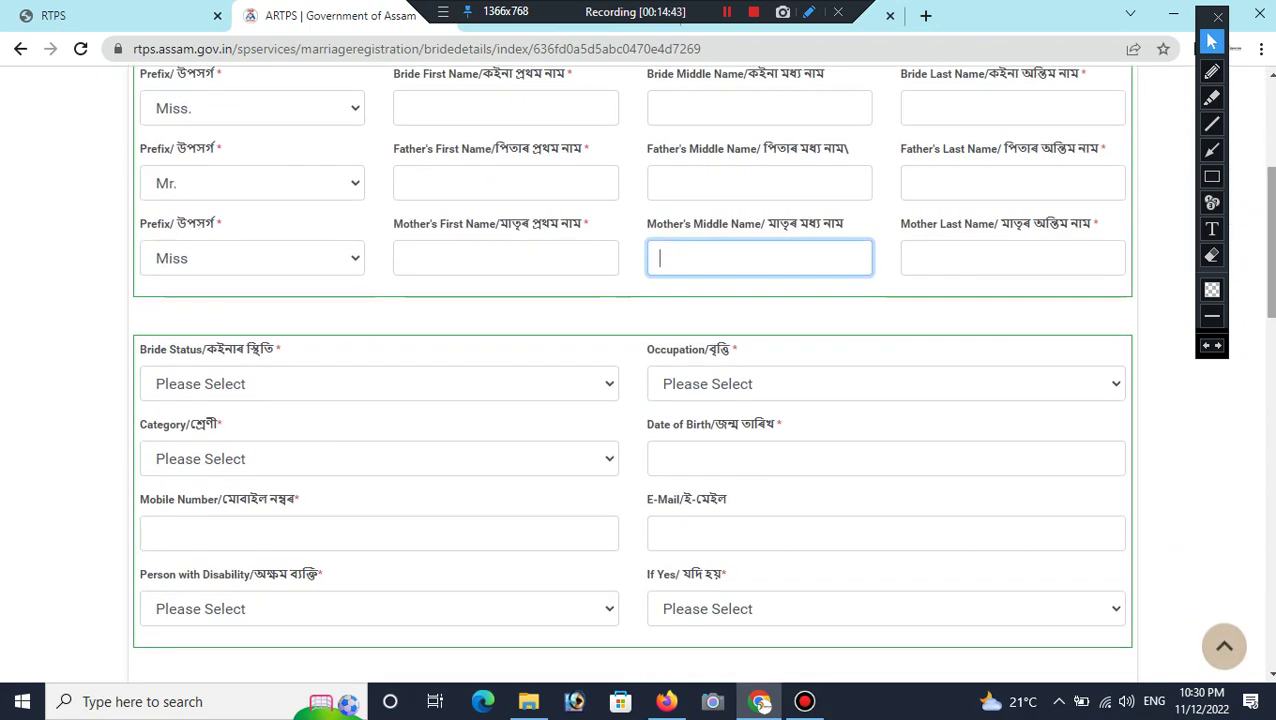
# Step: Set the bride status to Unmarried and her occupation to Other
pyautogui.click(380, 384)
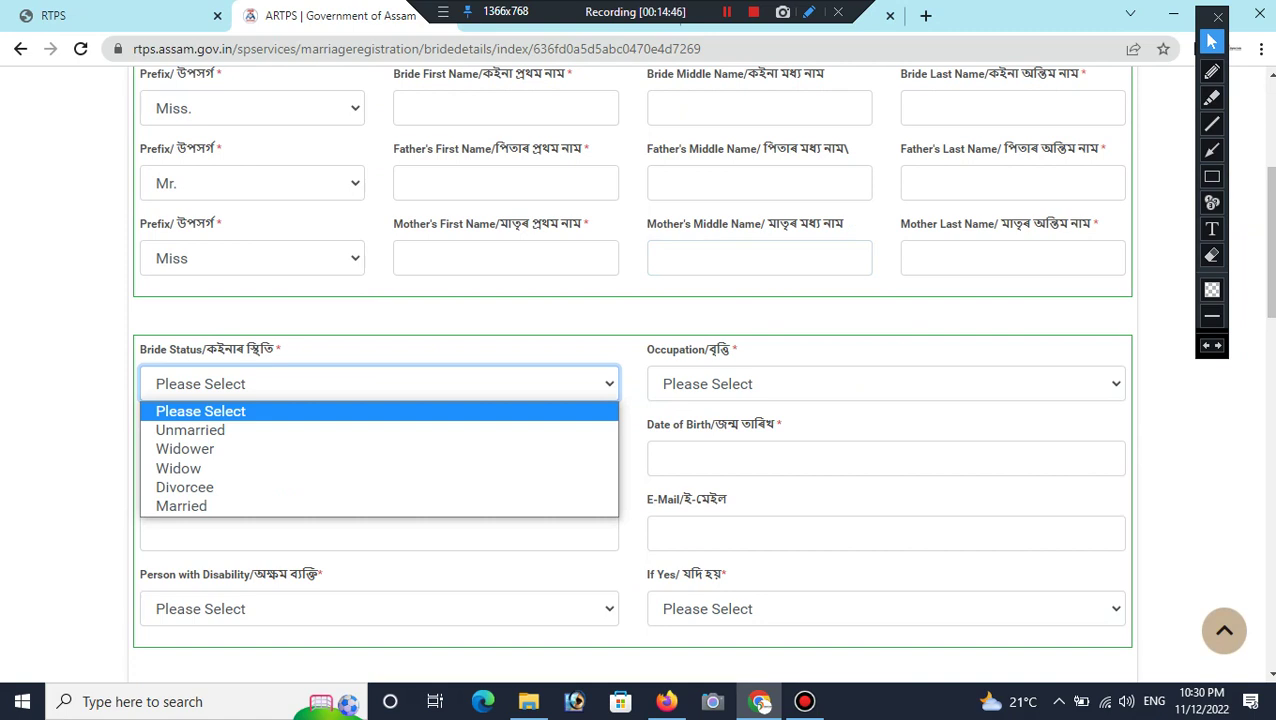
pyautogui.press('Down')
pyautogui.press('Down')
pyautogui.press('Down')
pyautogui.press('Down')
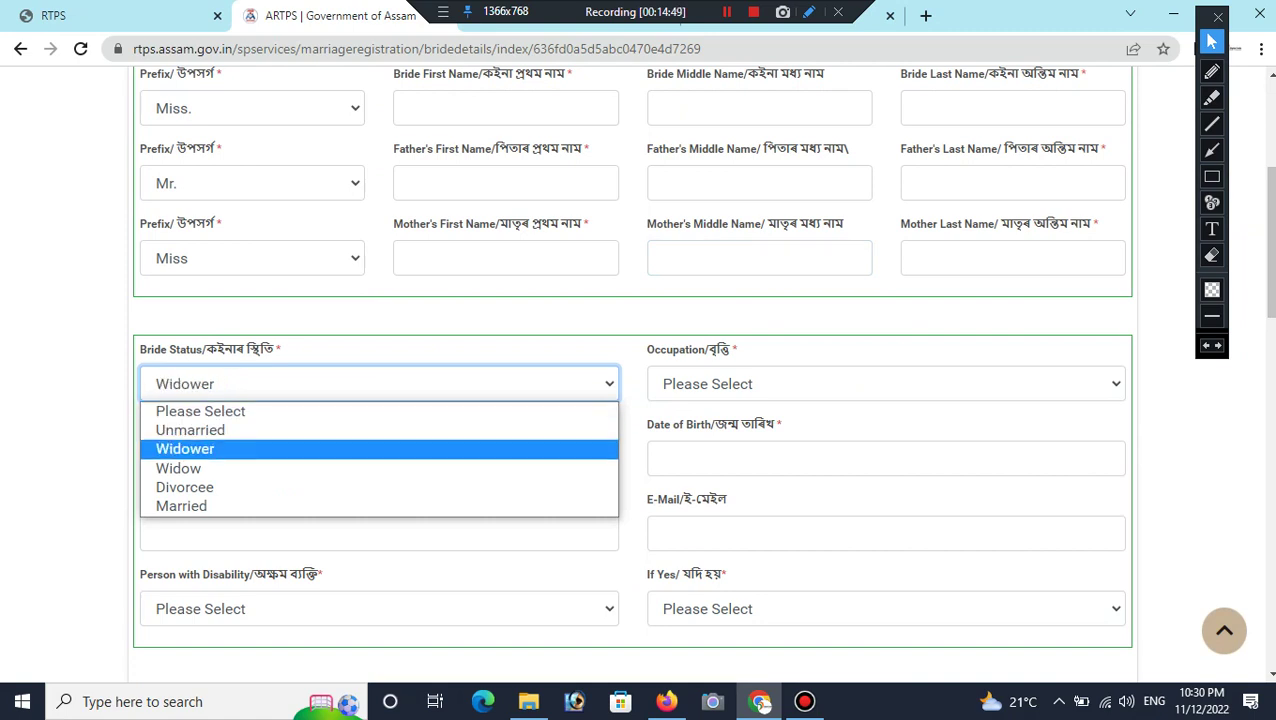
pyautogui.press('Down')
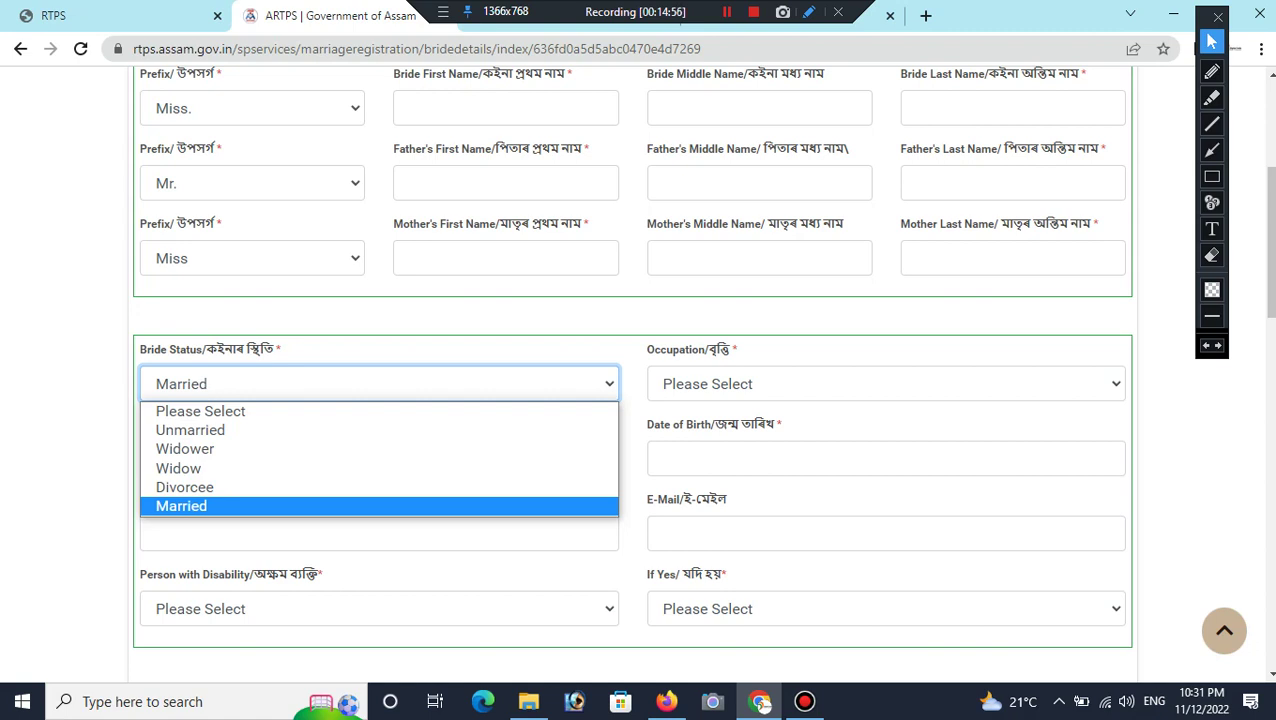
pyautogui.press('Up')
pyautogui.press('Up')
pyautogui.press('Up')
pyautogui.press('Up')
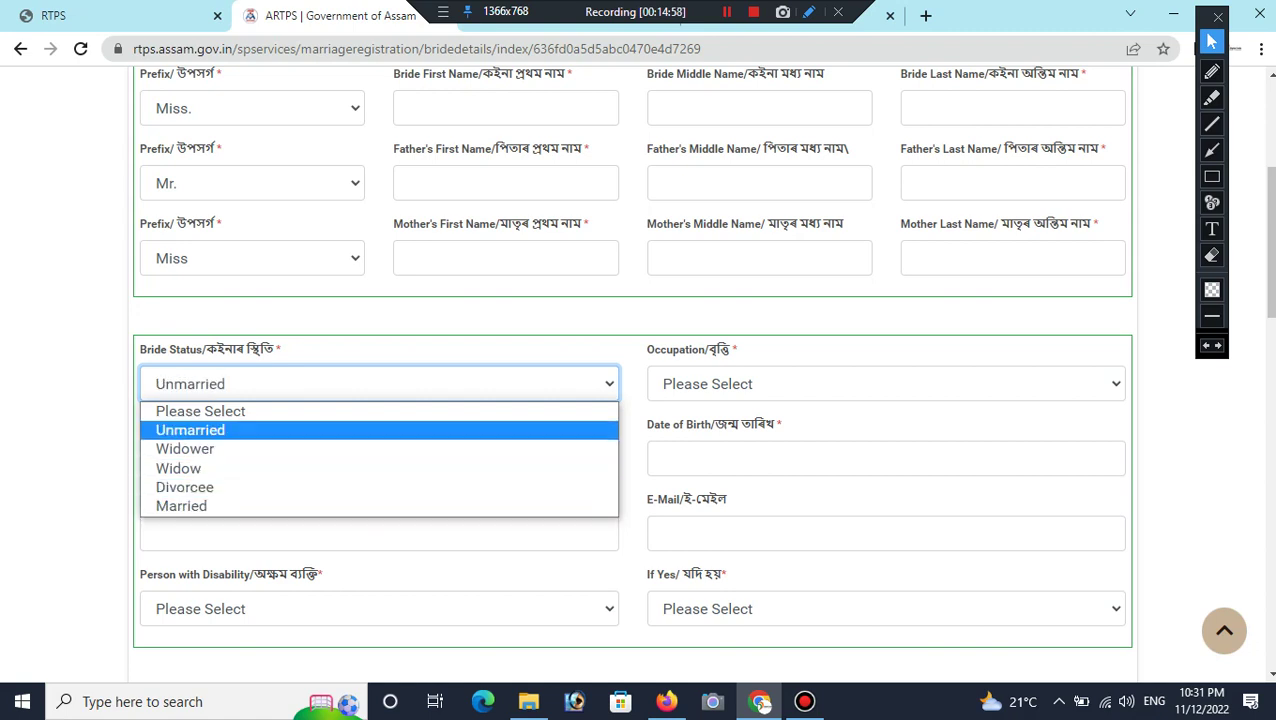
pyautogui.press('Return')
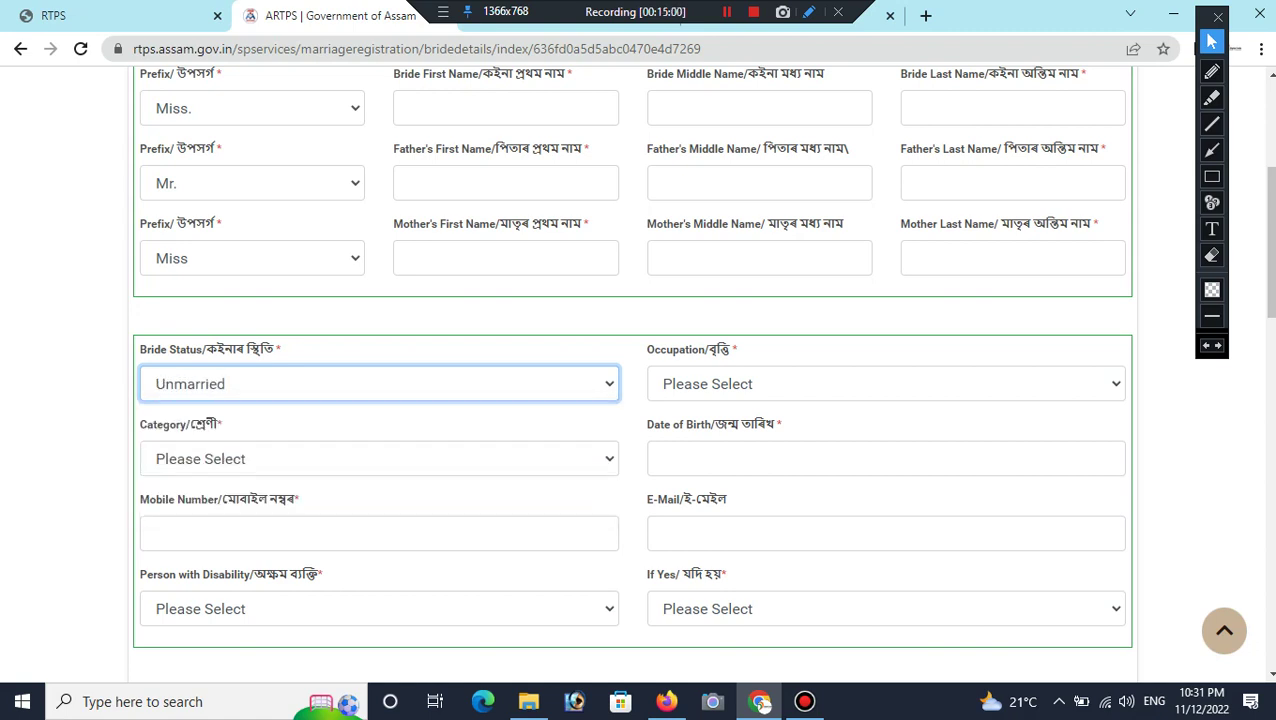
pyautogui.press('Tab')
pyautogui.hotkey('alt', 'Down')
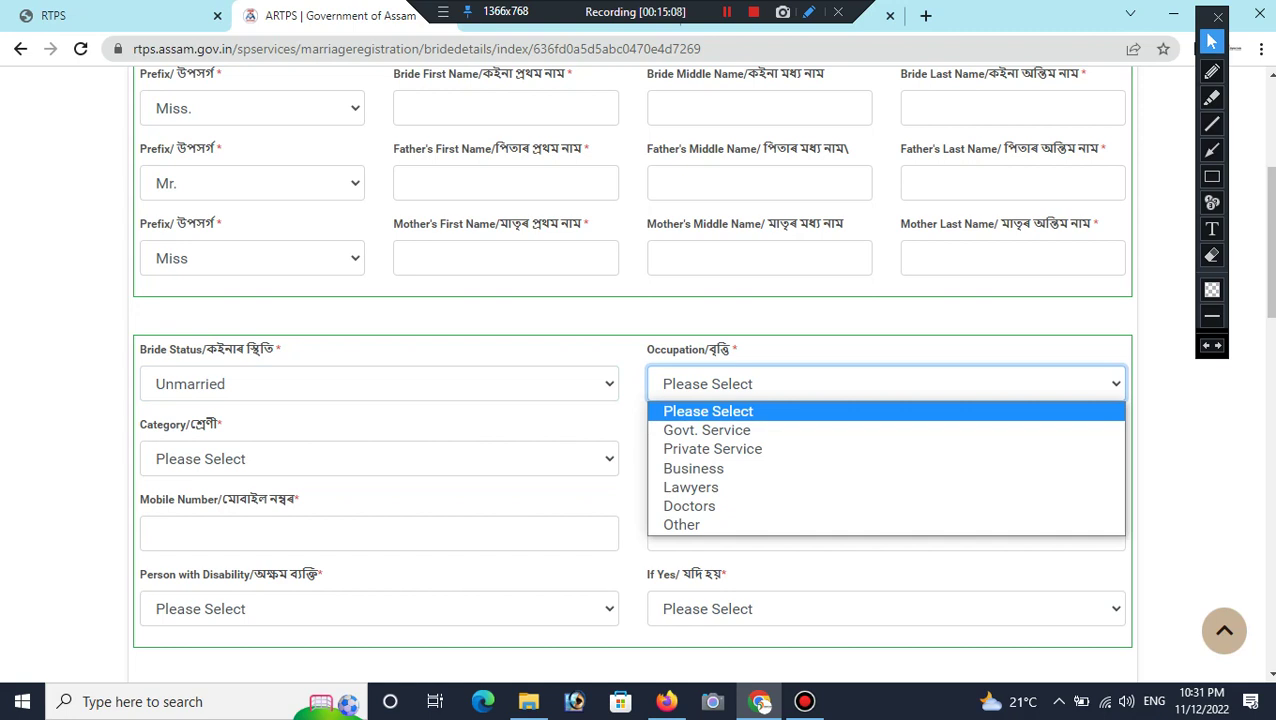
pyautogui.press('Down')
pyautogui.press('Down')
pyautogui.press('Down')
pyautogui.press('Down')
pyautogui.press('Down')
pyautogui.press('Down')
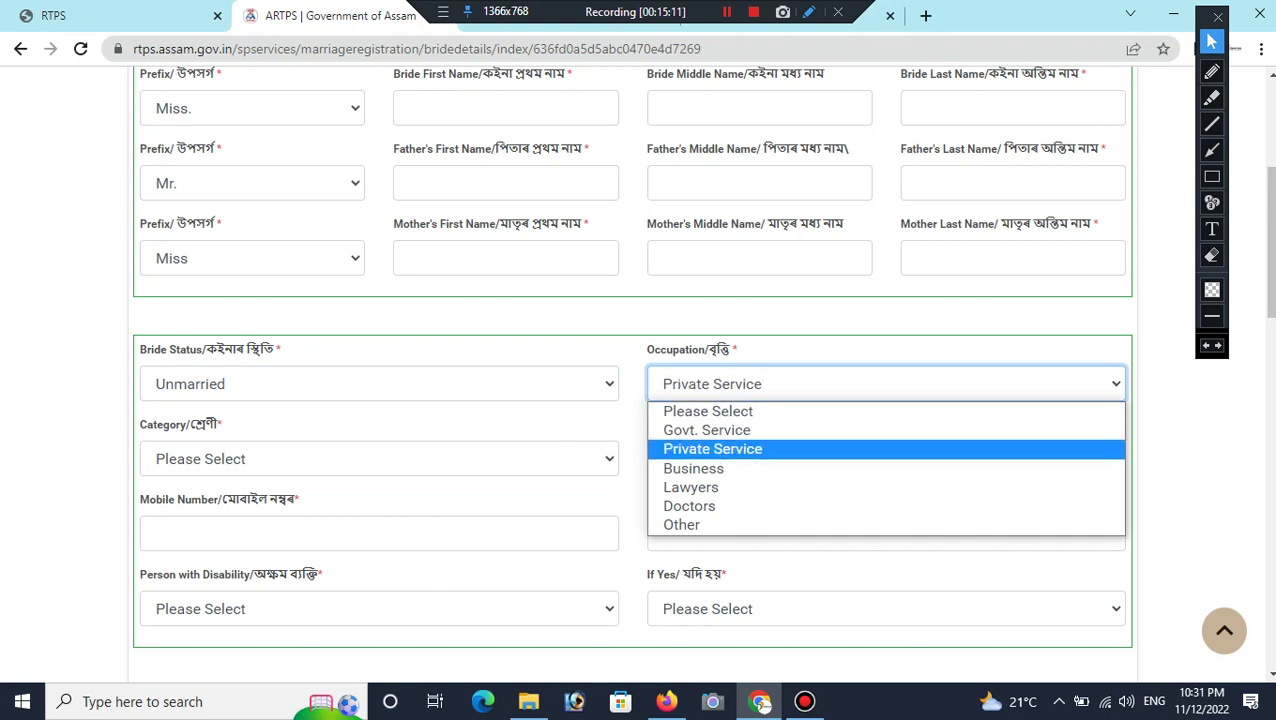
pyautogui.press('Return')
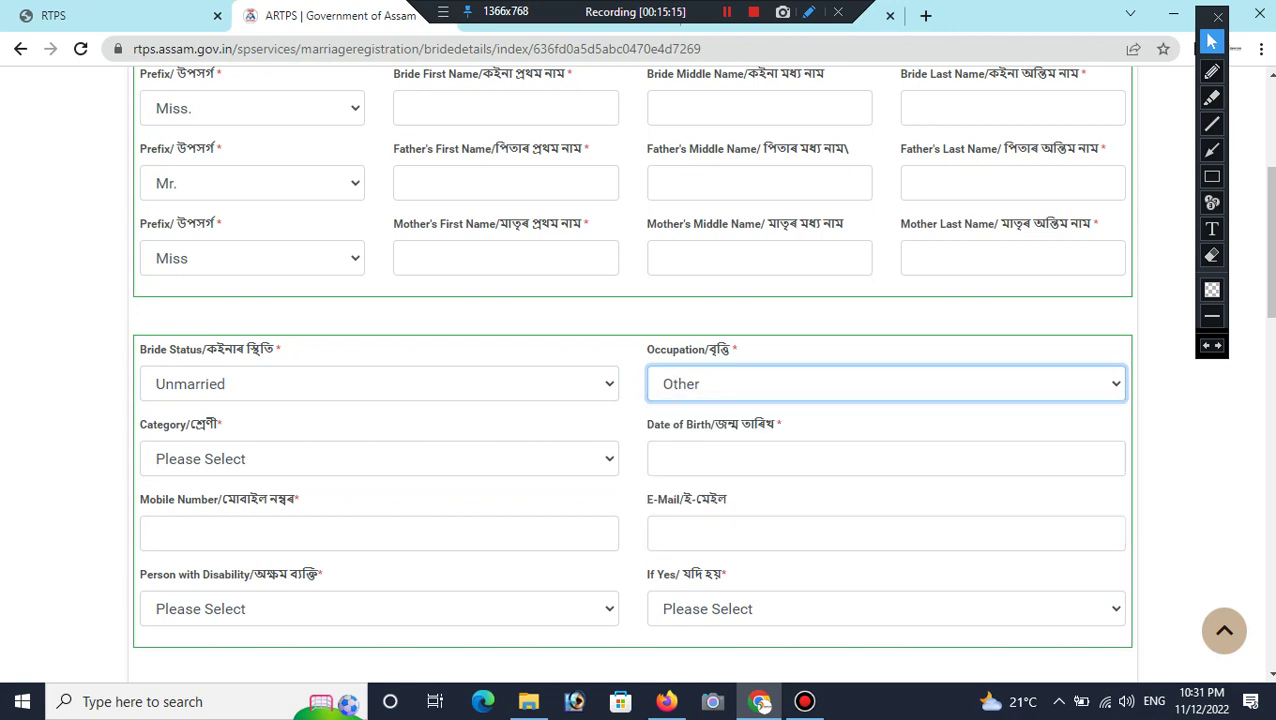
# Step: Set the bride's category to GENERAL, leaving date of birth blank
pyautogui.press('Tab')
pyautogui.hotkey('alt', 'Down')
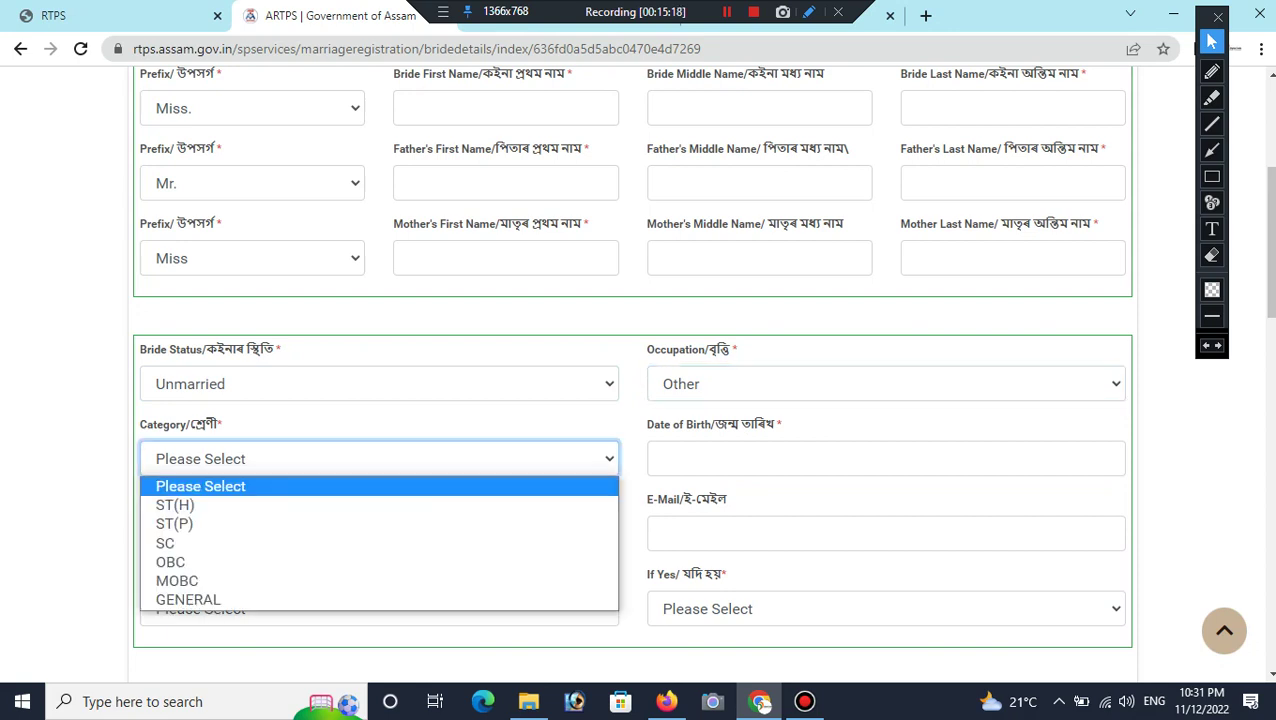
pyautogui.press('Down')
pyautogui.press('Down')
pyautogui.press('Down')
pyautogui.press('Down')
pyautogui.press('Down')
pyautogui.press('Down')
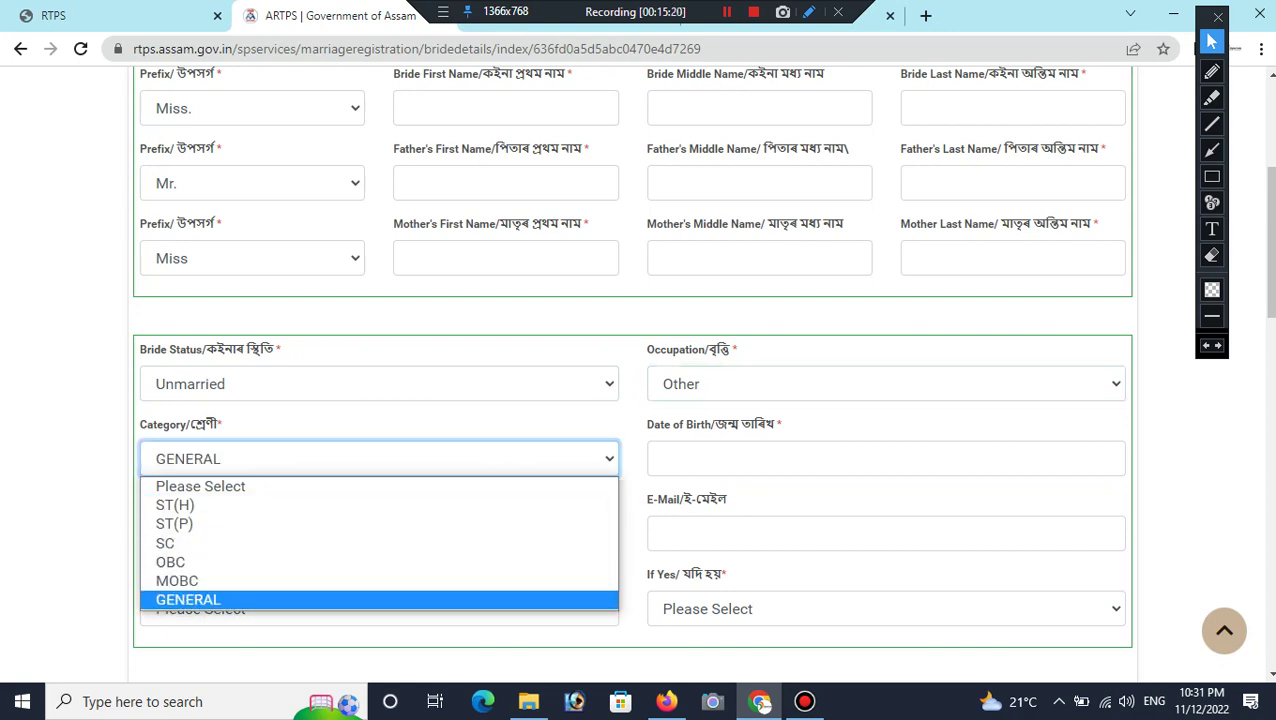
pyautogui.press('Return')
pyautogui.press('Tab')
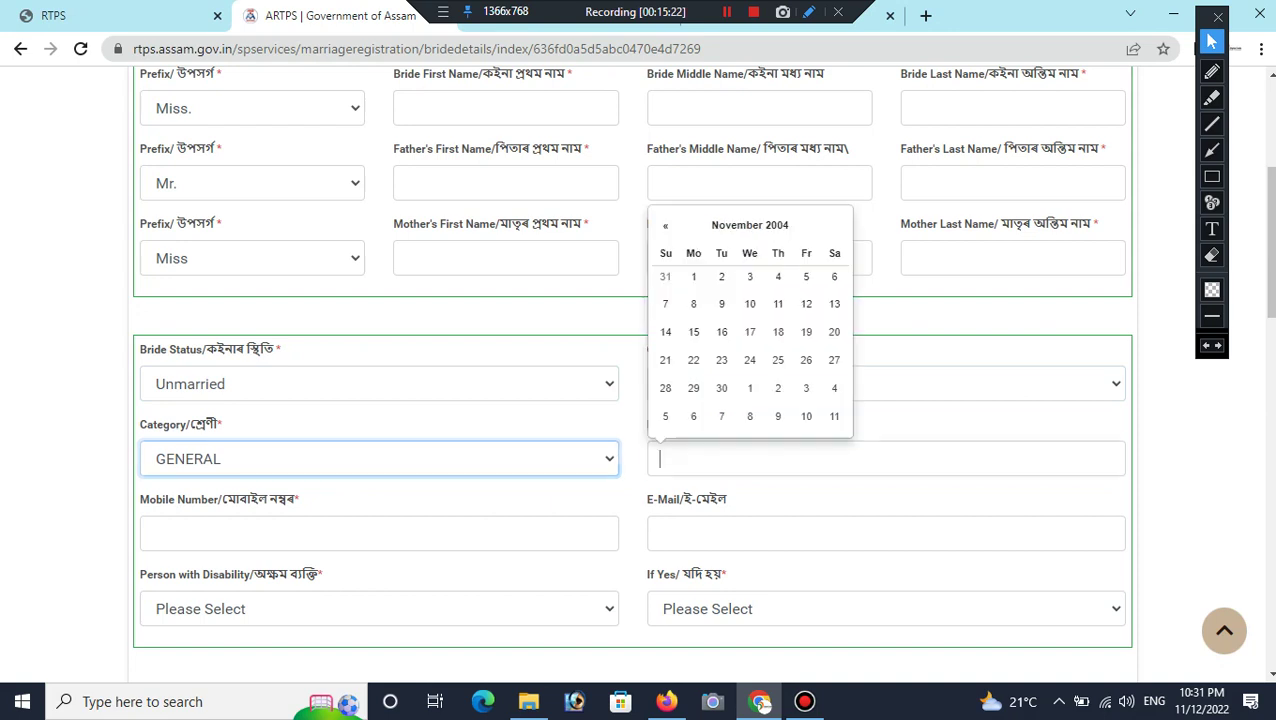
pyautogui.press('Tab')
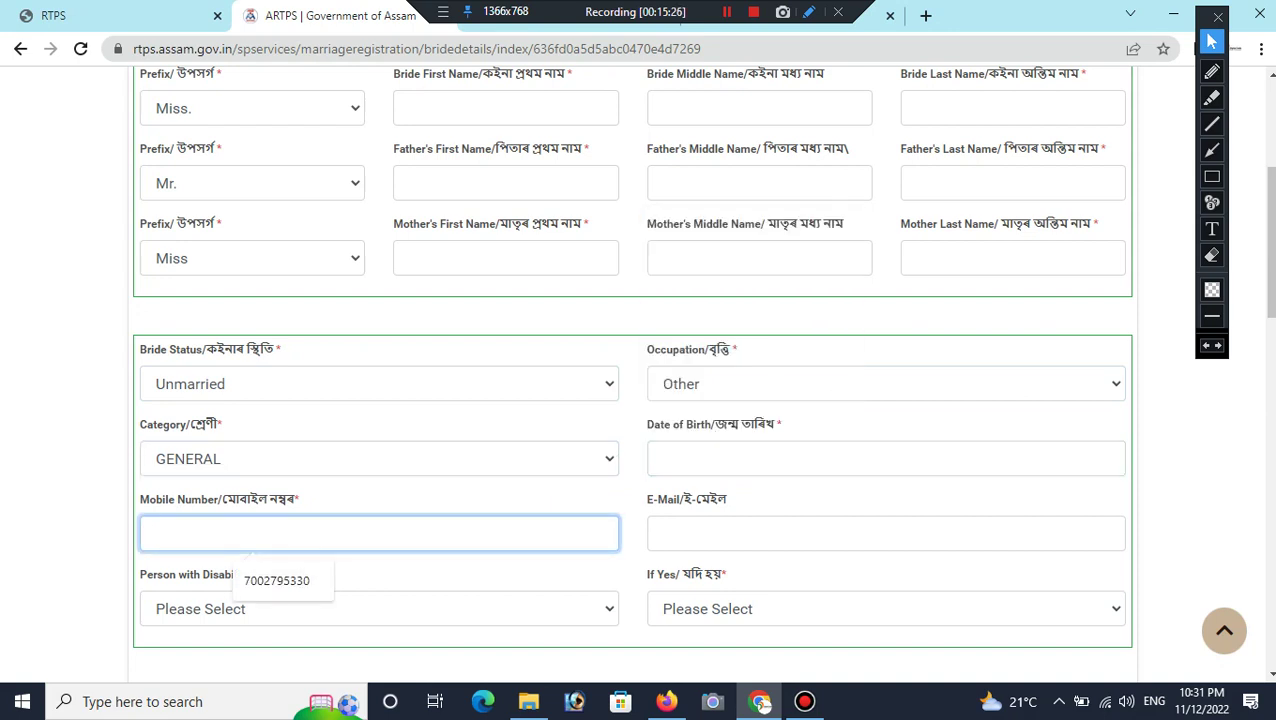
pyautogui.press('Tab')
pyautogui.scroll(-1, 632, 370)
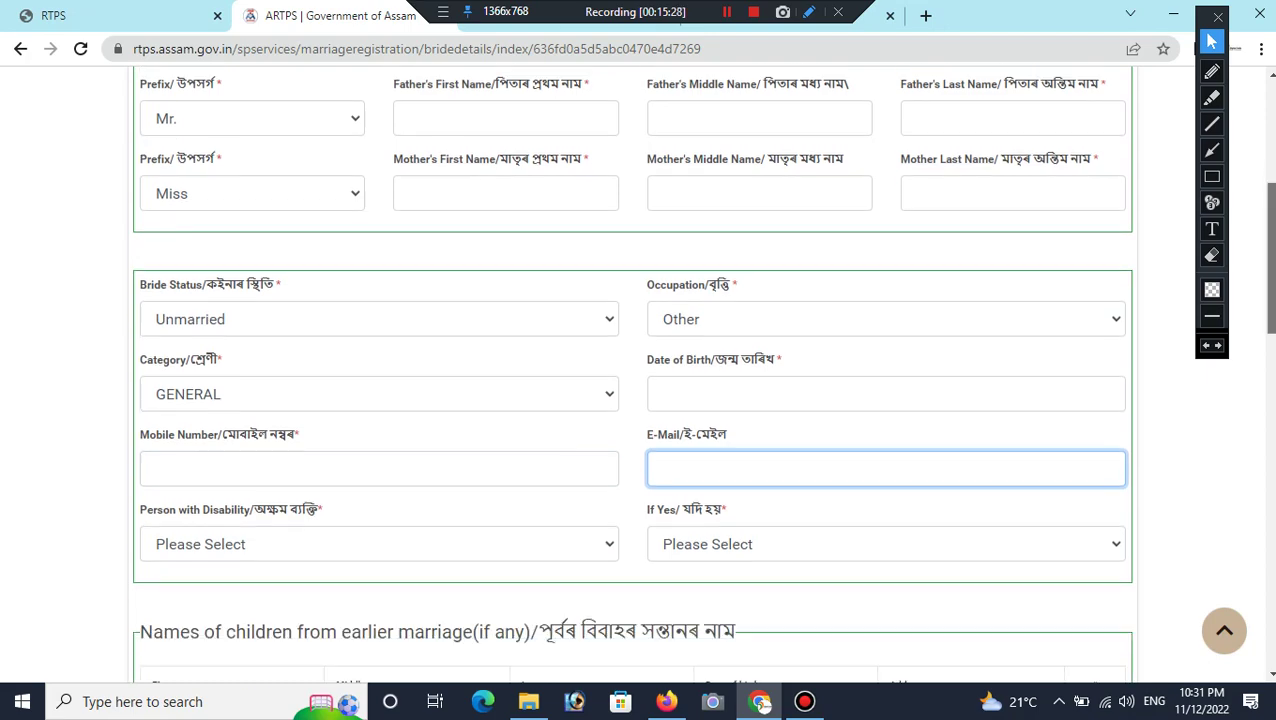
# Step: Try the Person with Disability answers, picking YES to view disability types
pyautogui.scroll(-3, 632, 370)
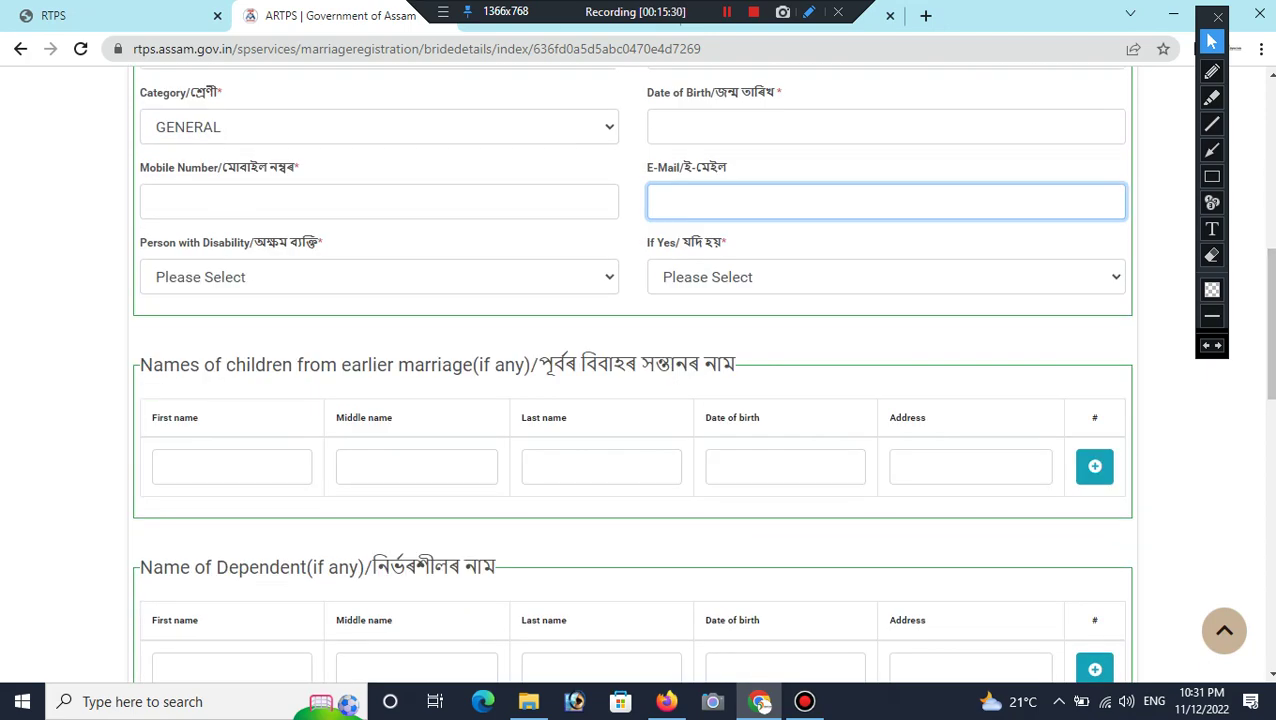
pyautogui.press('Tab')
pyautogui.hotkey('alt', 'Down')
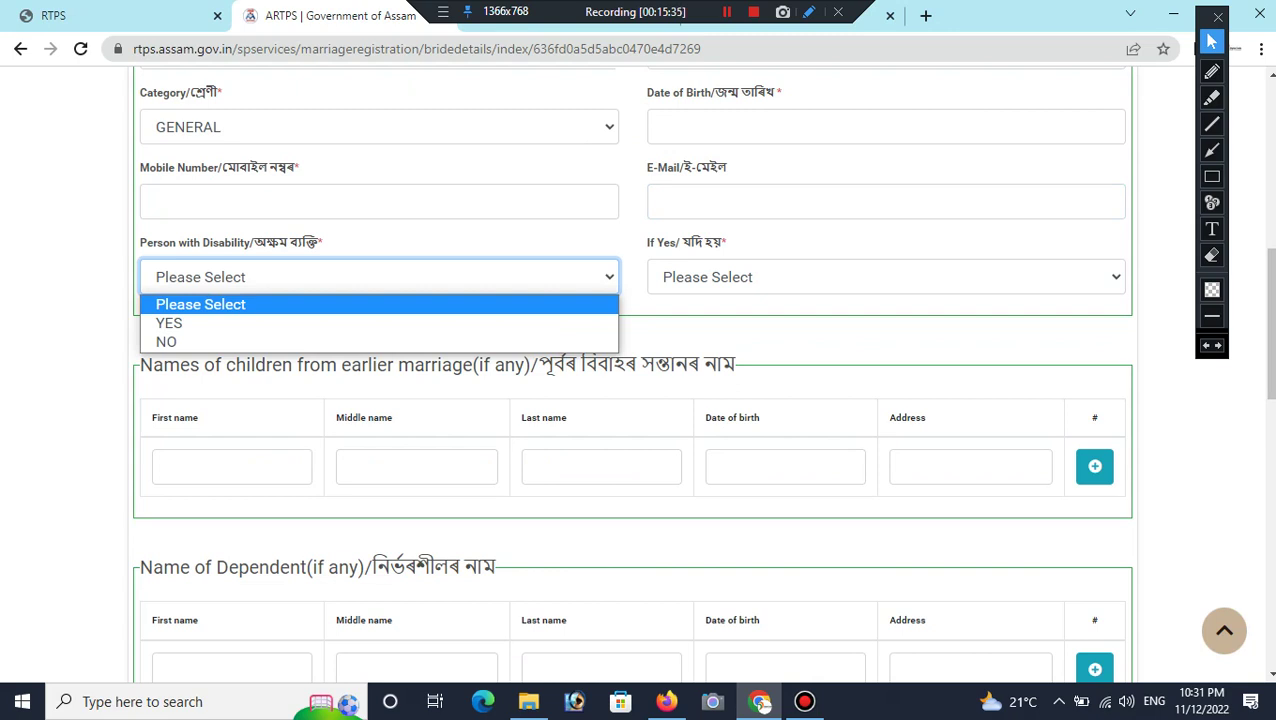
pyautogui.press('Down')
pyautogui.press('Down')
pyautogui.press('Return')
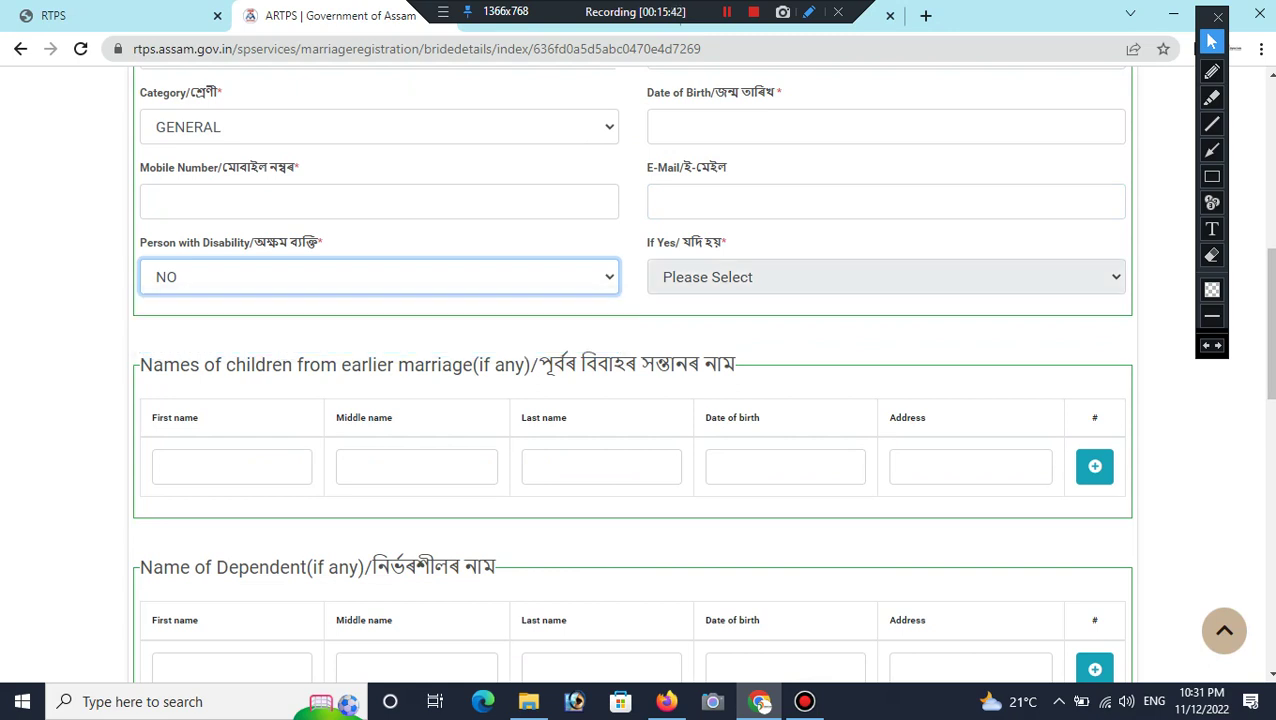
pyautogui.hotkey('alt', 'Down')
pyautogui.press('Up')
pyautogui.press('Up')
pyautogui.press('Down')
pyautogui.press('Down')
pyautogui.press('Up')
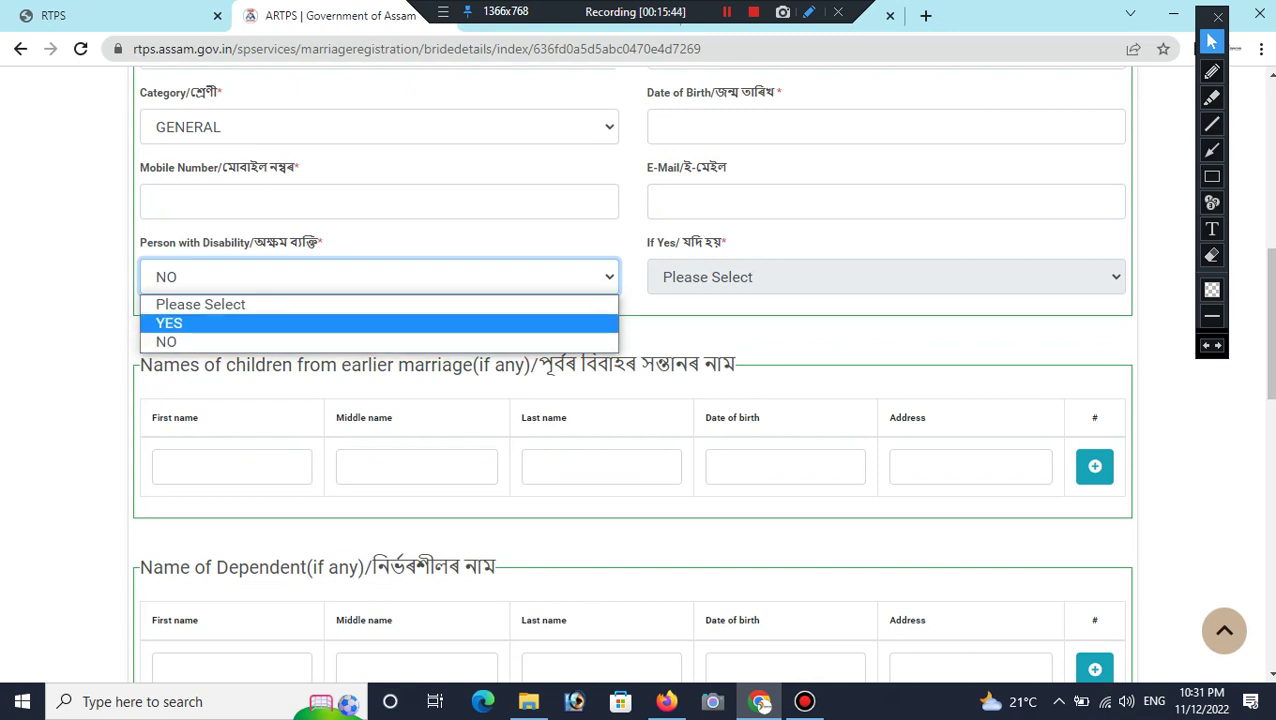
pyautogui.press('Return')
pyautogui.click(712, 277)
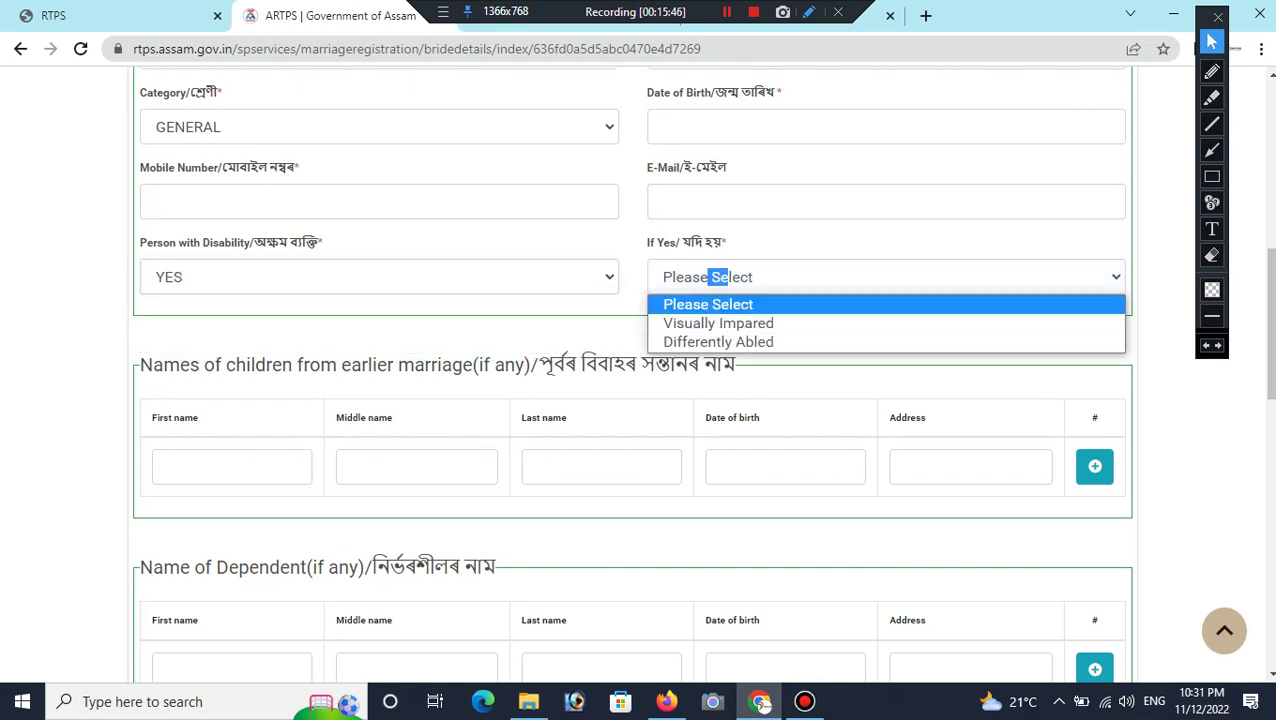
pyautogui.press('Escape')
# Step: Set Person with Disability back to NO, leaving disability type unchosen
pyautogui.hotkey('shift', 'Tab')
pyautogui.hotkey('alt', 'Down')
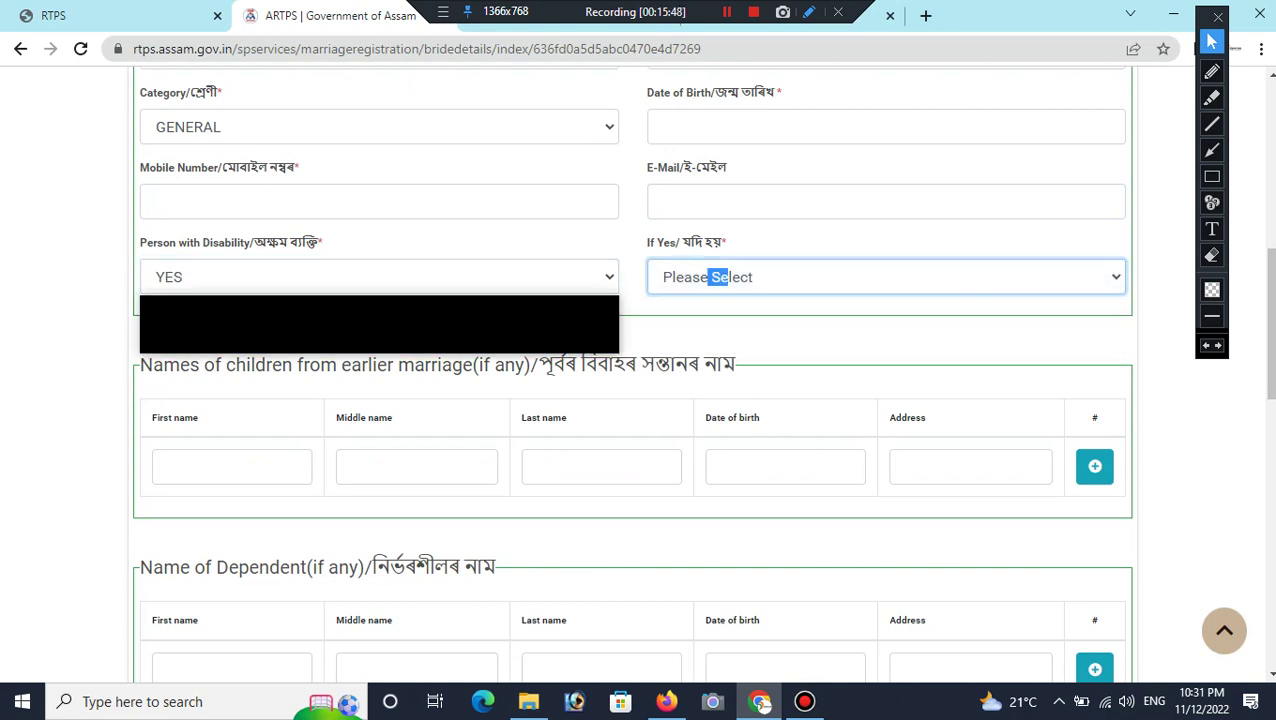
pyautogui.press('Down')
pyautogui.press('Return')
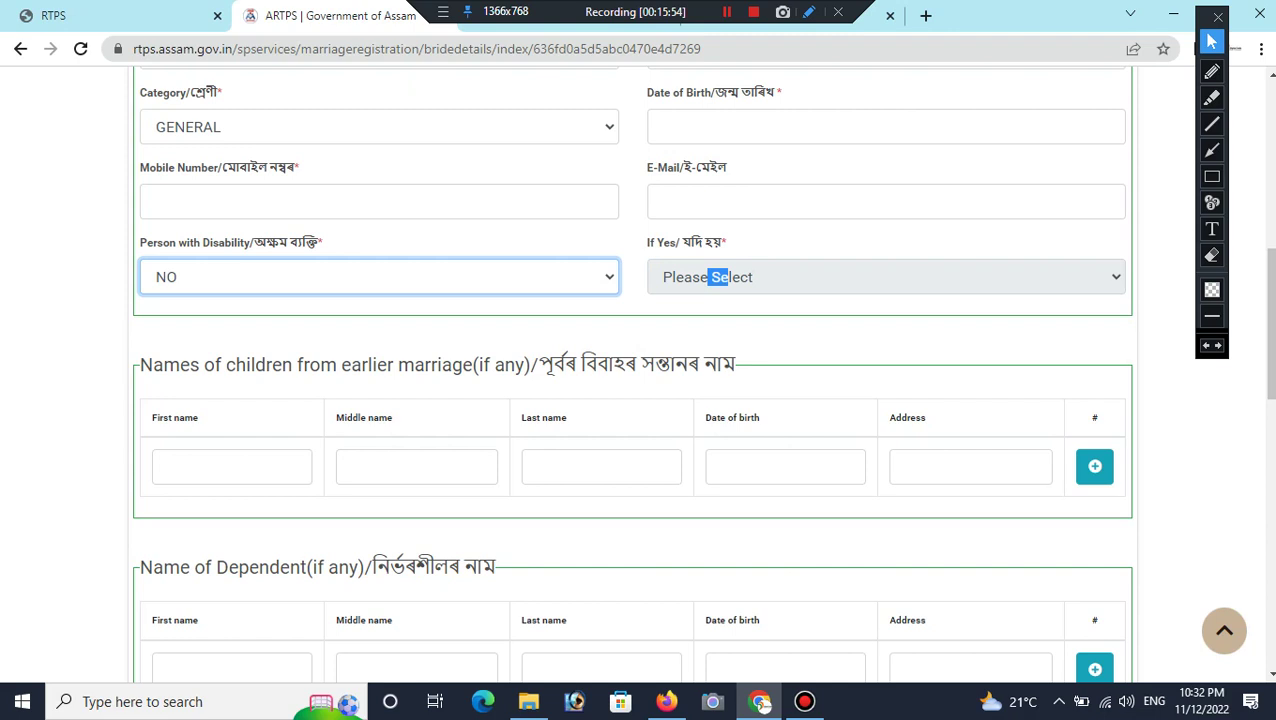
pyautogui.scroll(-1, 632, 370)
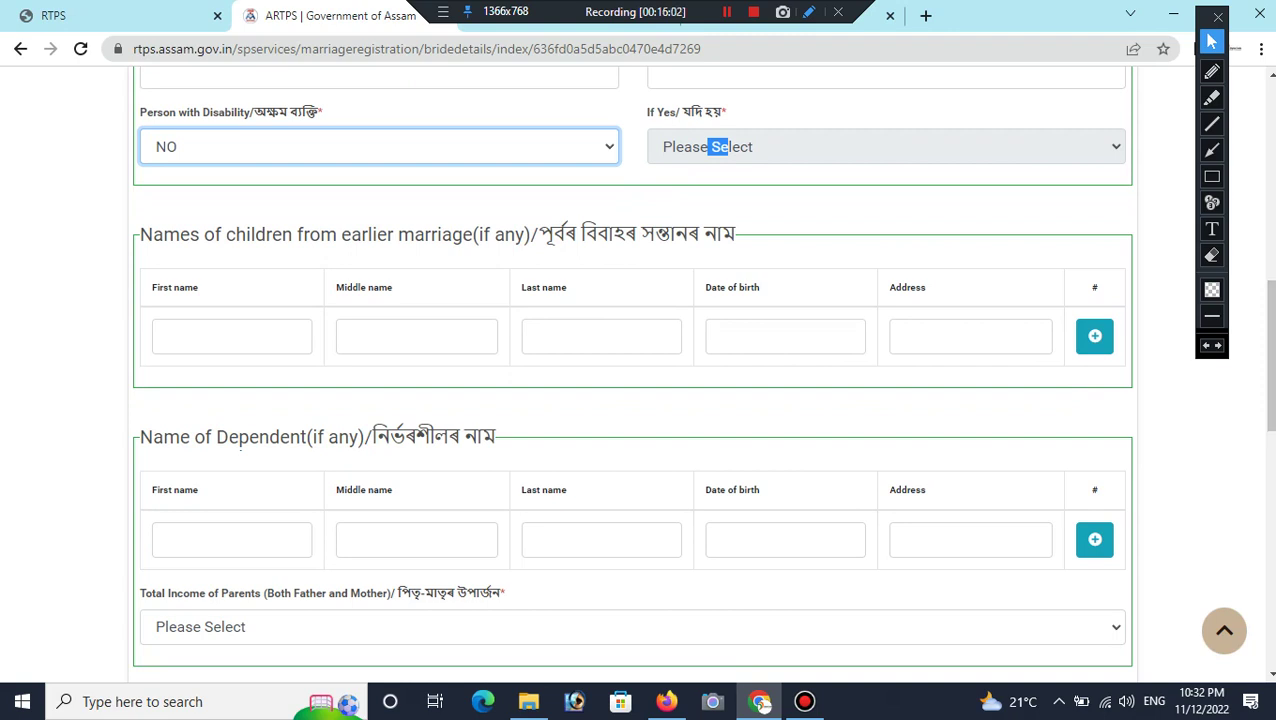
pyautogui.scroll(-2, 632, 400)
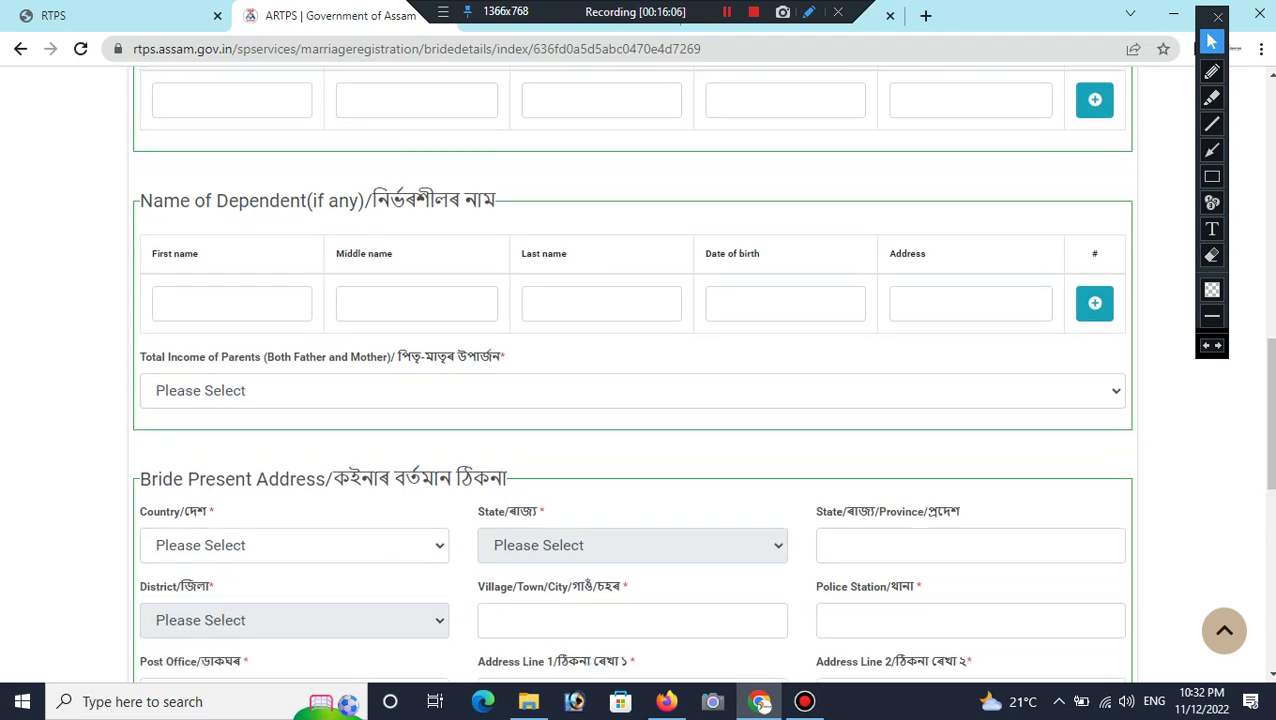
# Step: Choose 'Rs. 50001 to Rs. 100000' as the parents' total income
pyautogui.click(632, 390)
pyautogui.press('Down')
pyautogui.press('Down')
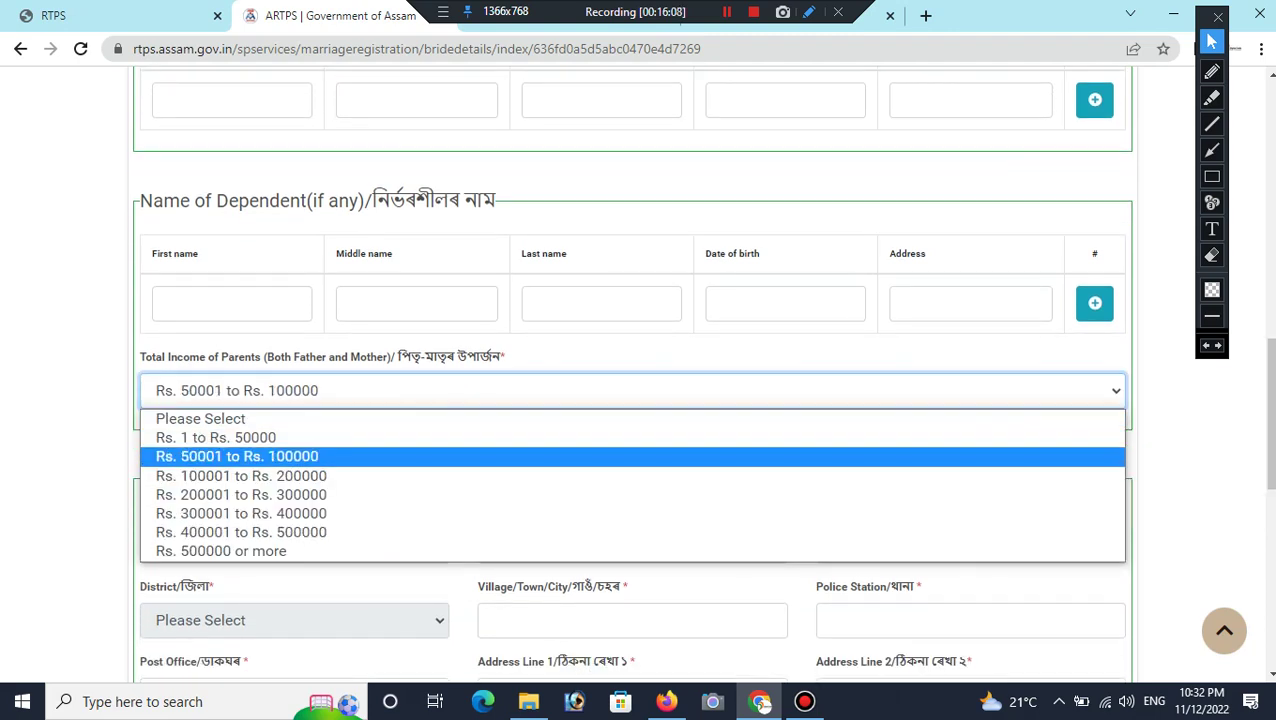
pyautogui.press('Return')
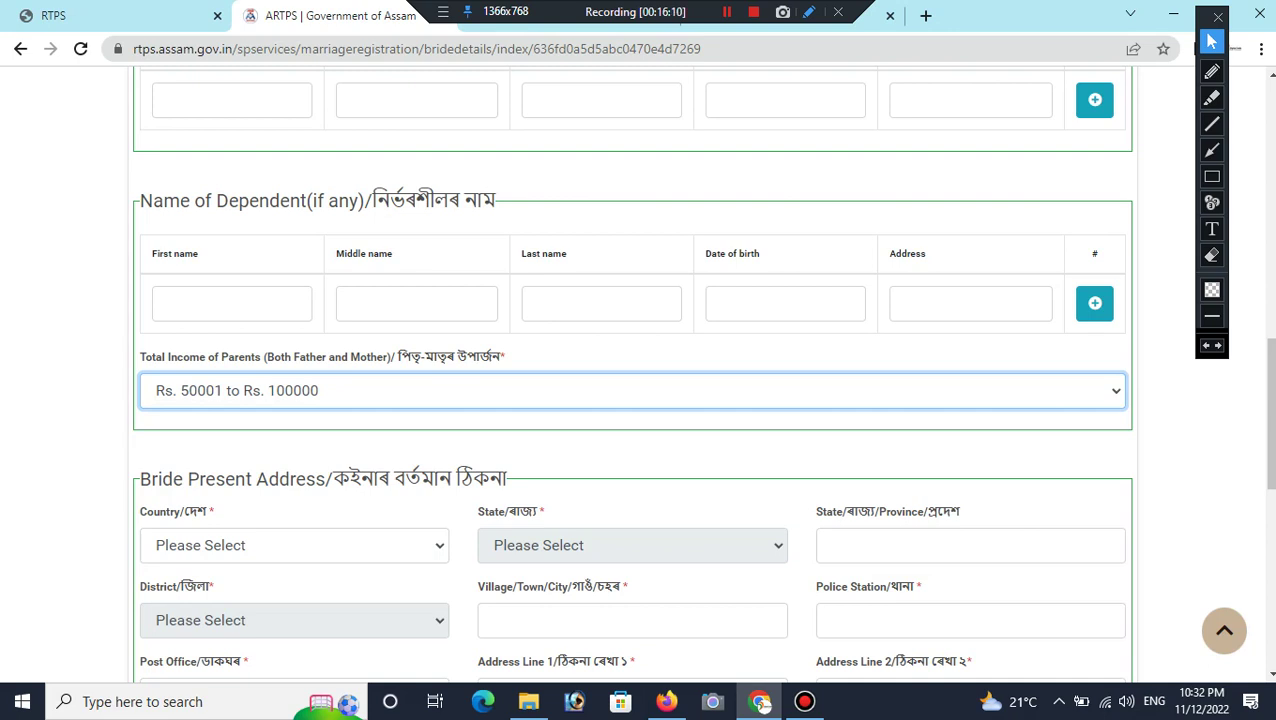
pyautogui.scroll(-1, 632, 400)
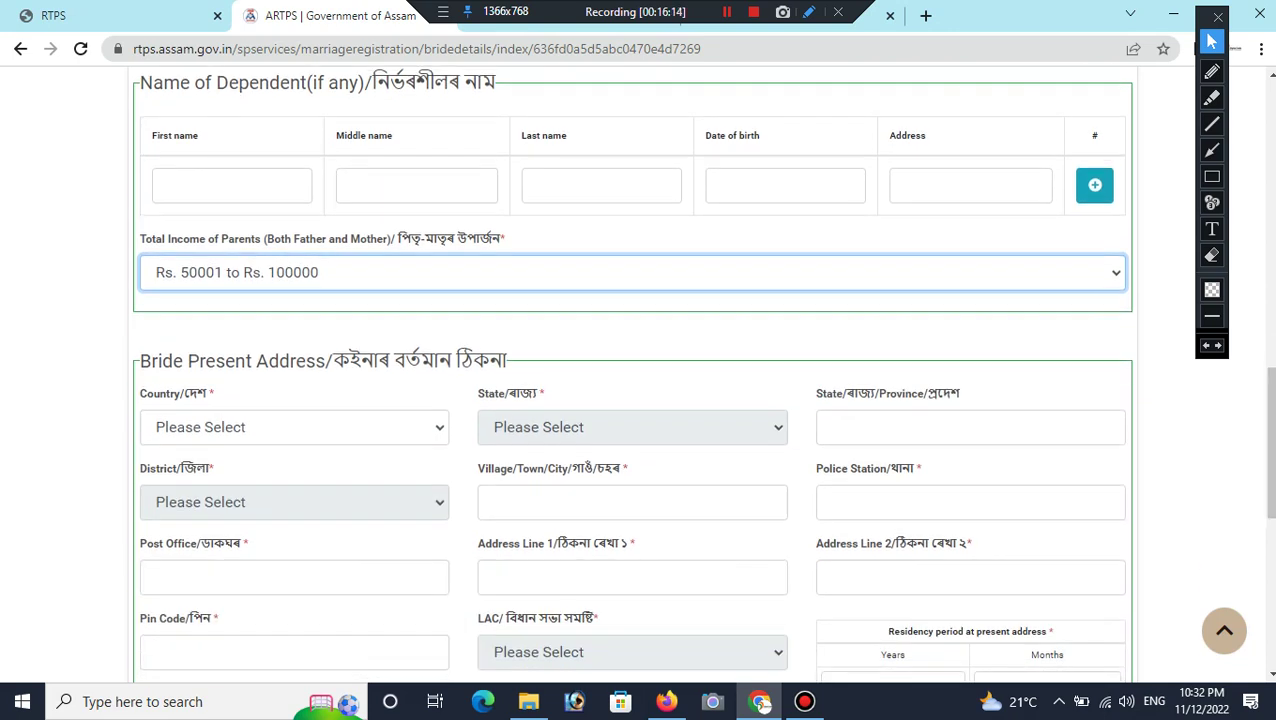
# Step: Set the country of the bride's present address to India
pyautogui.click(294, 427)
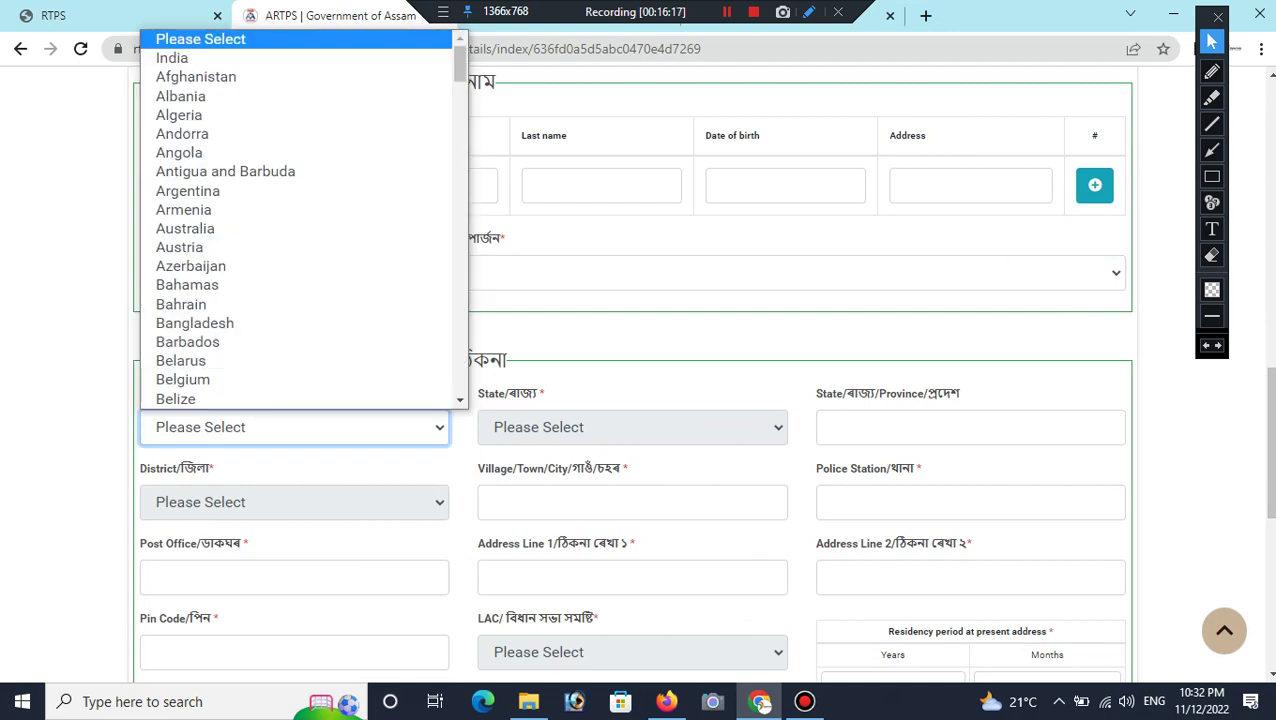
pyautogui.press('Down')
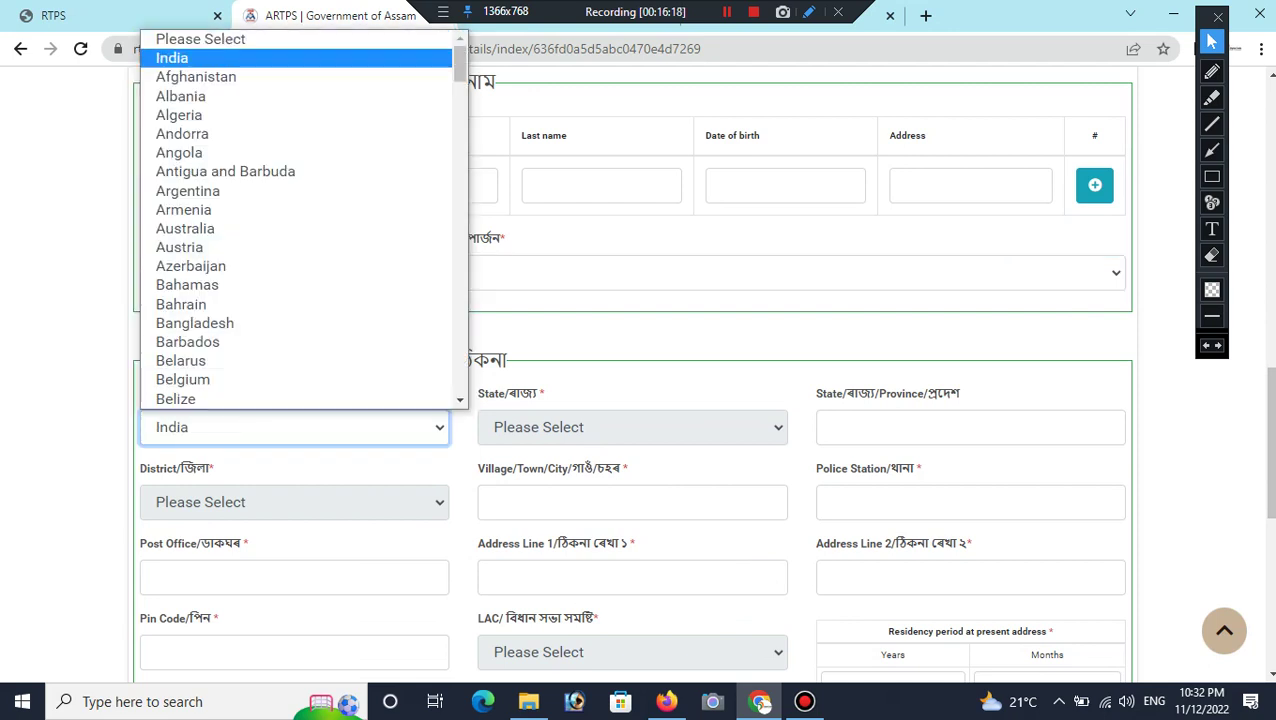
pyautogui.press('Return')
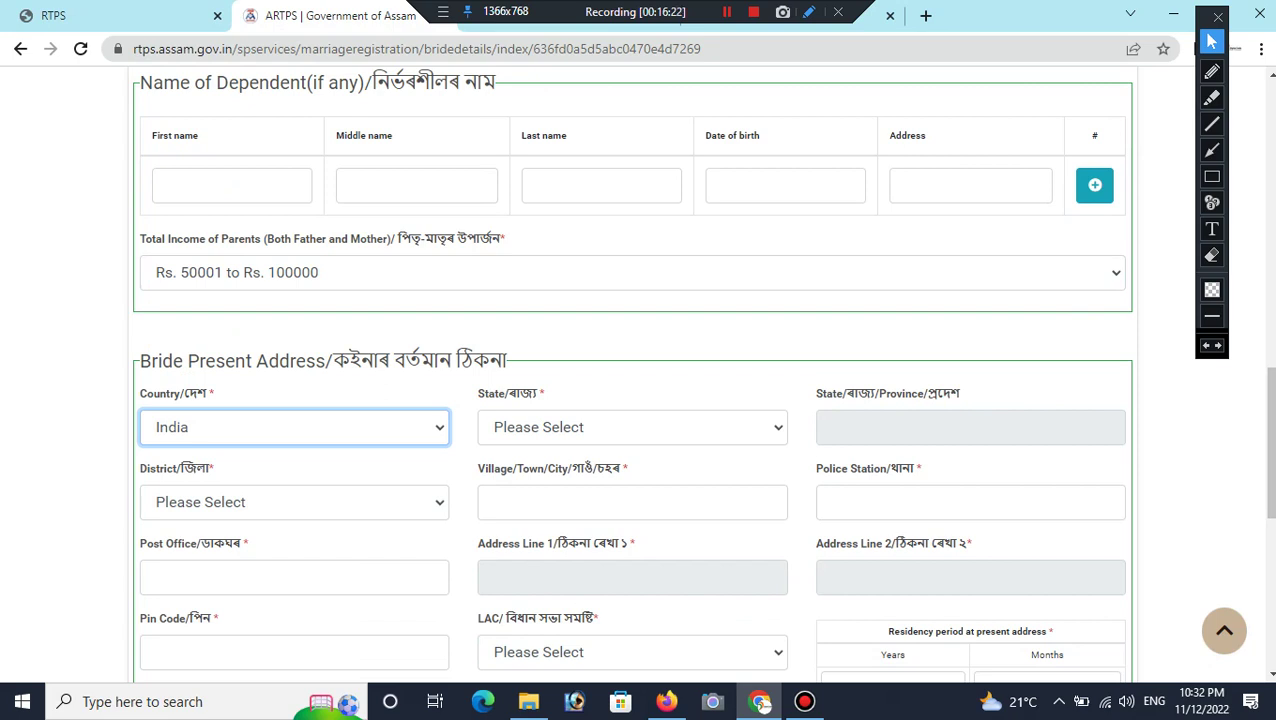
pyautogui.press('Tab')
# Step: Browse the State list without choosing, then visit district, village and post office fields
pyautogui.hotkey('alt', 'Down')
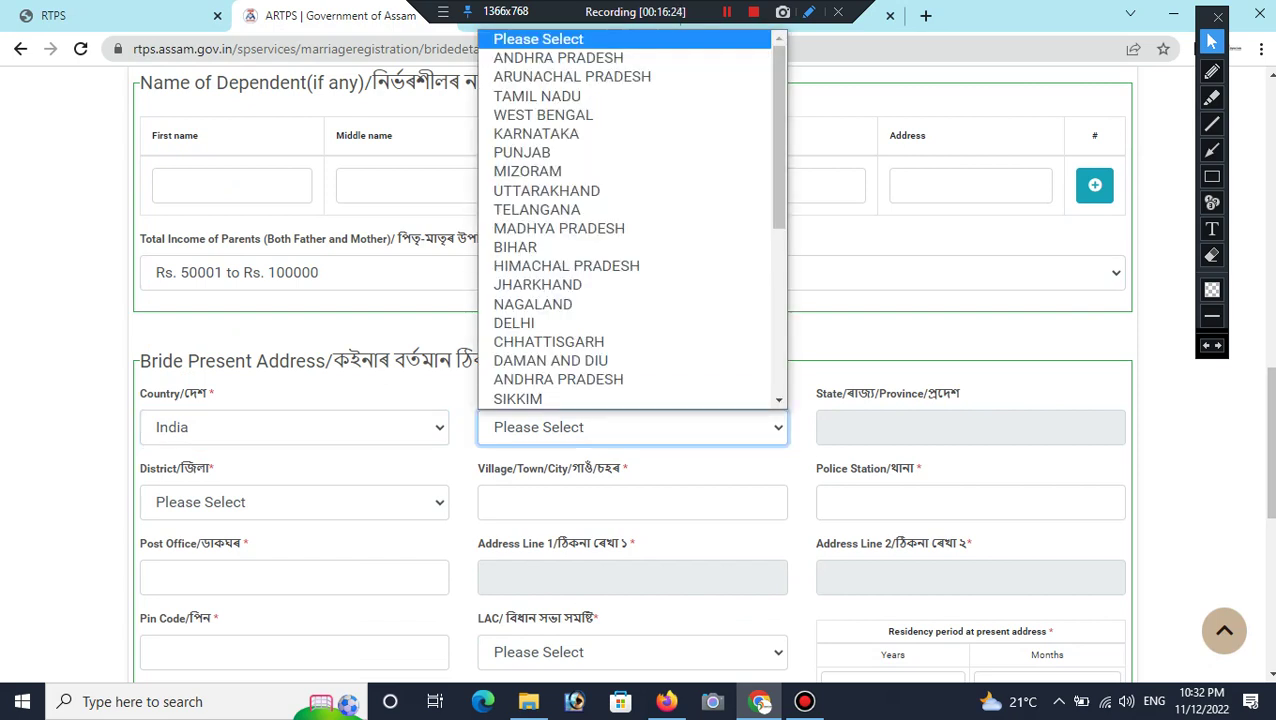
pyautogui.press('pagedown')
pyautogui.press('pageup')
pyautogui.press('Down')
pyautogui.press('Up')
pyautogui.press('Down')
pyautogui.press('Up')
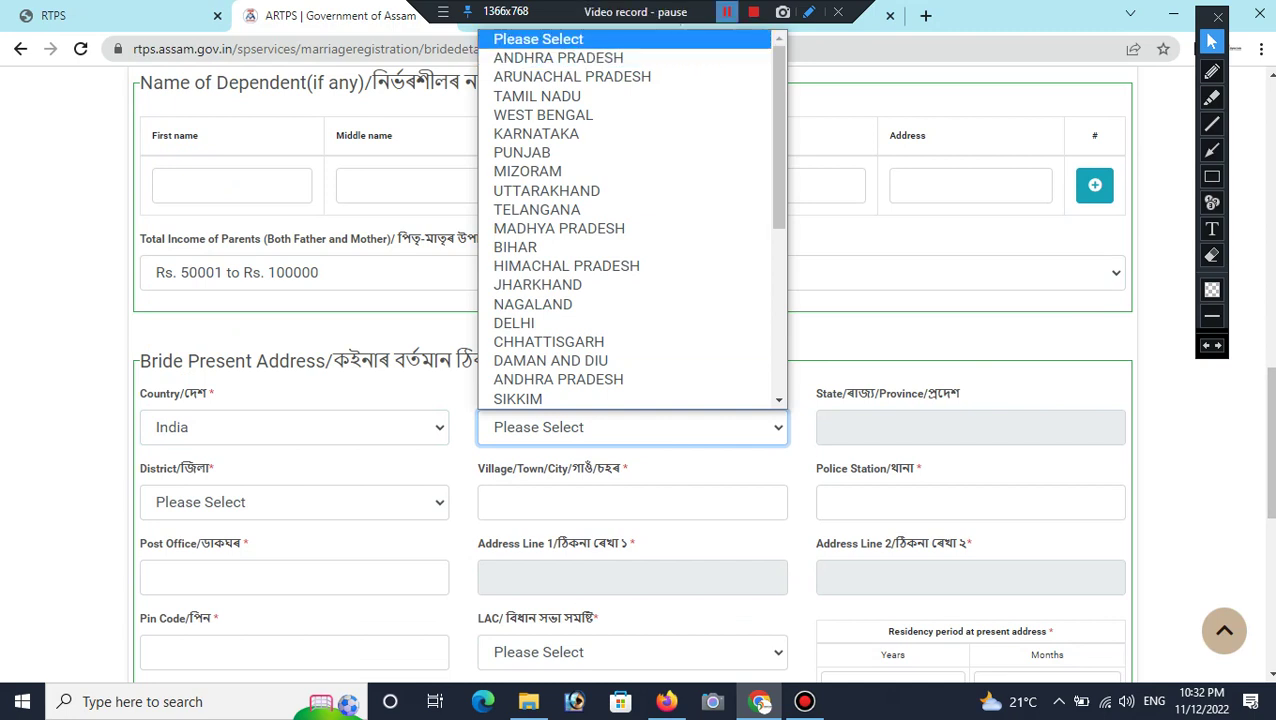
pyautogui.press('Escape')
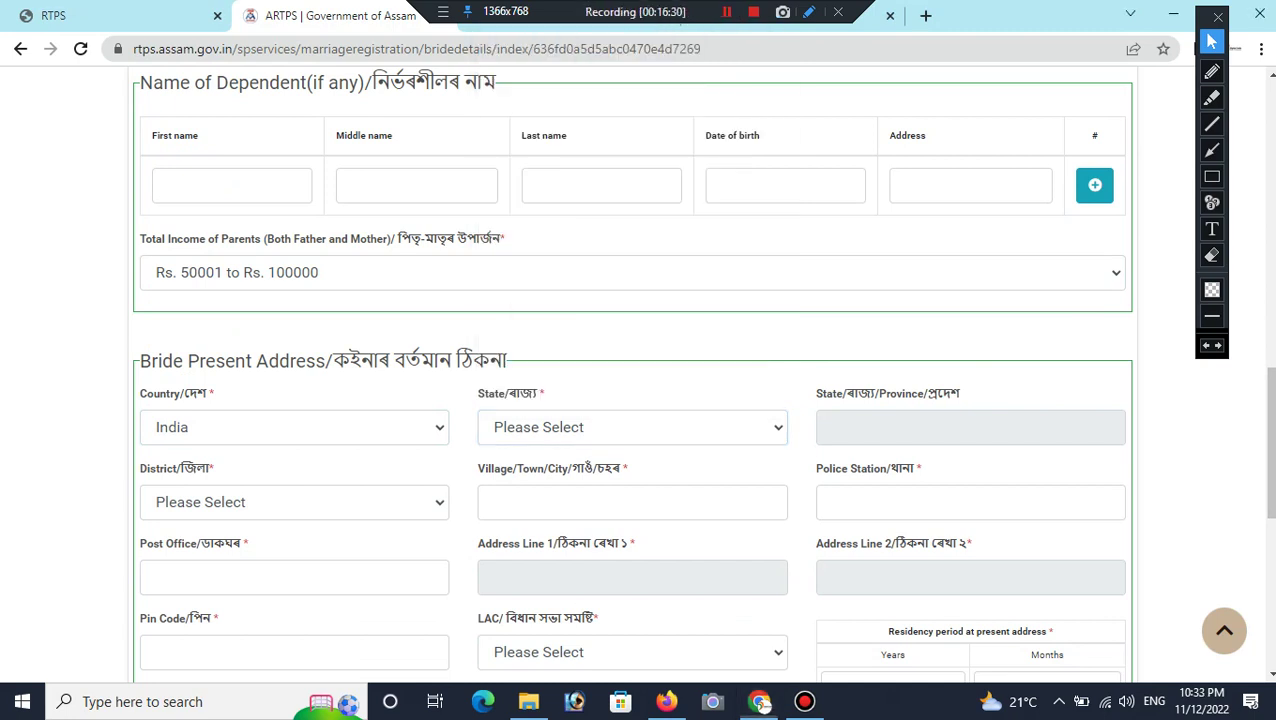
pyautogui.hotkey('alt', 'Down')
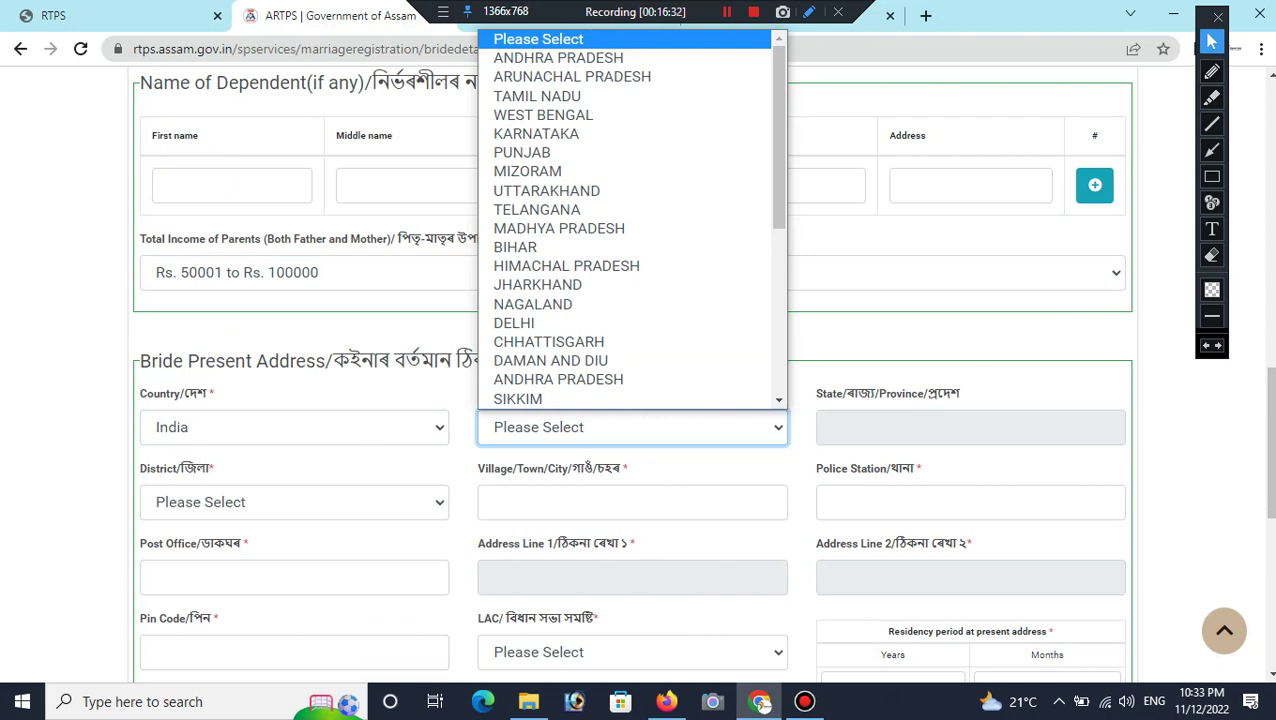
pyautogui.press('Escape')
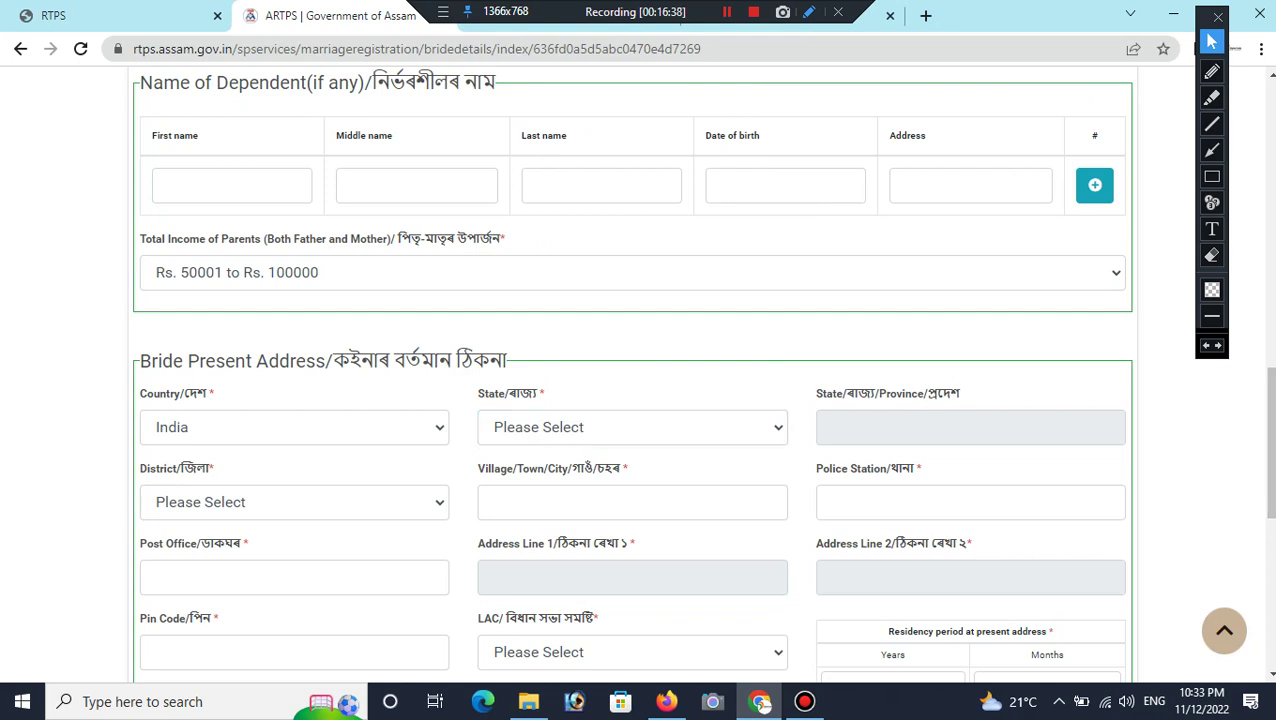
pyautogui.click(294, 502)
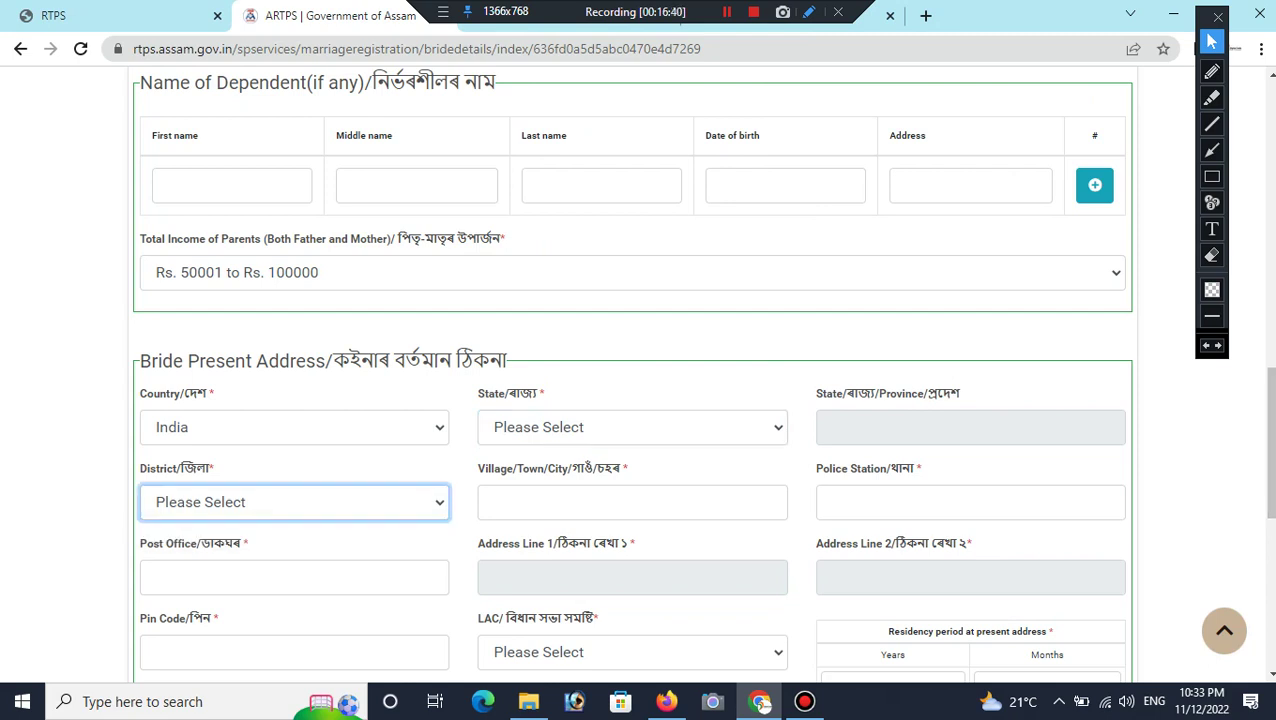
pyautogui.click(632, 502)
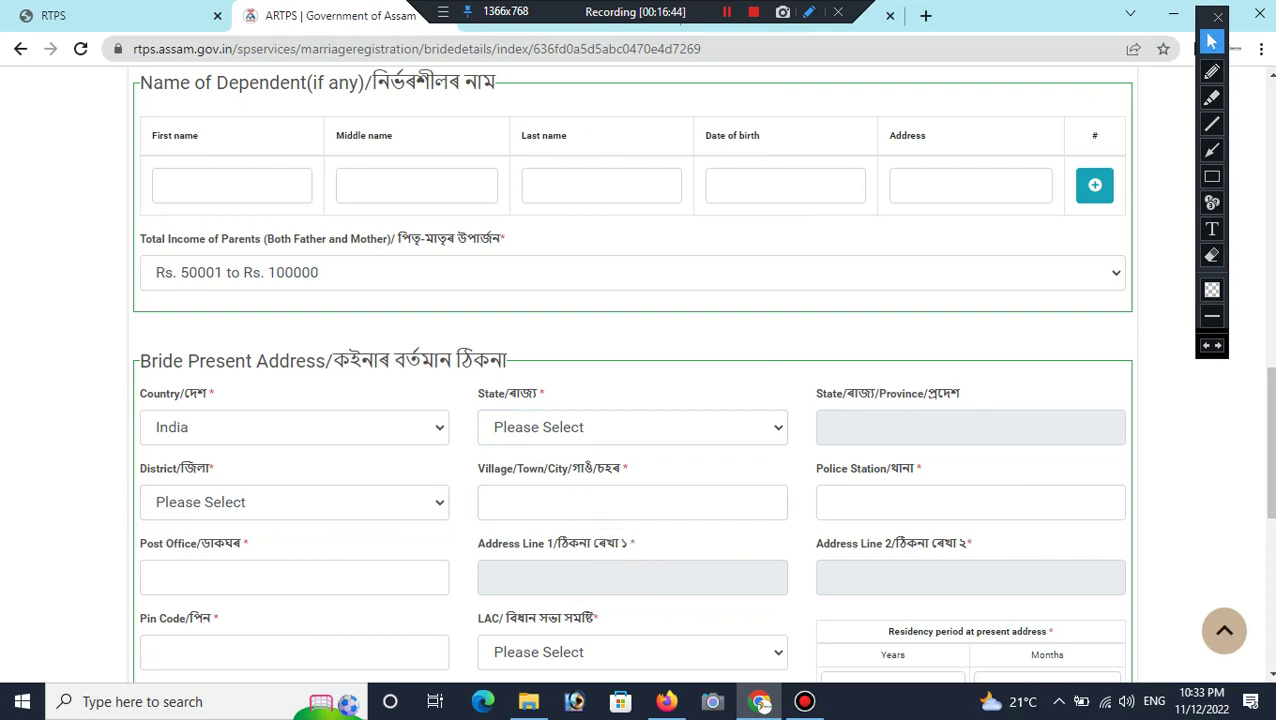
pyautogui.click(294, 577)
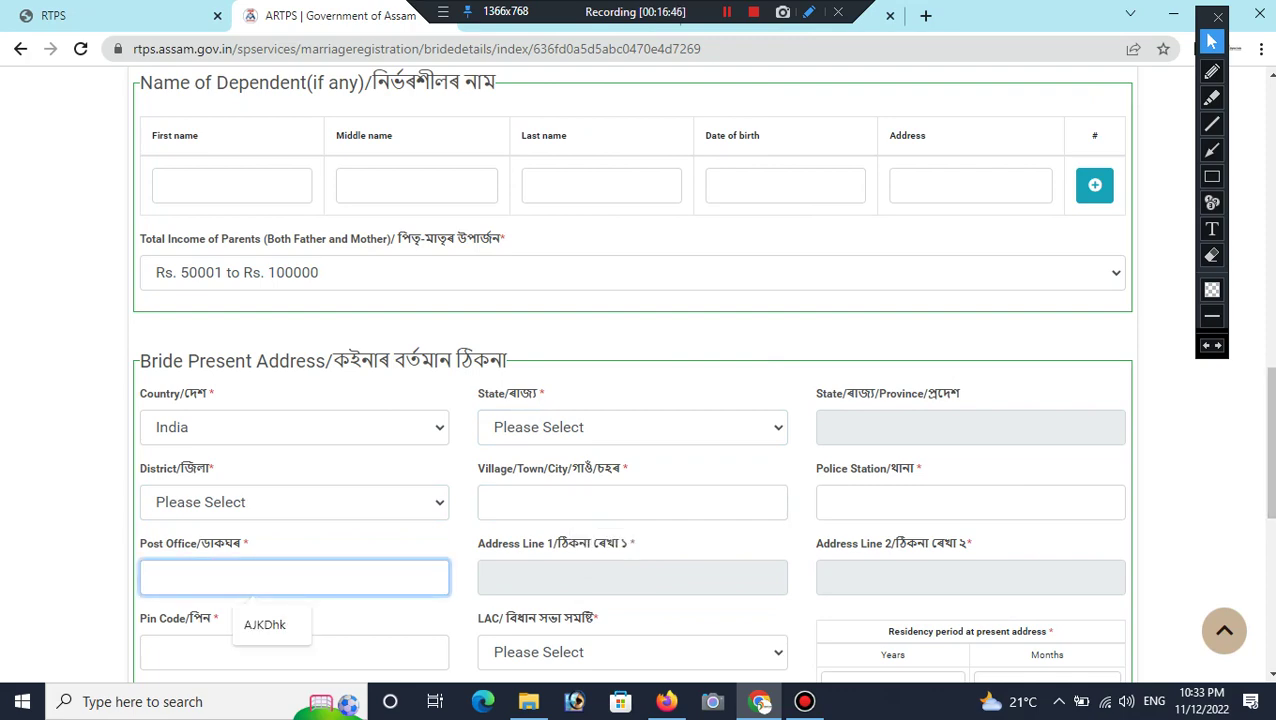
# Step: Enter a residency period of 21 years and 3 months, correcting a mistyped month
pyautogui.scroll(5, 640, 373)
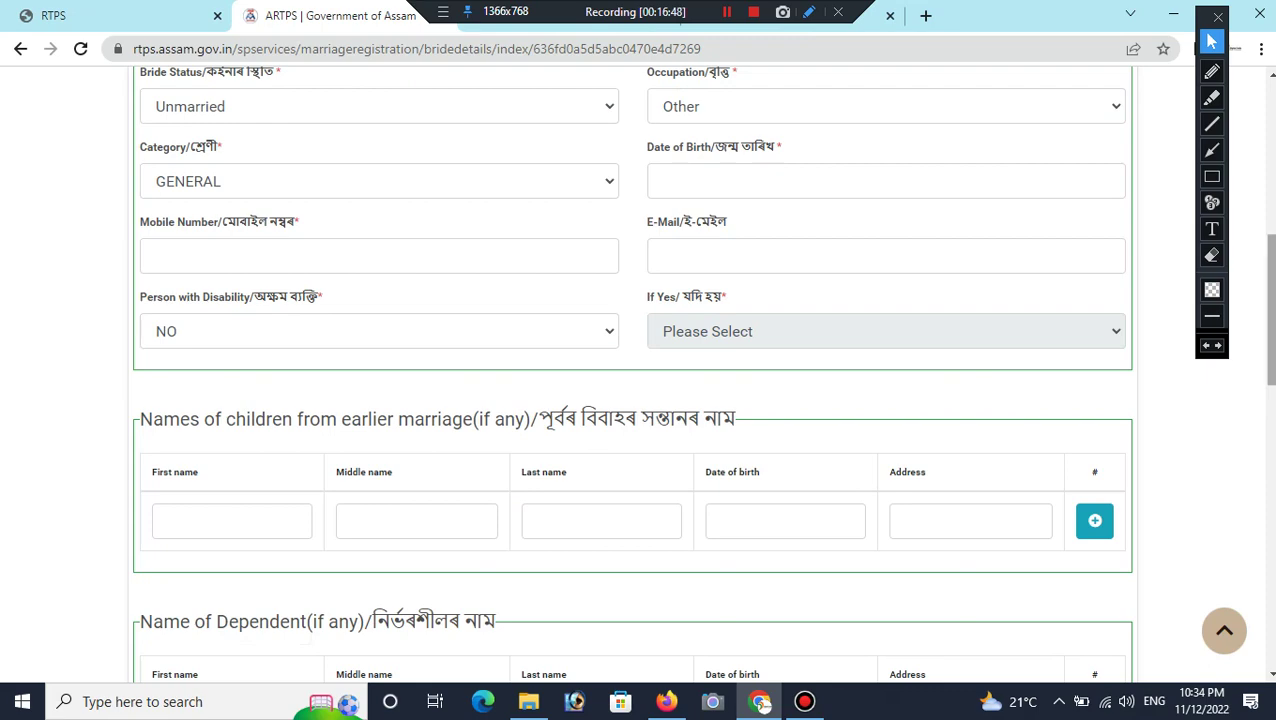
pyautogui.scroll(-5, 632, 374)
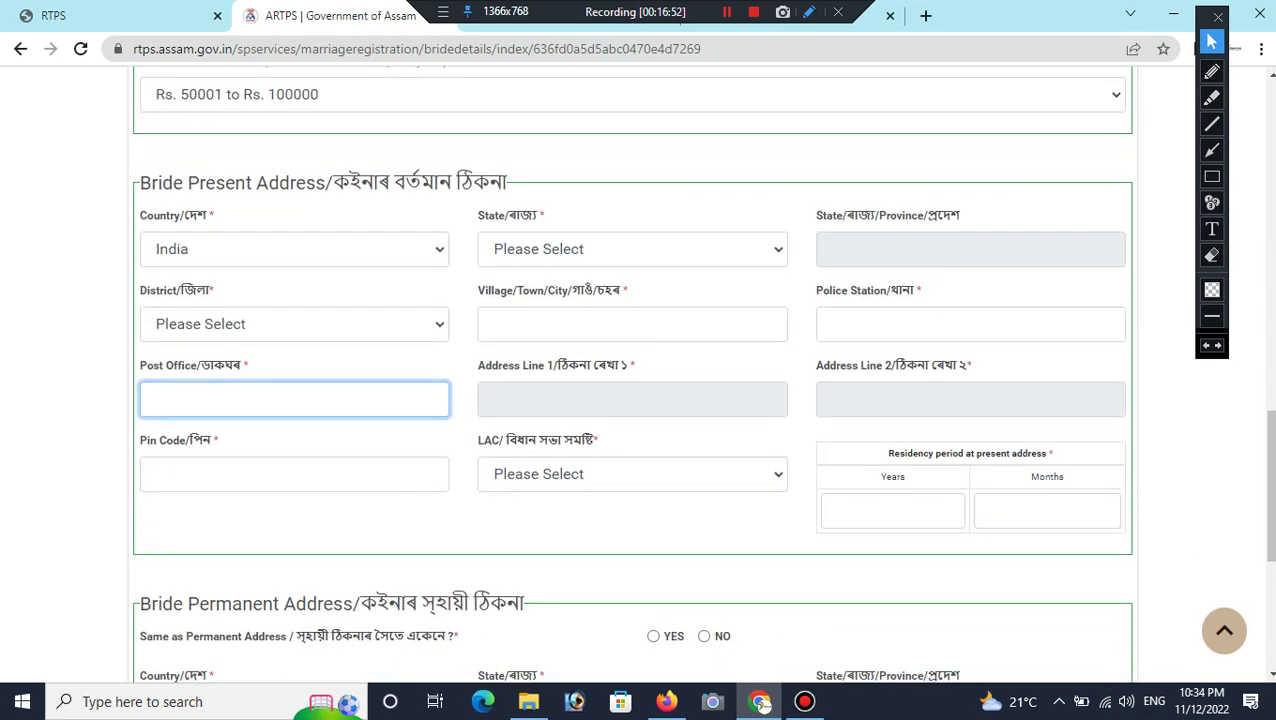
pyautogui.click(251, 476)
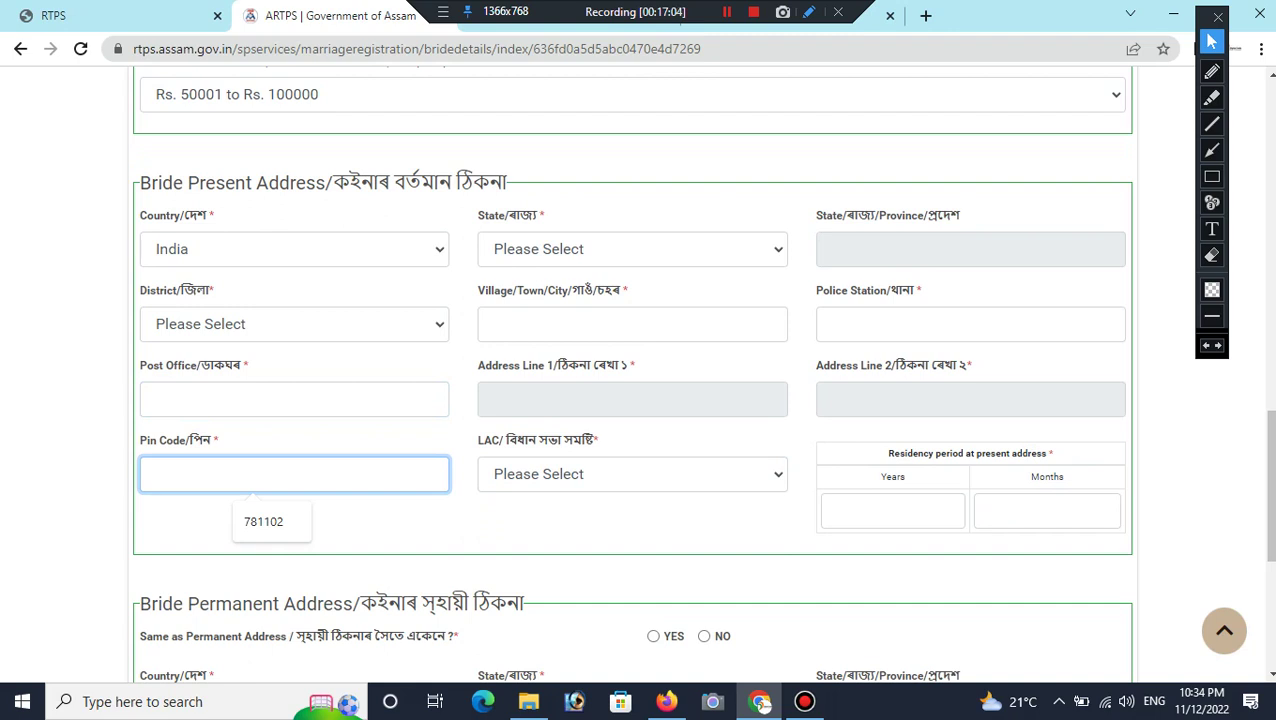
pyautogui.click(892, 511)
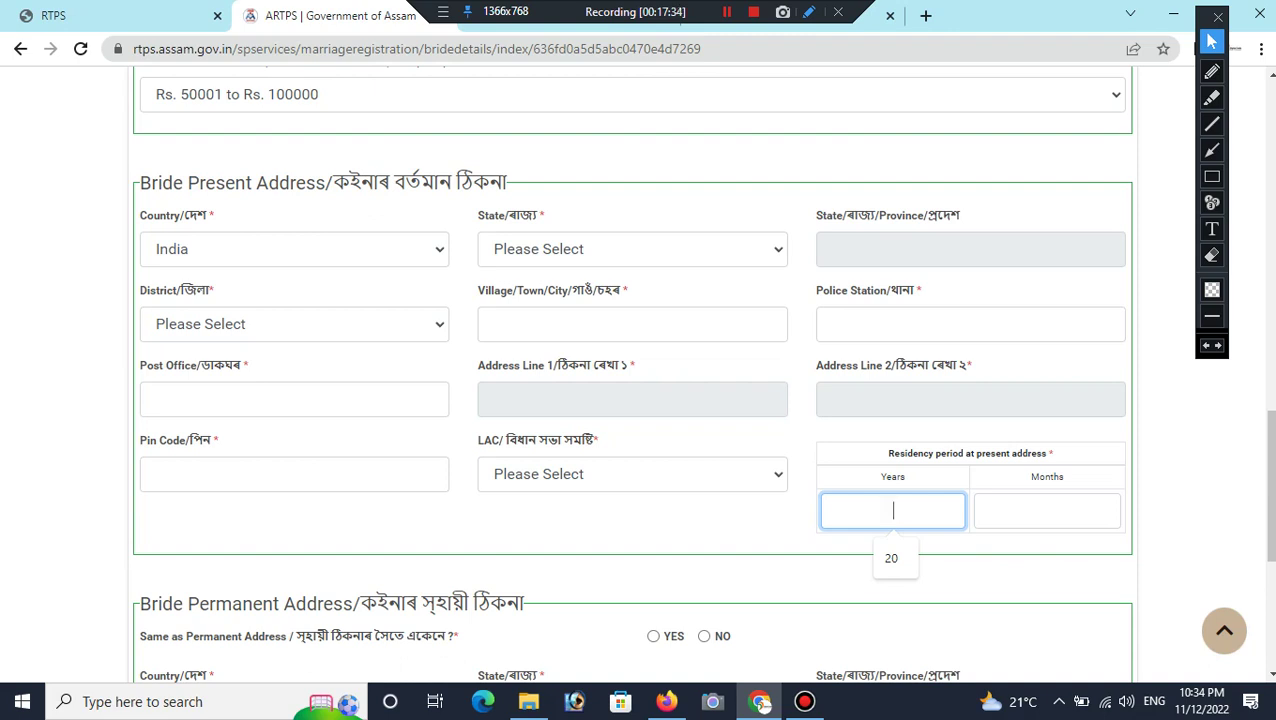
pyautogui.write('21')
pyautogui.click(1046, 510)
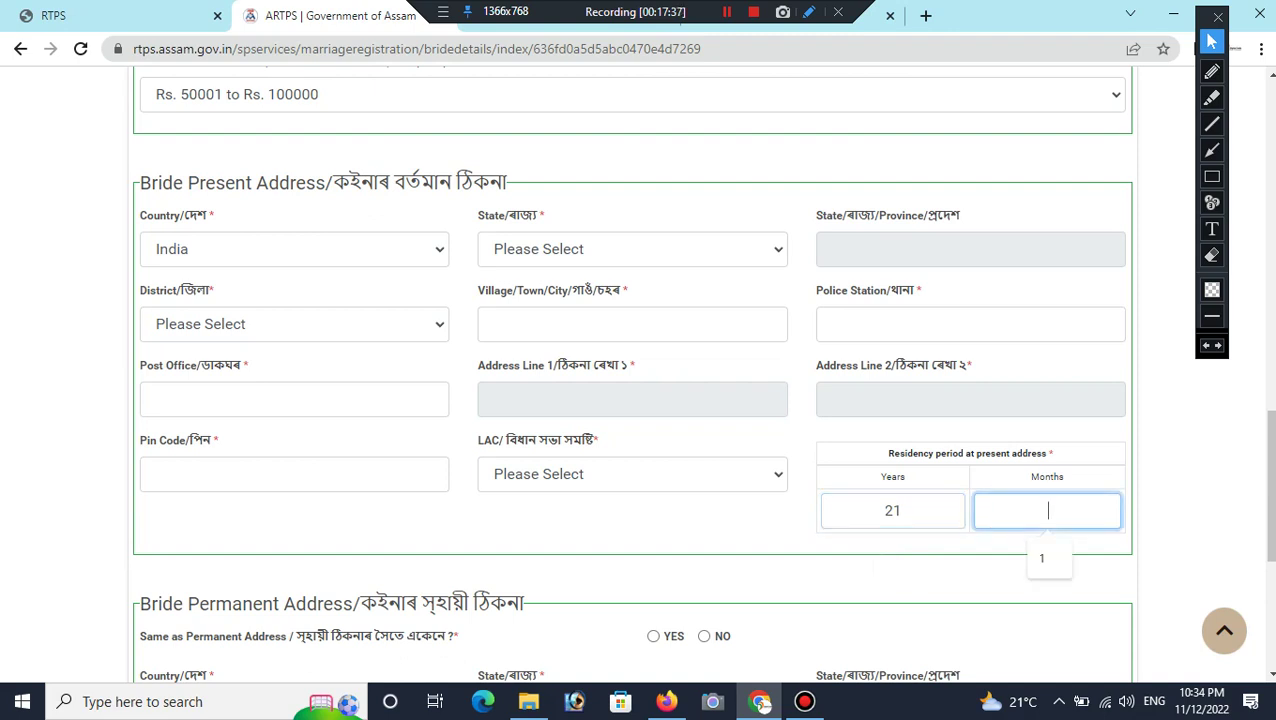
pyautogui.write('9')
pyautogui.press('BackSpace')
pyautogui.write('3')
pyautogui.scroll(-2, 632, 373)
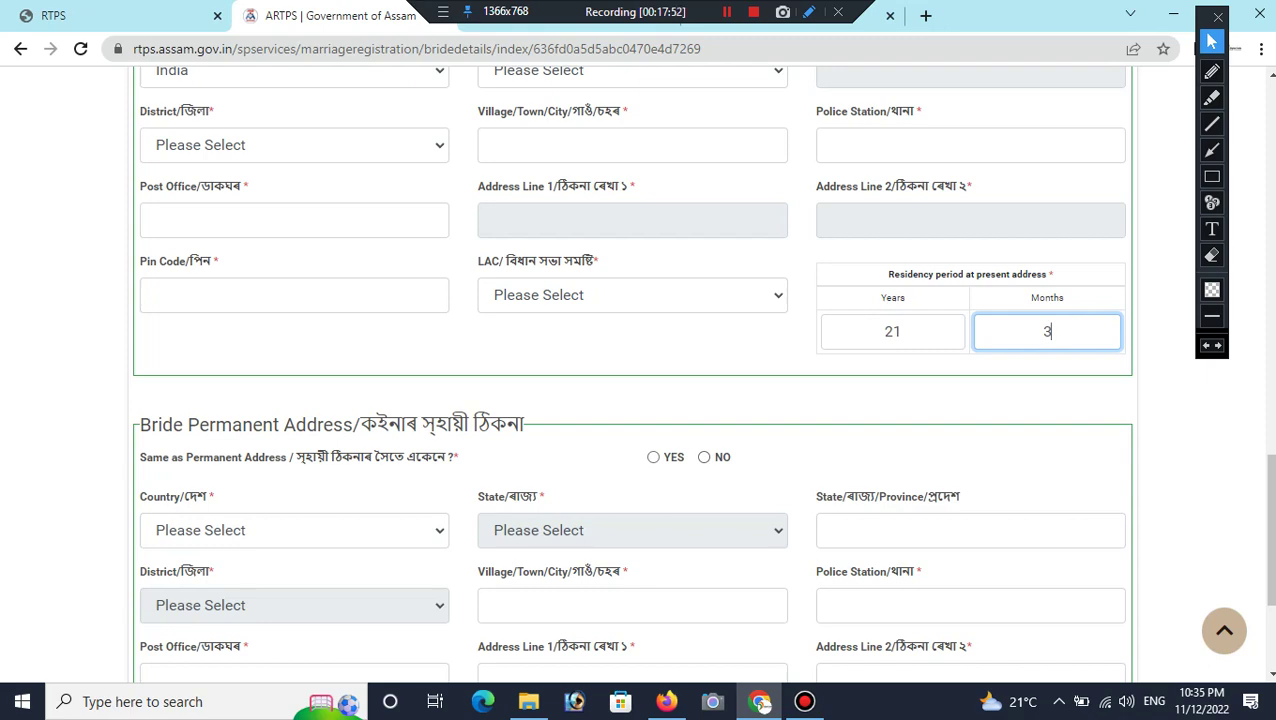
# Step: Save the bride details with Save & Next and confirm Yes
pyautogui.scroll(-3, 640, 365)
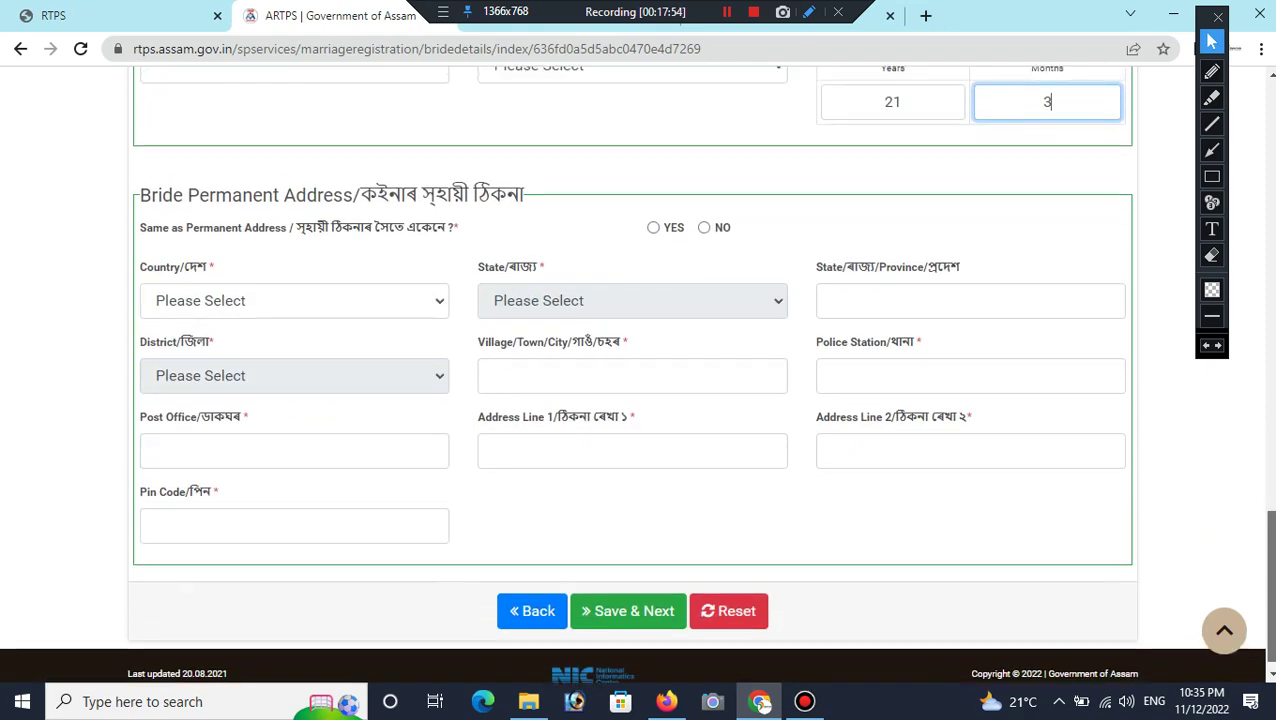
pyautogui.scroll(8, 640, 375)
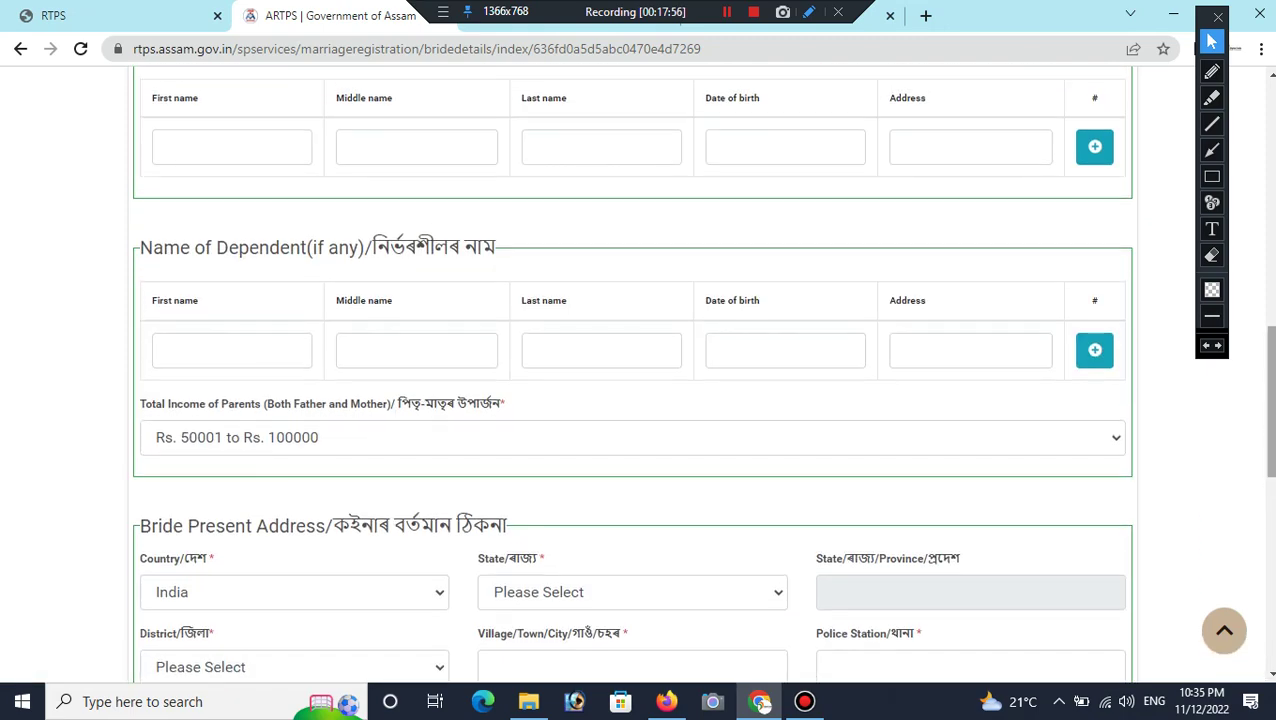
pyautogui.scroll(10, 640, 375)
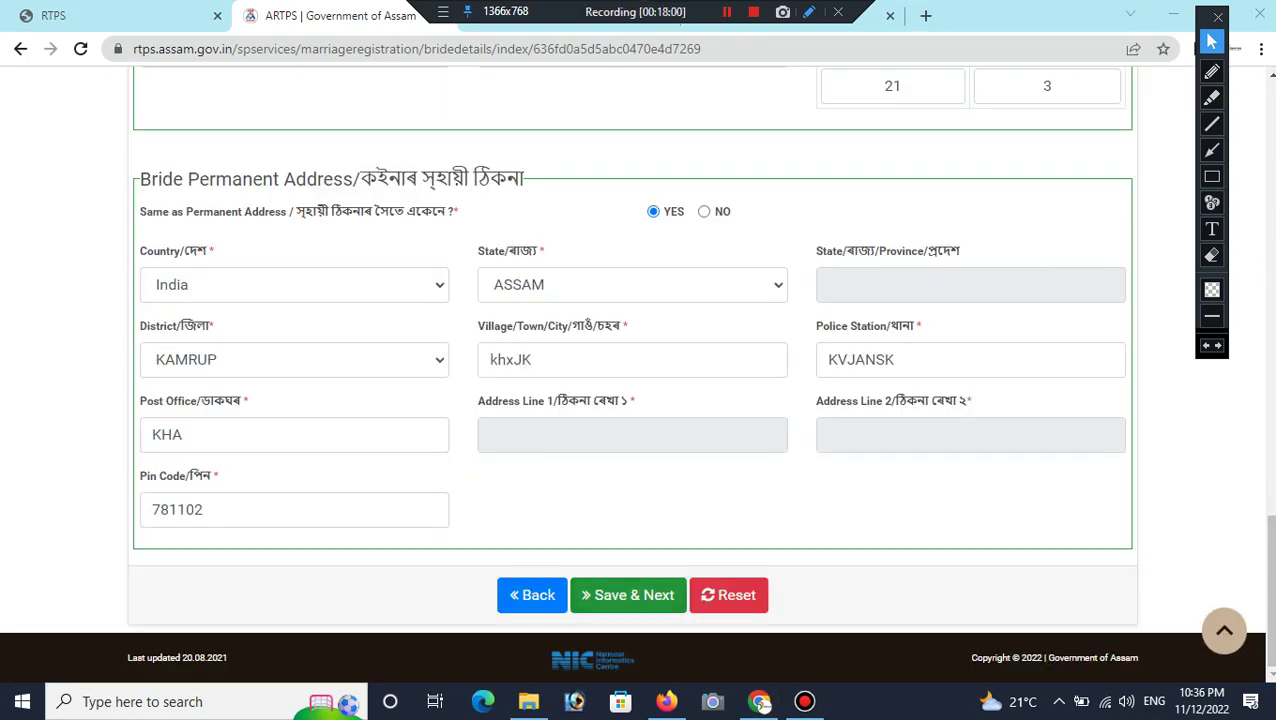
pyautogui.click(628, 595)
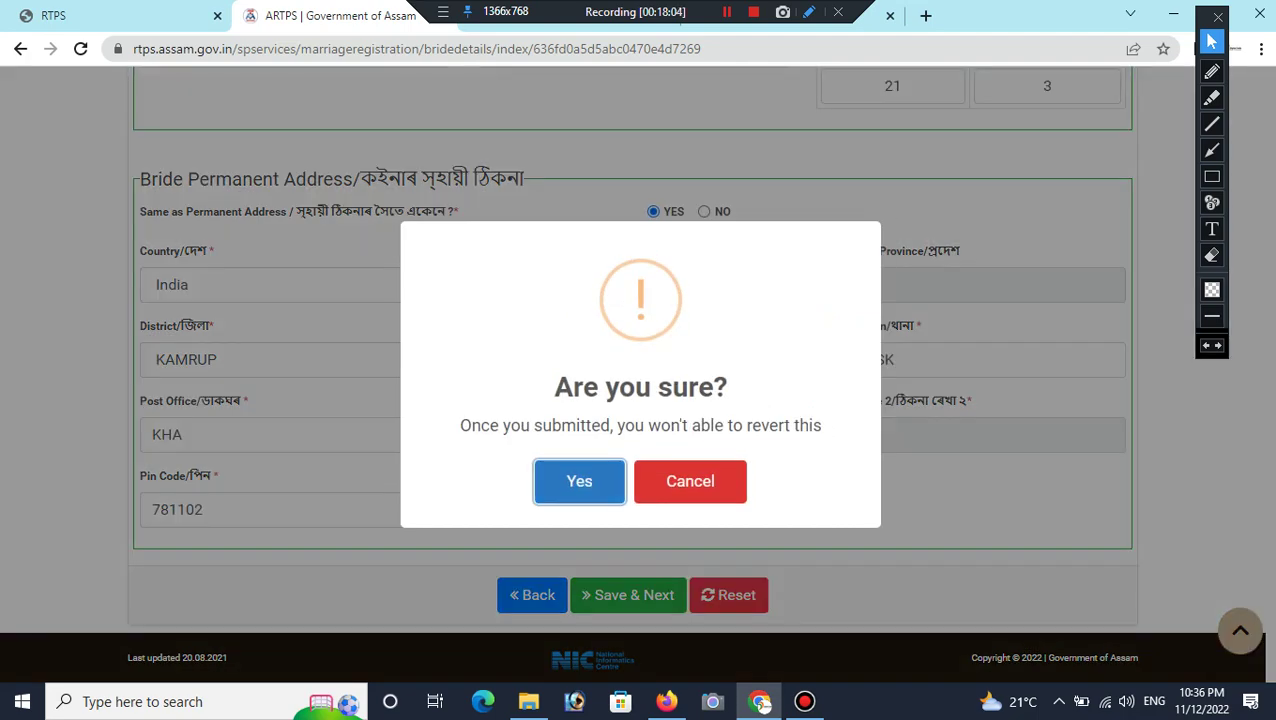
pyautogui.press('Return')
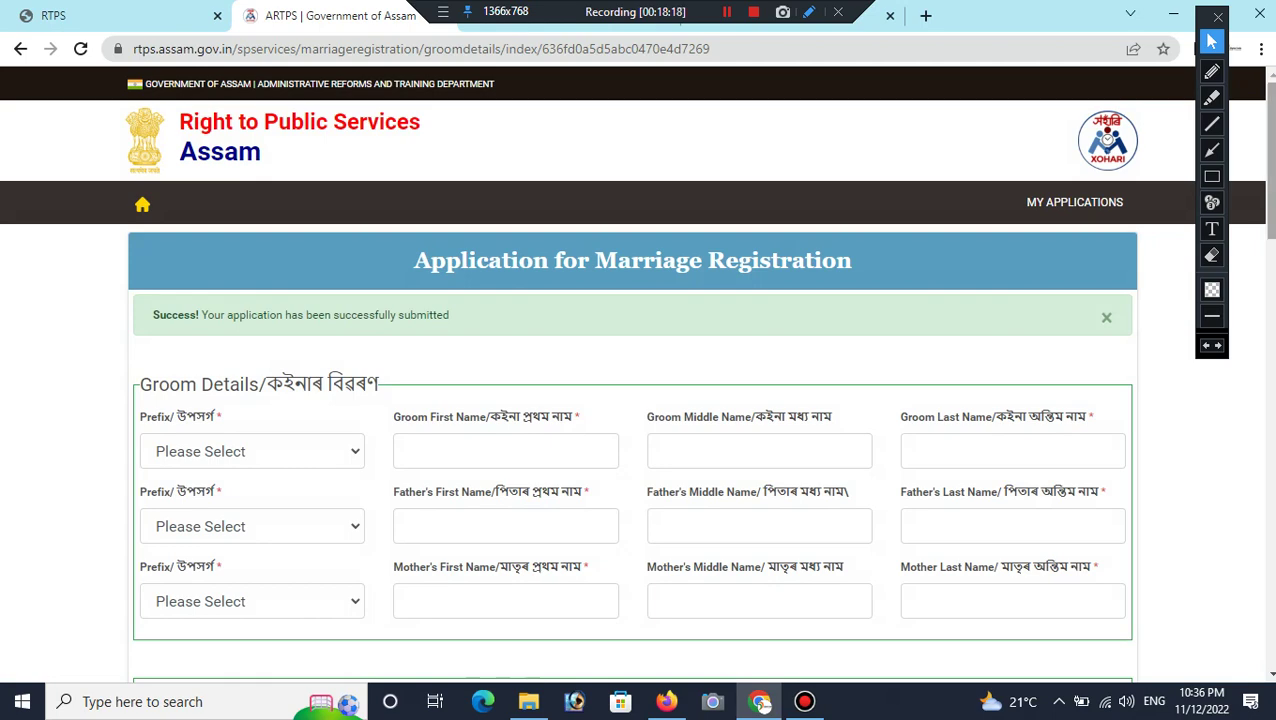
# Step: Set the groom's prefix to Mr
pyautogui.scroll(-2, 636, 373)
pyautogui.scroll(1, 636, 373)
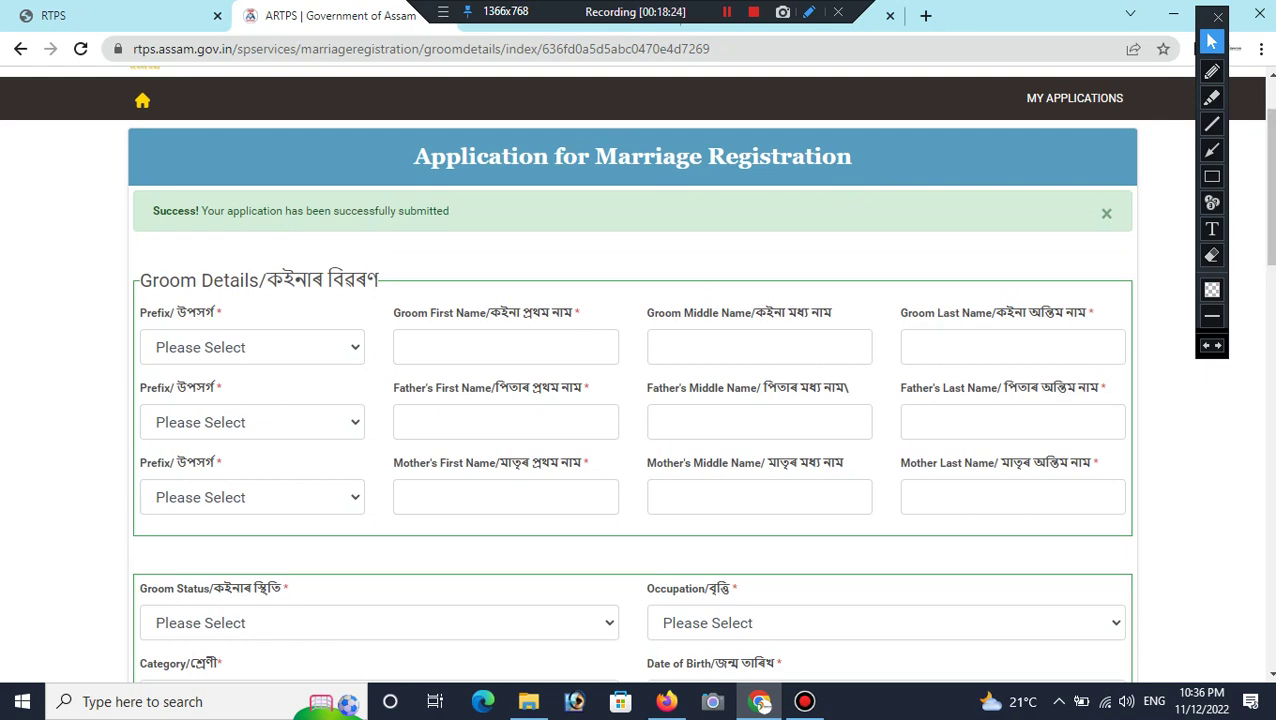
pyautogui.click(252, 347)
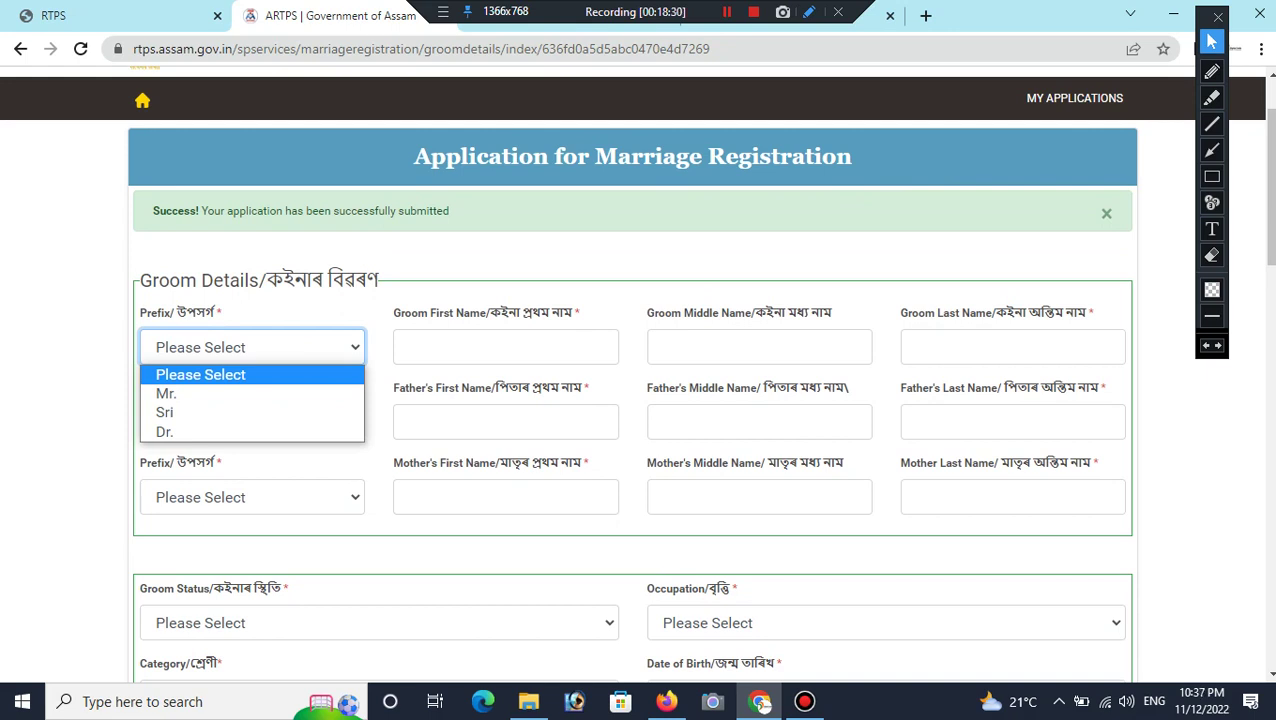
pyautogui.press('Down')
pyautogui.press('Return')
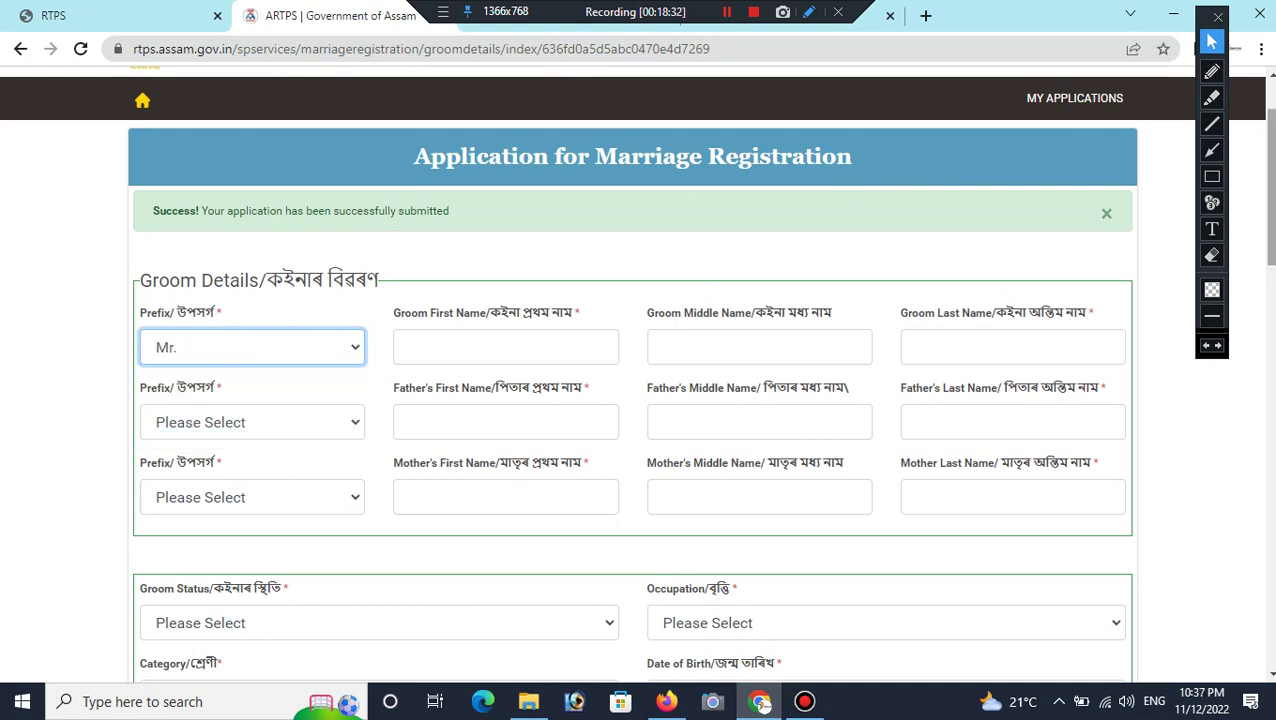
# Step: Save the groom details with Save & Next and confirm Yes
pyautogui.scroll(-3, 636, 374)
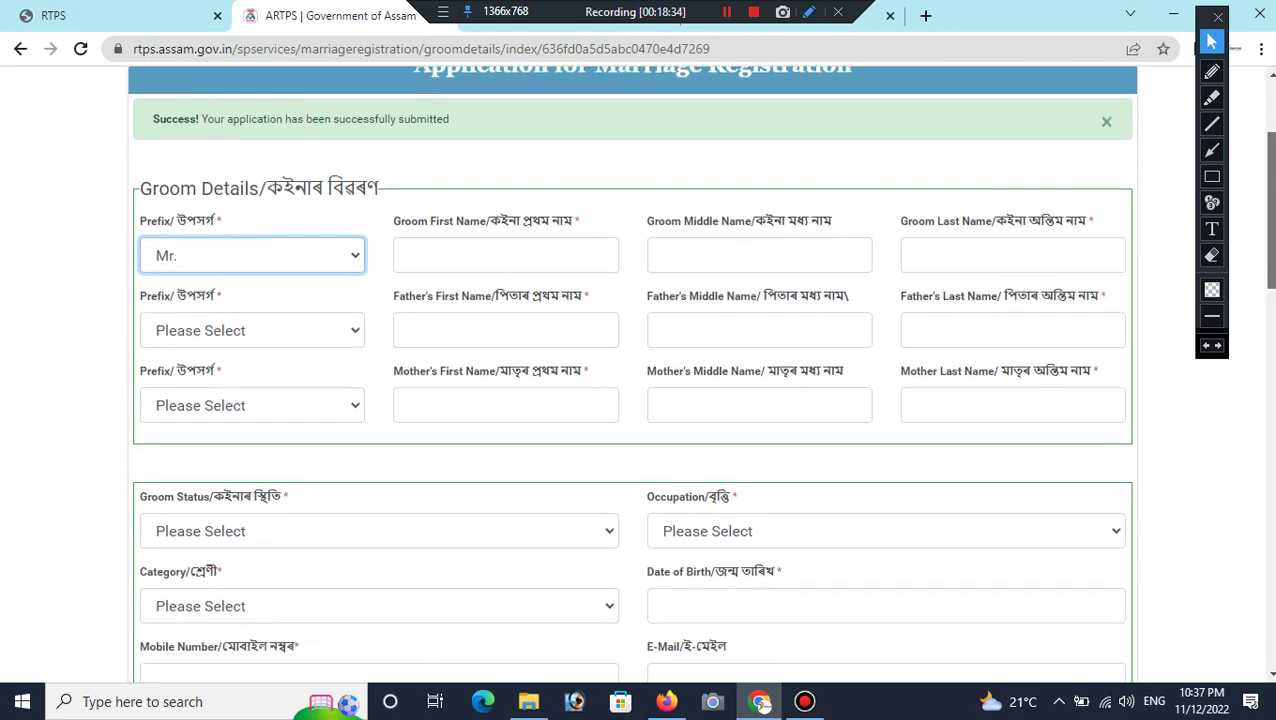
pyautogui.scroll(-3, 636, 374)
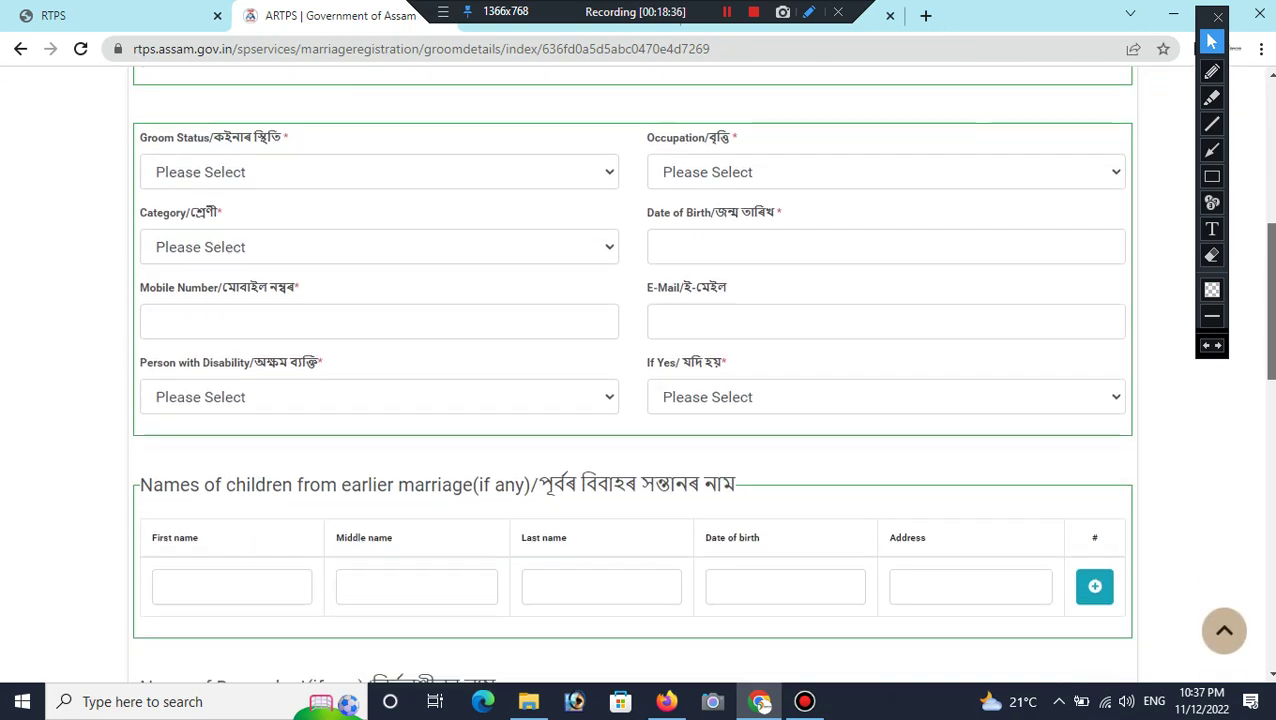
pyautogui.scroll(-5, 636, 374)
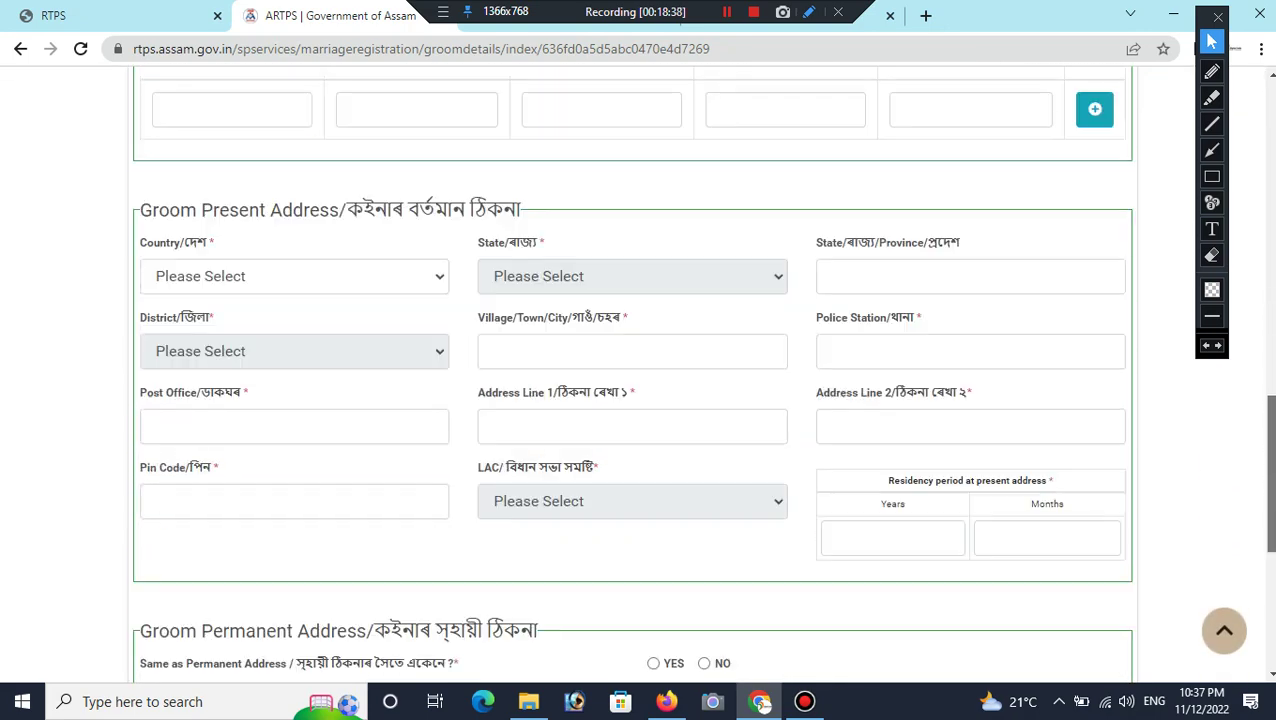
pyautogui.scroll(15, 636, 374)
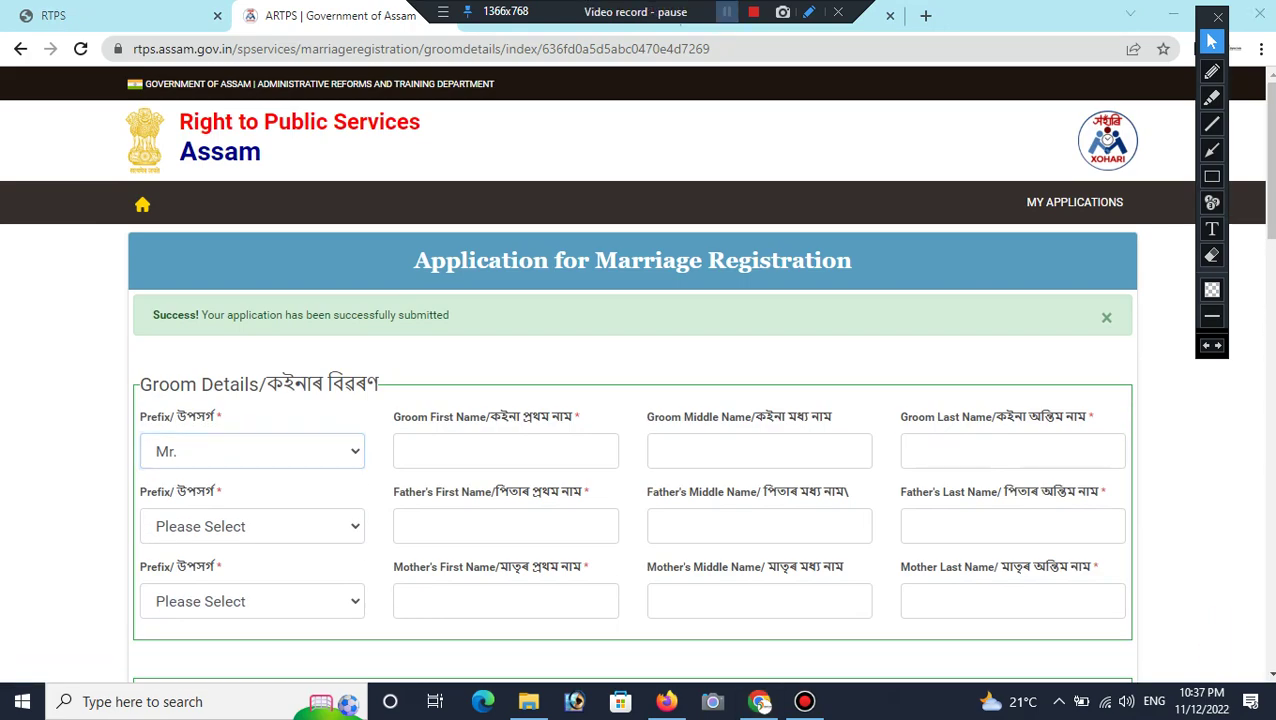
pyautogui.scroll(-15, 636, 374)
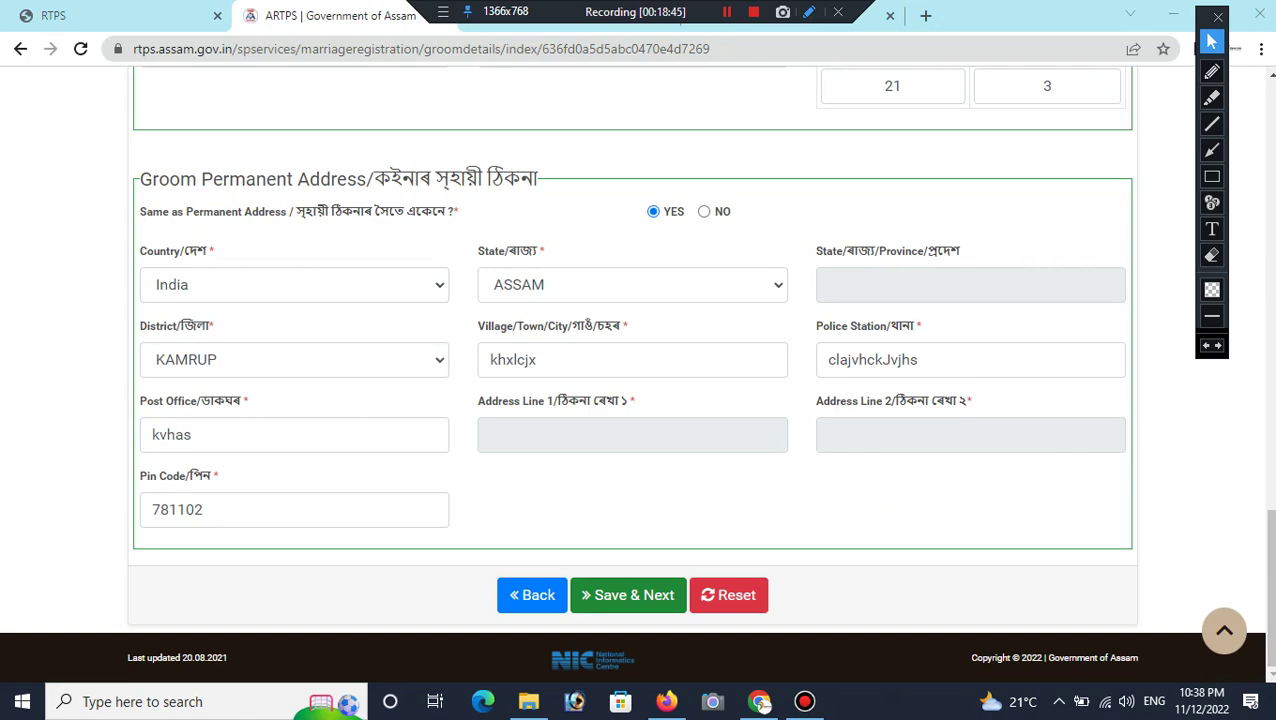
pyautogui.press('Return')
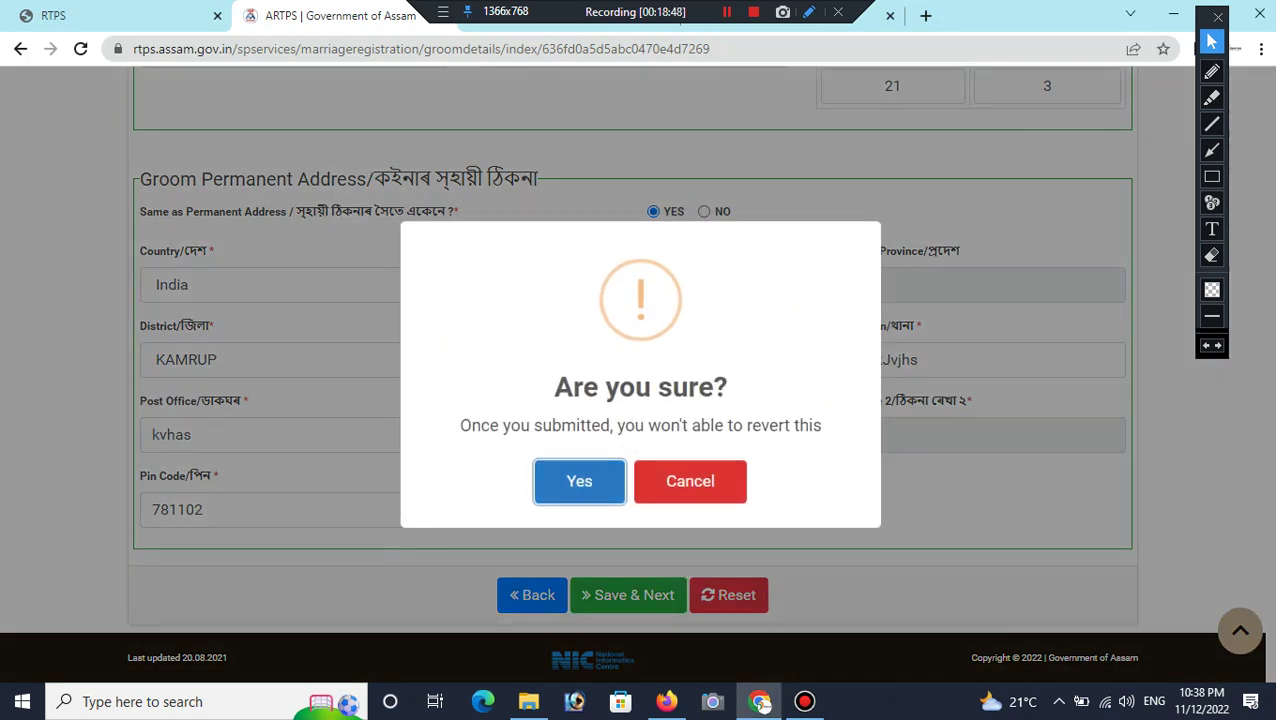
pyautogui.press('Return')
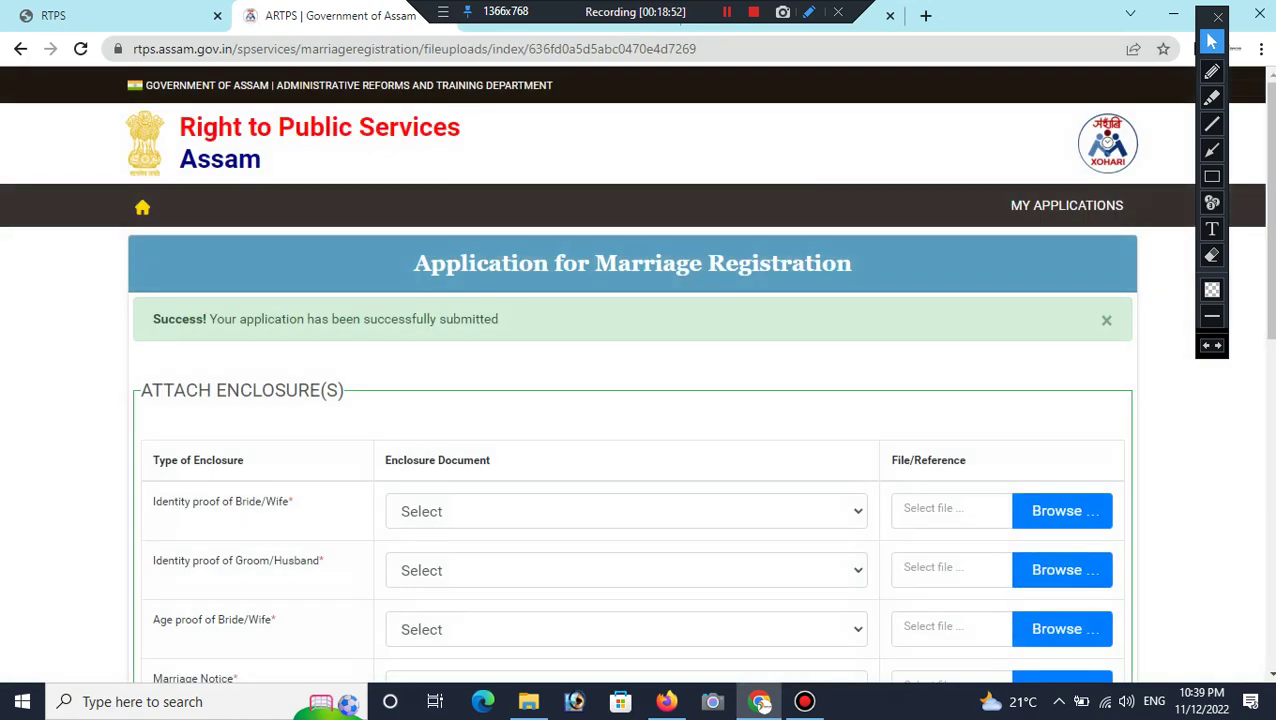
pyautogui.scroll(-3, 636, 374)
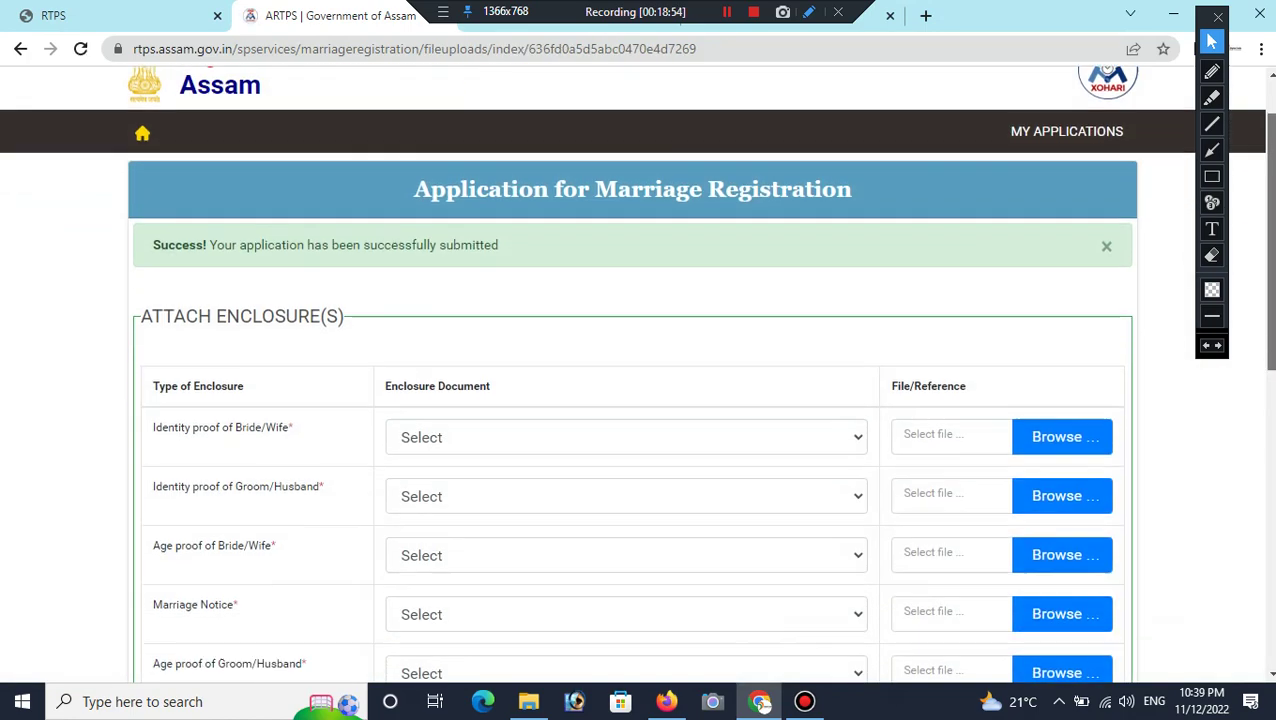
pyautogui.scroll(-1, 636, 373)
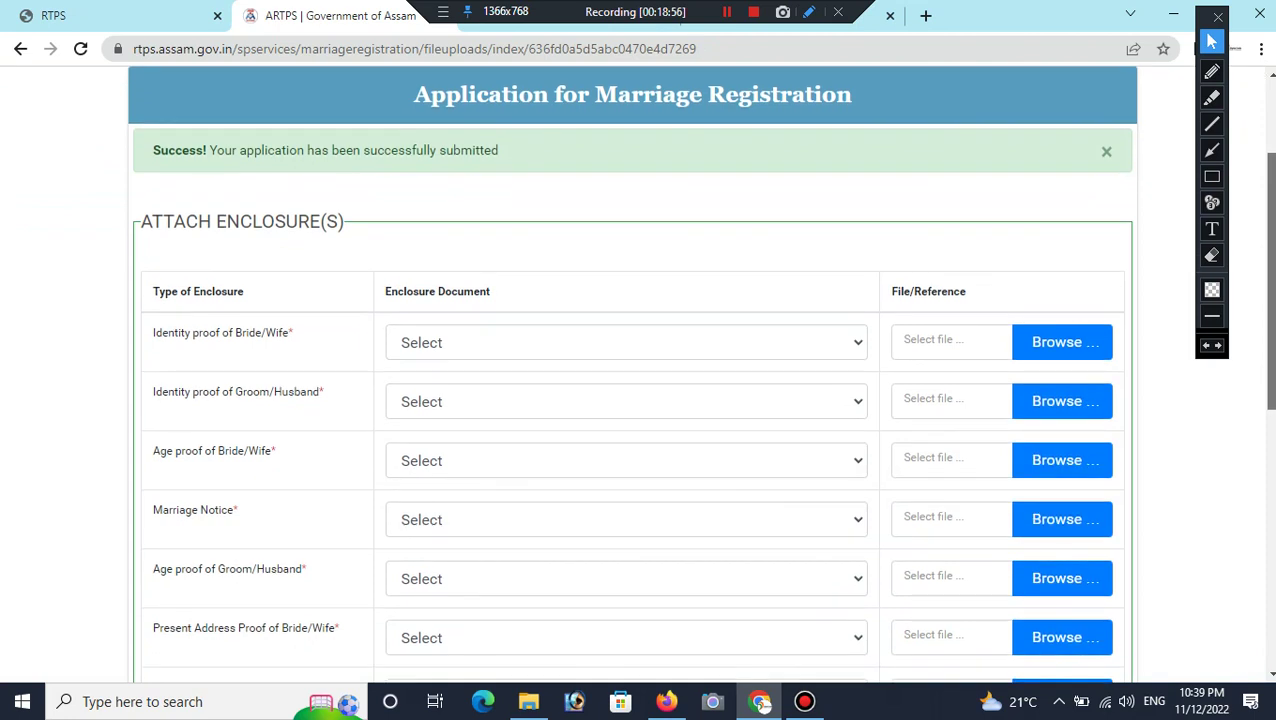
pyautogui.scroll(-1, 636, 374)
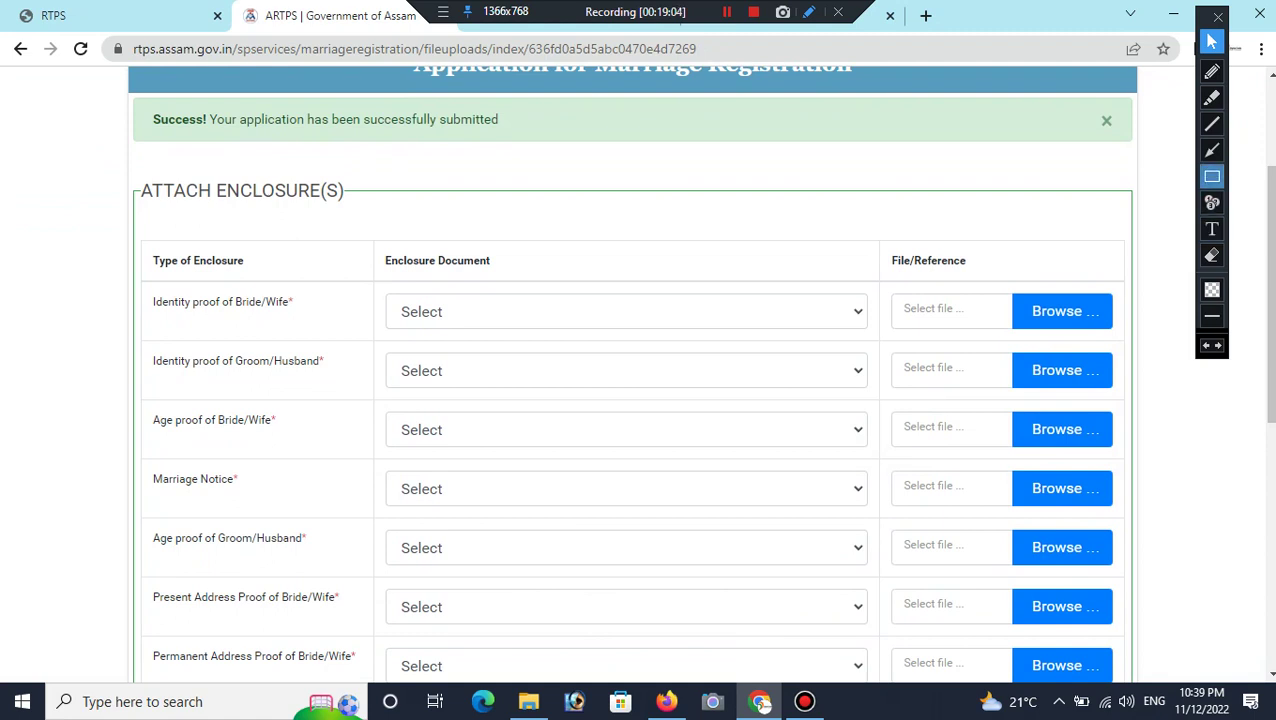
pyautogui.click(1212, 176)
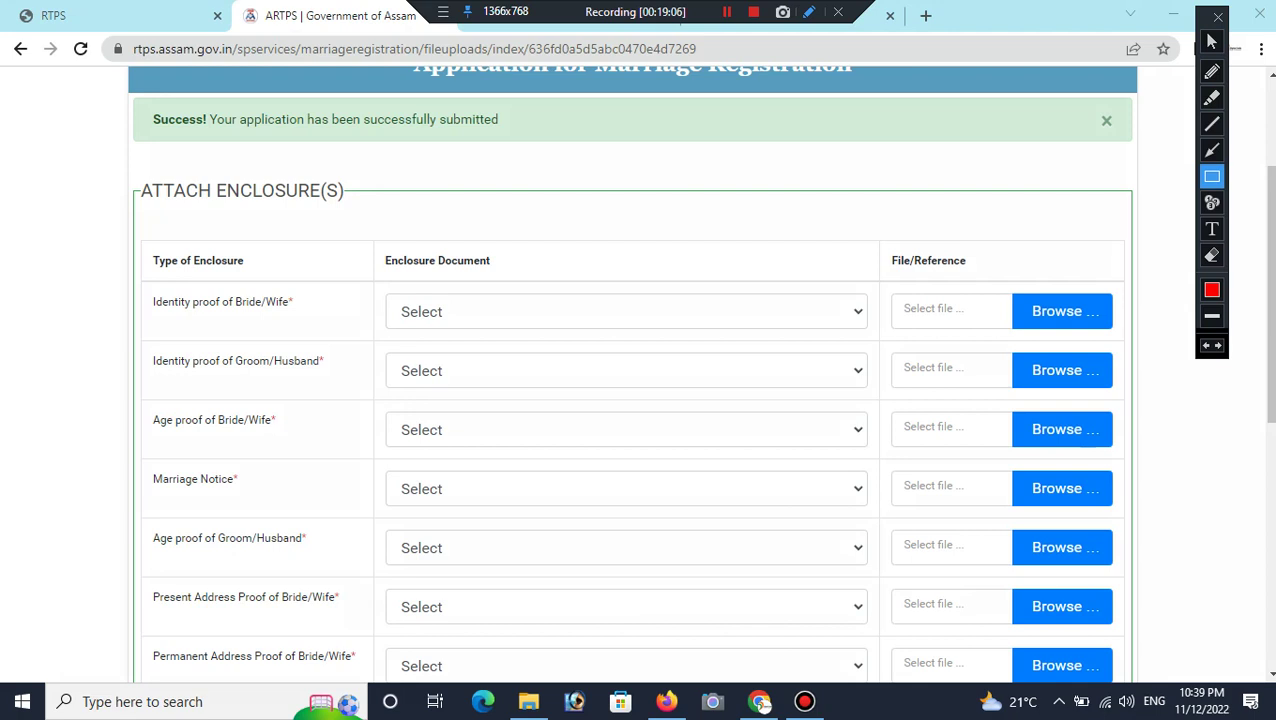
# Step: Choose Voter ID Card as the identity proof for the bride and for the groom
pyautogui.click(1212, 41)
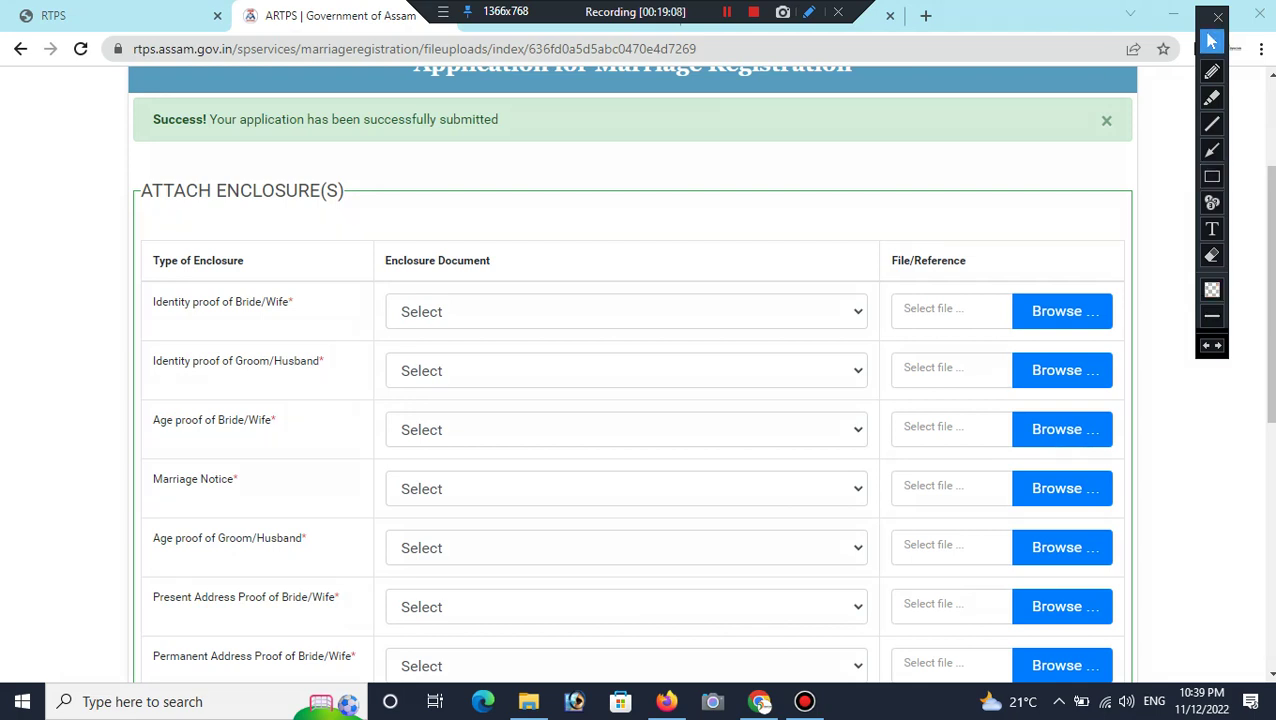
pyautogui.click(626, 311)
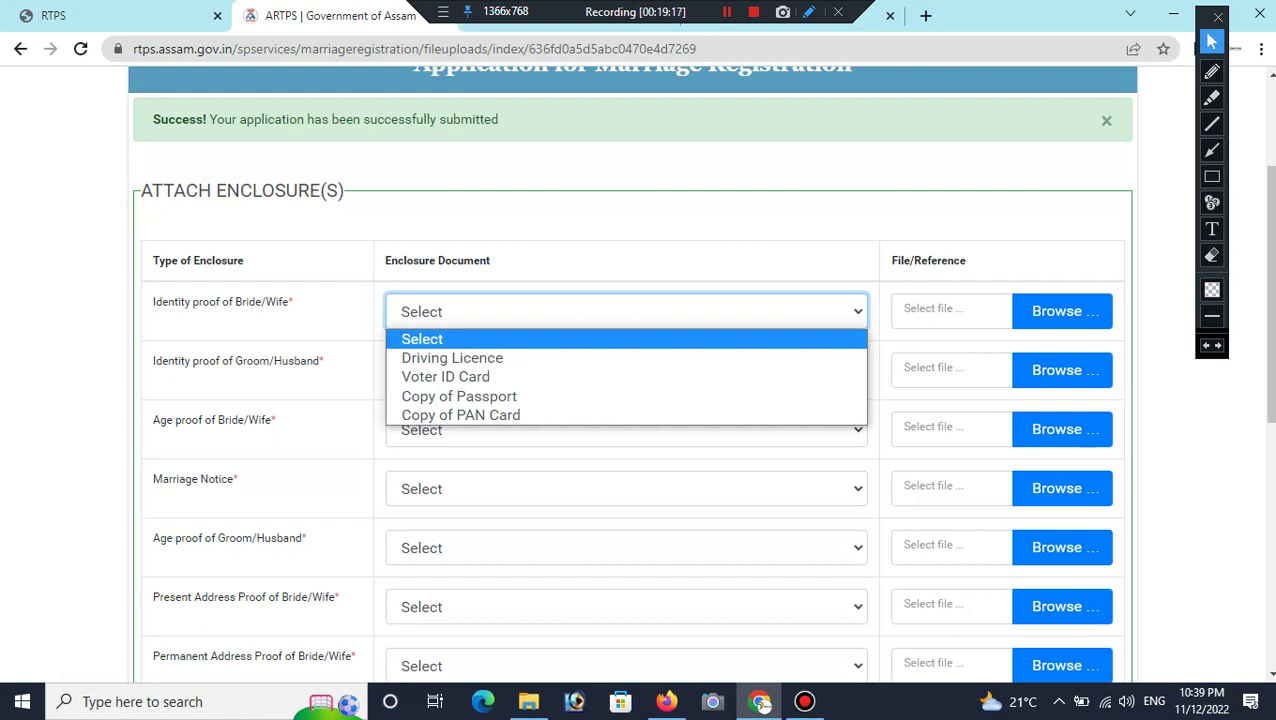
pyautogui.press('Down')
pyautogui.press('Down')
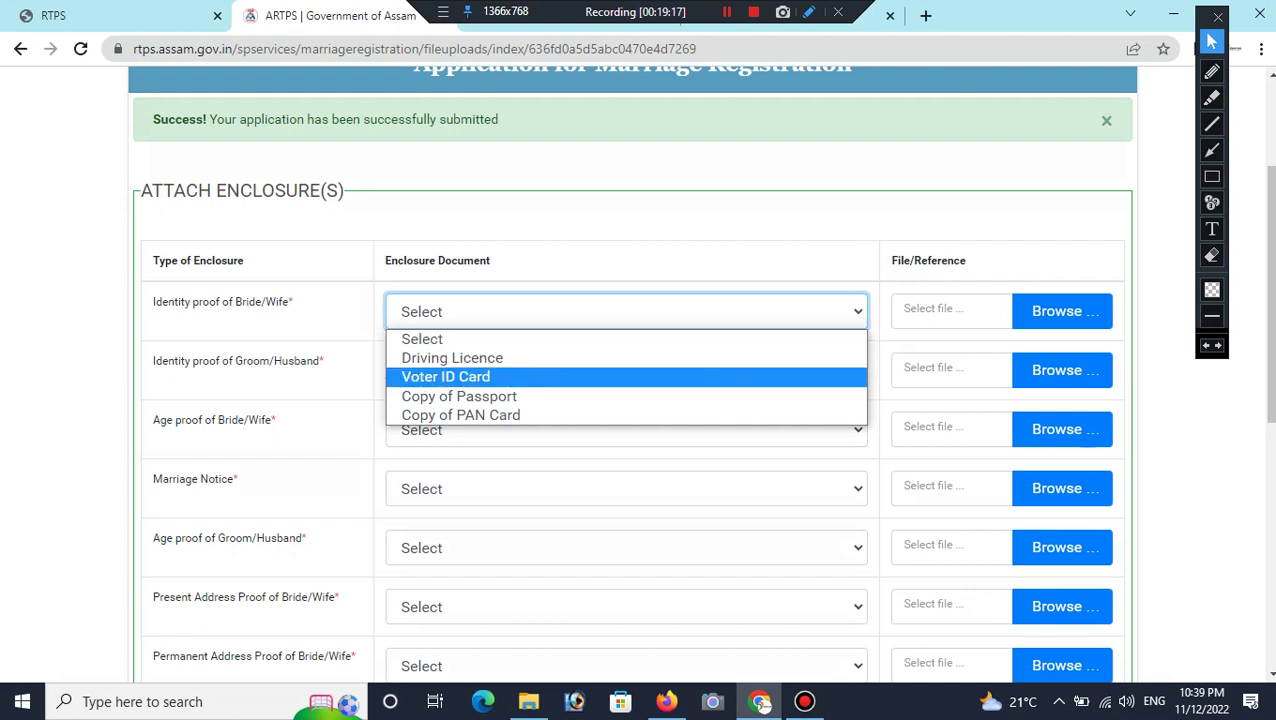
pyautogui.press('Return')
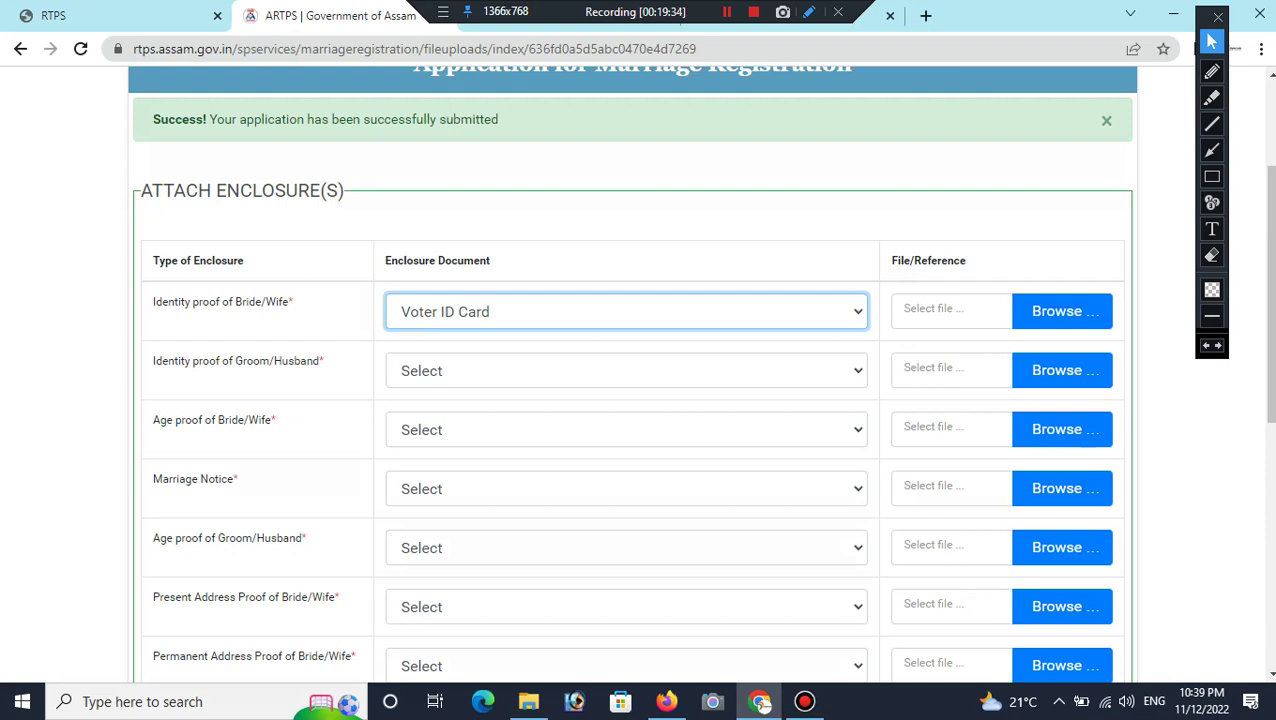
pyautogui.click(626, 370)
pyautogui.click(445, 433)
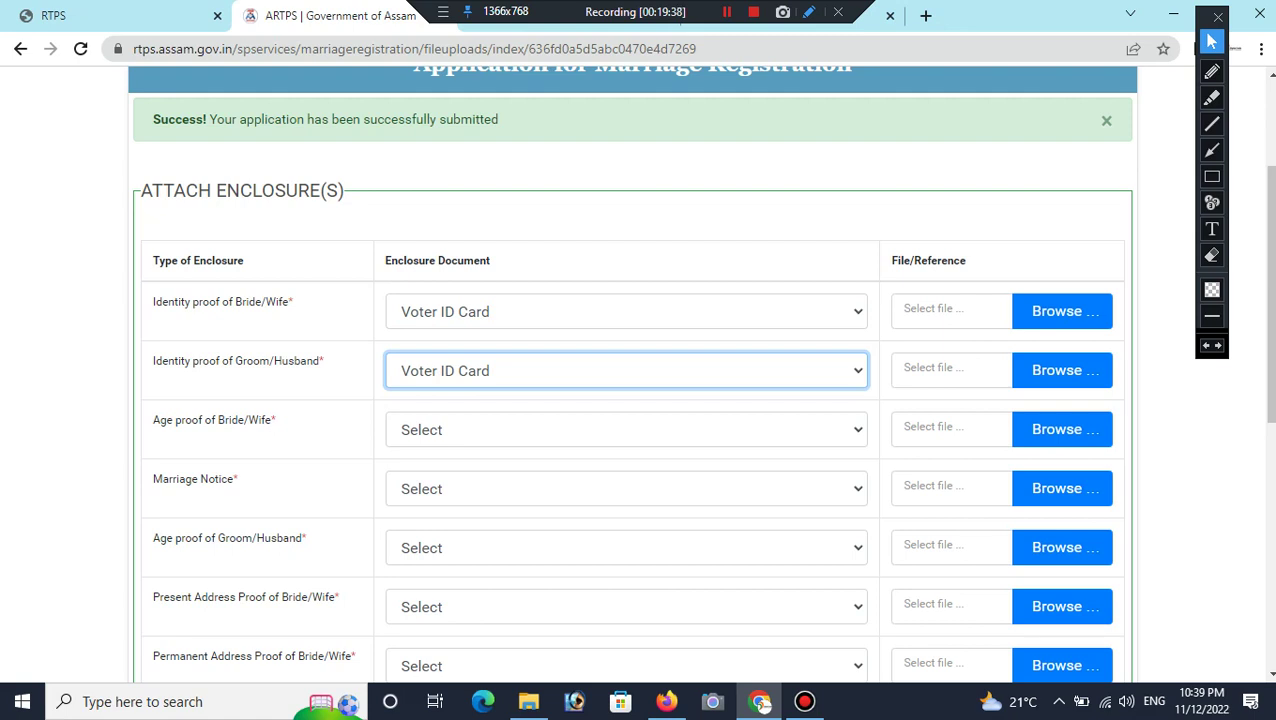
pyautogui.click(626, 429)
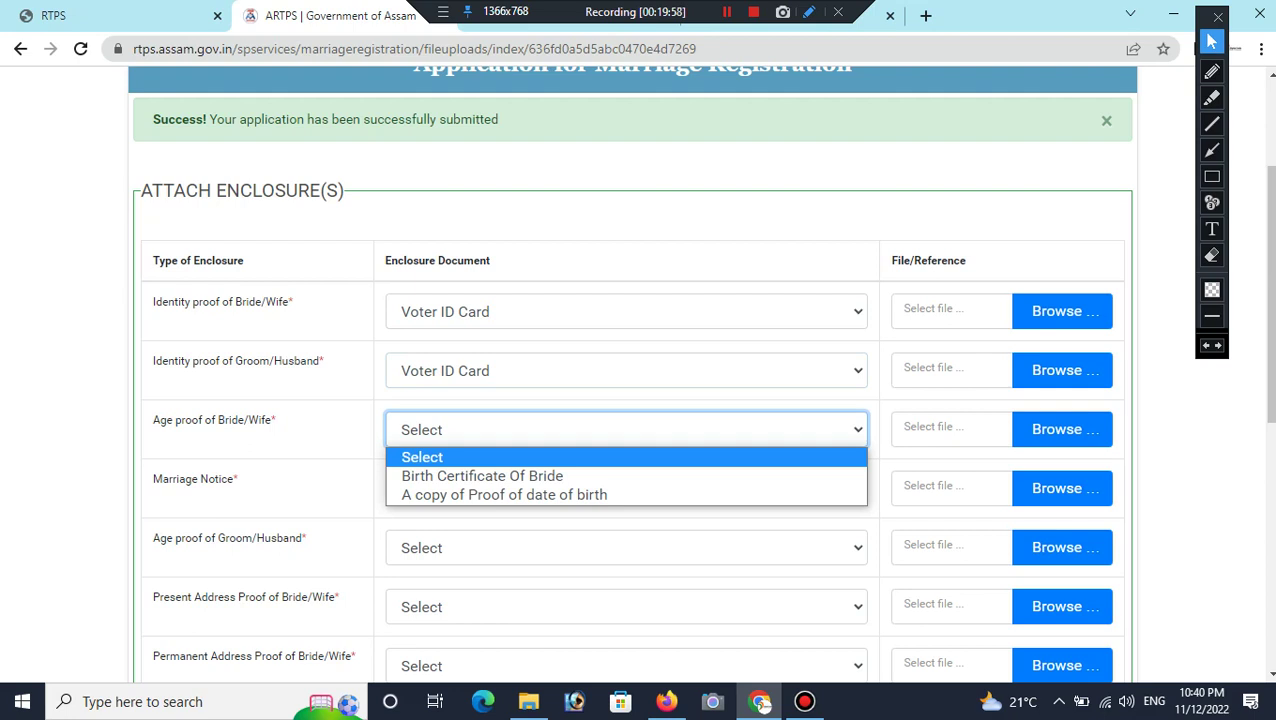
# Step: Choose Birth Certificate Of Bride, Copy of Marriage Notice and Birth Certificate Of Groom in the next three rows
pyautogui.press('Down')
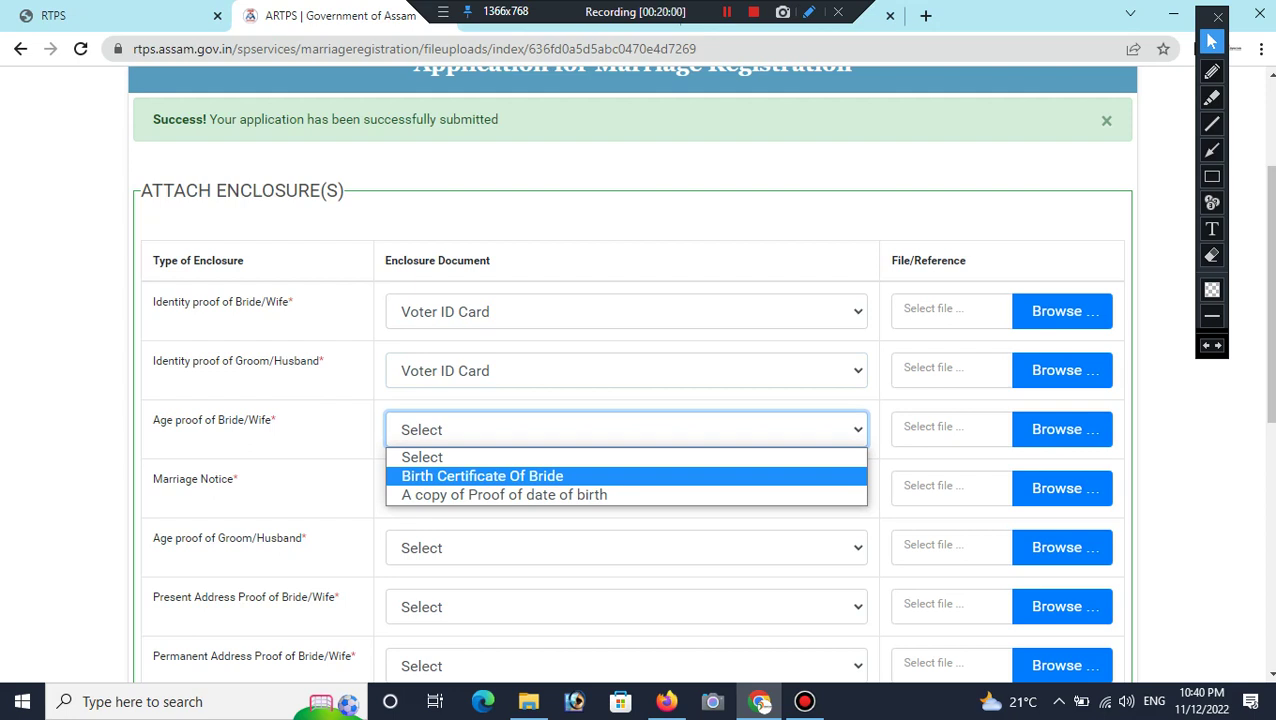
pyautogui.press('Return')
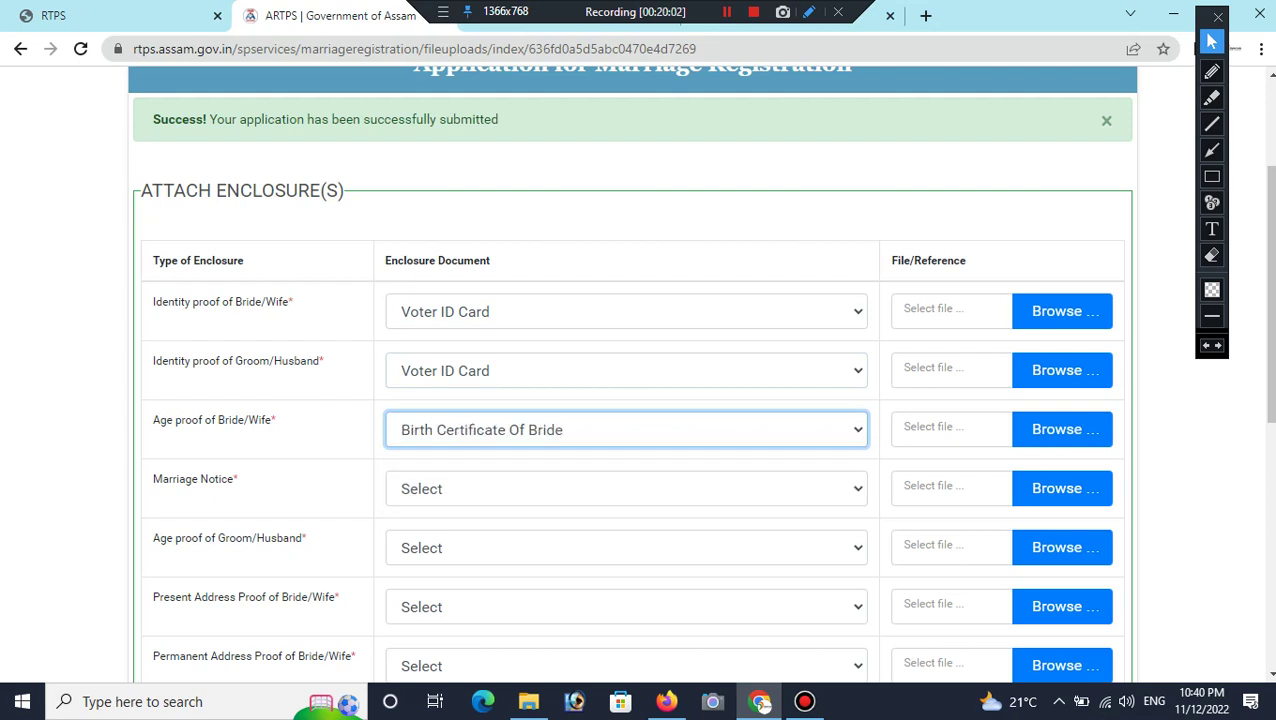
pyautogui.click(626, 488)
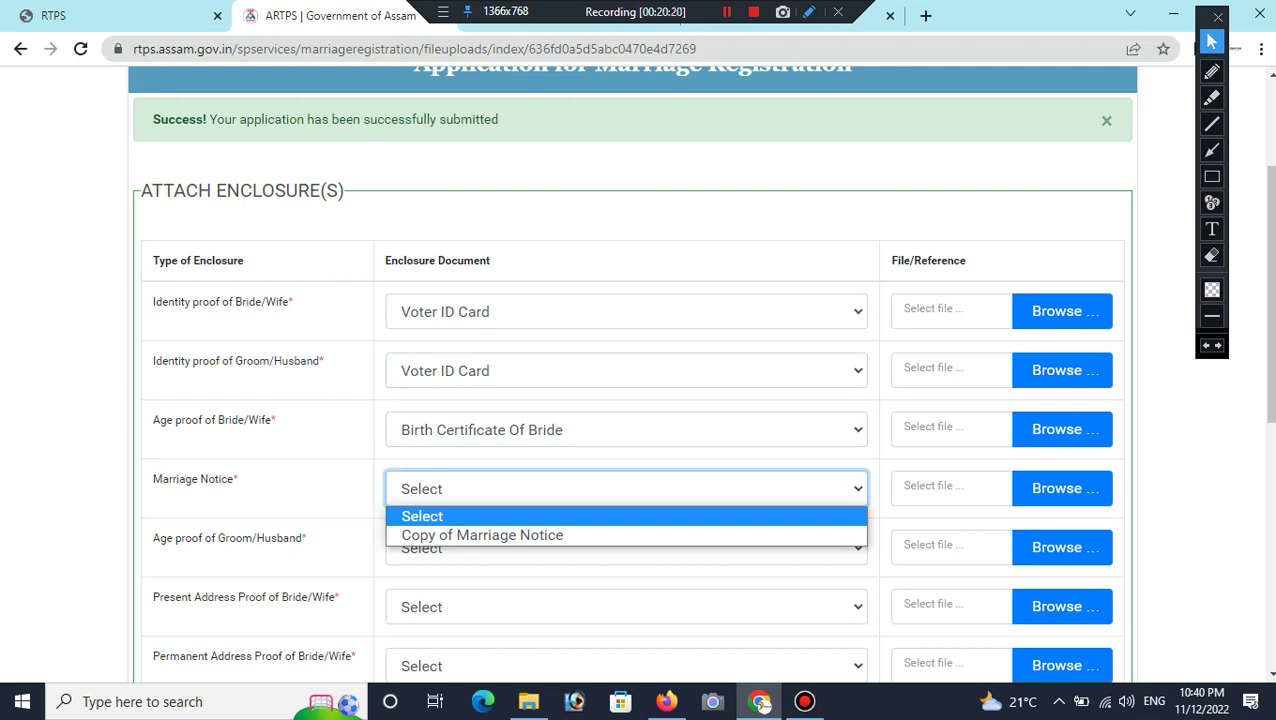
pyautogui.press('Down')
pyautogui.press('Return')
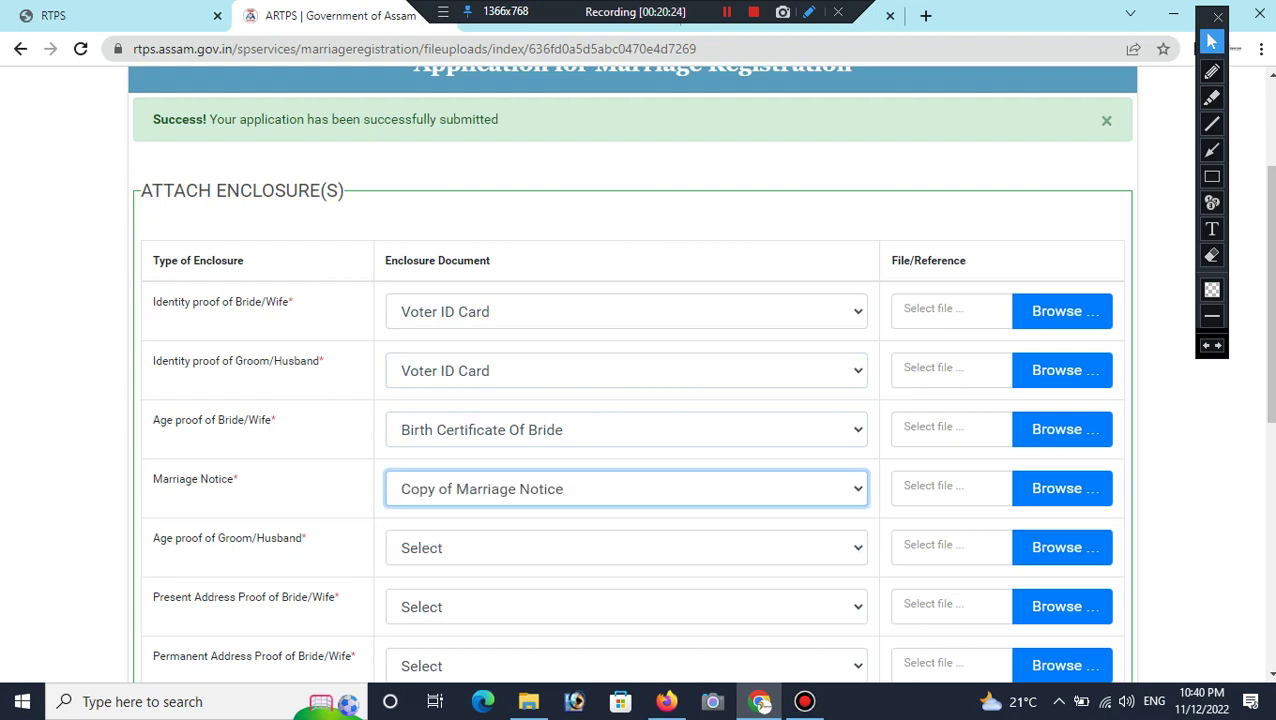
pyautogui.click(626, 548)
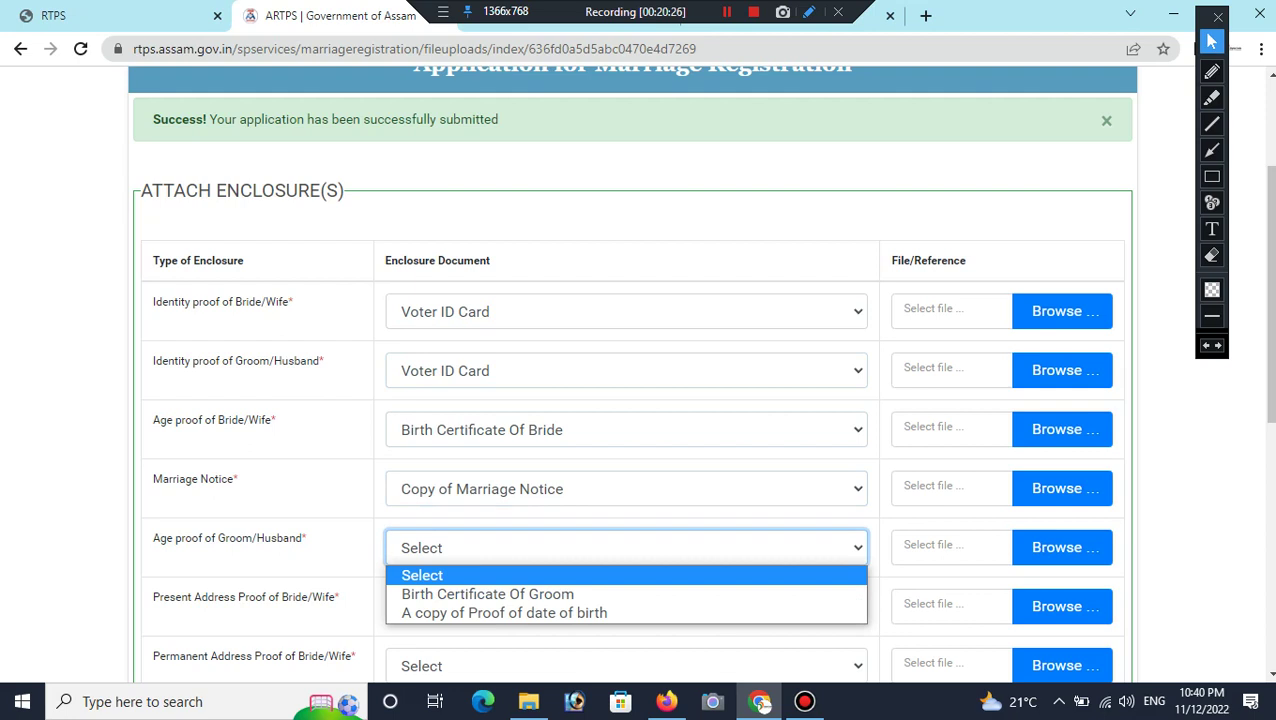
pyautogui.press('Down')
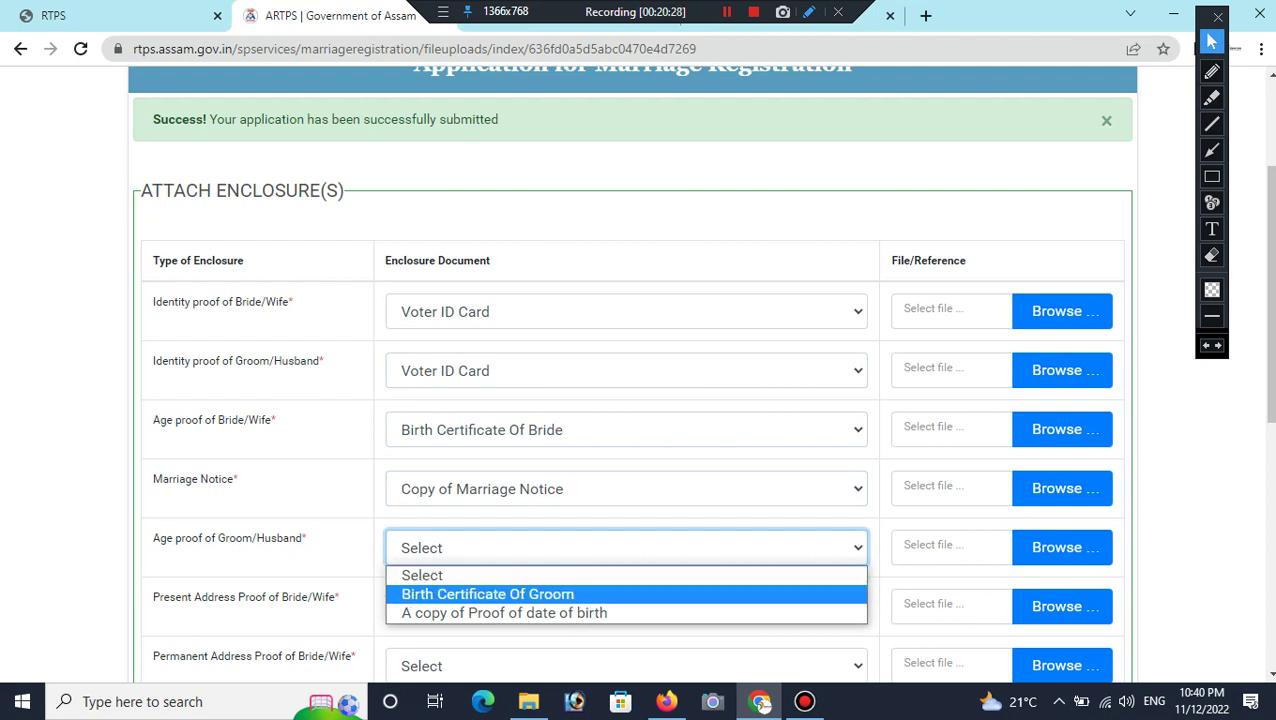
pyautogui.press('Return')
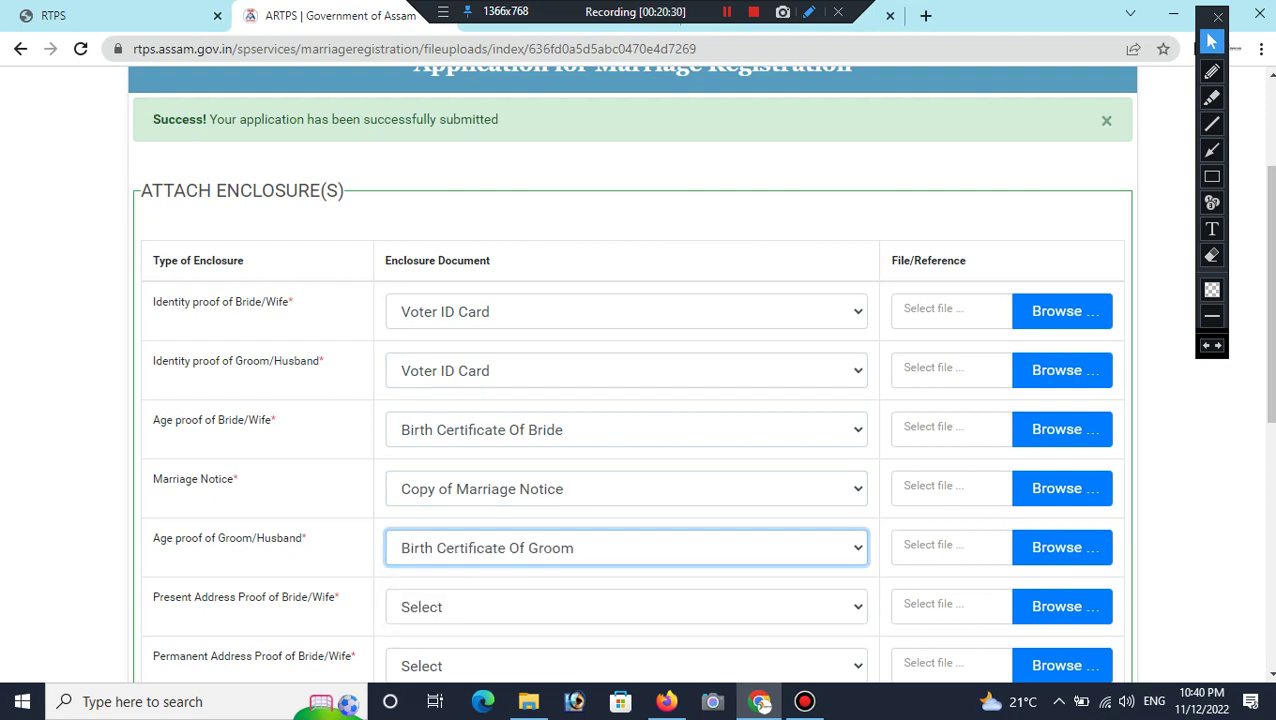
pyautogui.scroll(-1, 630, 400)
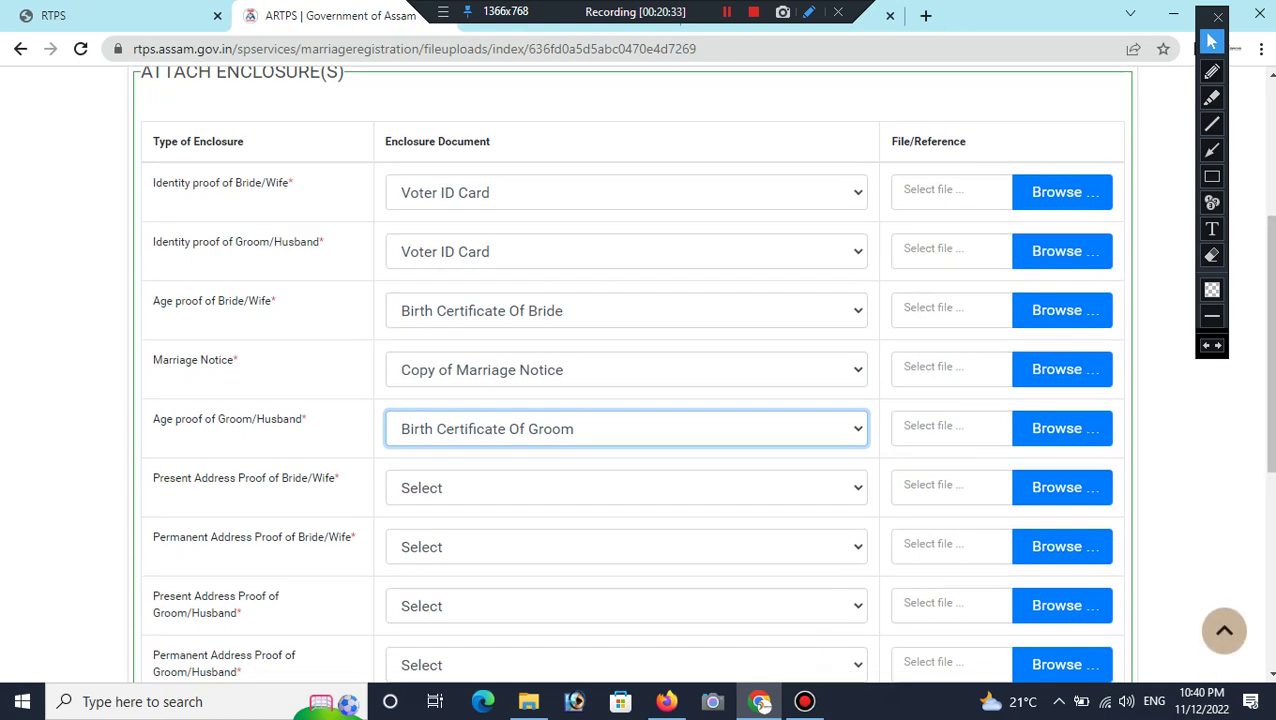
# Step: Set Photocopy of the Bank Pass Book of the Applicant as the bride's present and permanent address proofs
pyautogui.click(626, 488)
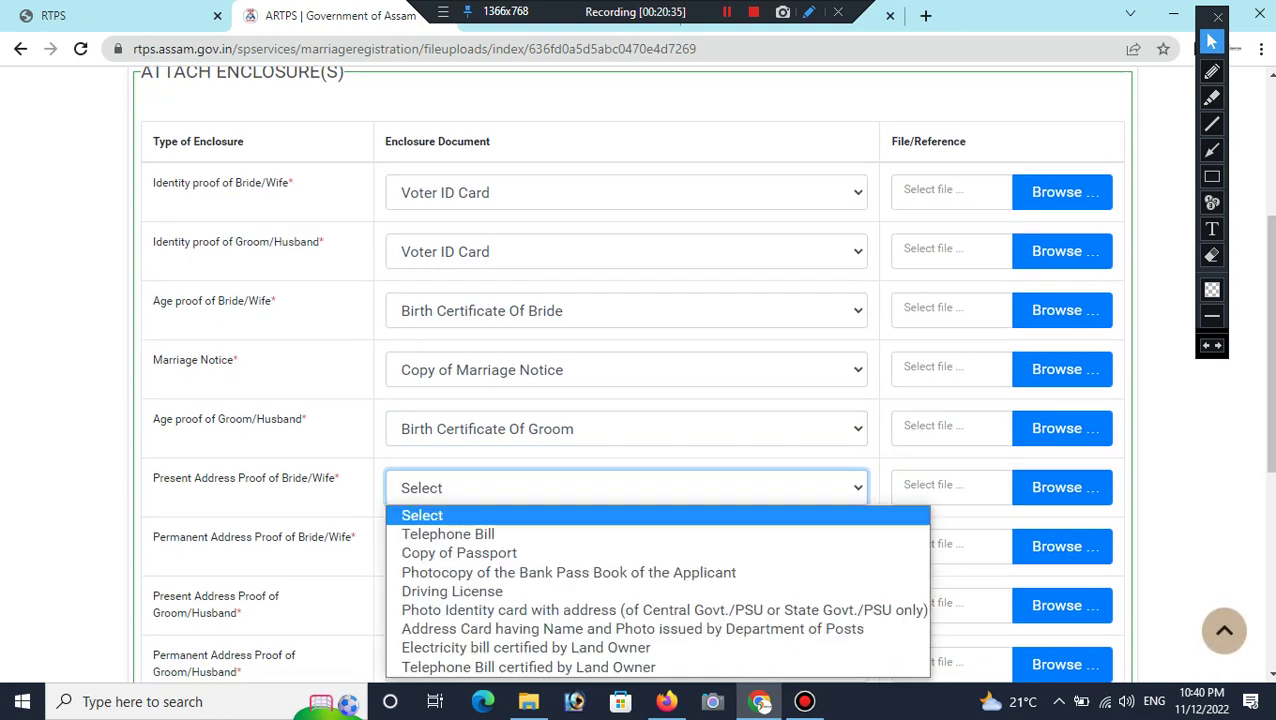
pyautogui.scroll(-1, 630, 400)
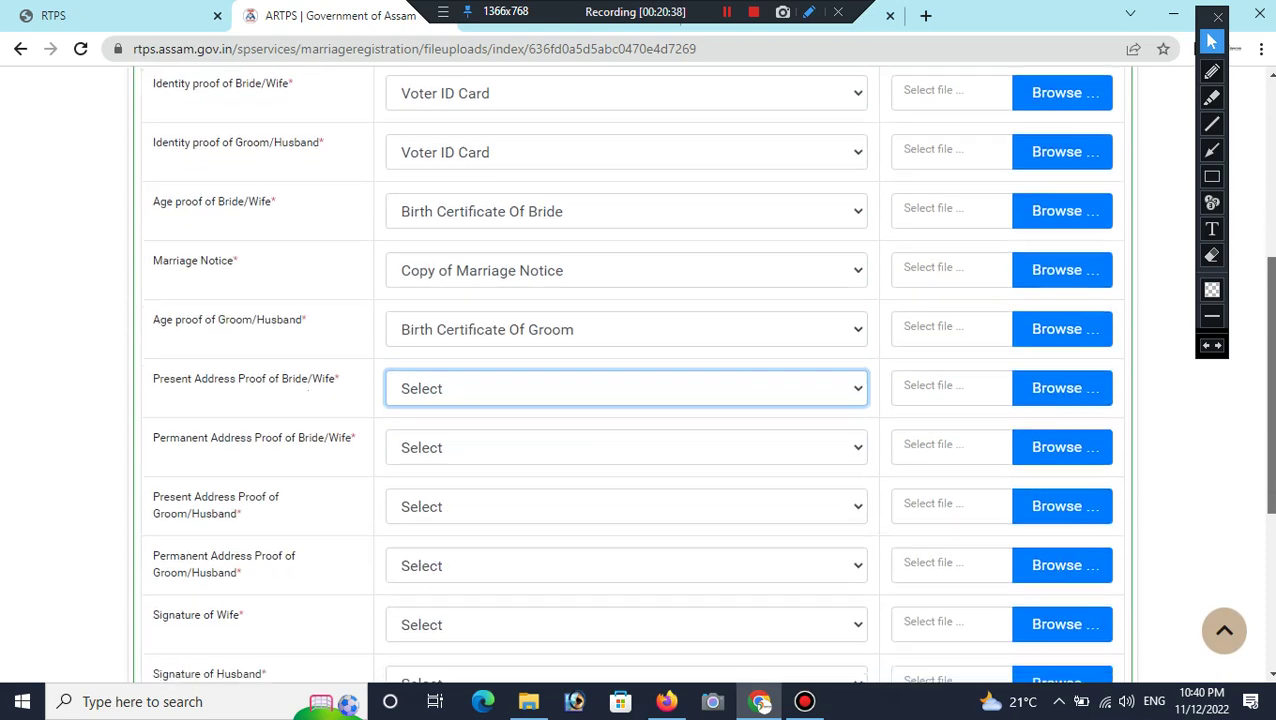
pyautogui.scroll(-1, 708, 371)
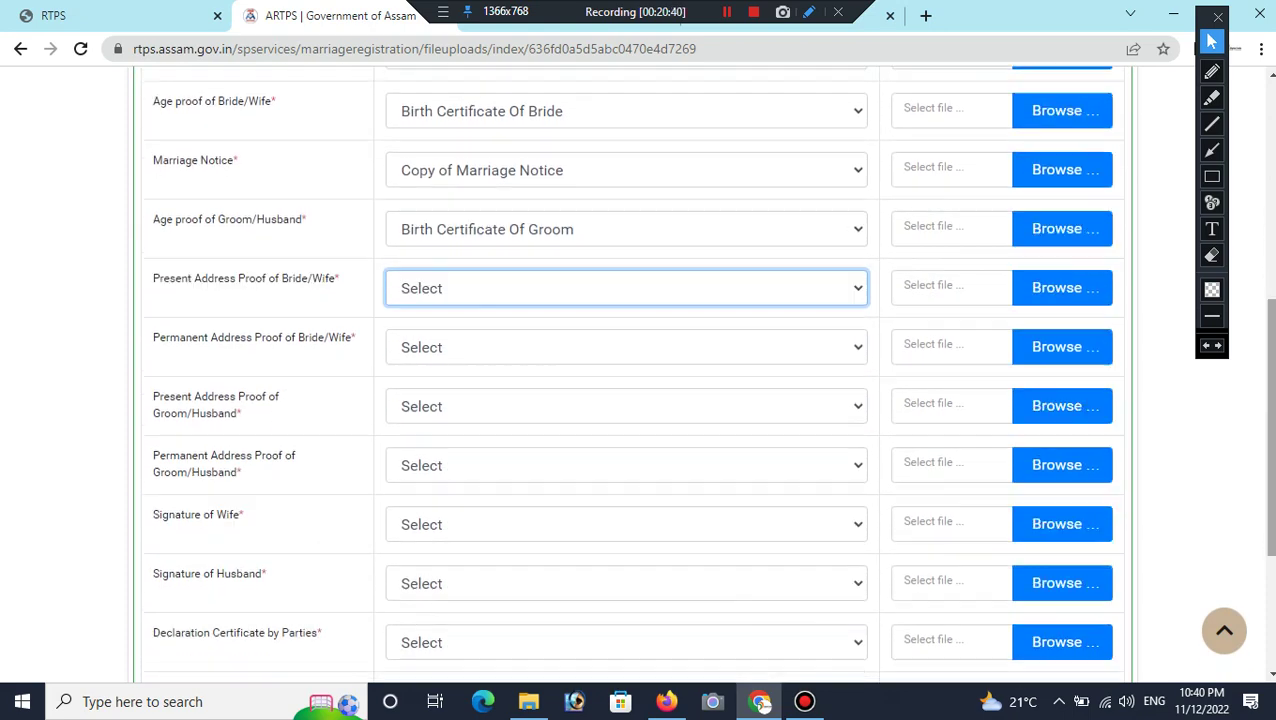
pyautogui.hotkey('alt', 'Down')
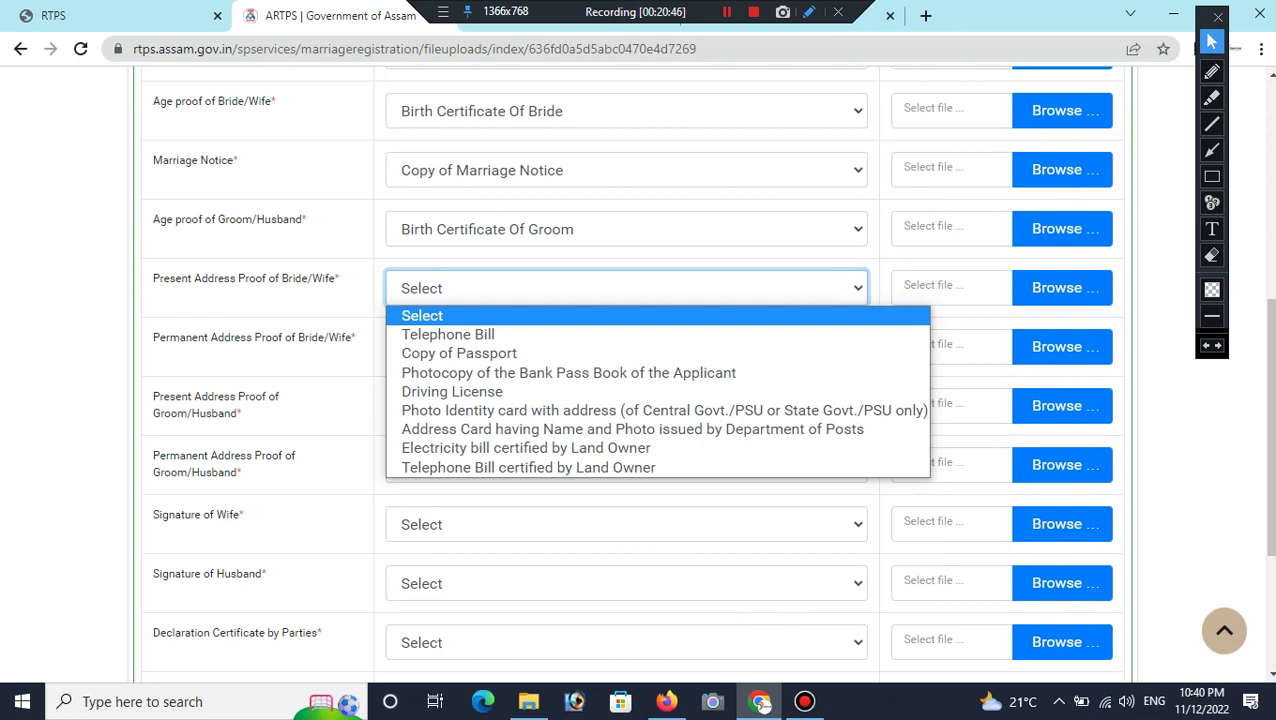
pyautogui.press('Down')
pyautogui.press('Down')
pyautogui.press('Down')
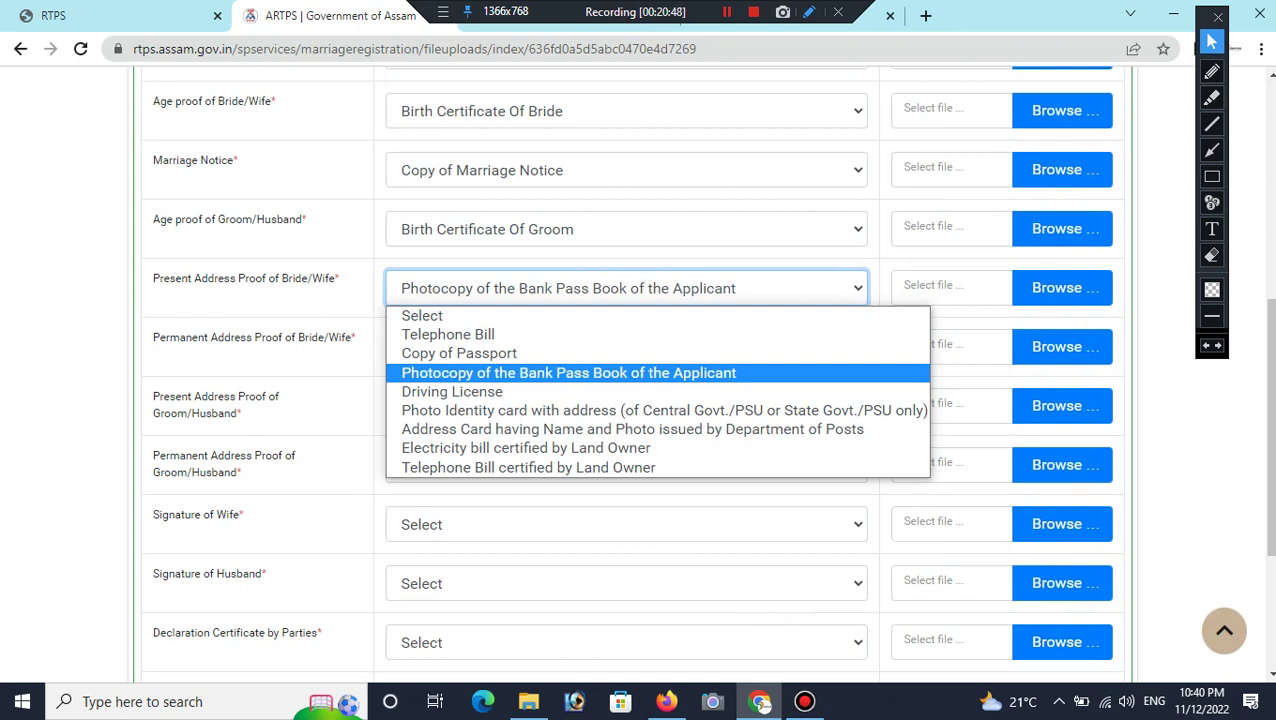
pyautogui.press('Return')
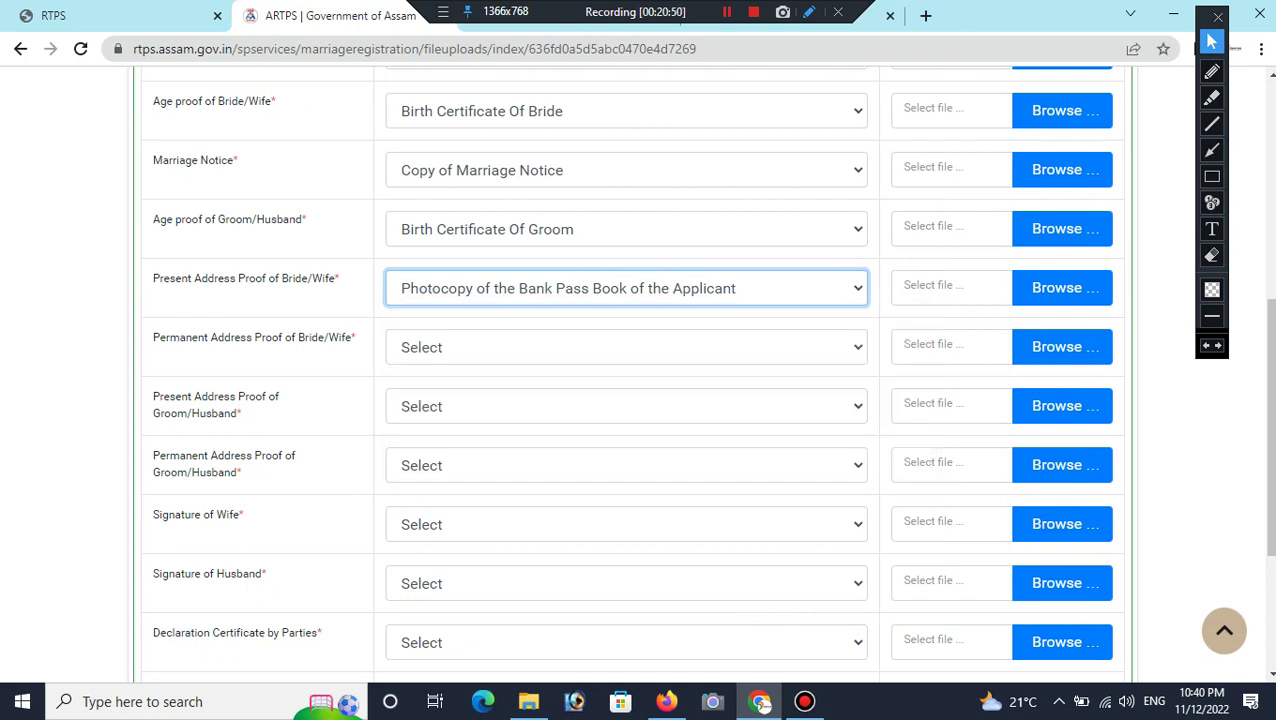
pyautogui.press('Tab')
pyautogui.hotkey('alt', 'Down')
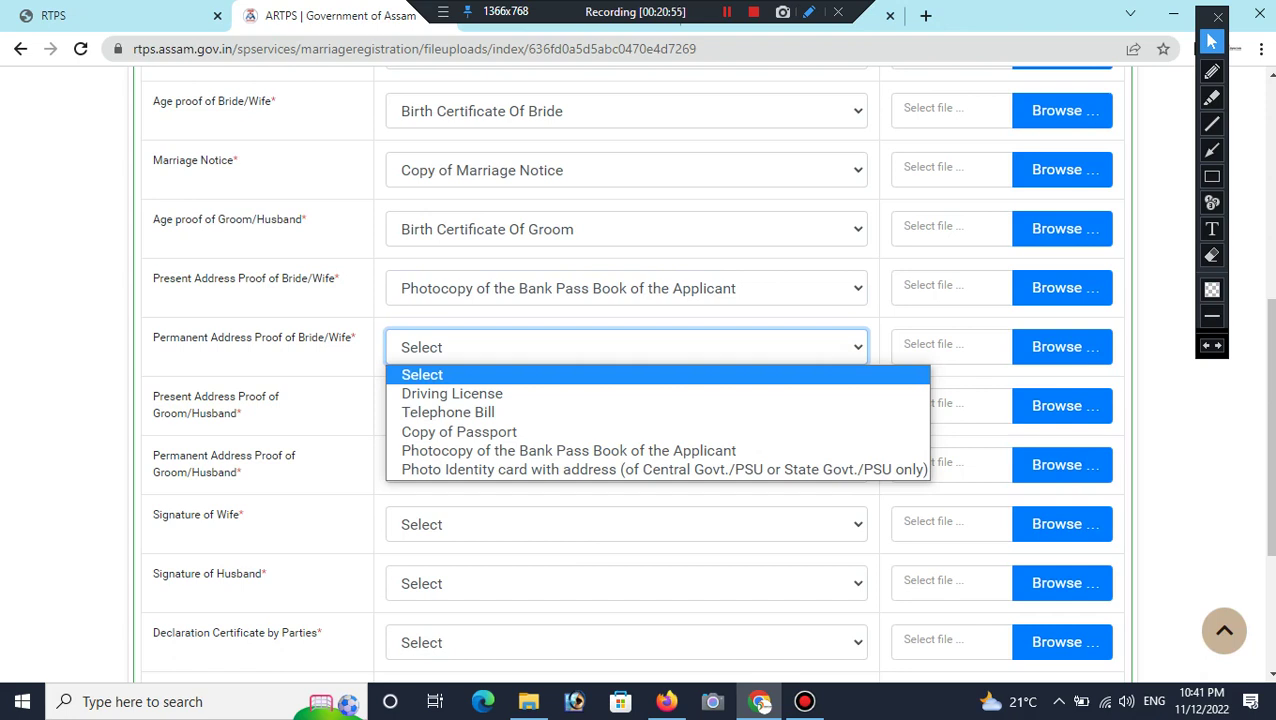
pyautogui.press('Down')
pyautogui.press('Down')
pyautogui.press('Down')
pyautogui.press('Down')
pyautogui.press('Return')
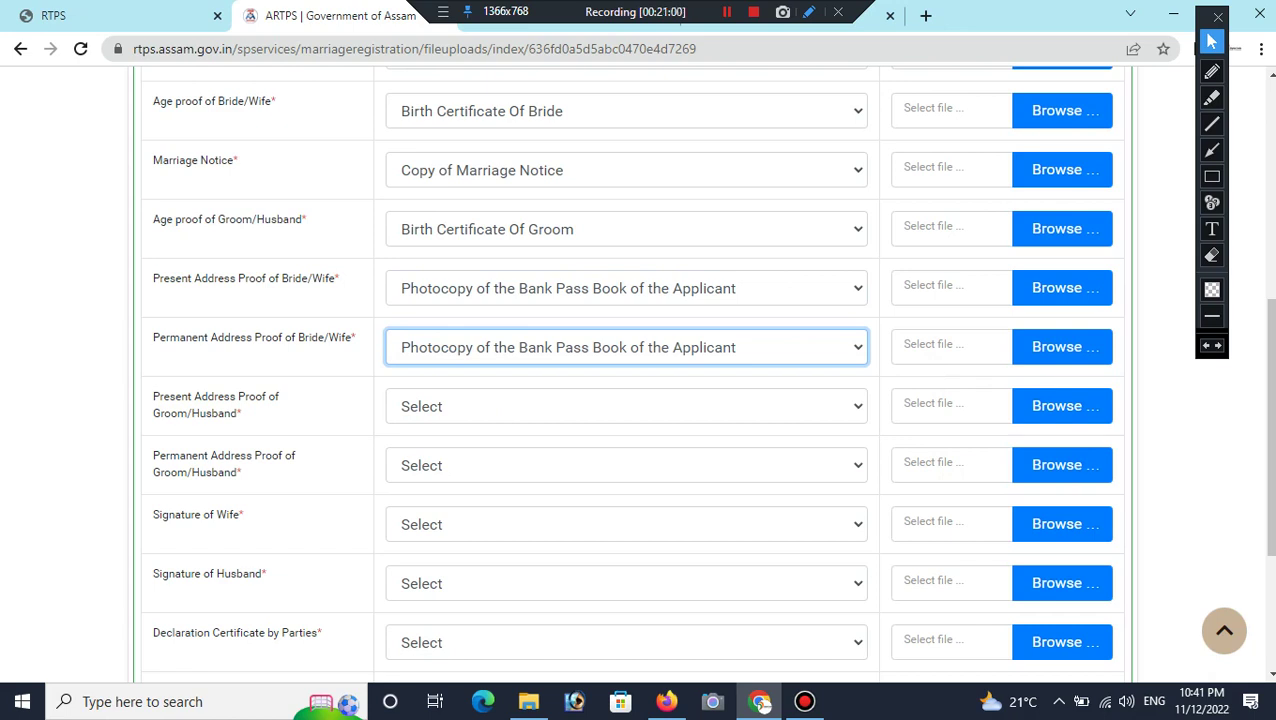
# Step: Set the bank pass book photocopy as the groom's present and permanent address proofs
pyautogui.press('Tab')
pyautogui.press('space')
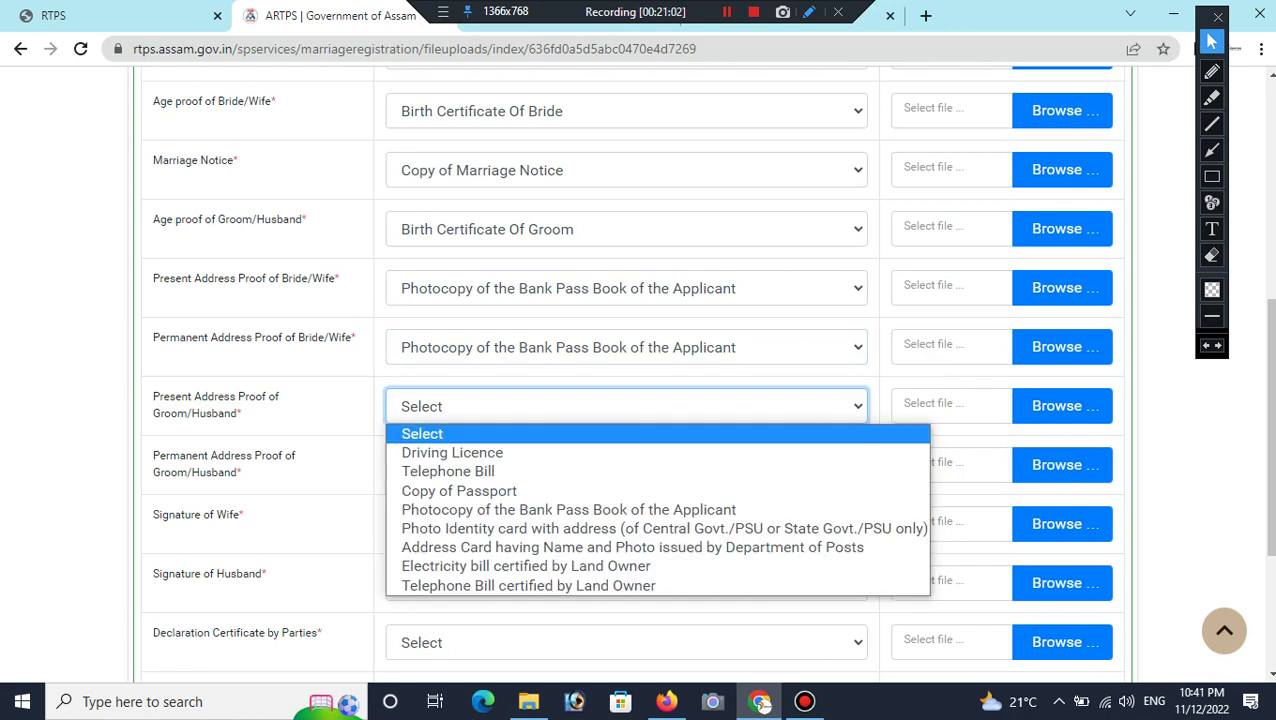
pyautogui.press('Down')
pyautogui.press('Down')
pyautogui.press('Down')
pyautogui.press('Down')
pyautogui.press('Return')
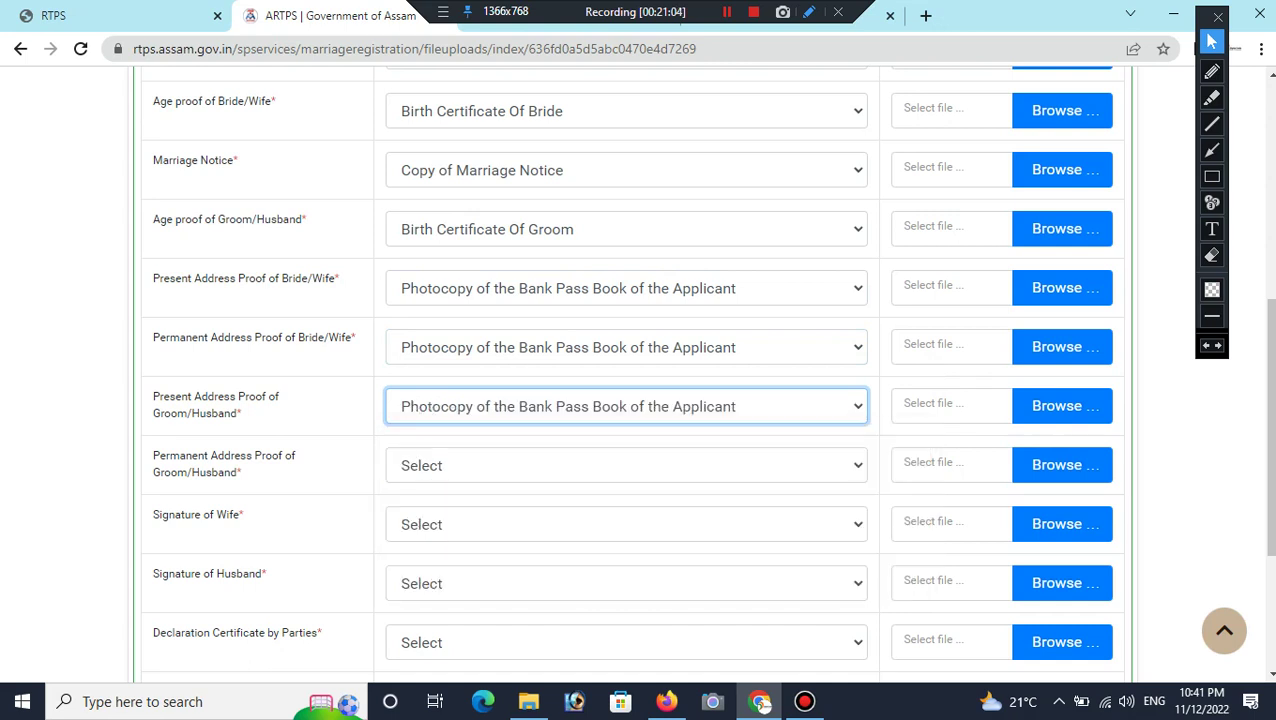
pyautogui.press('Tab')
pyautogui.press('space')
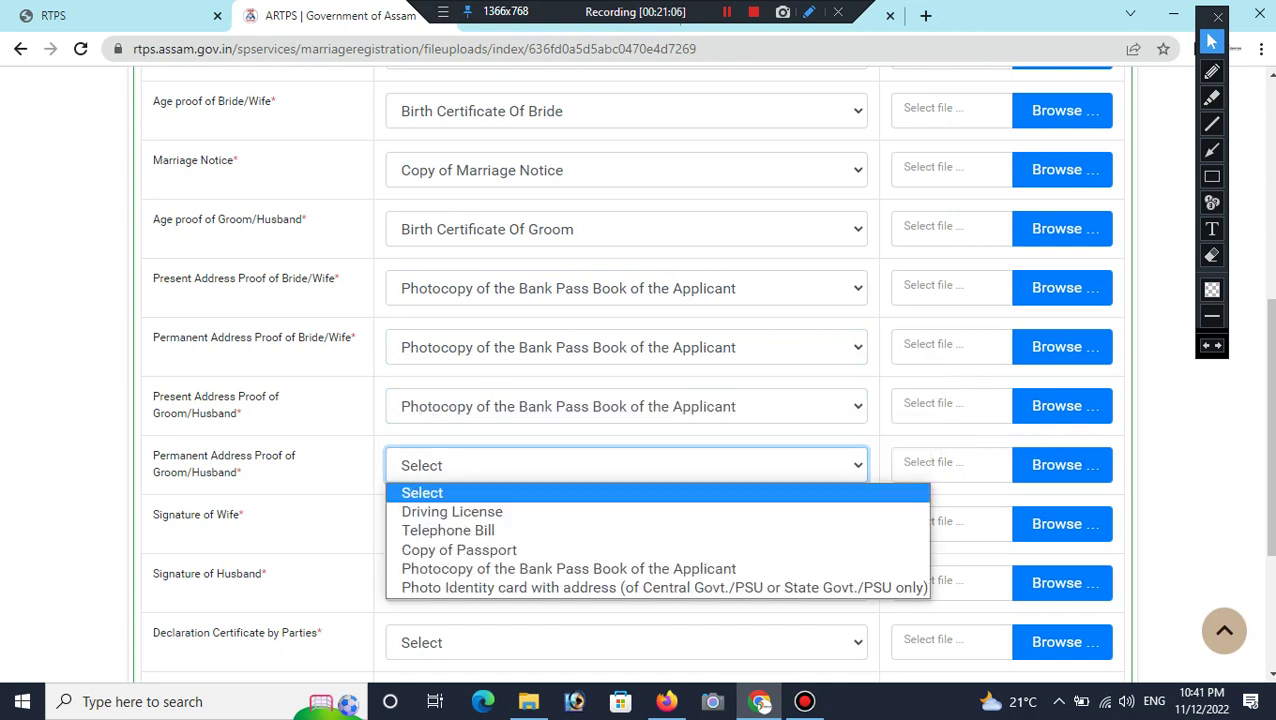
pyautogui.press('Down')
pyautogui.press('Down')
pyautogui.press('Down')
pyautogui.press('Down')
pyautogui.press('Return')
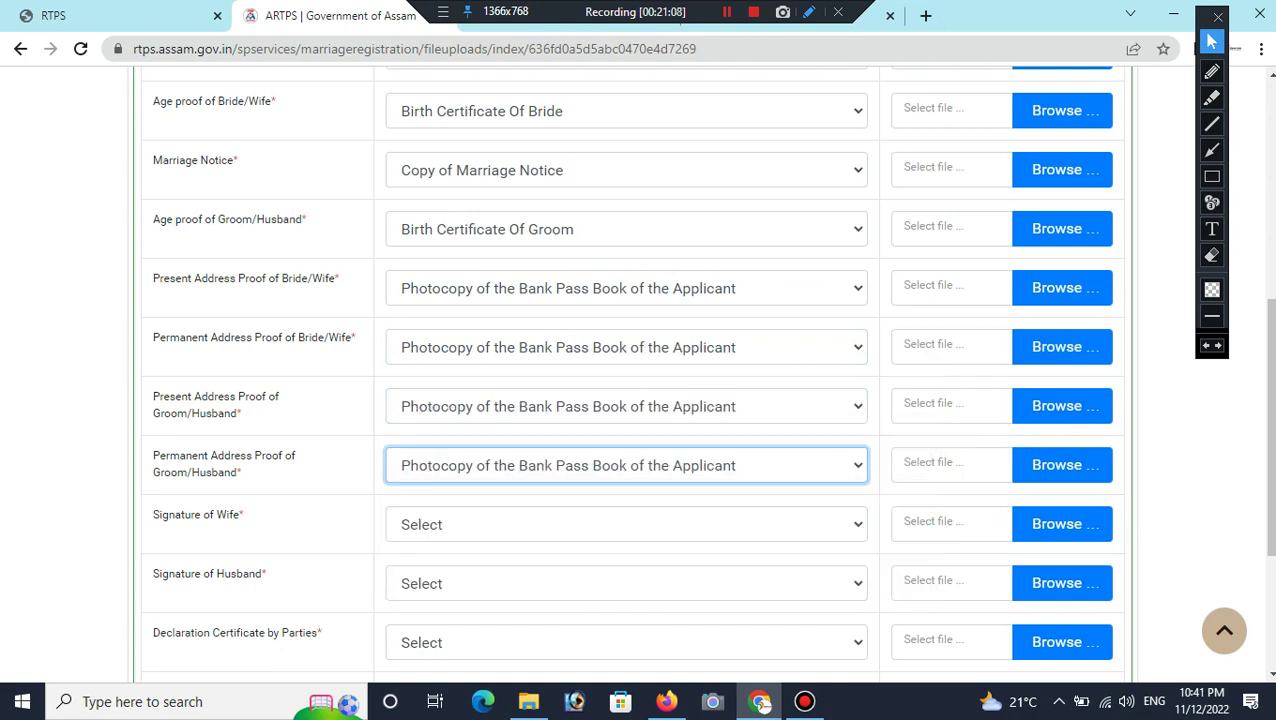
pyautogui.press('Tab')
pyautogui.press('space')
pyautogui.press('Escape')
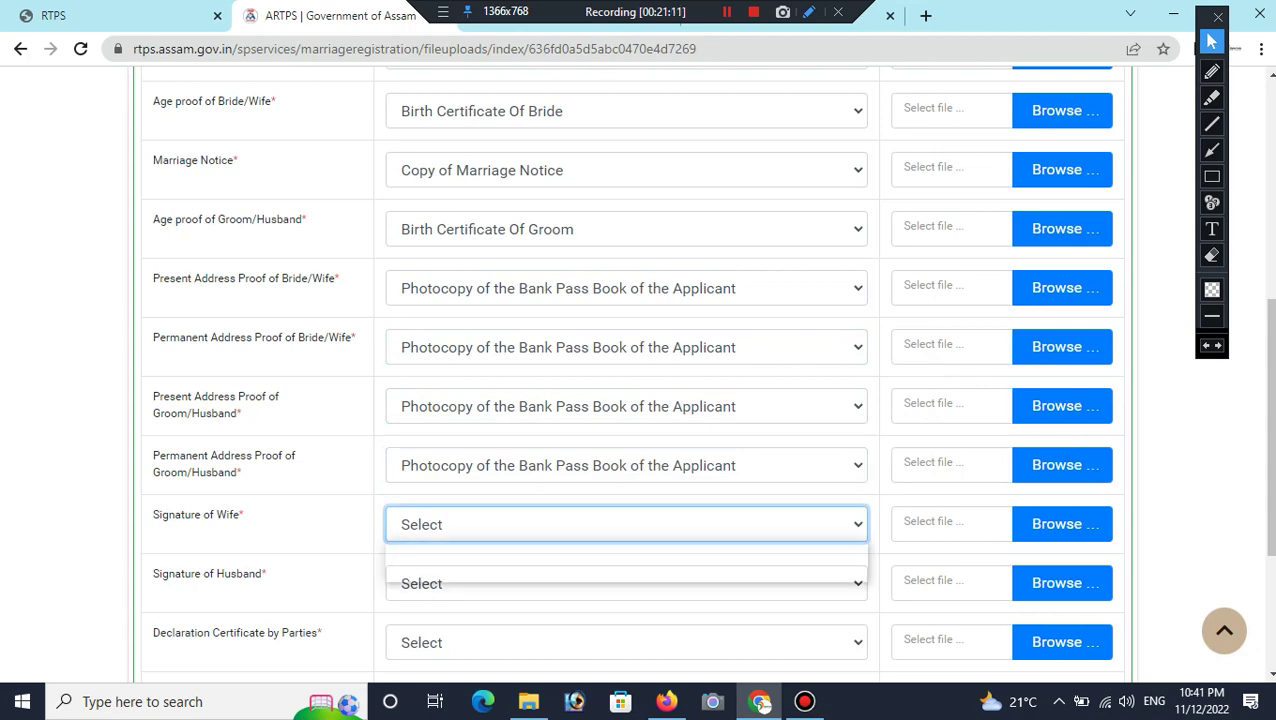
# Step: Choose Copy of Signature of Wife and Copy of Signature of Husband for the signature rows
pyautogui.scroll(-2, 701, 374)
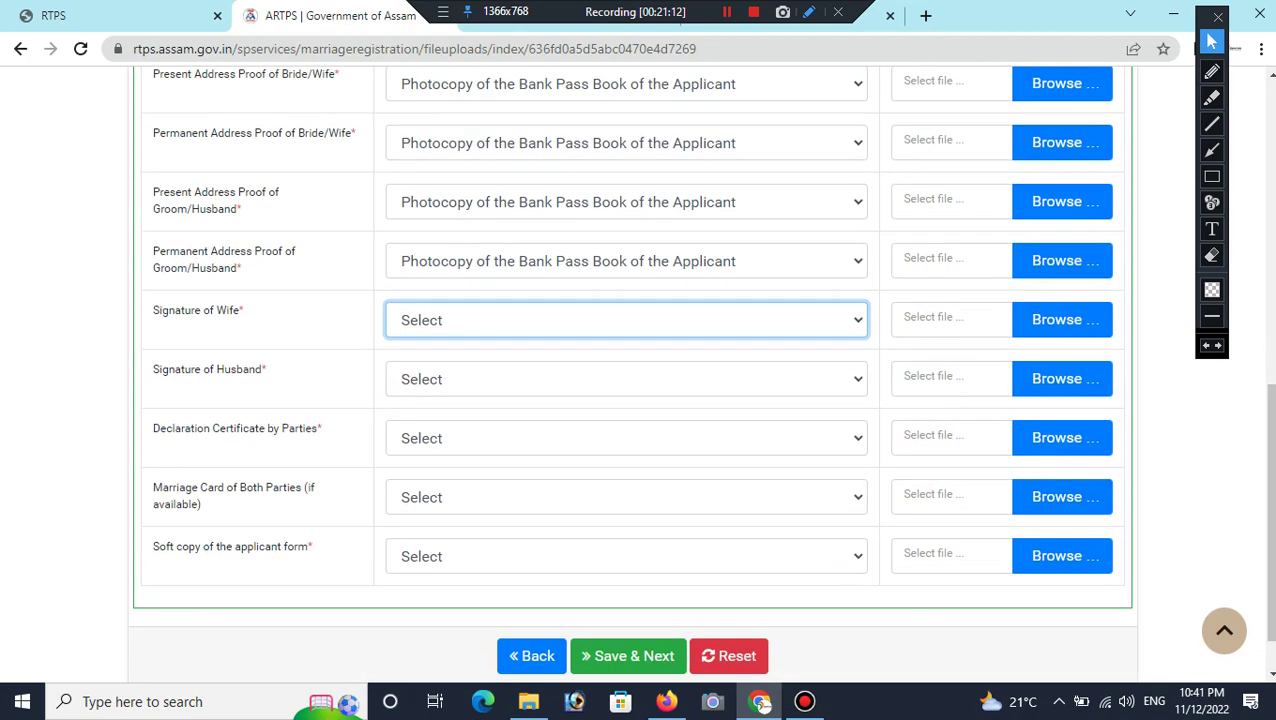
pyautogui.press('space')
pyautogui.press('Down')
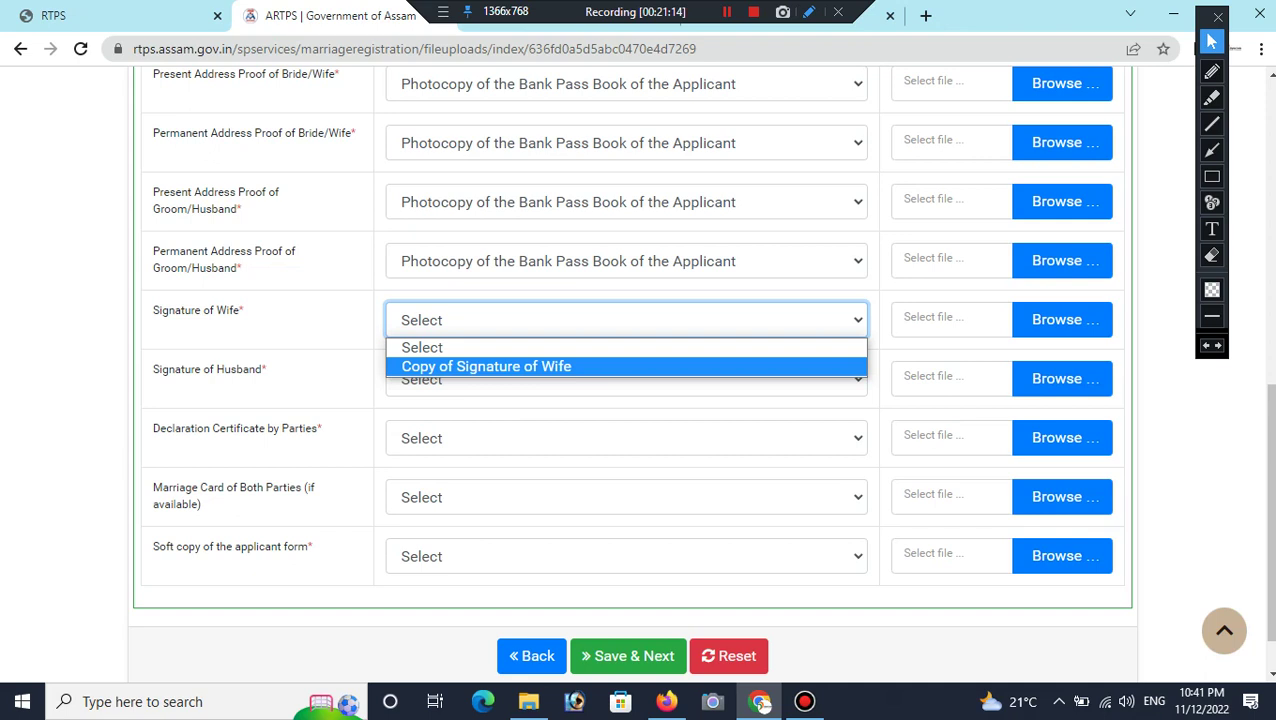
pyautogui.press('Return')
pyautogui.press('Tab')
pyautogui.press('space')
pyautogui.press('Down')
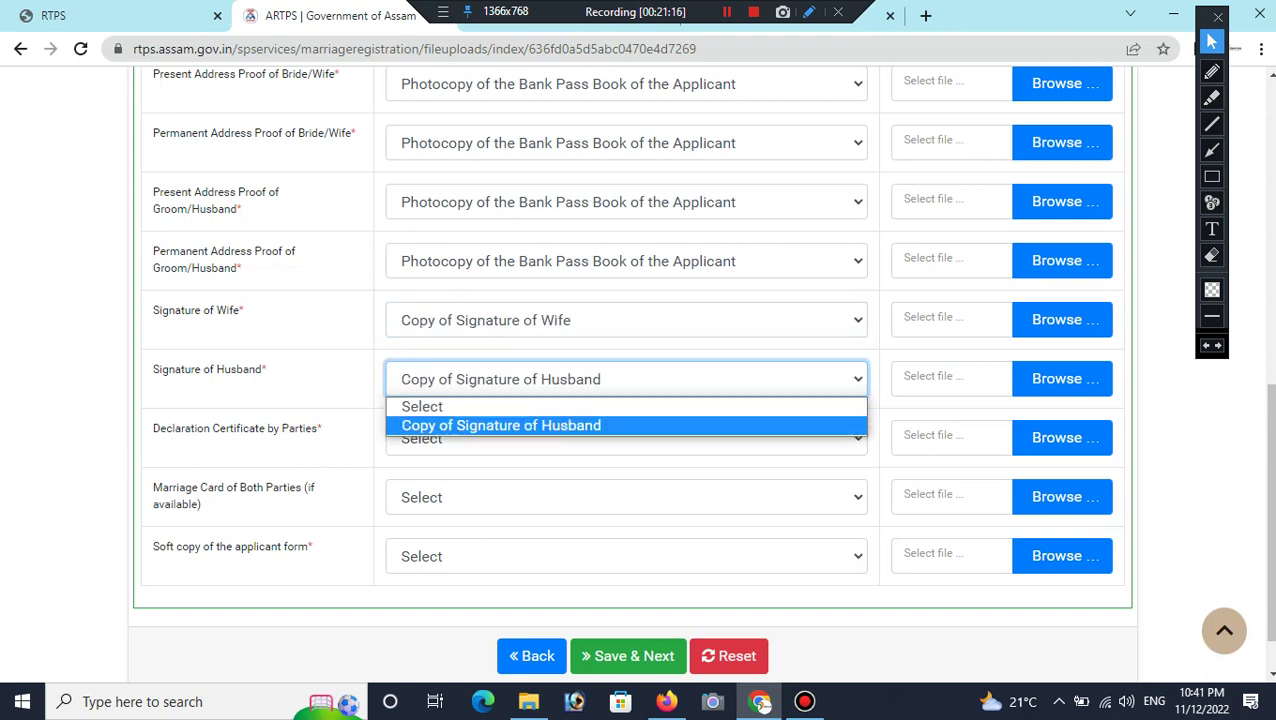
pyautogui.press('Return')
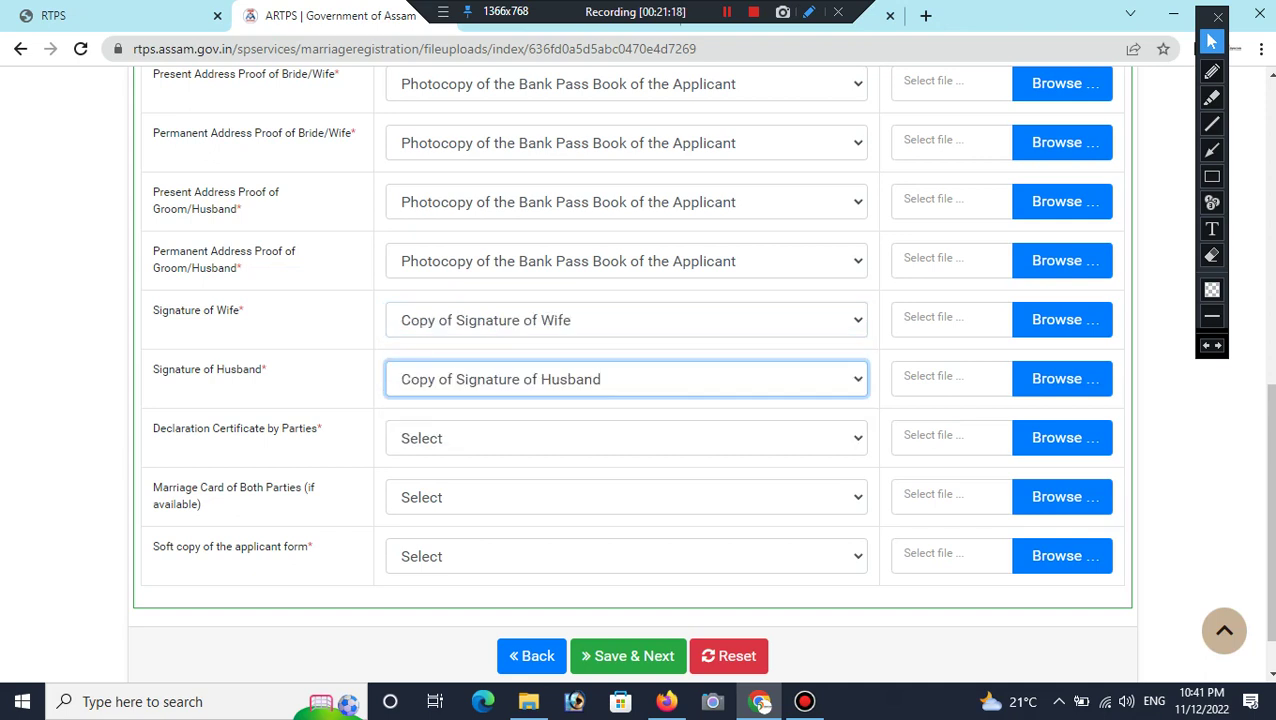
# Step: Choose Declaration Certificate by Parties and Soft copy of the applicant form for the remaining rows
pyautogui.press('Tab')
pyautogui.press('space')
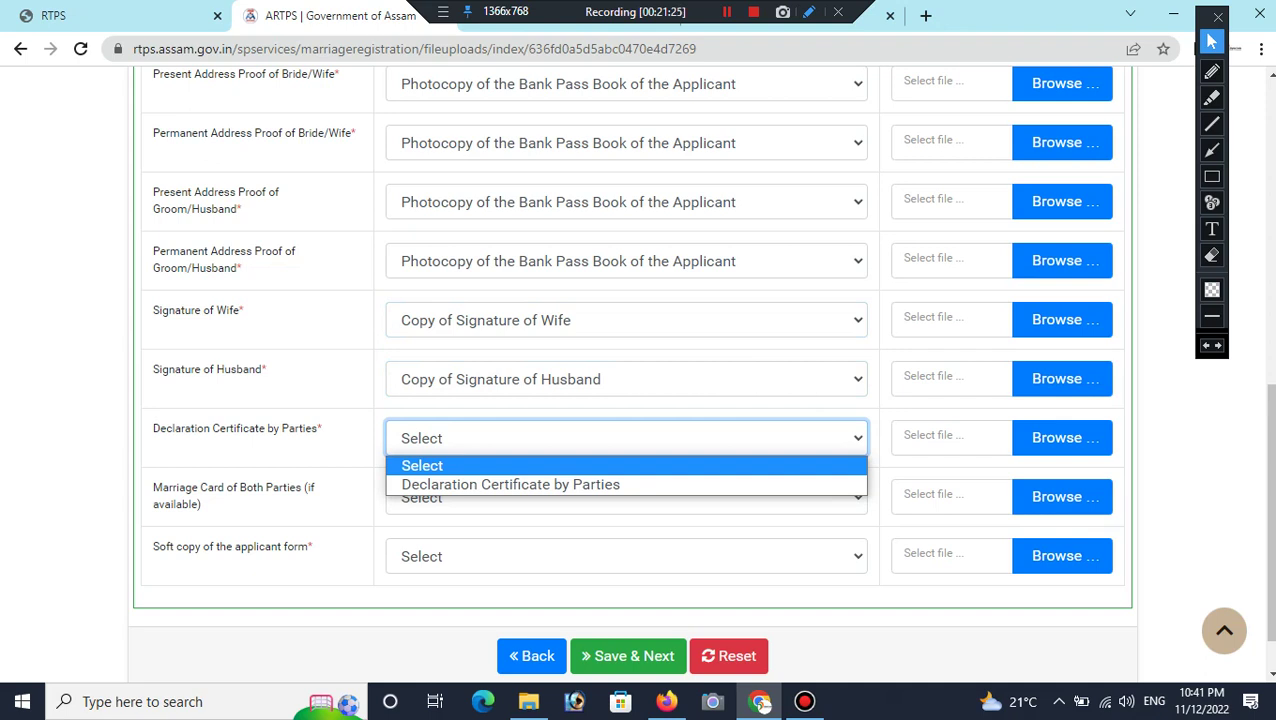
pyautogui.press('Down')
pyautogui.press('Return')
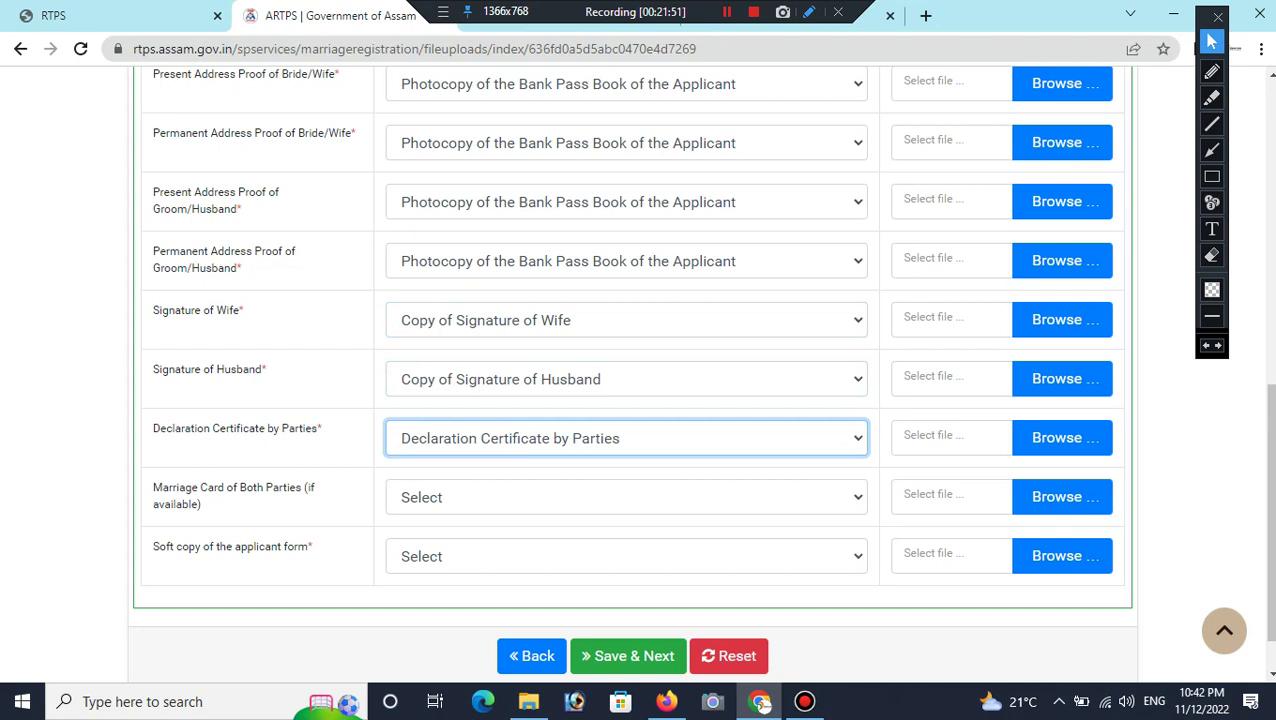
pyautogui.click(626, 556)
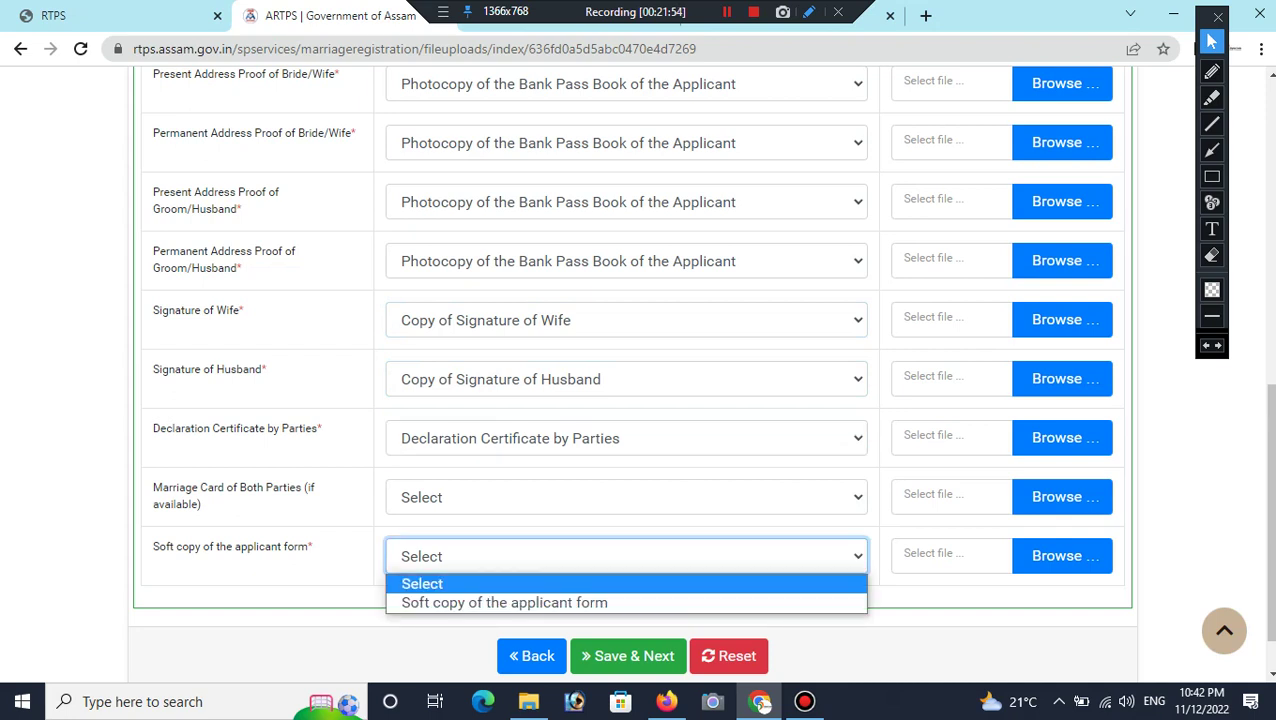
pyautogui.click(626, 556)
pyautogui.press('Down')
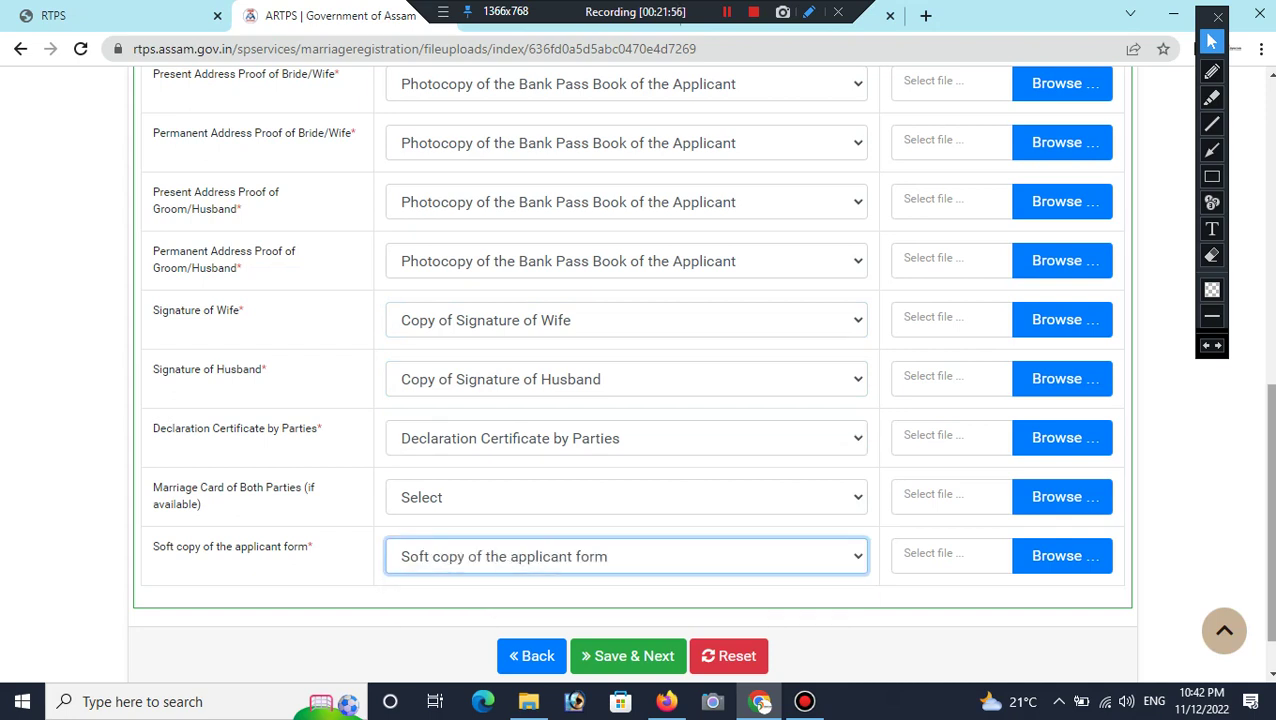
pyautogui.scroll(2, 638, 370)
pyautogui.scroll(3, 638, 370)
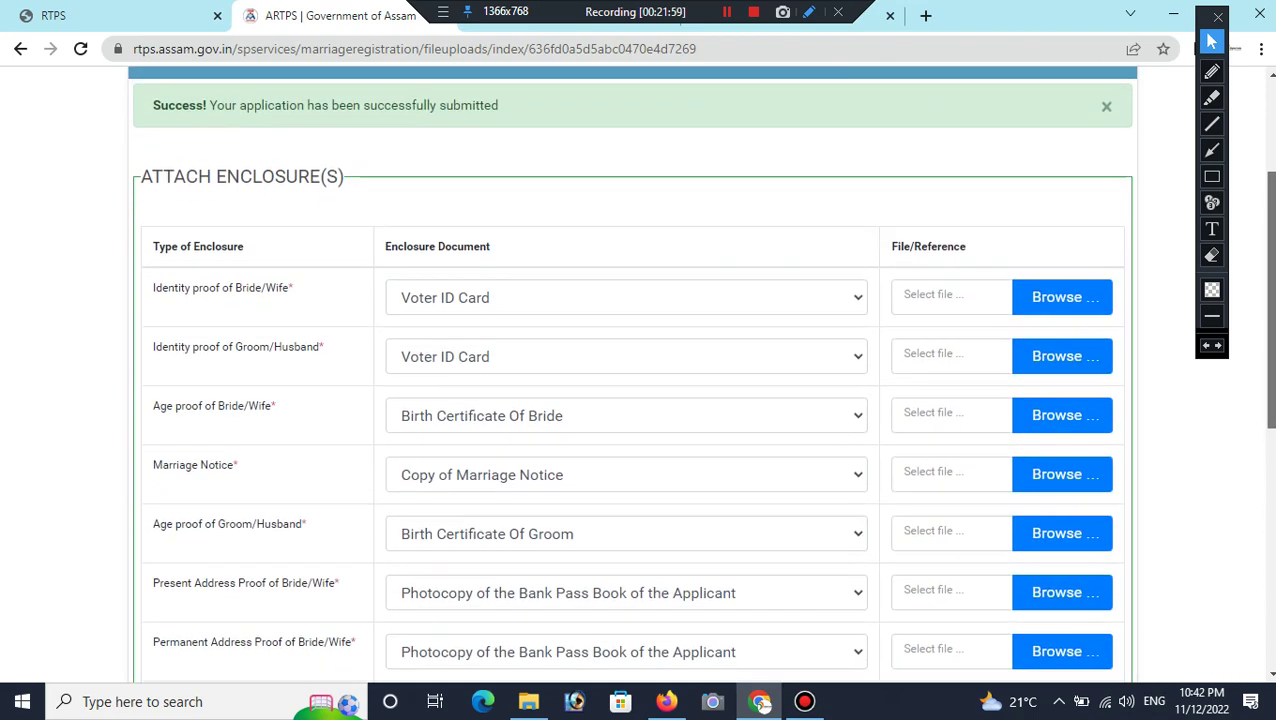
# Step: Attach the enclosure files (d.pdf / d.jpg), starting with the bride's identity proof
pyautogui.click(1212, 176)
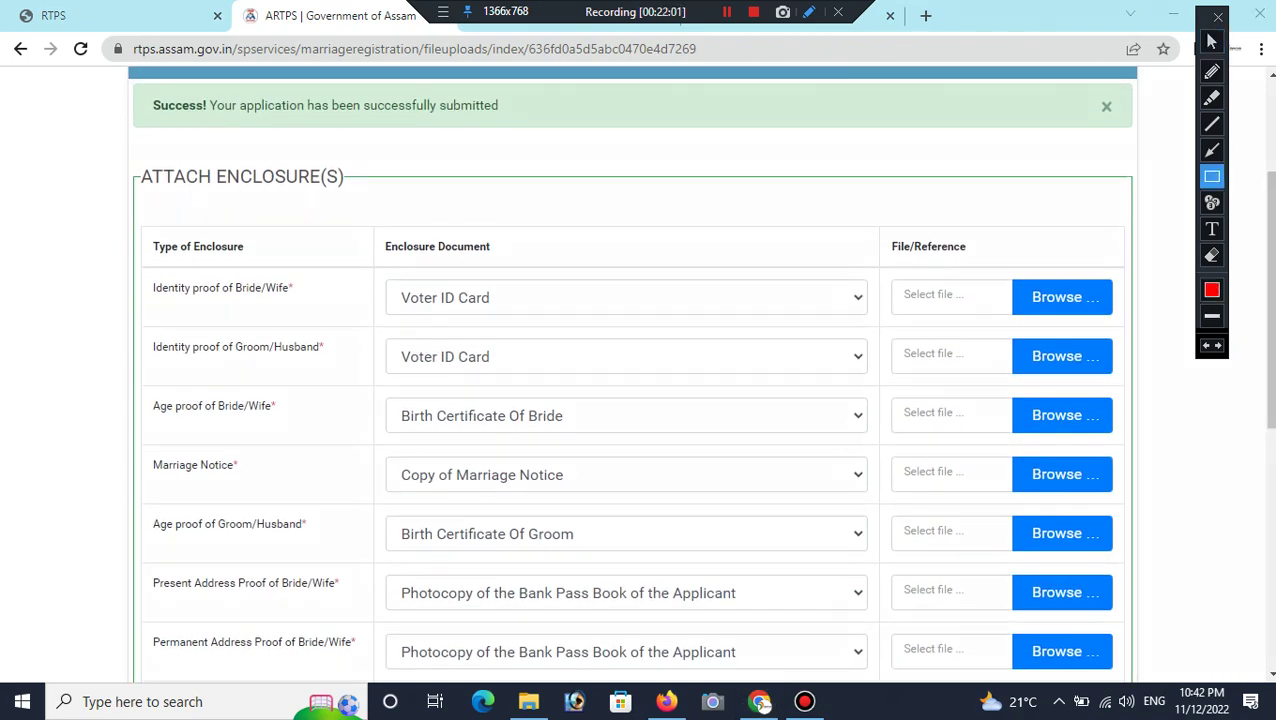
pyautogui.moveTo(1002, 248)
pyautogui.mouseDown()
pyautogui.moveTo(1054, 376)
pyautogui.moveTo(1120, 484)
pyautogui.moveTo(1118, 692)
pyautogui.mouseUp()
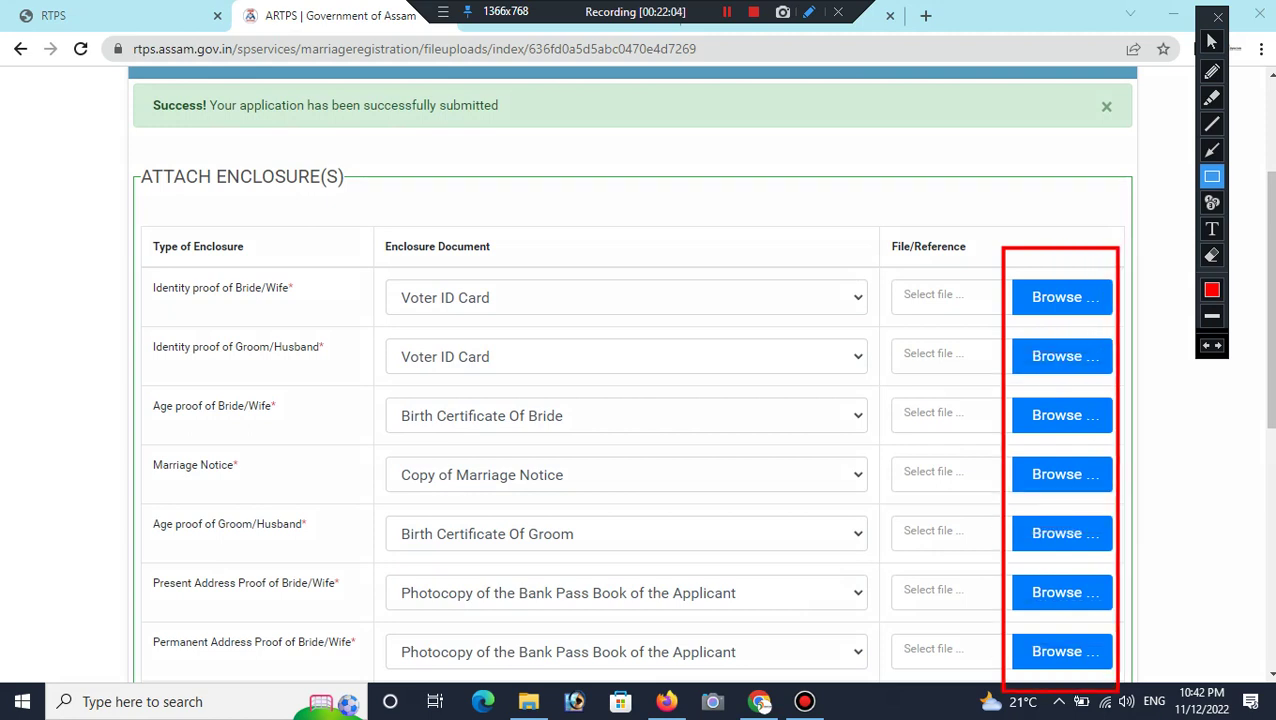
pyautogui.click(1212, 41)
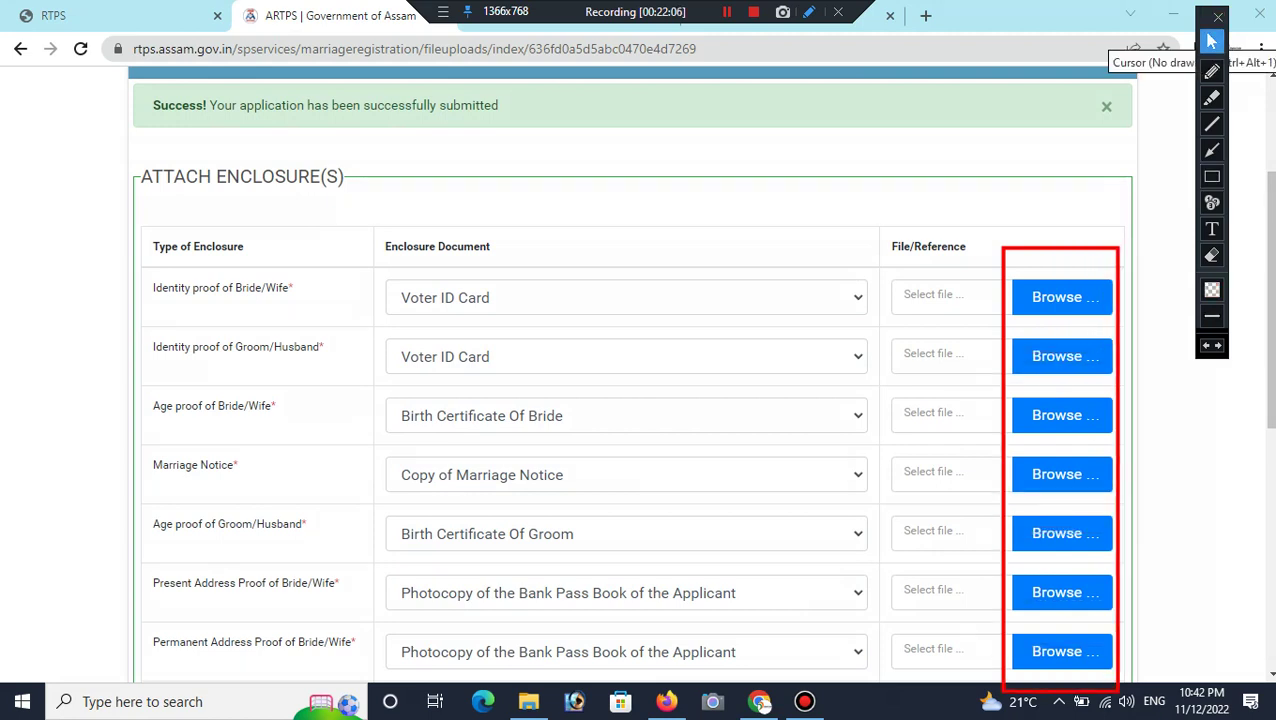
pyautogui.click(1062, 297)
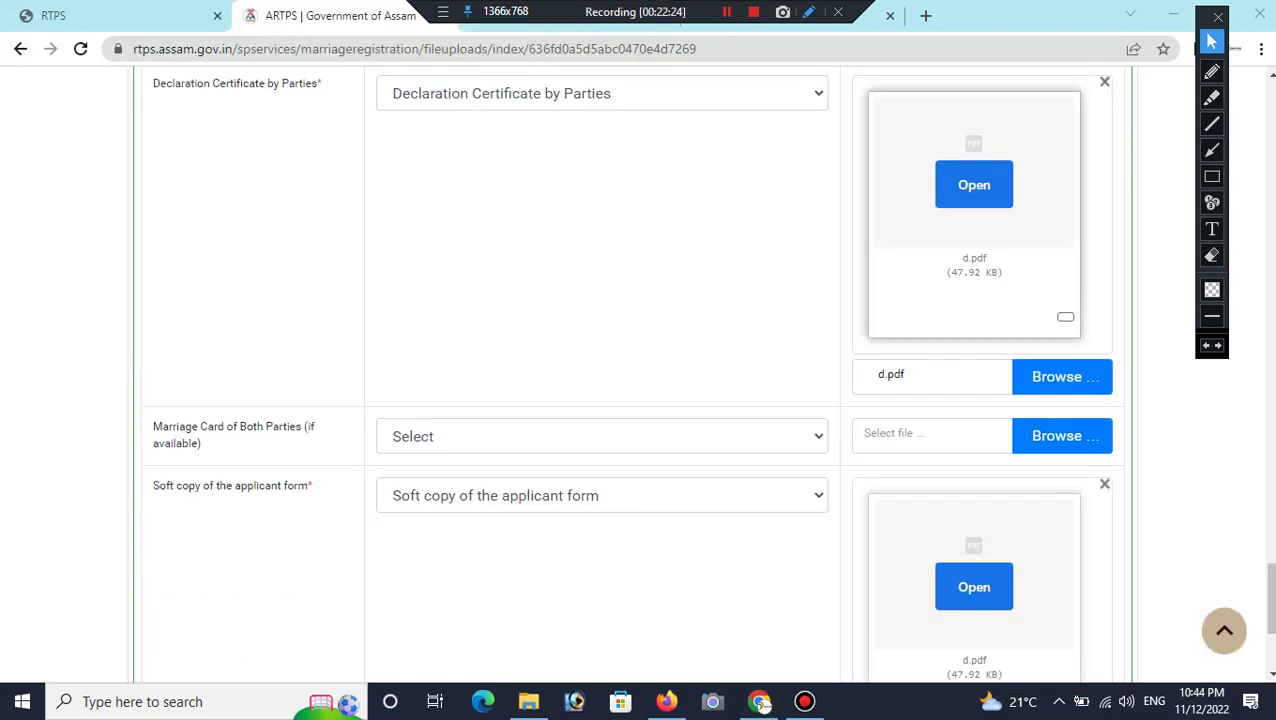
# Step: Save the attached enclosures and continue to the application preview
pyautogui.scroll(15, 640, 370)
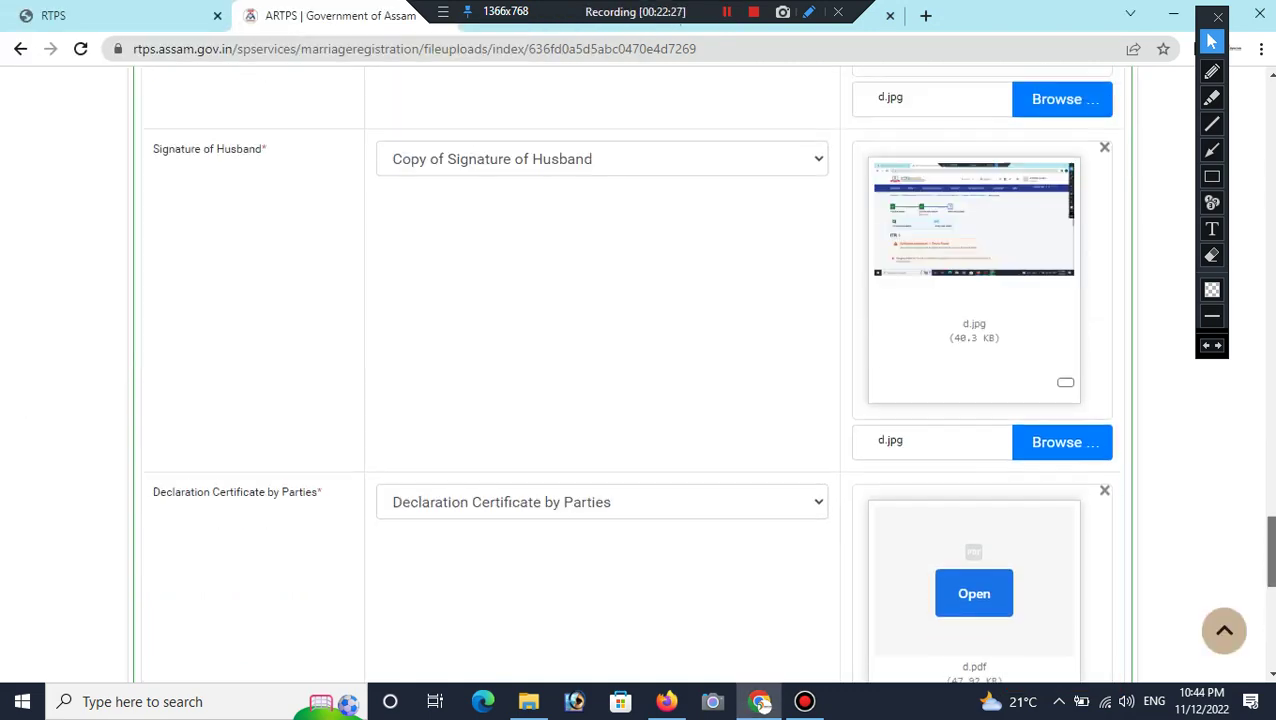
pyautogui.scroll(9, 640, 370)
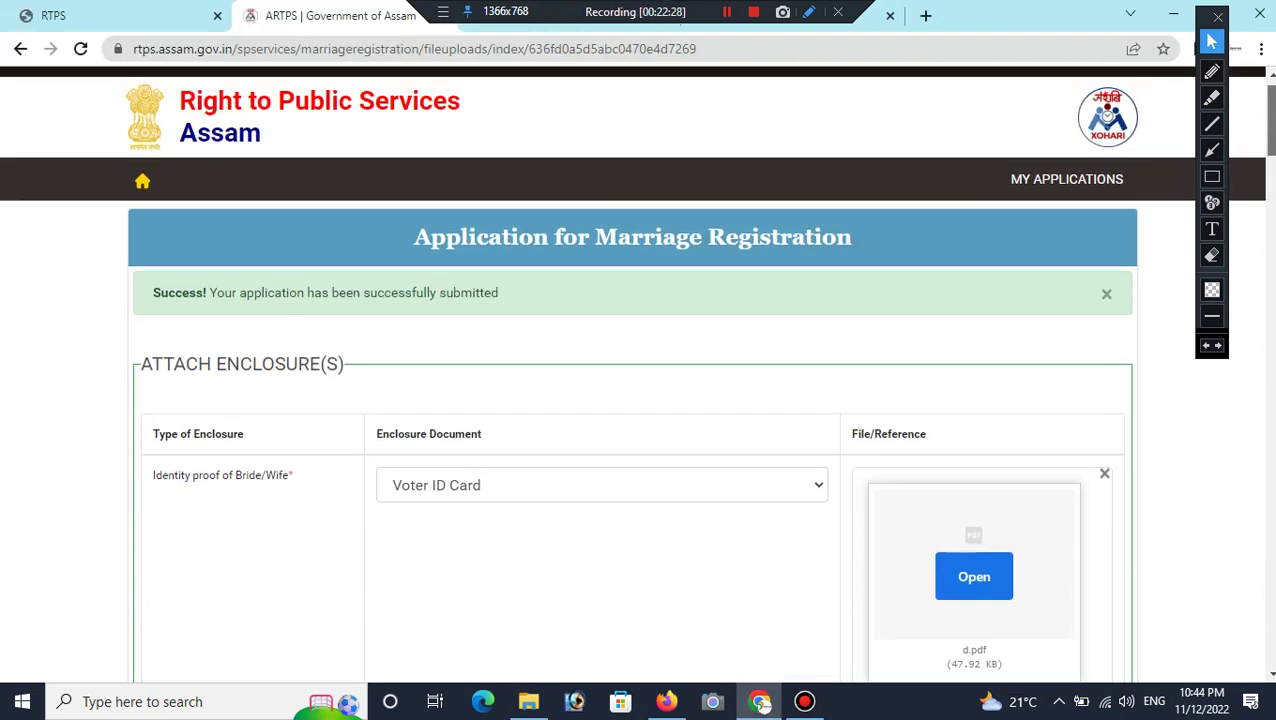
pyautogui.scroll(-11, 640, 370)
pyautogui.scroll(-12, 632, 374)
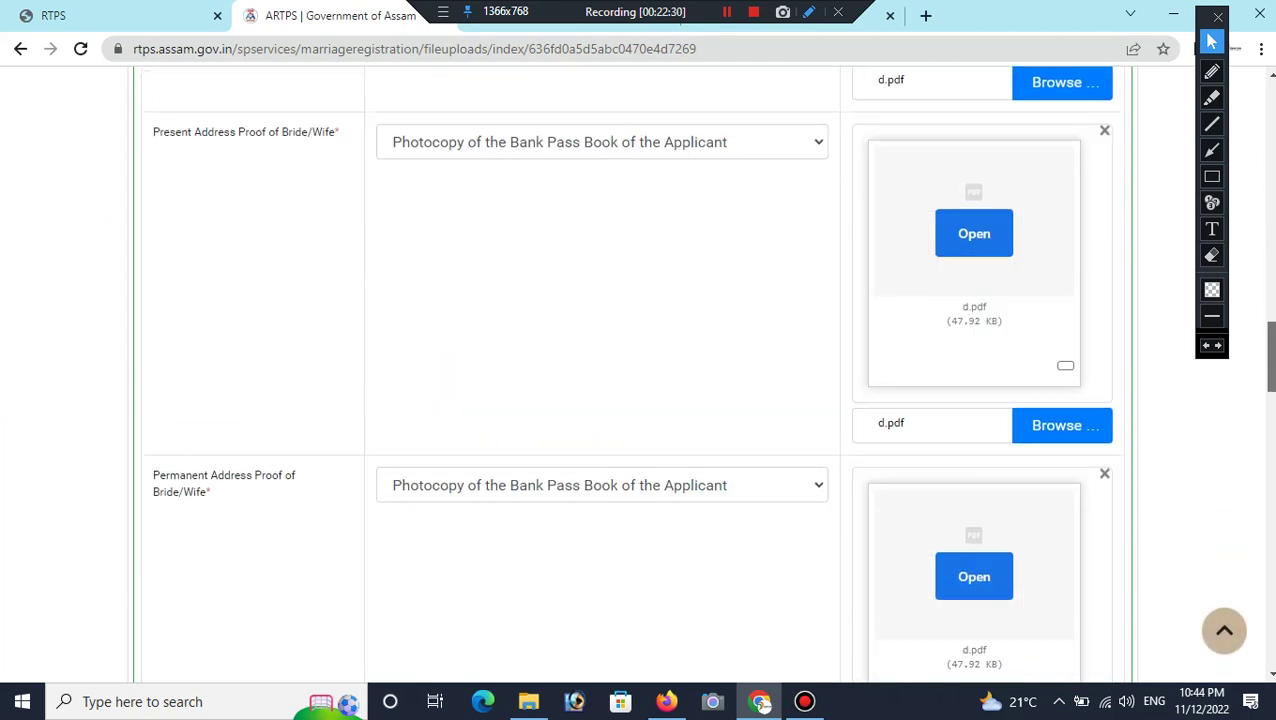
pyautogui.scroll(-10, 632, 374)
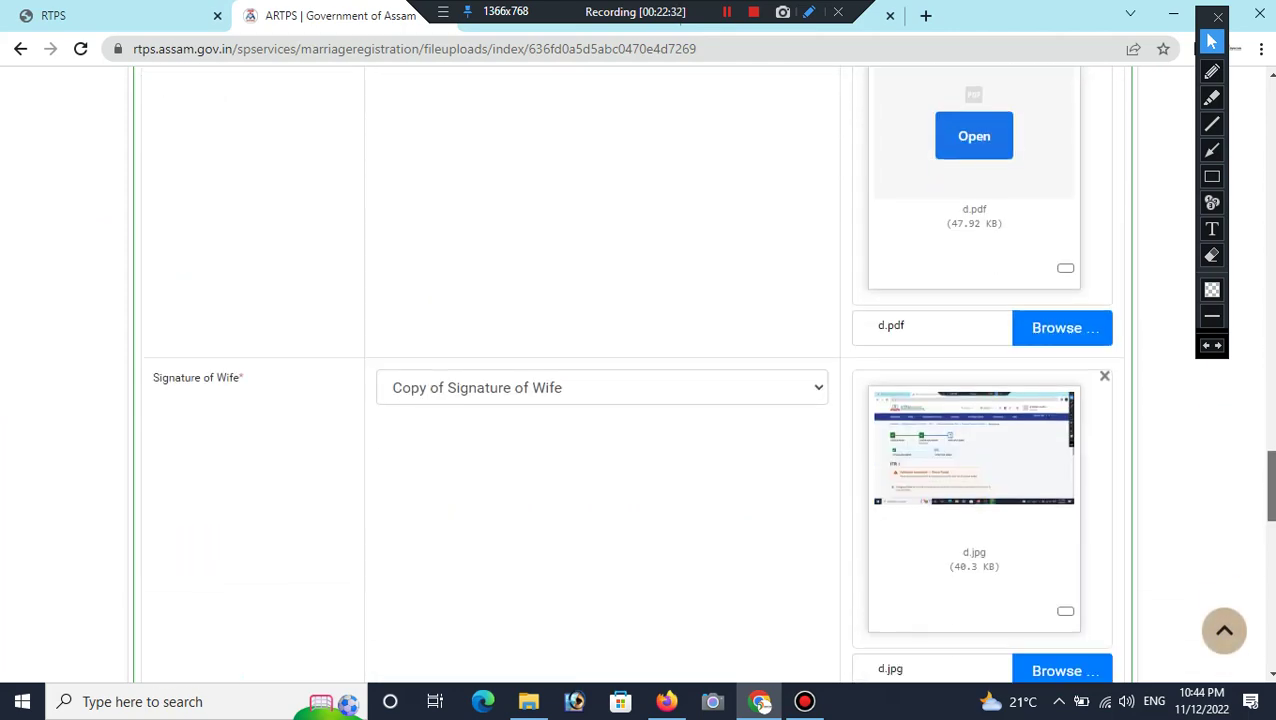
pyautogui.scroll(-8, 632, 374)
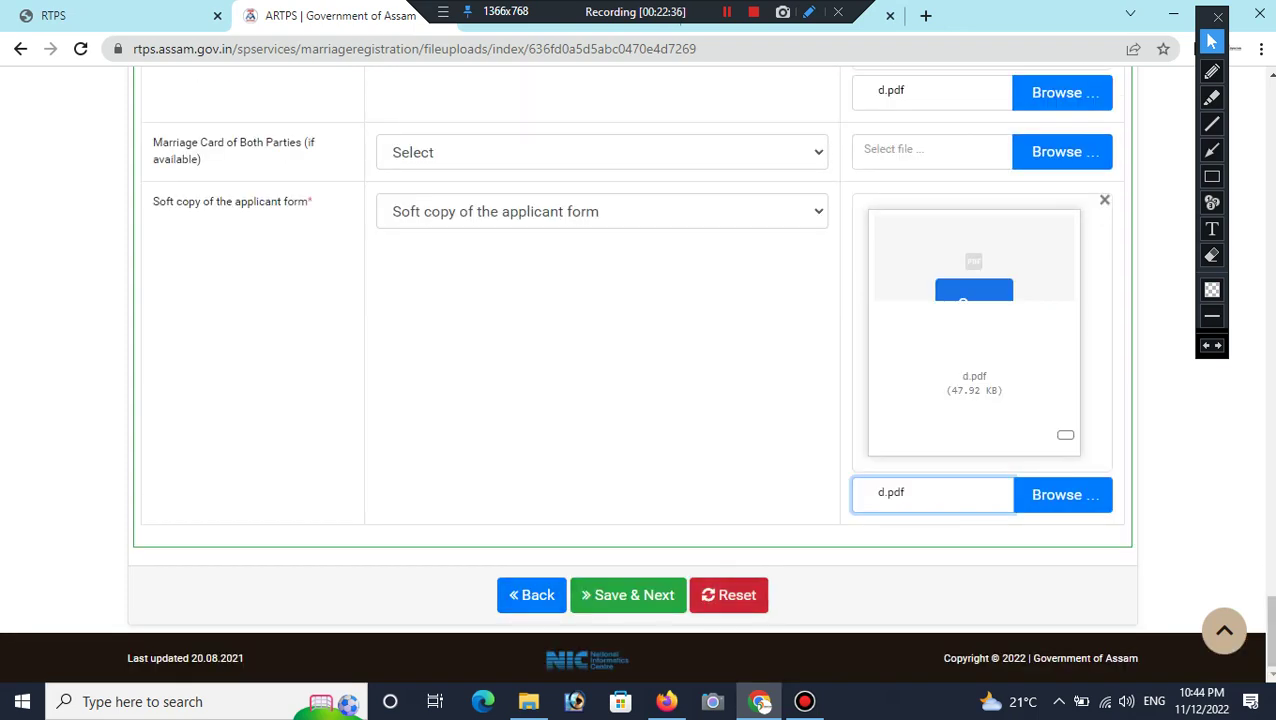
pyautogui.click(628, 595)
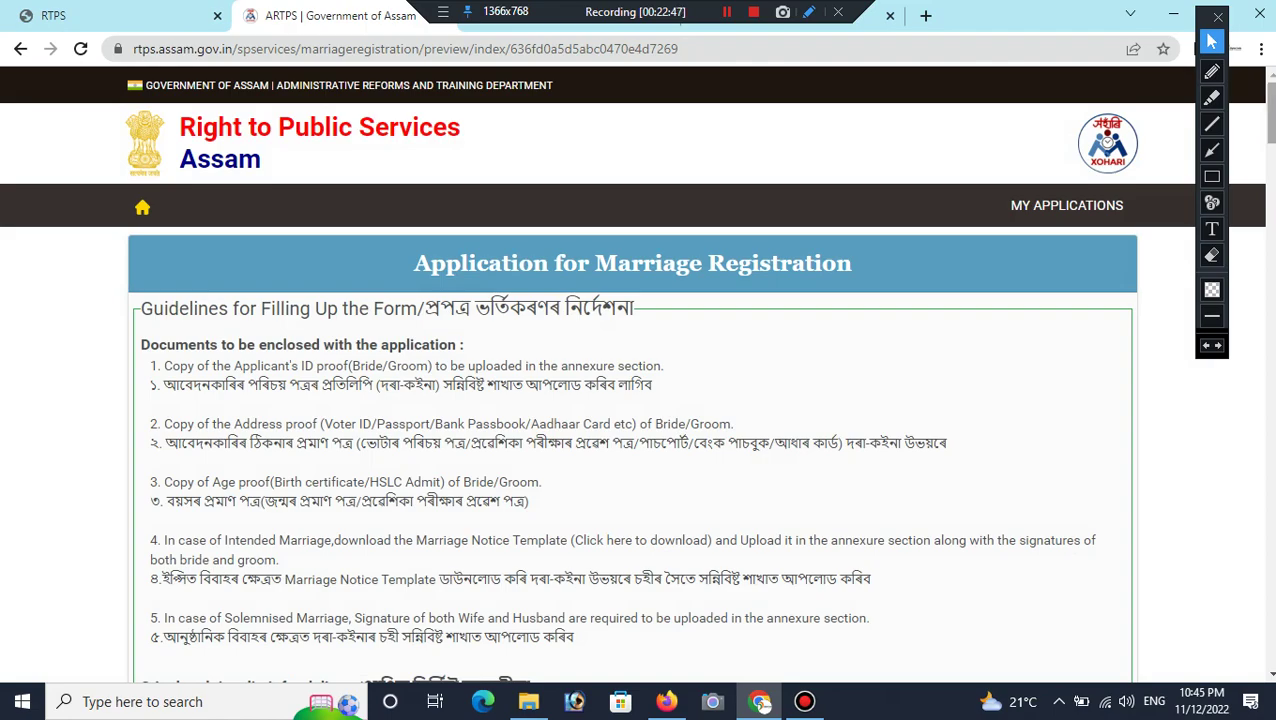
# Step: Review the preview's details and enclosures, then start the fee payment with Make Payment
pyautogui.scroll(-20, 636, 373)
pyautogui.scroll(-15, 636, 373)
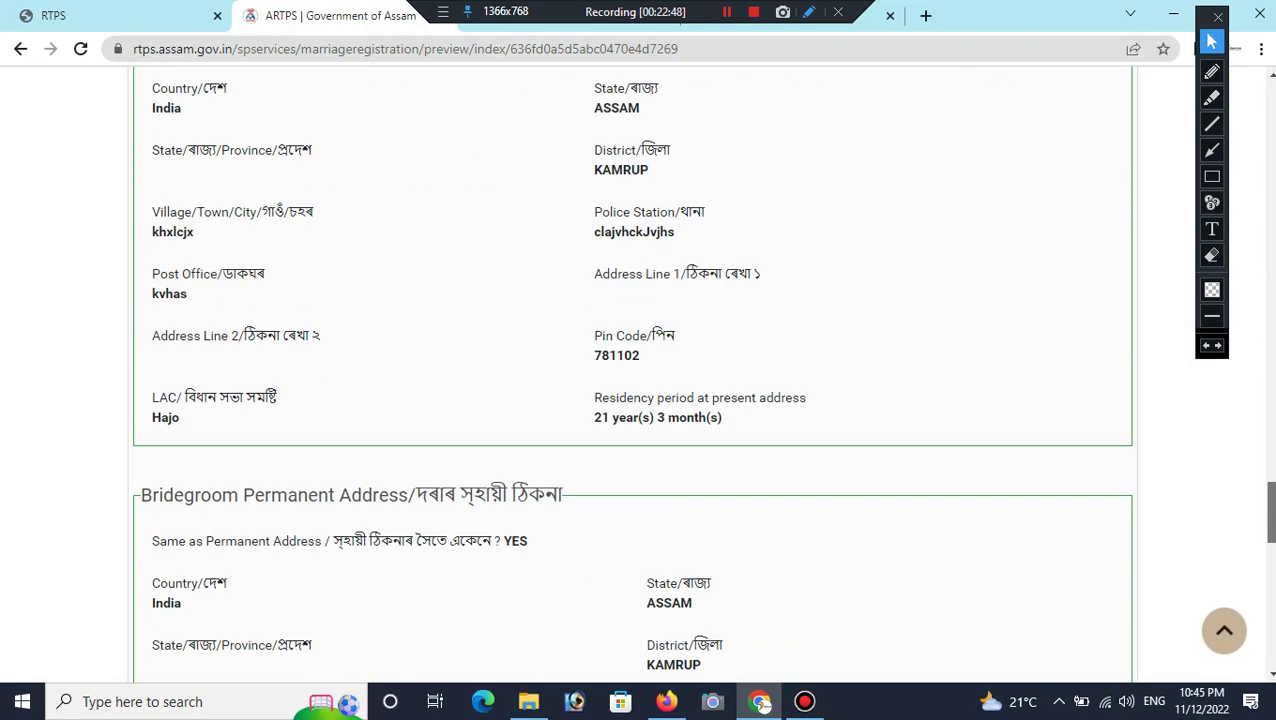
pyautogui.scroll(3, 636, 373)
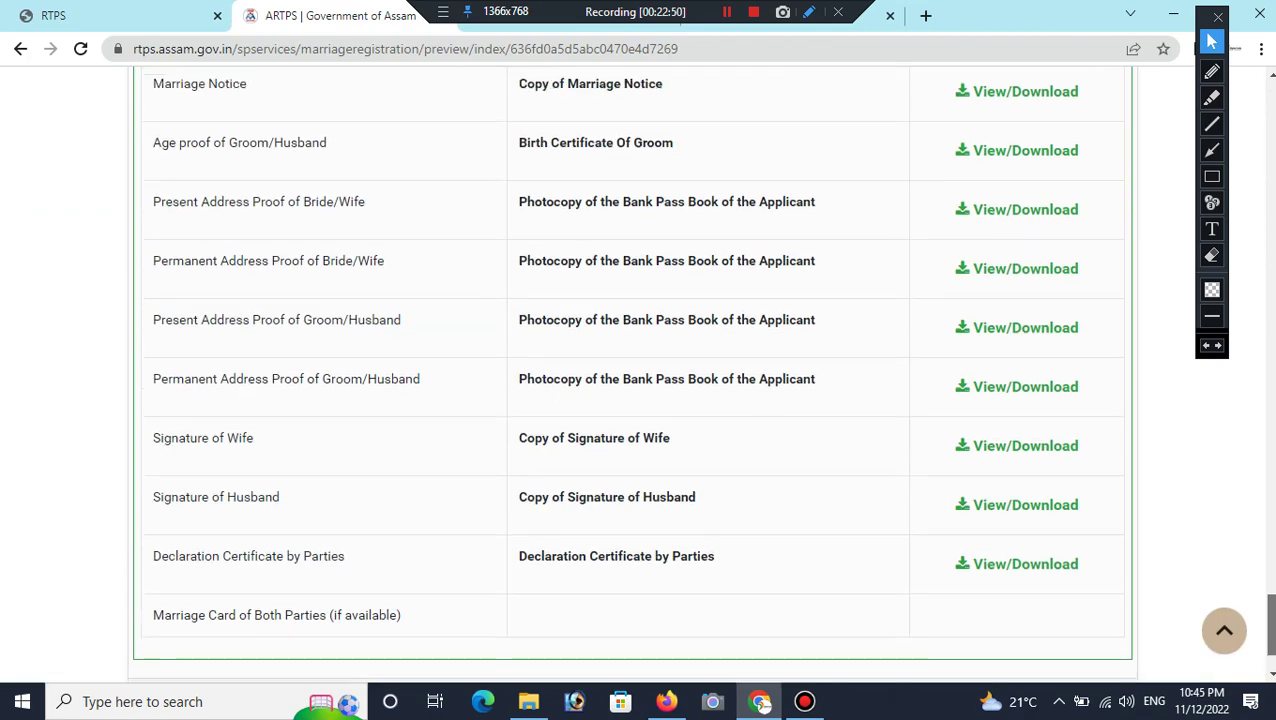
pyautogui.scroll(2, 636, 373)
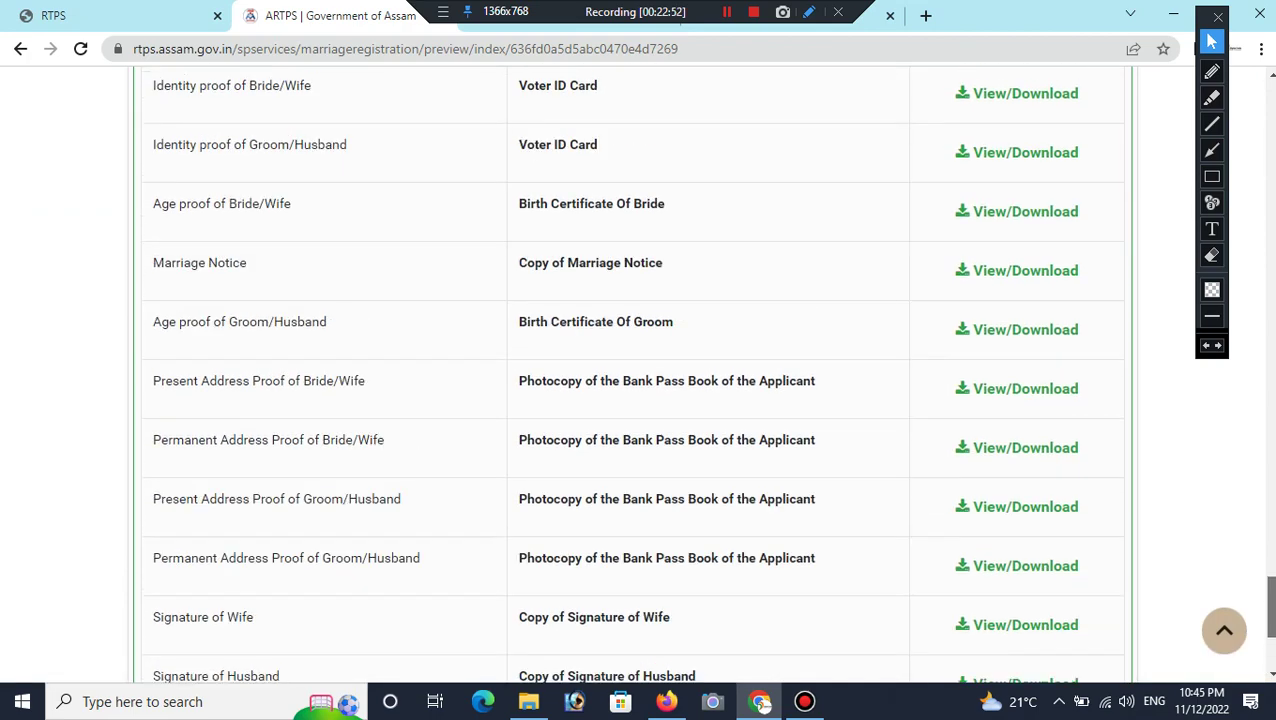
pyautogui.scroll(-1, 636, 373)
pyautogui.scroll(-4, 636, 373)
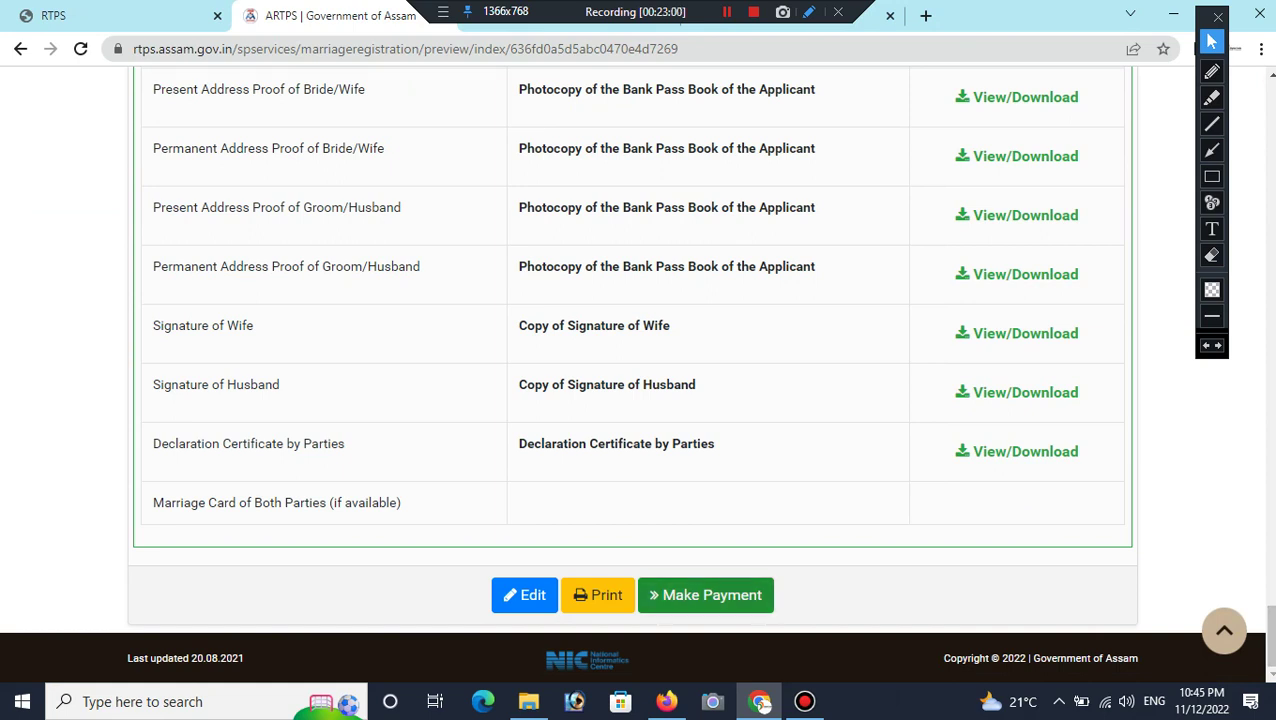
pyautogui.click(706, 595)
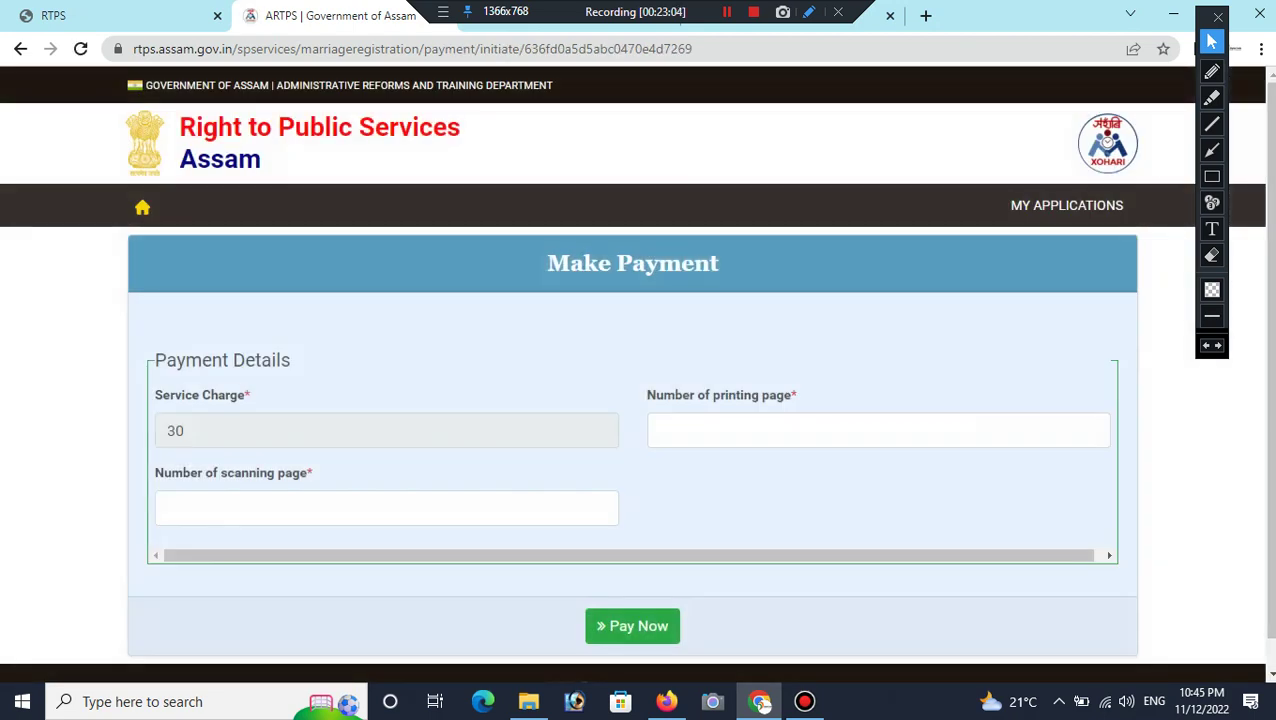
# Step: Enter 10 printing pages and 12 scanning pages, then submit with Pay Now
pyautogui.scroll(-1, 636, 369)
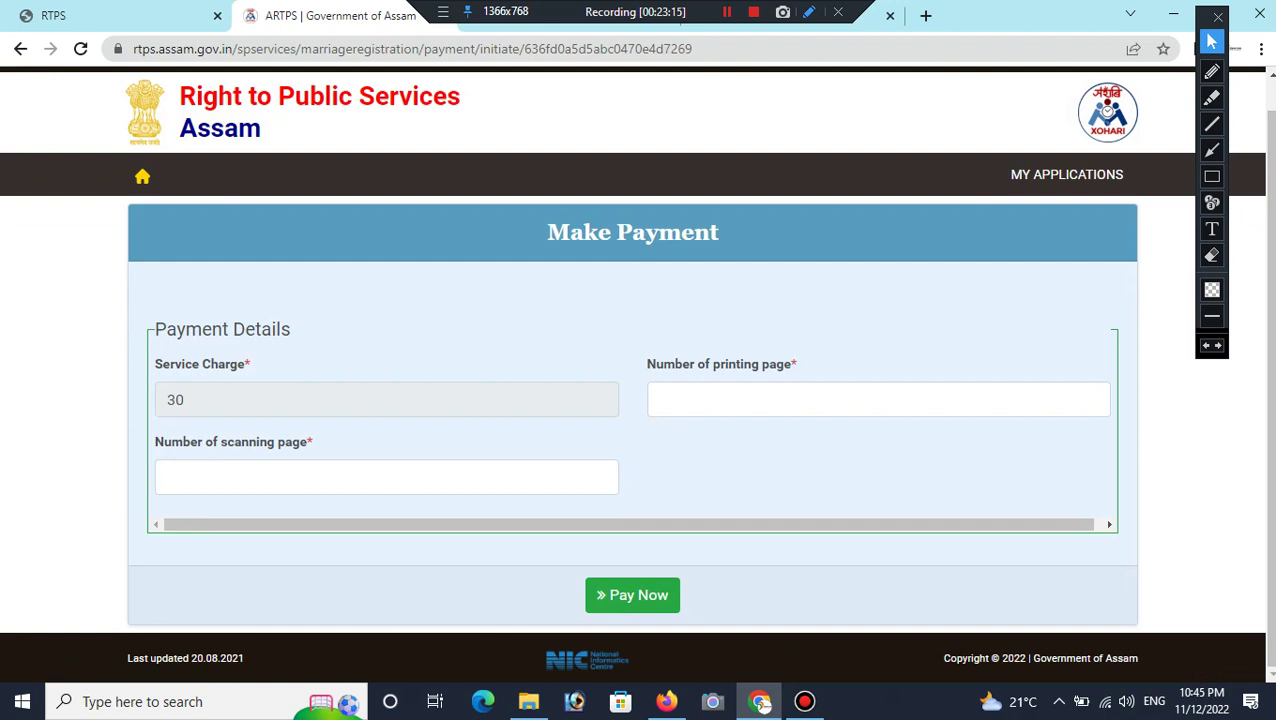
pyautogui.click(757, 399)
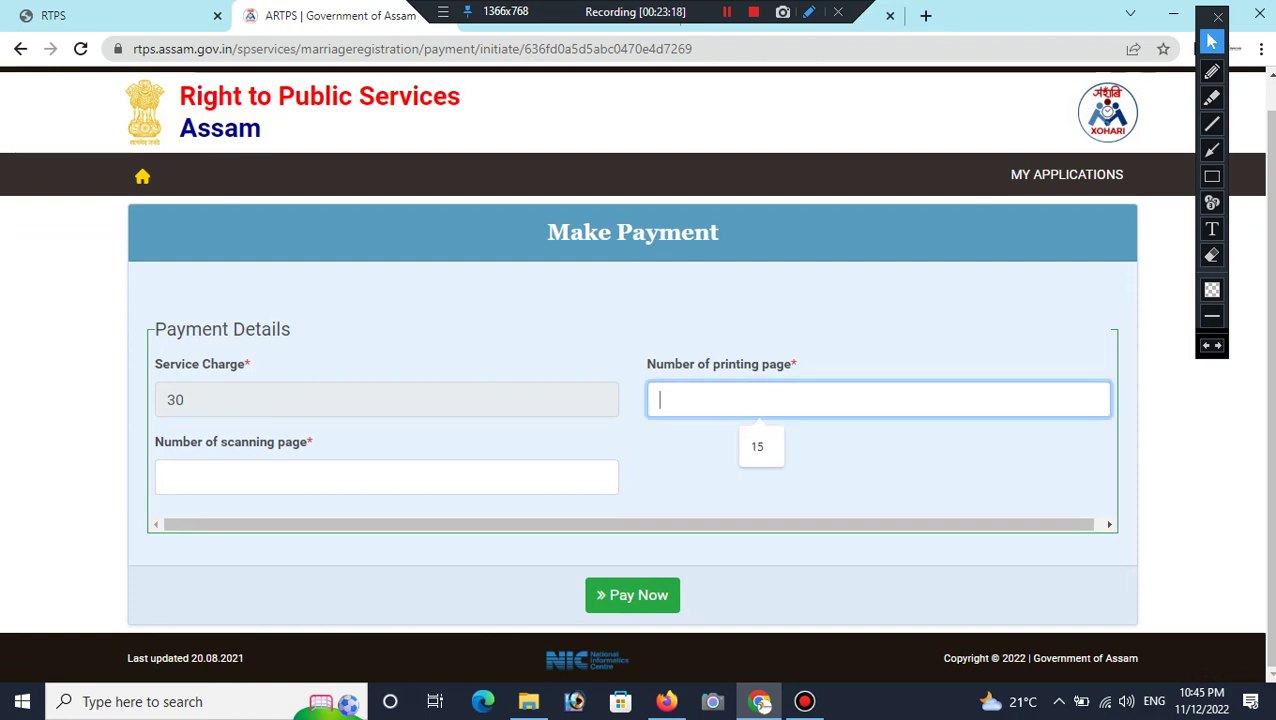
pyautogui.write('10')
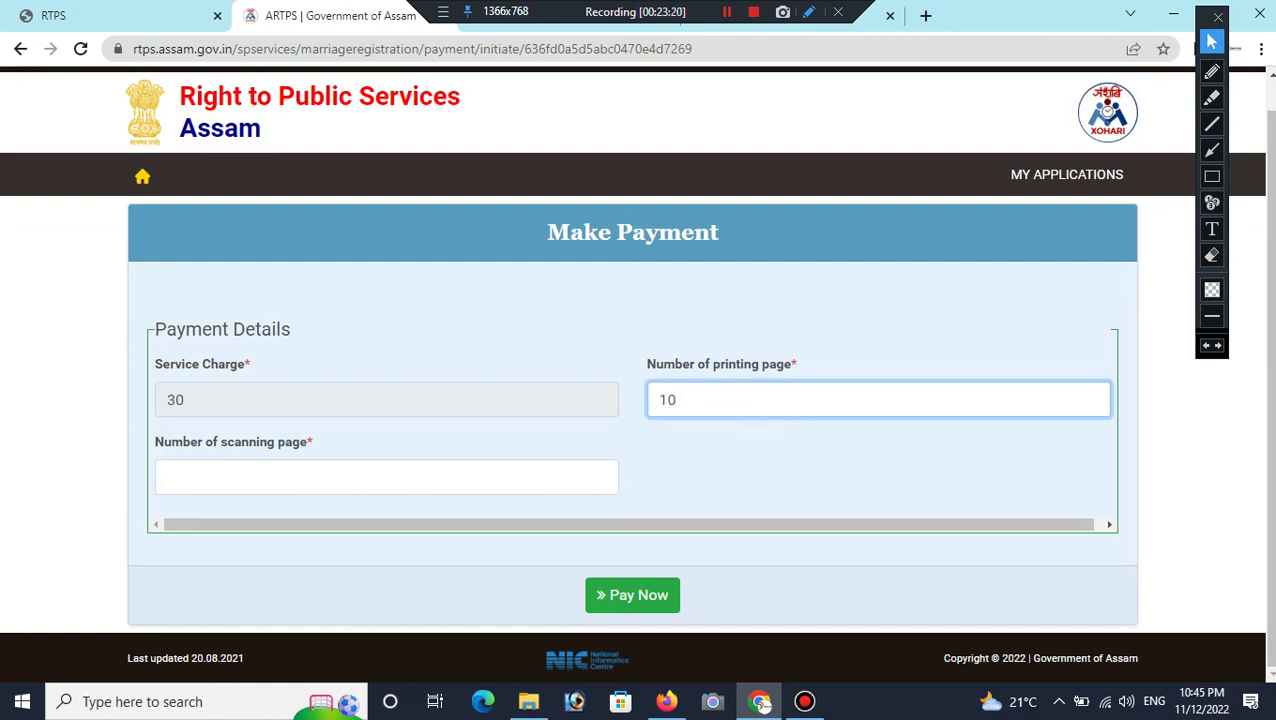
pyautogui.click(265, 477)
pyautogui.write('1')
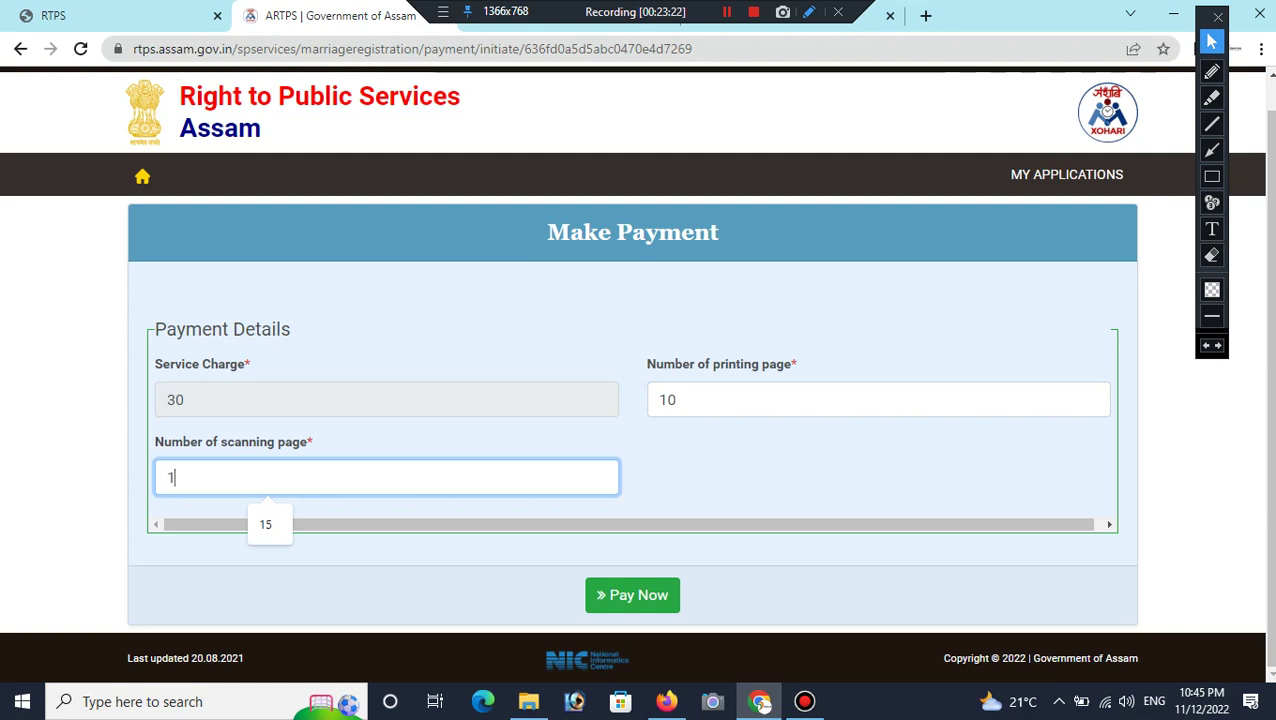
pyautogui.write('2')
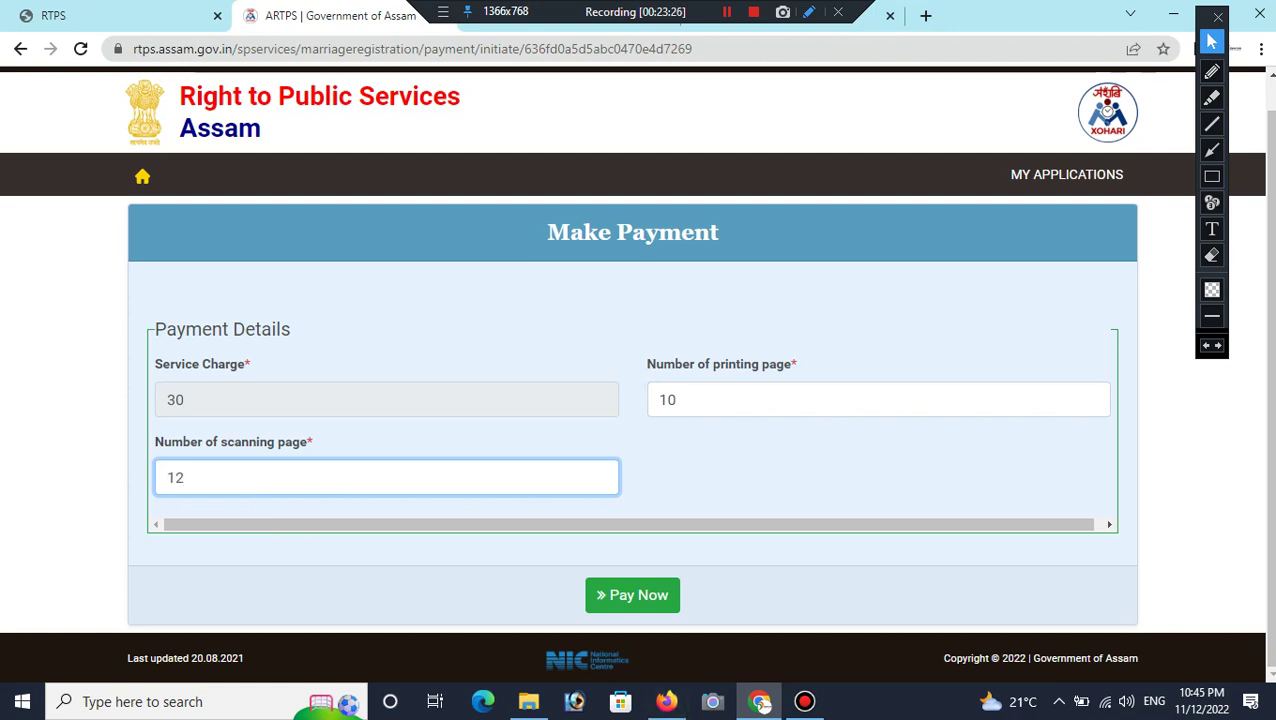
pyautogui.click(632, 595)
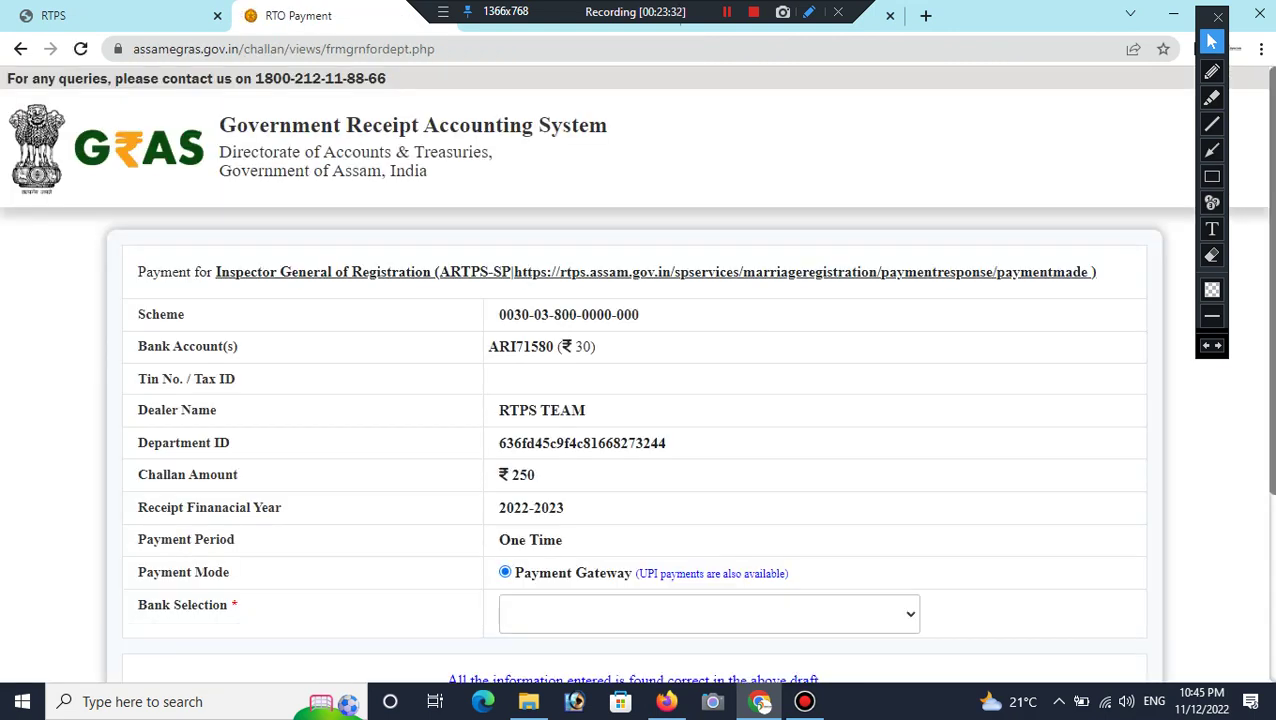
# Step: Select AXIS EASYPAY as the paying bank
pyautogui.scroll(-2, 636, 373)
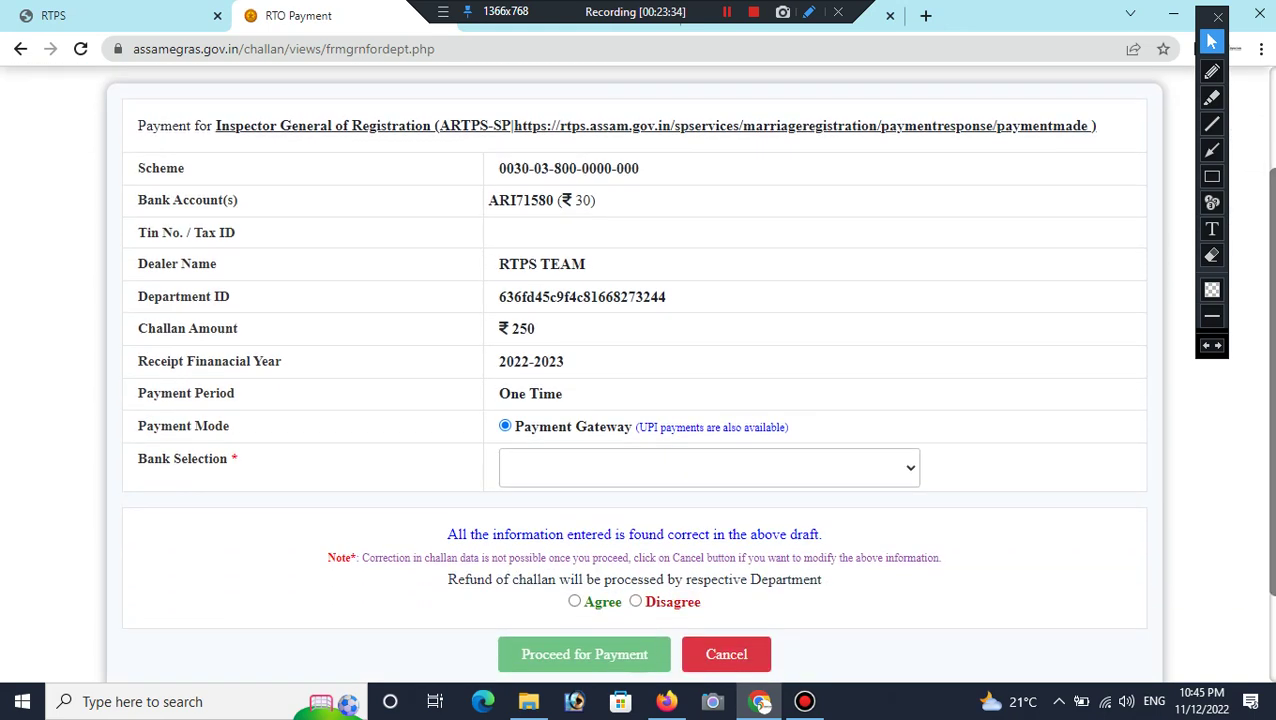
pyautogui.click(709, 467)
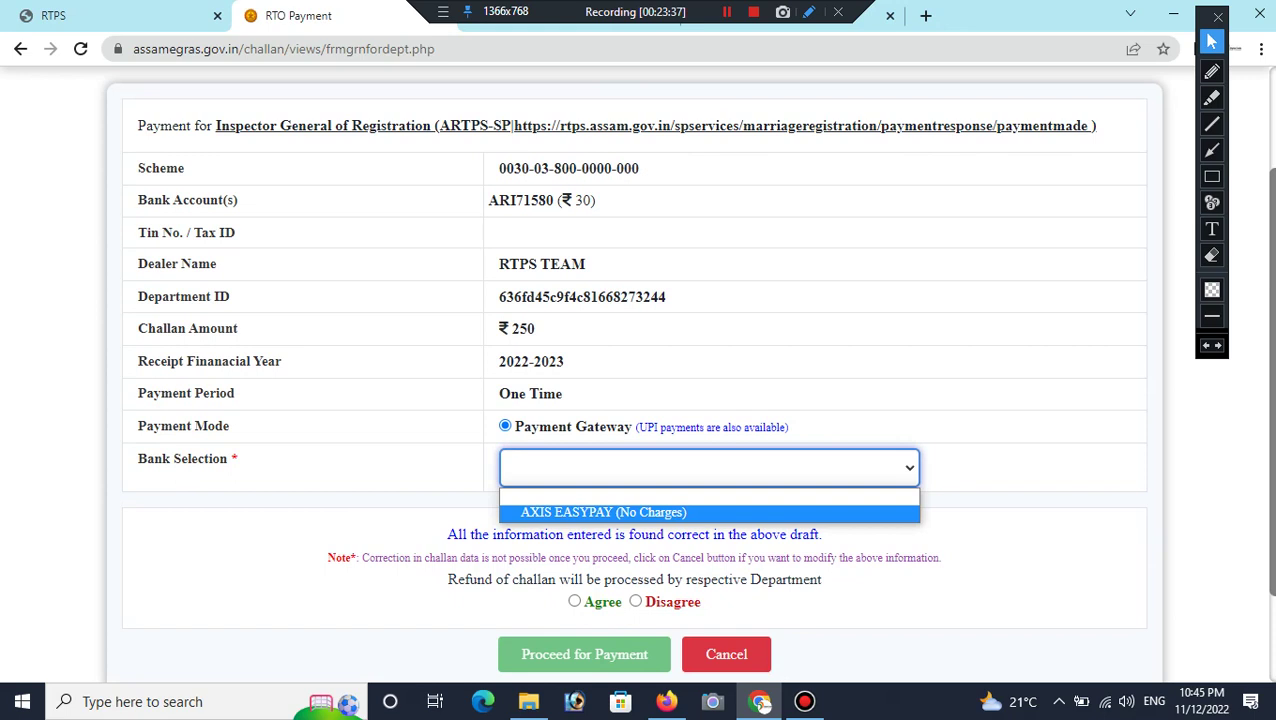
pyautogui.click(603, 512)
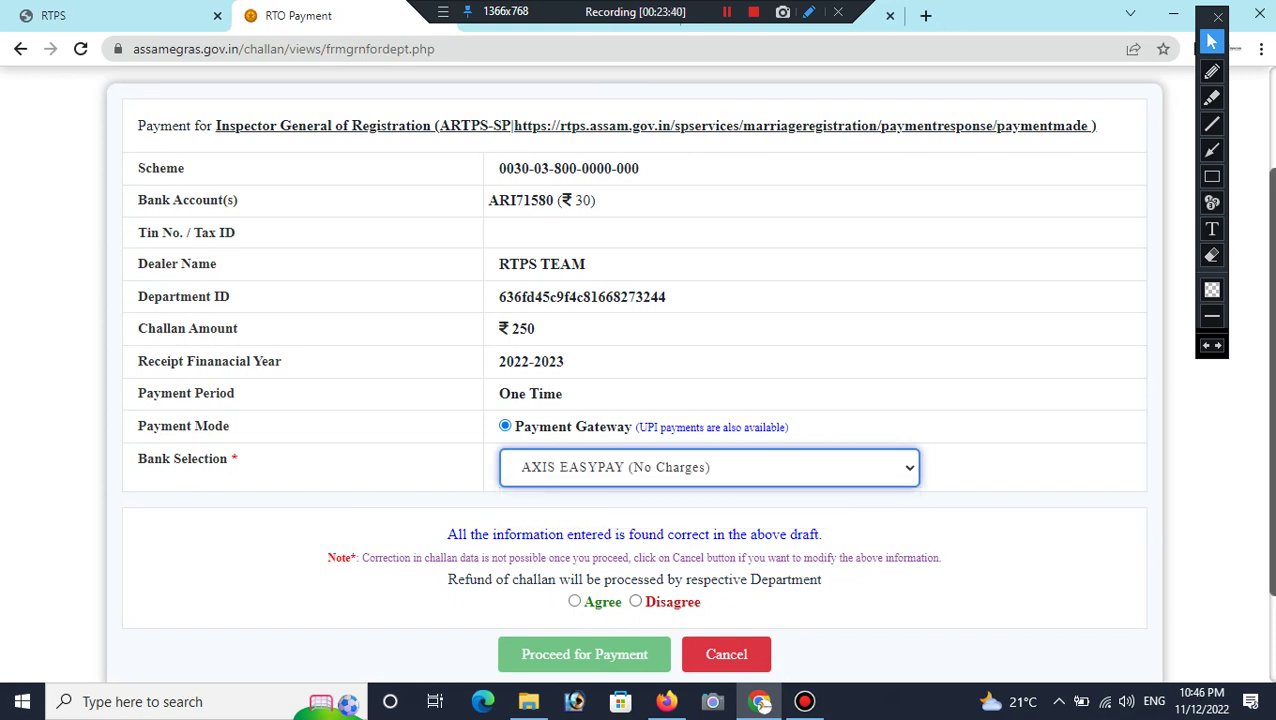
pyautogui.scroll(-2, 640, 400)
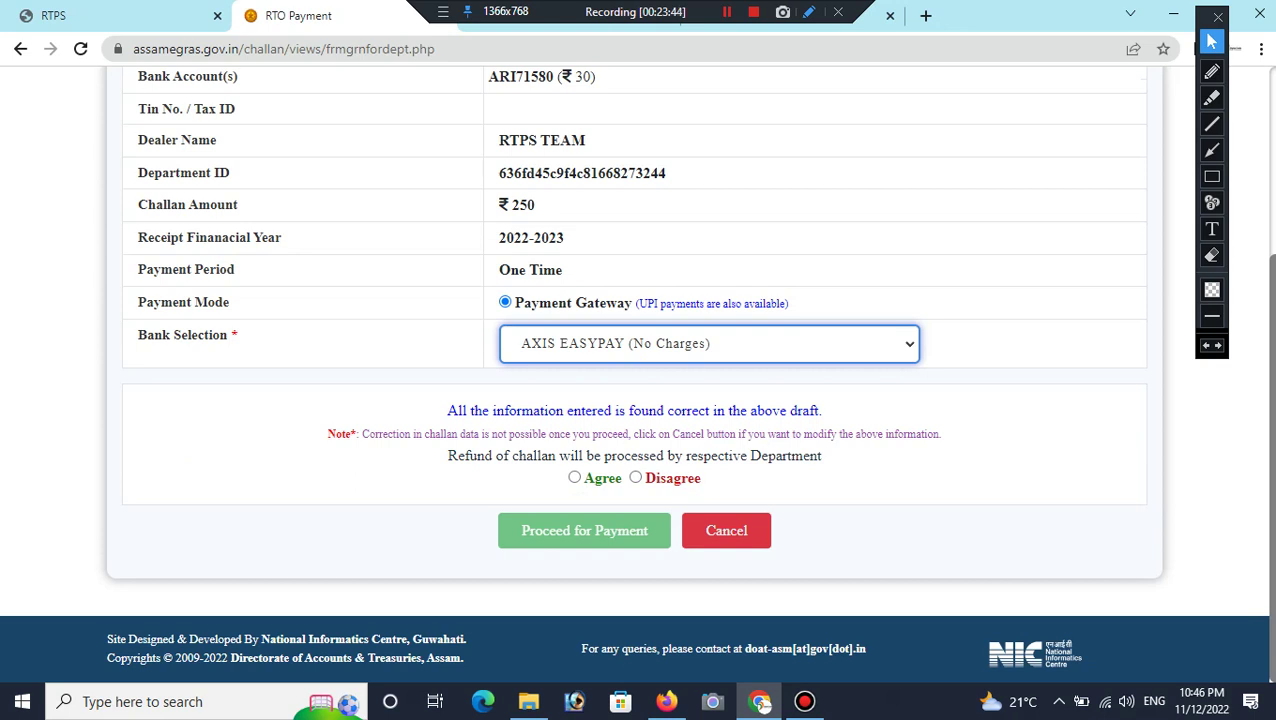
# Step: Agree to the refund terms, proceed for payment and acknowledge the GRN number
pyautogui.click(1211, 176)
pyautogui.moveTo(549, 460)
pyautogui.mouseDown()
pyautogui.moveTo(641, 502)
pyautogui.moveTo(724, 498)
pyautogui.mouseUp()
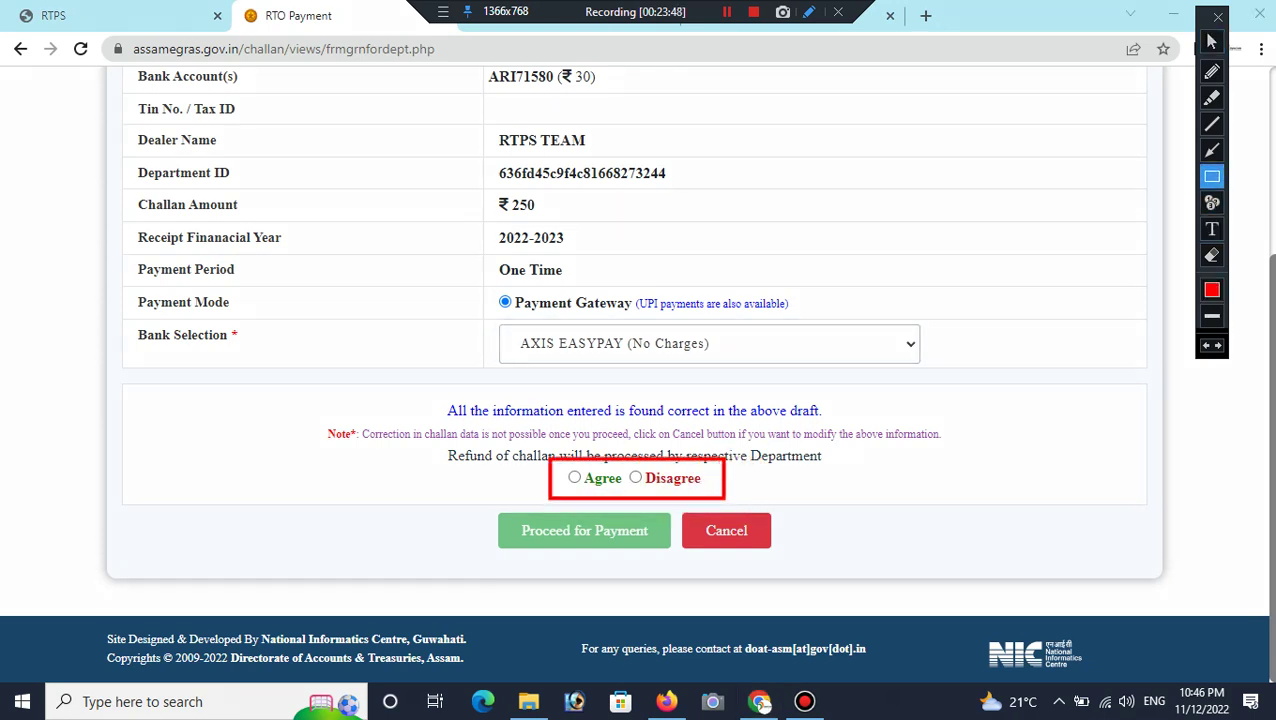
pyautogui.click(1211, 41)
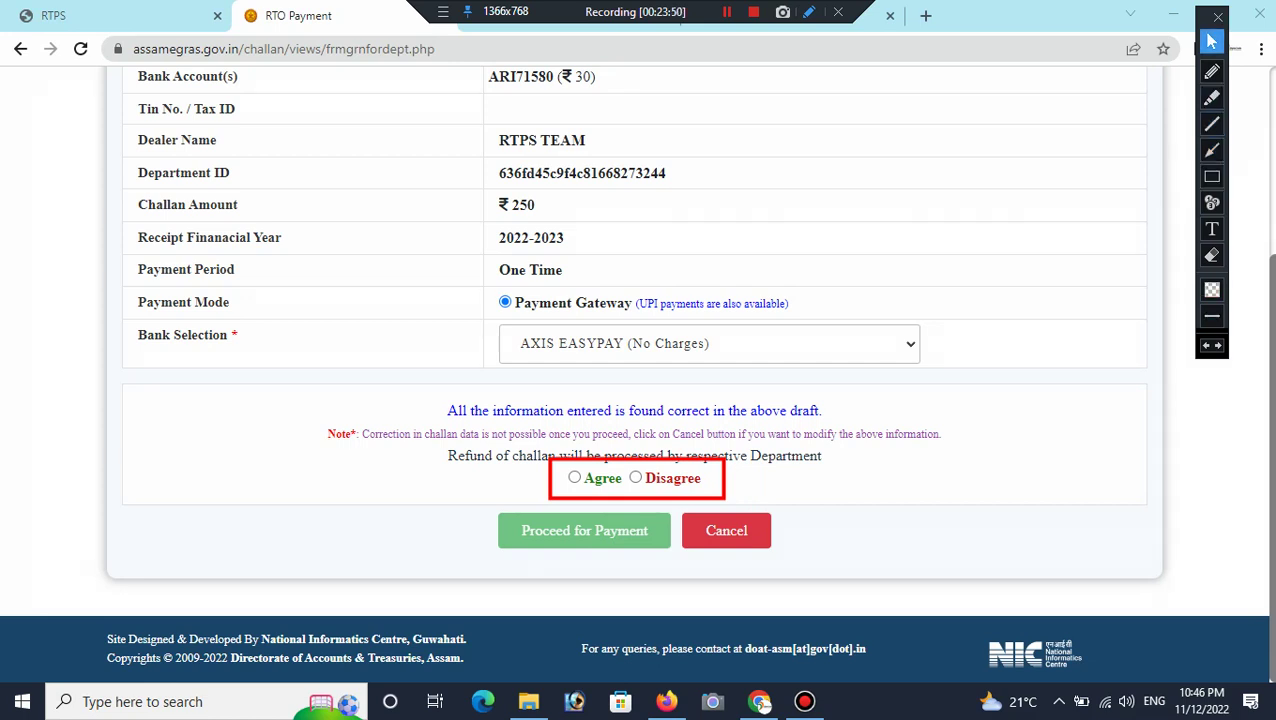
pyautogui.click(574, 478)
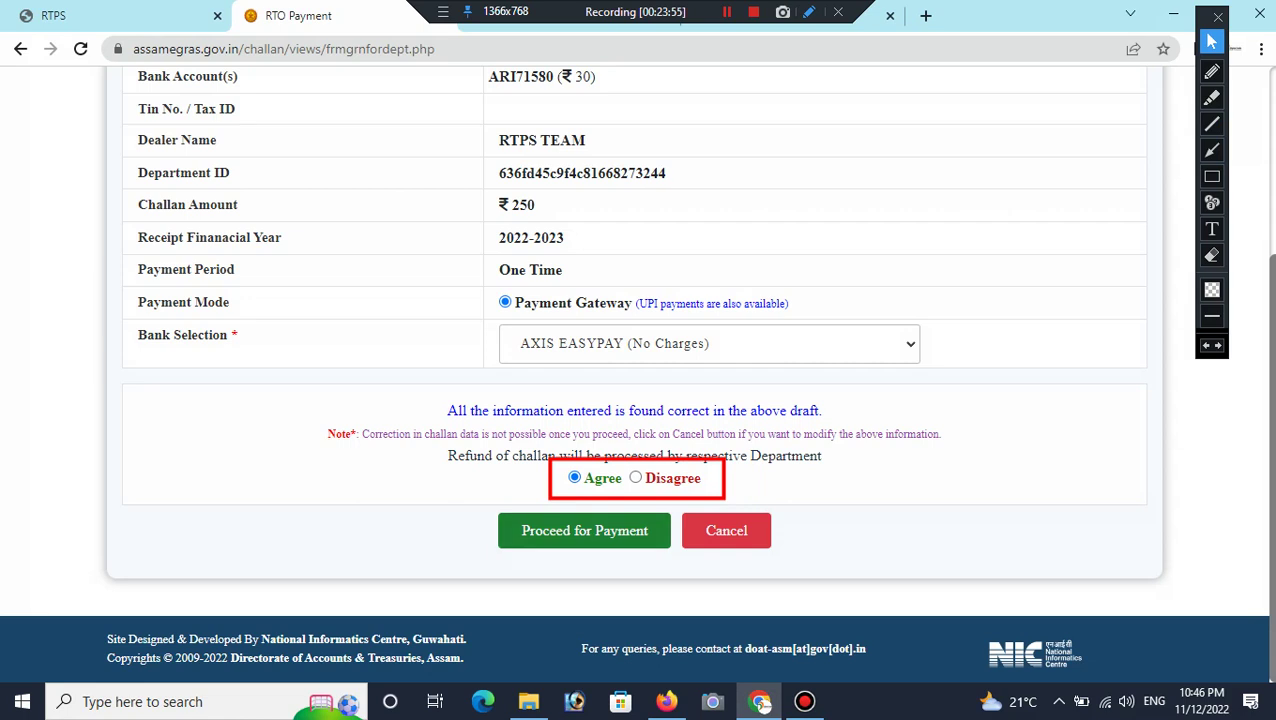
pyautogui.press('Return')
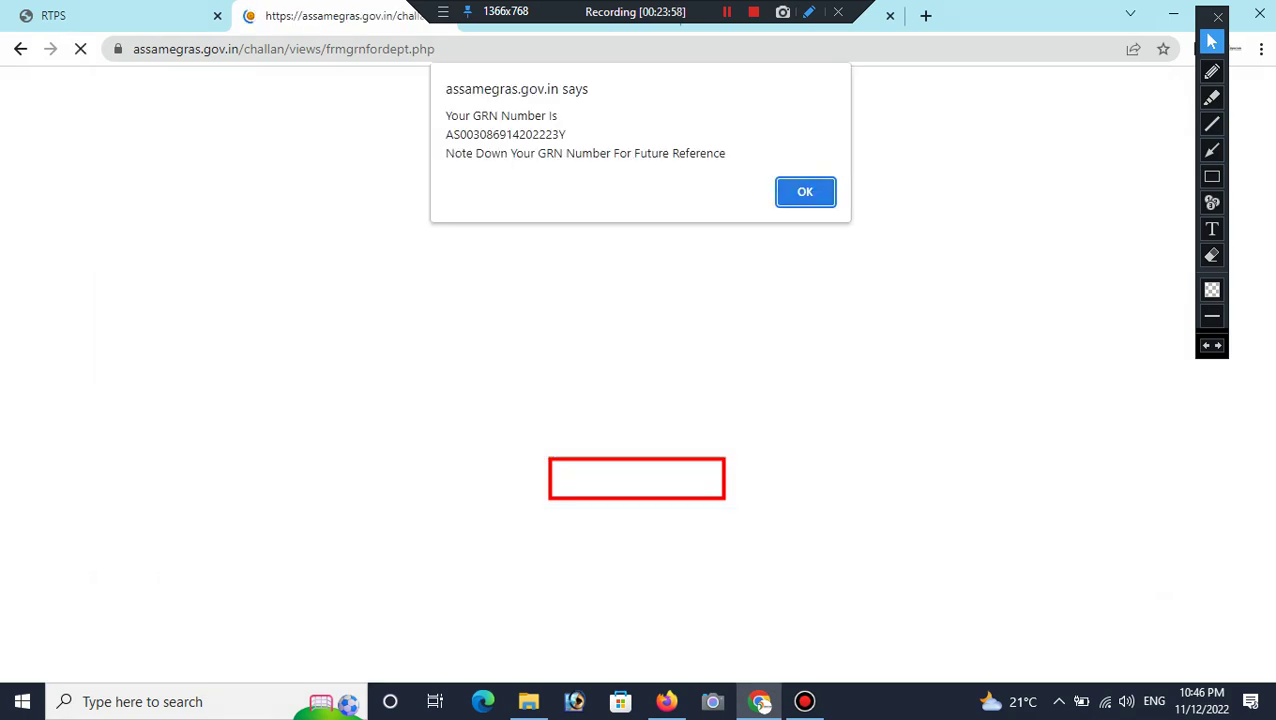
pyautogui.press('Return')
# Step: Dismiss the GRN alert and bring up the Rs. 280.00 Axis EasyPay UPI payment options
pyautogui.click(1211, 255)
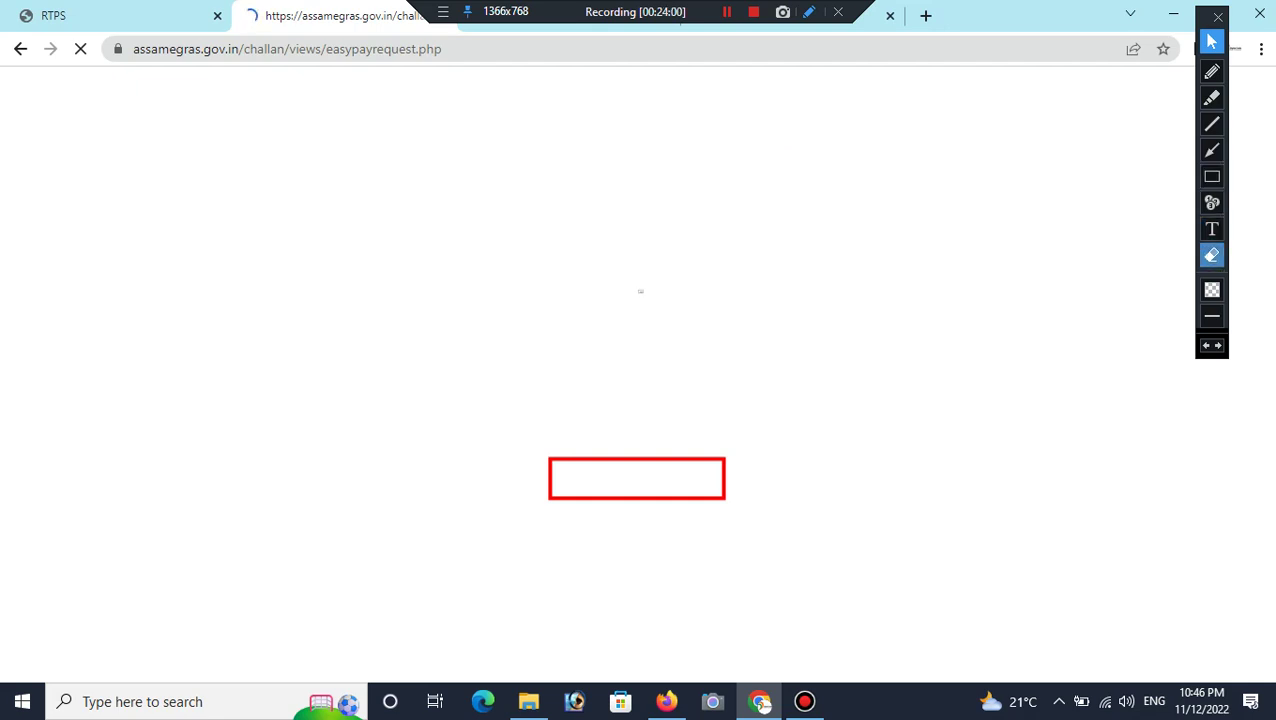
pyautogui.moveTo(522, 416)
pyautogui.mouseDown()
pyautogui.moveTo(695, 518)
pyautogui.moveTo(780, 534)
pyautogui.mouseUp()
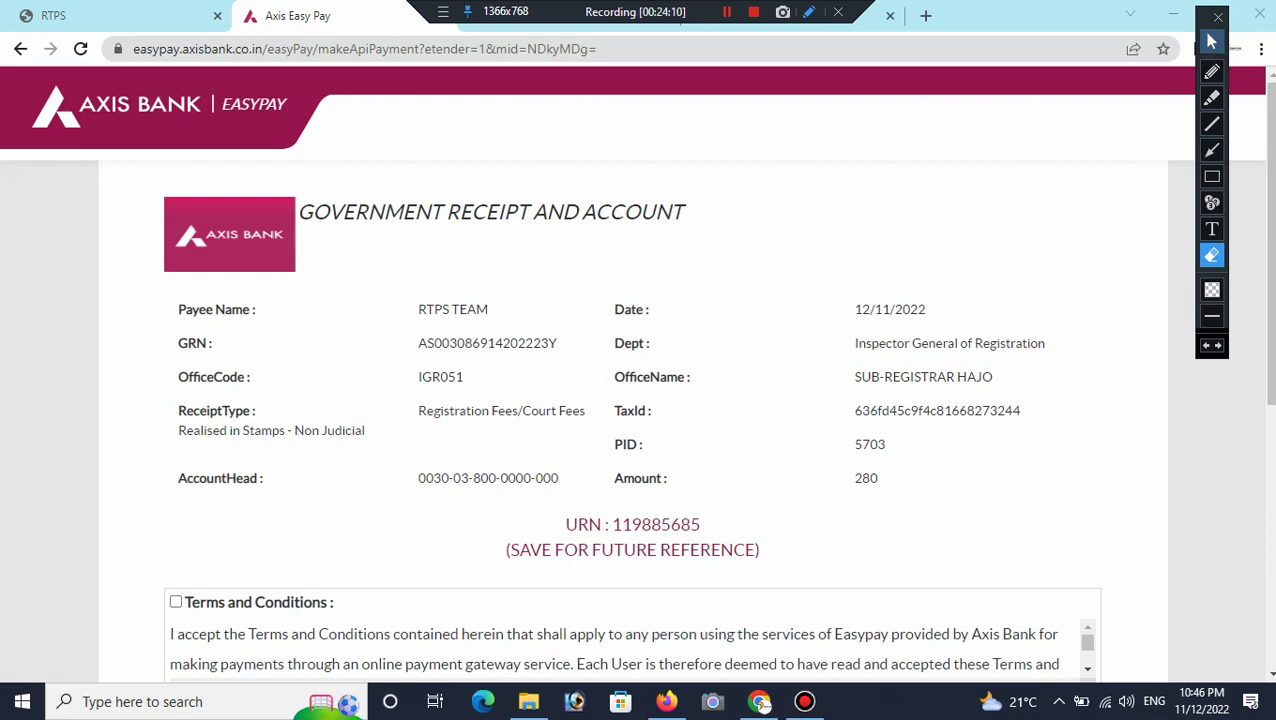
pyautogui.click(1211, 41)
pyautogui.scroll(-2, 640, 400)
pyautogui.scroll(-2, 640, 400)
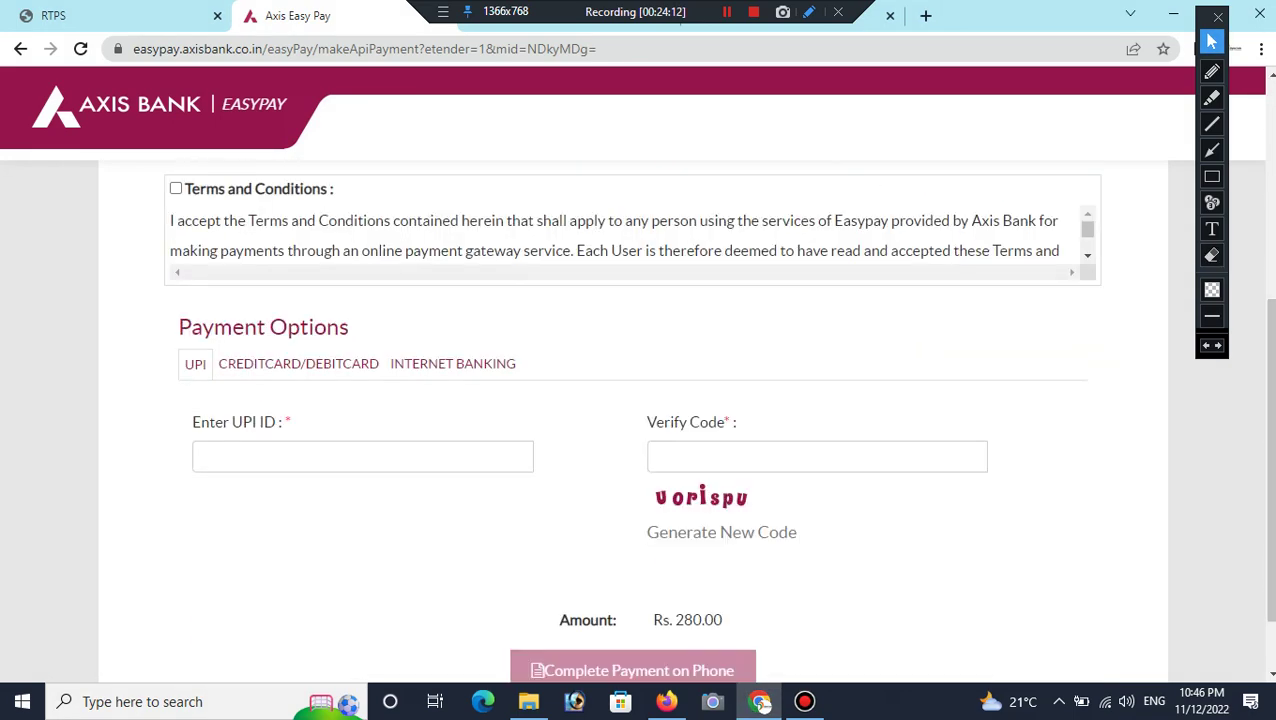
pyautogui.click(1211, 176)
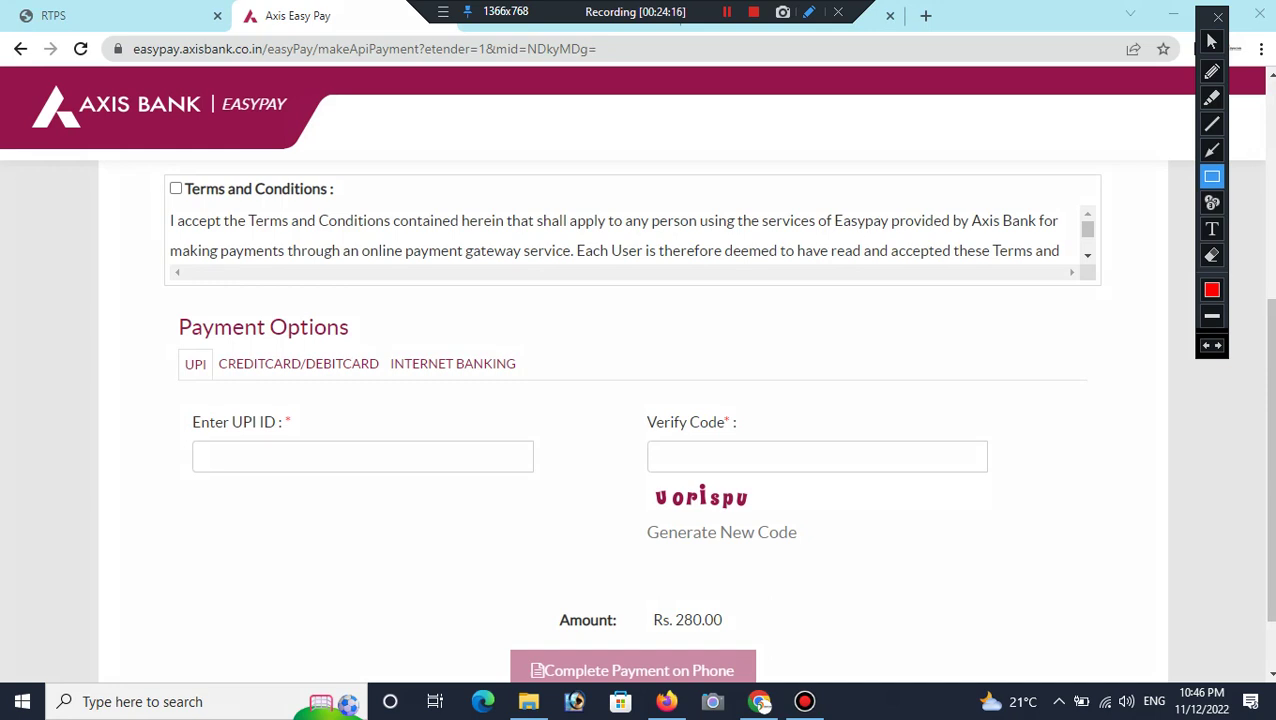
pyautogui.moveTo(158, 432)
pyautogui.mouseDown()
pyautogui.moveTo(313, 510)
pyautogui.moveTo(524, 527)
pyautogui.moveTo(560, 501)
pyautogui.mouseUp()
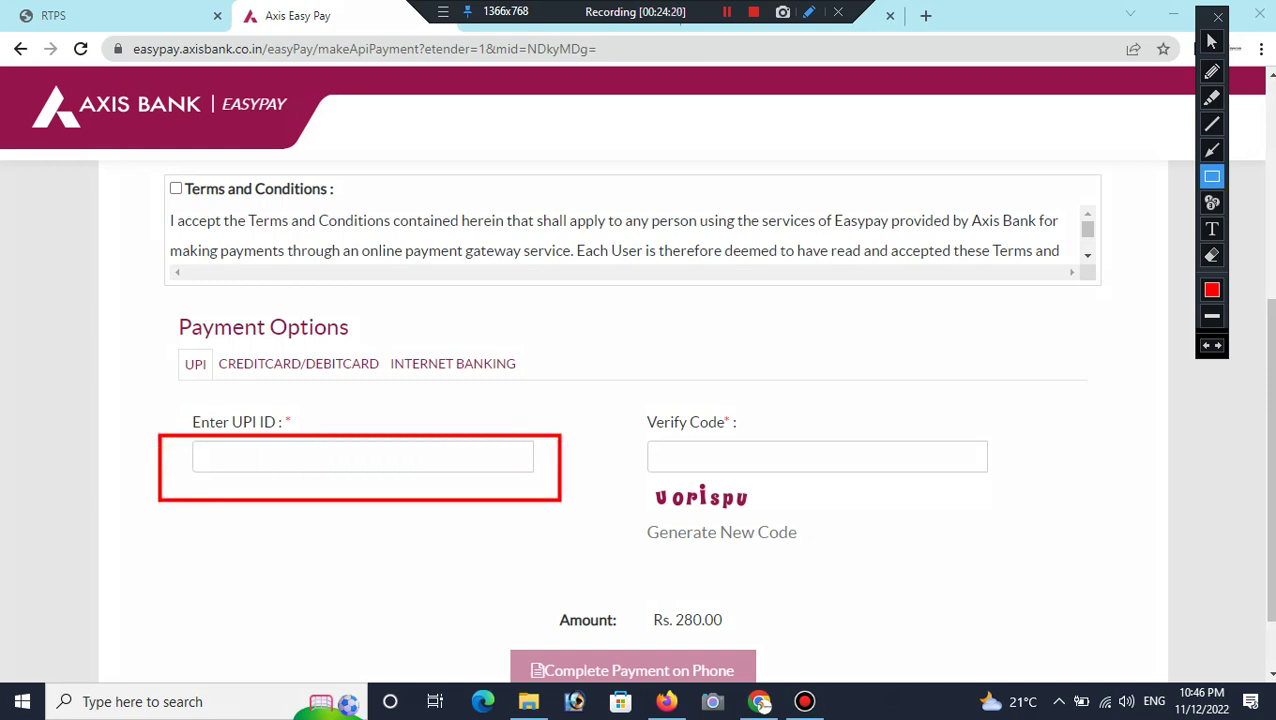
pyautogui.click(1211, 255)
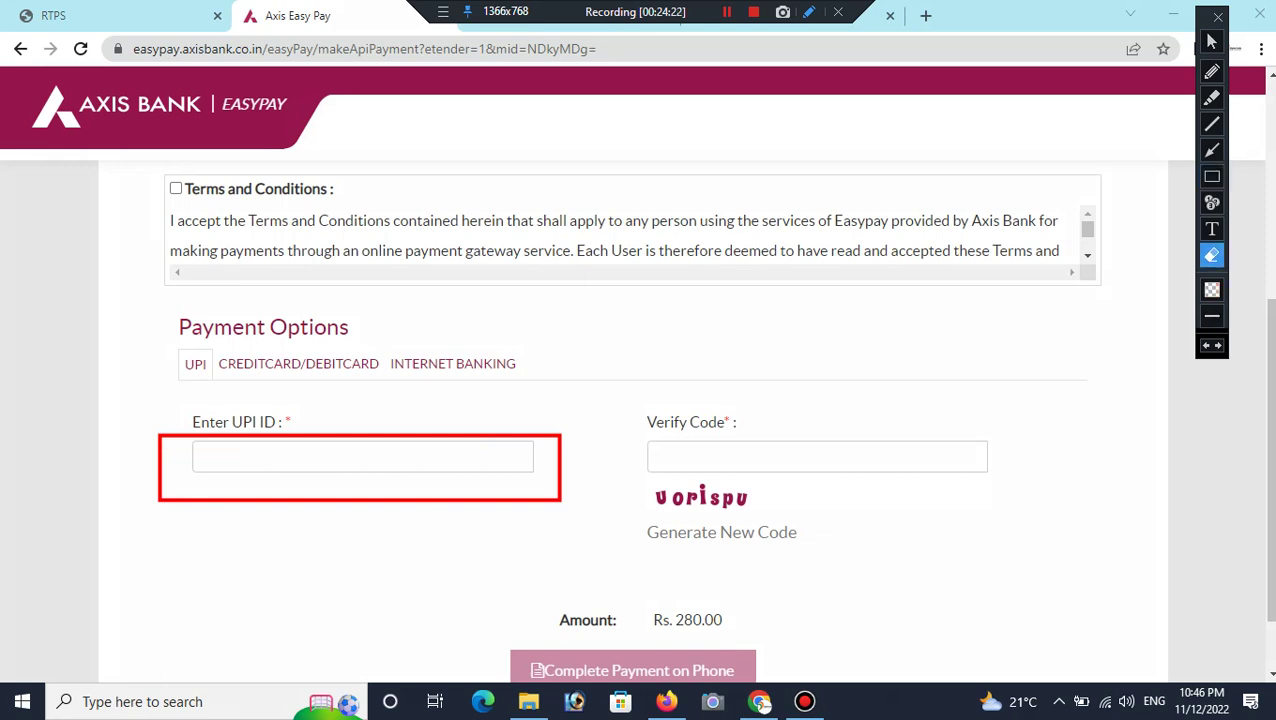
pyautogui.click(183, 463)
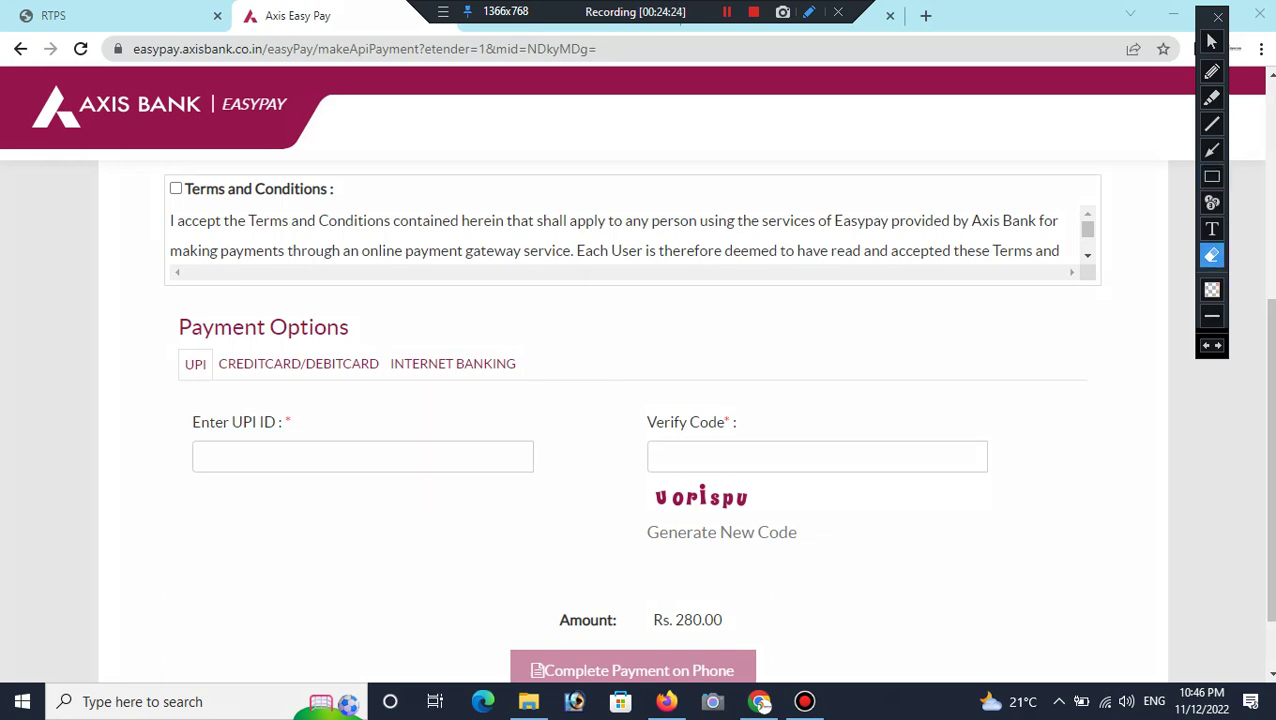
pyautogui.click(1211, 41)
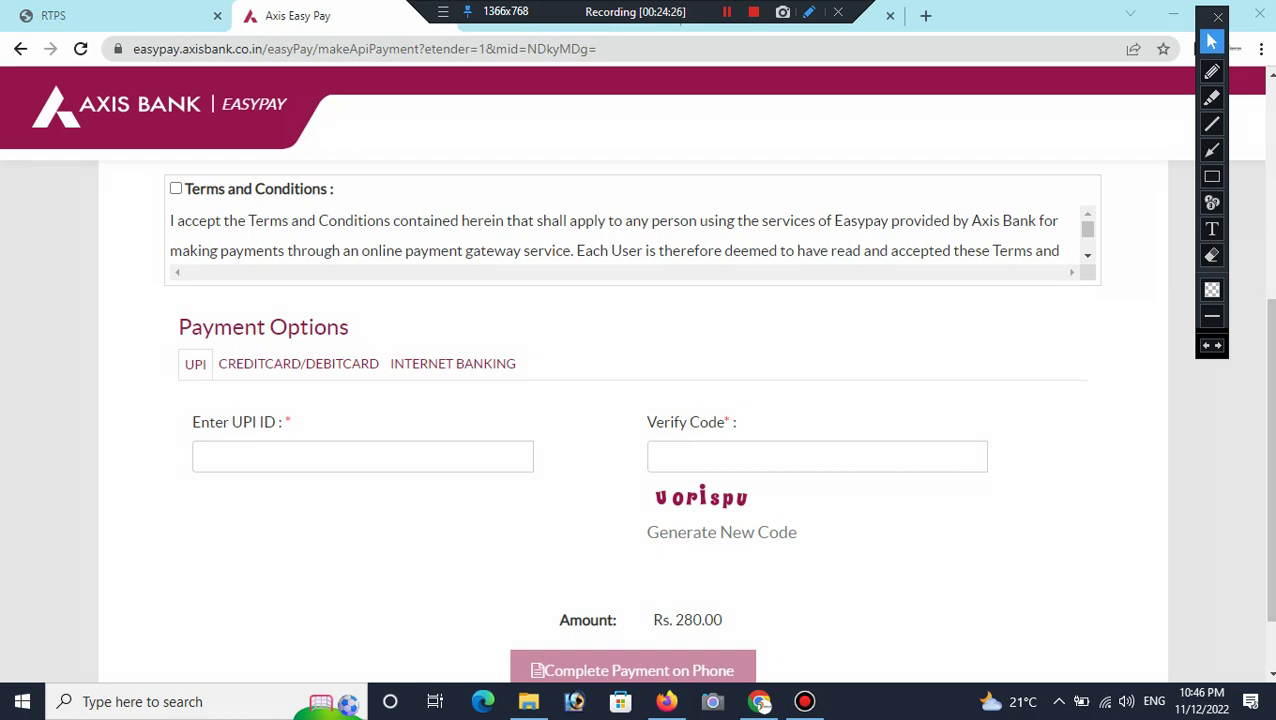
pyautogui.scroll(-1, 202, 369)
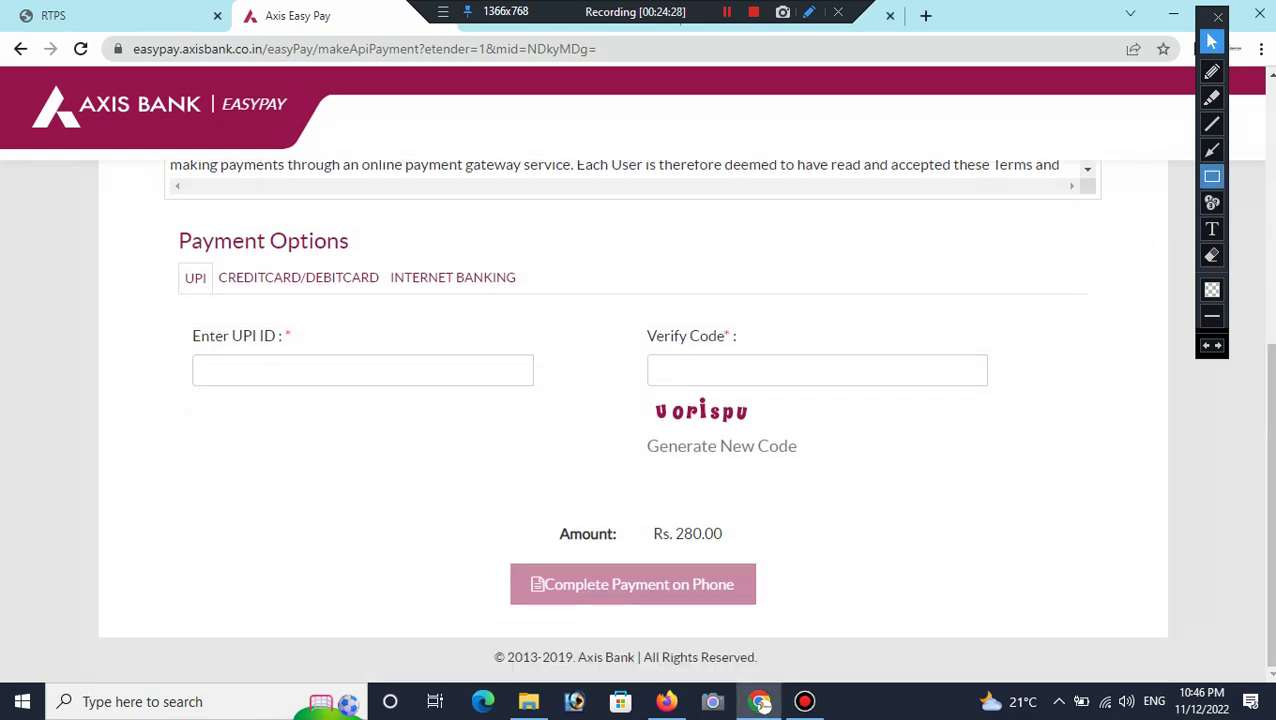
pyautogui.click(1211, 176)
pyautogui.moveTo(632, 509)
pyautogui.mouseDown()
pyautogui.moveTo(694, 570)
pyautogui.moveTo(782, 558)
pyautogui.moveTo(744, 556)
pyautogui.mouseUp()
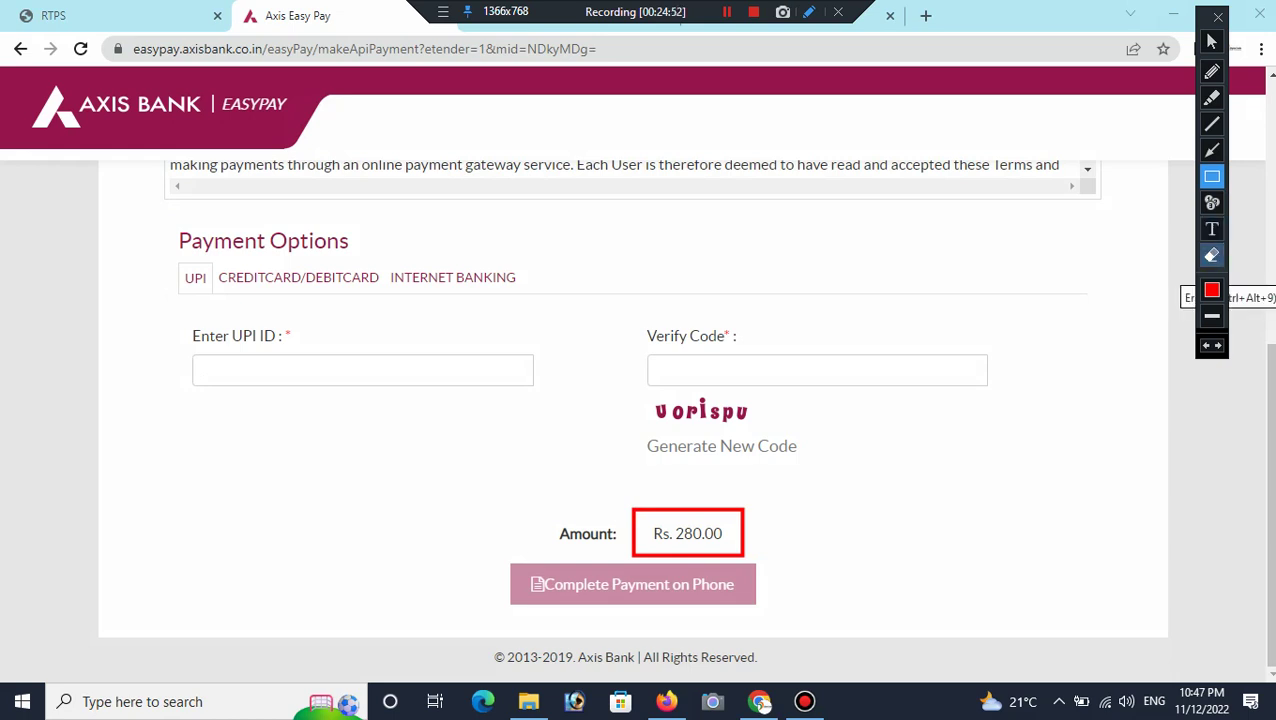
pyautogui.click(1212, 256)
pyautogui.click(634, 530)
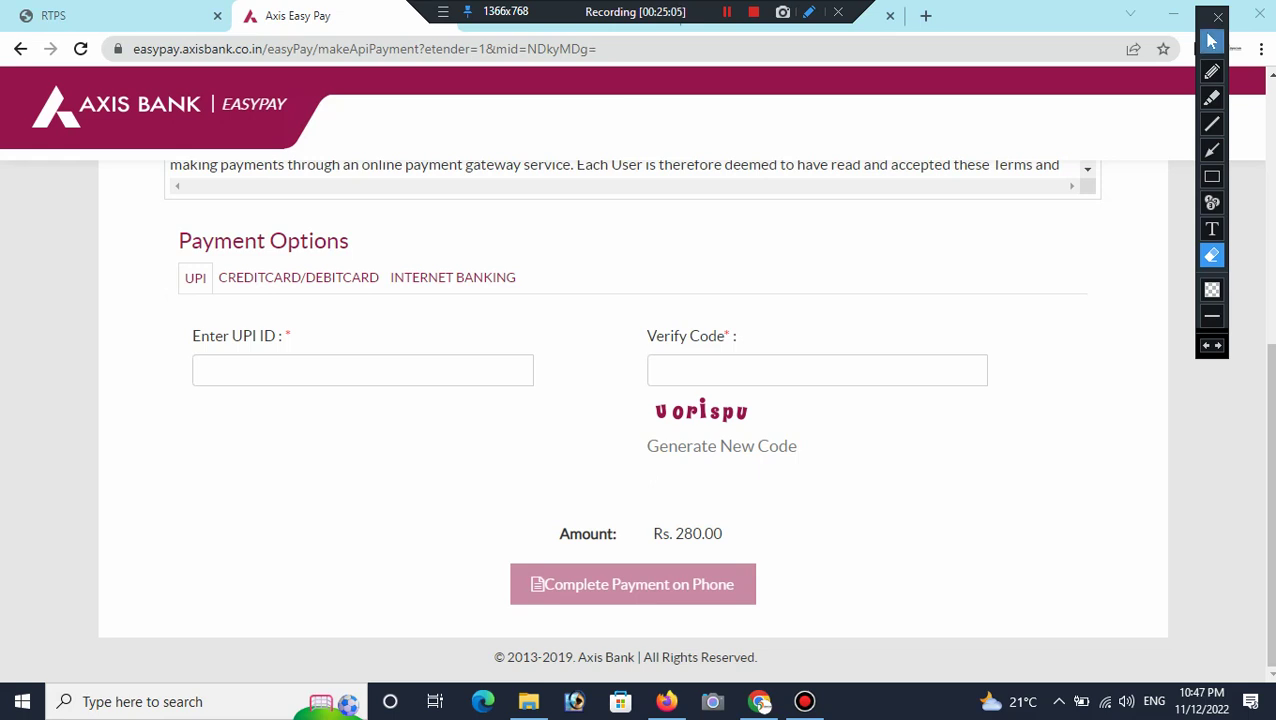
pyautogui.click(1212, 41)
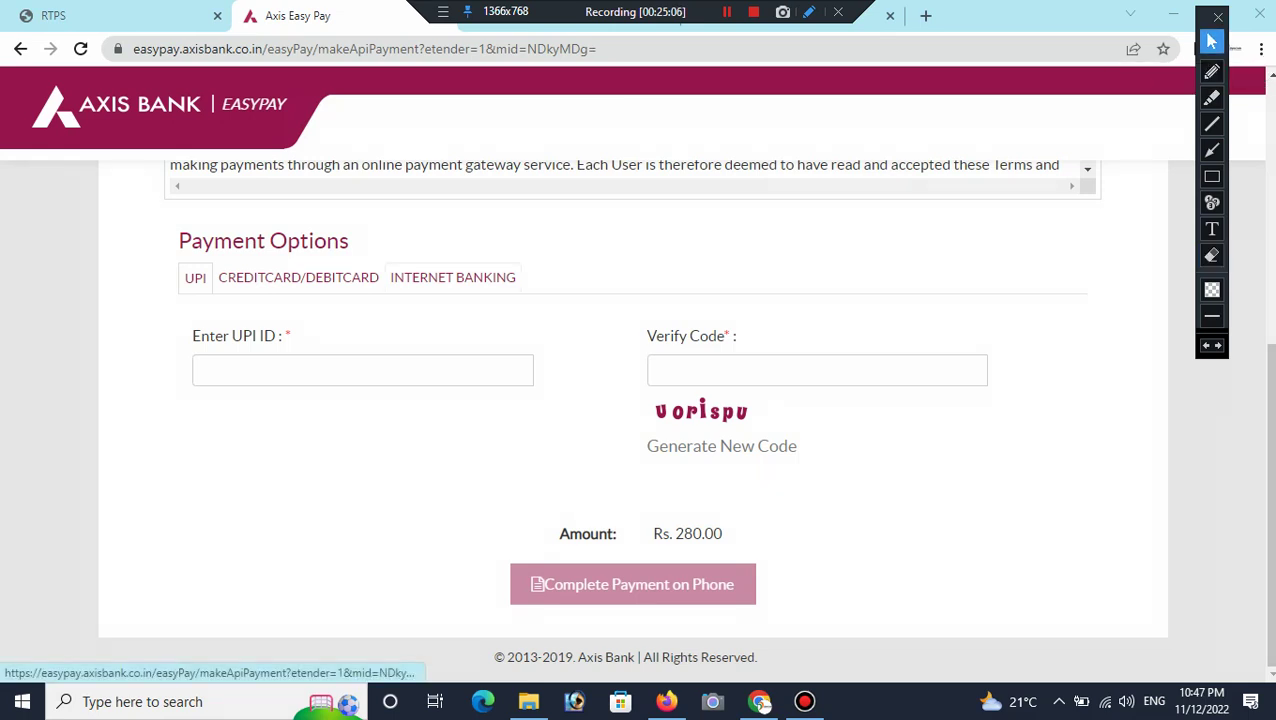